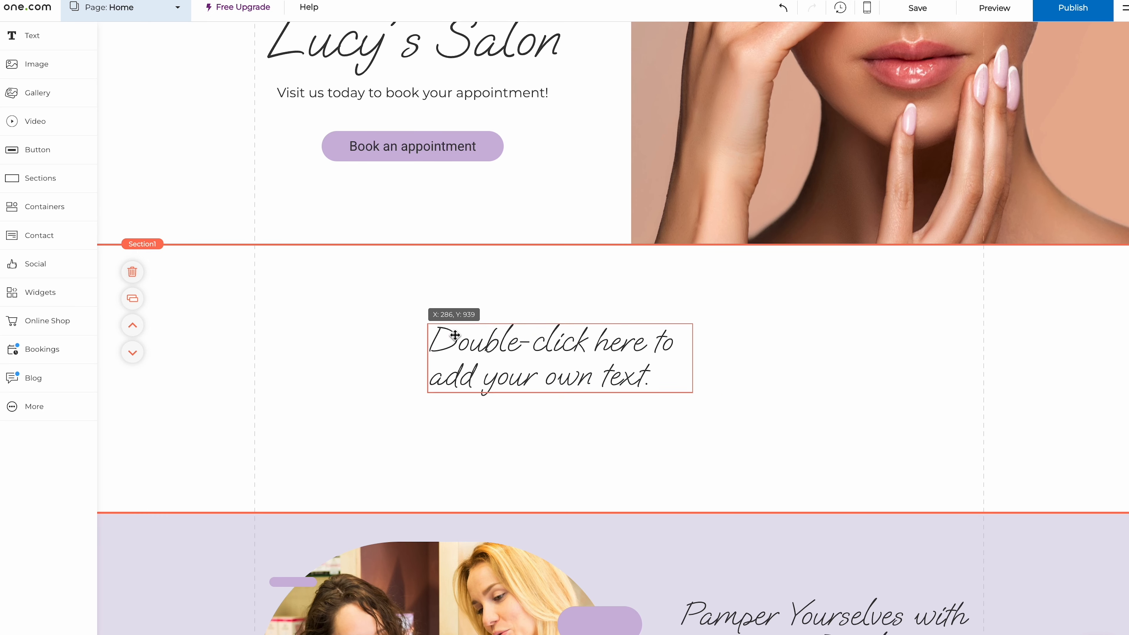
left_click_drag(455, 335, 361, 298)
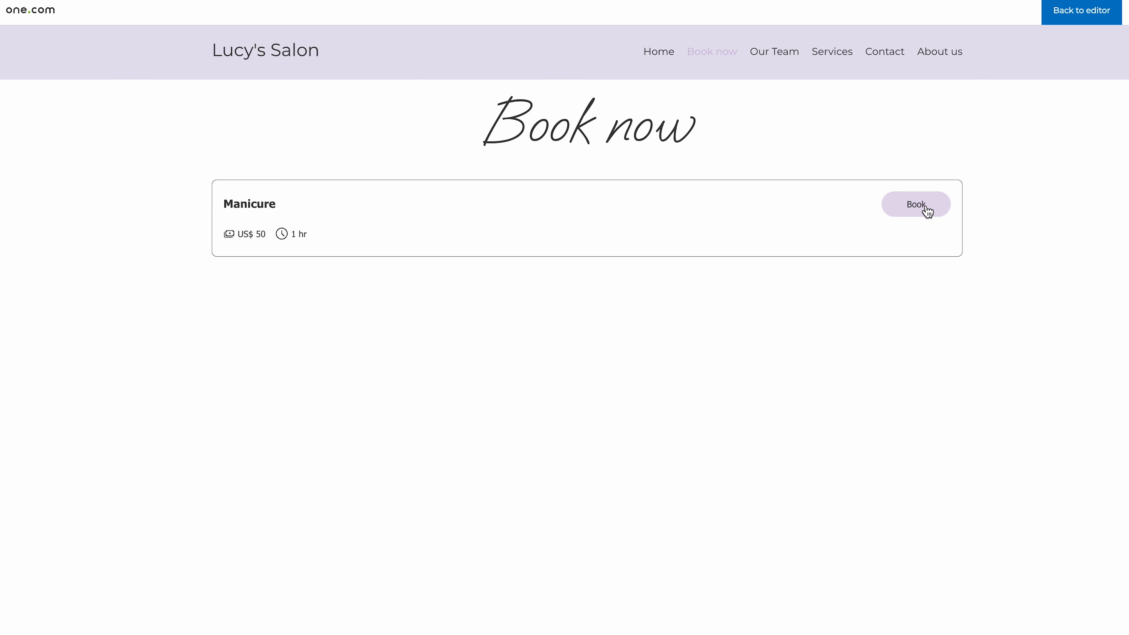
left_click(922, 208)
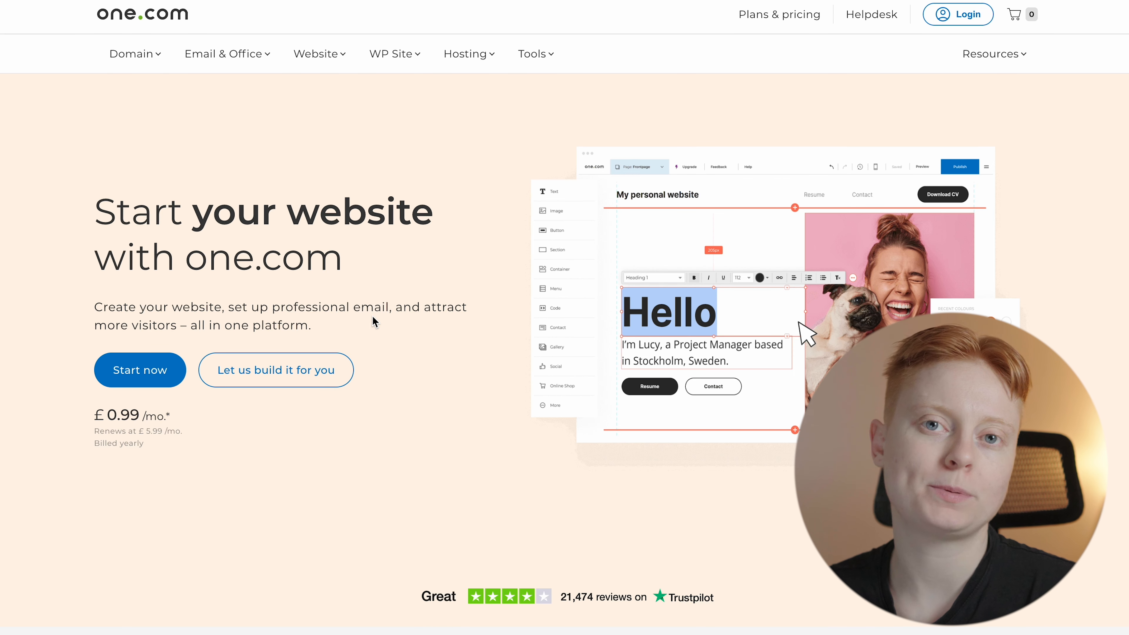
- Open the Bookings product page from one.com's website products
left_click(342, 65)
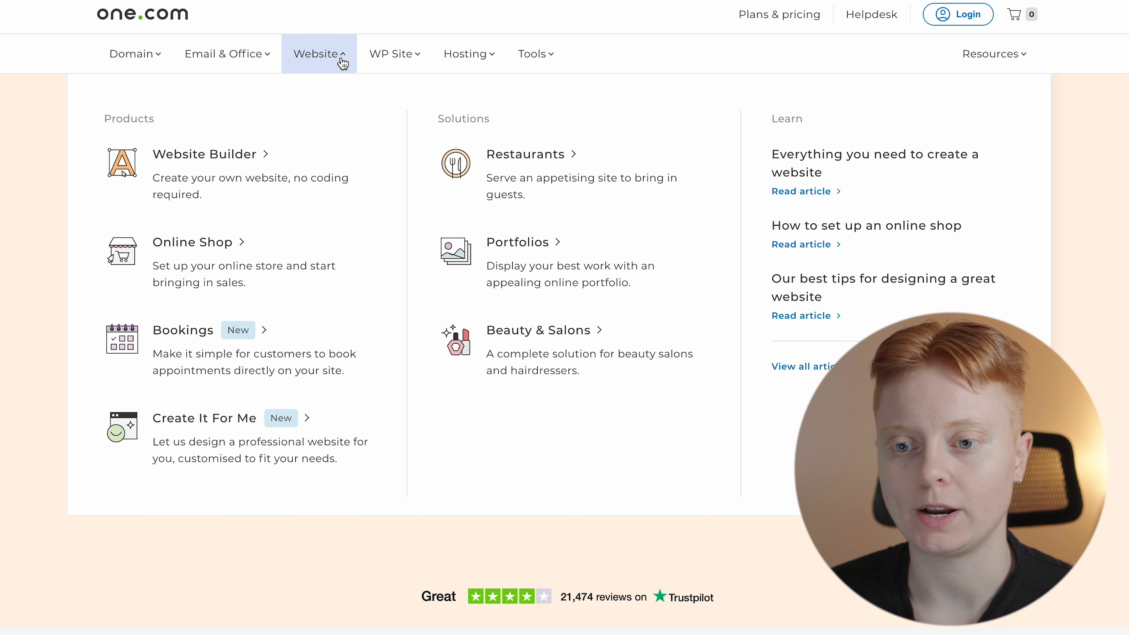
left_click(227, 352)
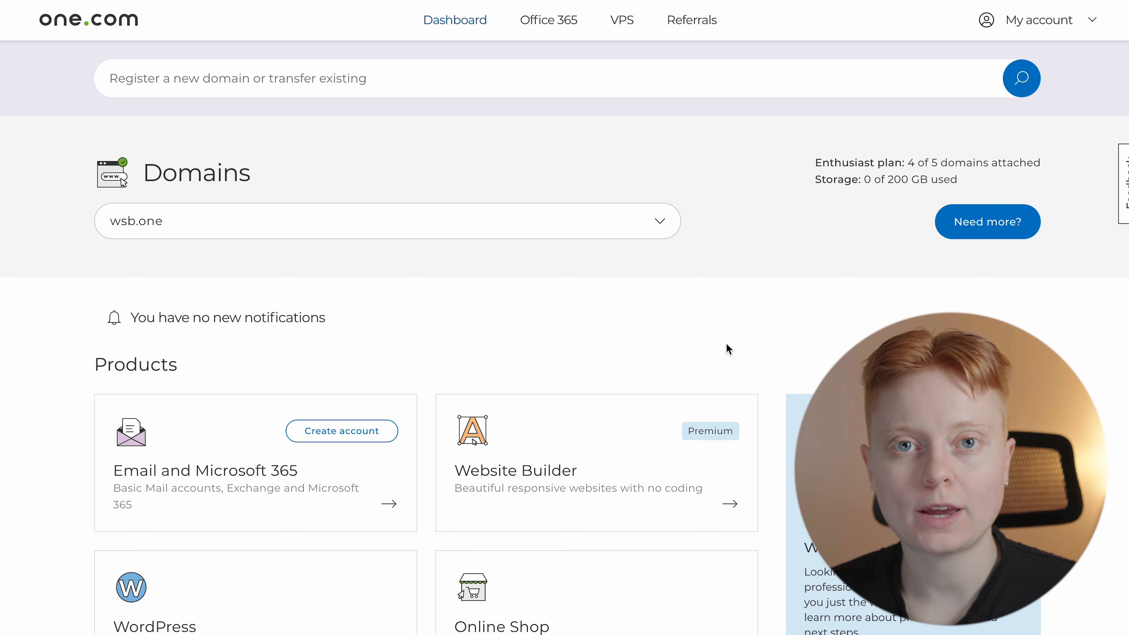
- Start the Website Builder setup, choosing Beauty Salon as the category and accepting the OpenAI terms and privacy policy
left_click(730, 510)
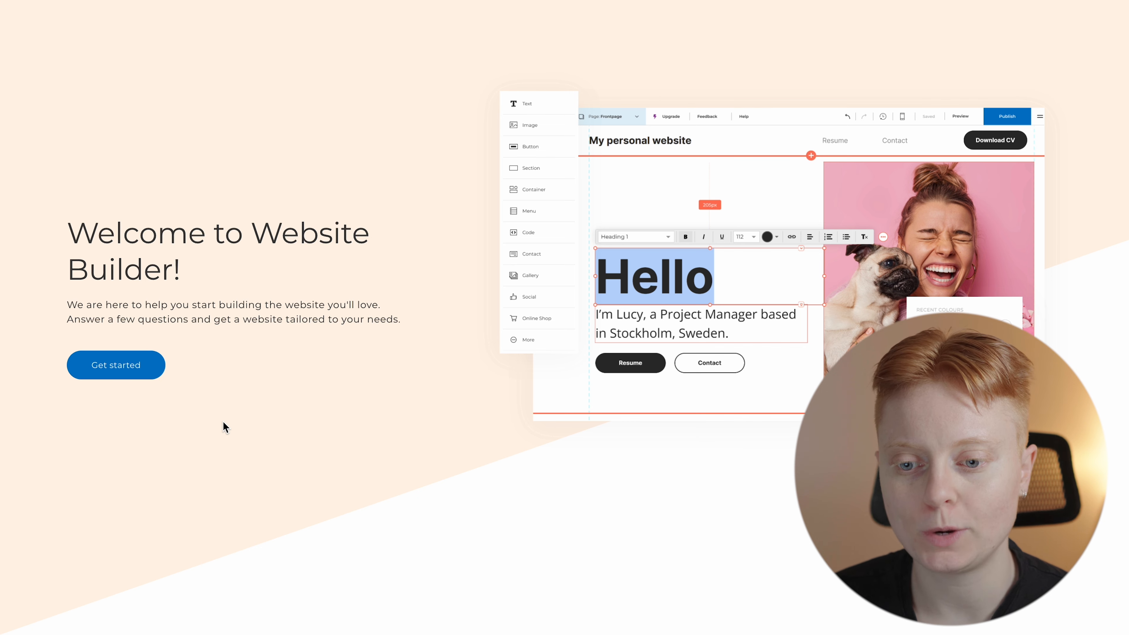
left_click(154, 373)
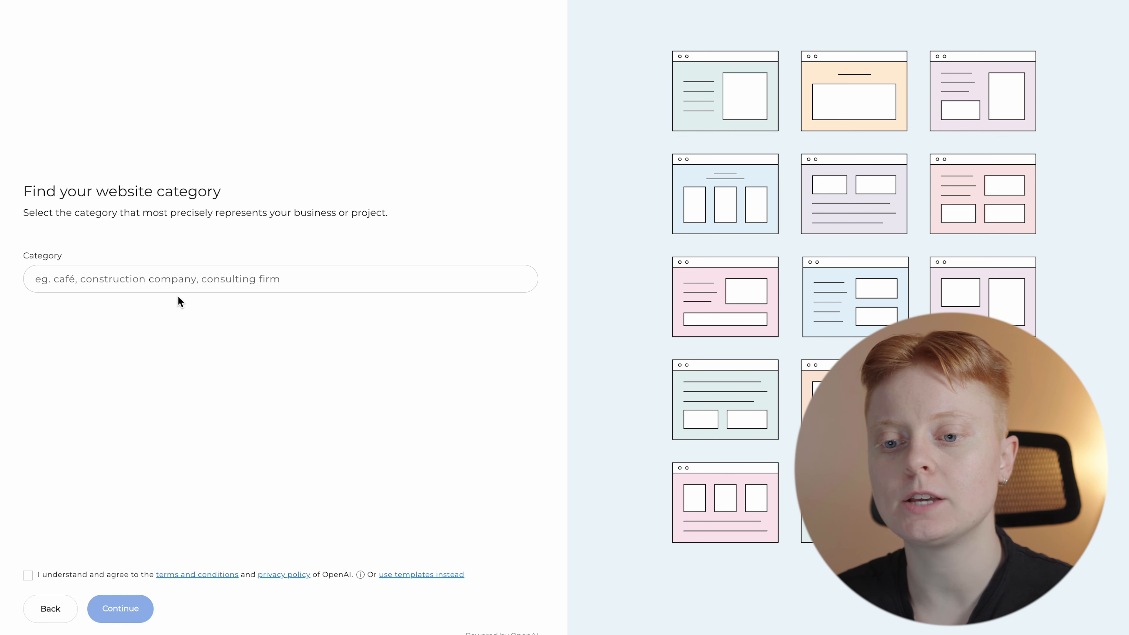
left_click(178, 283)
type("beauty")
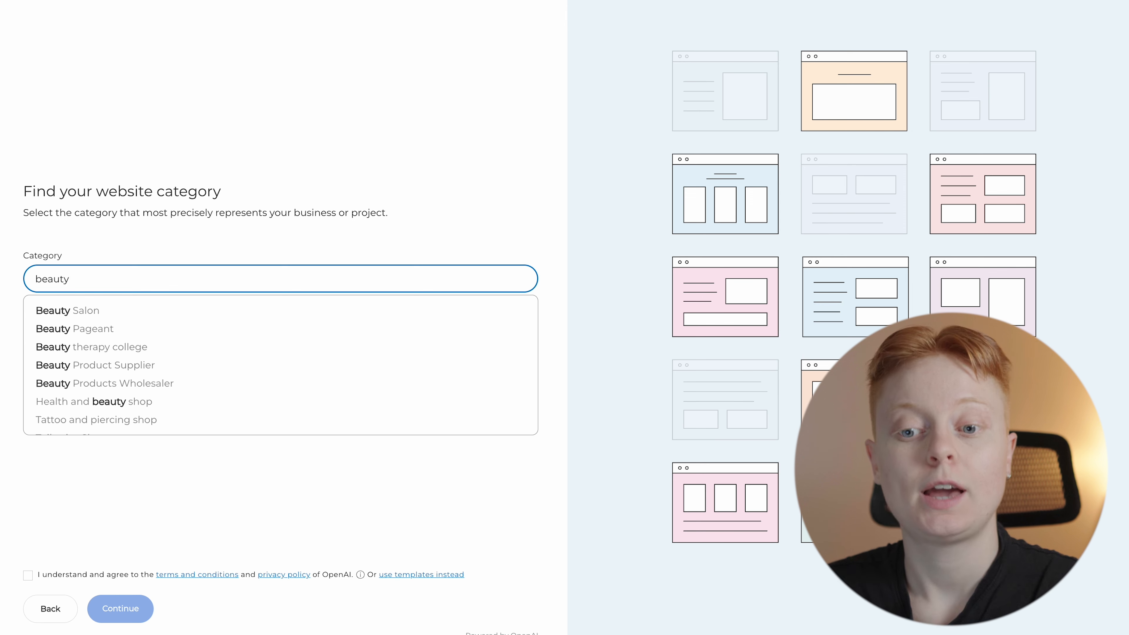
left_click(152, 311)
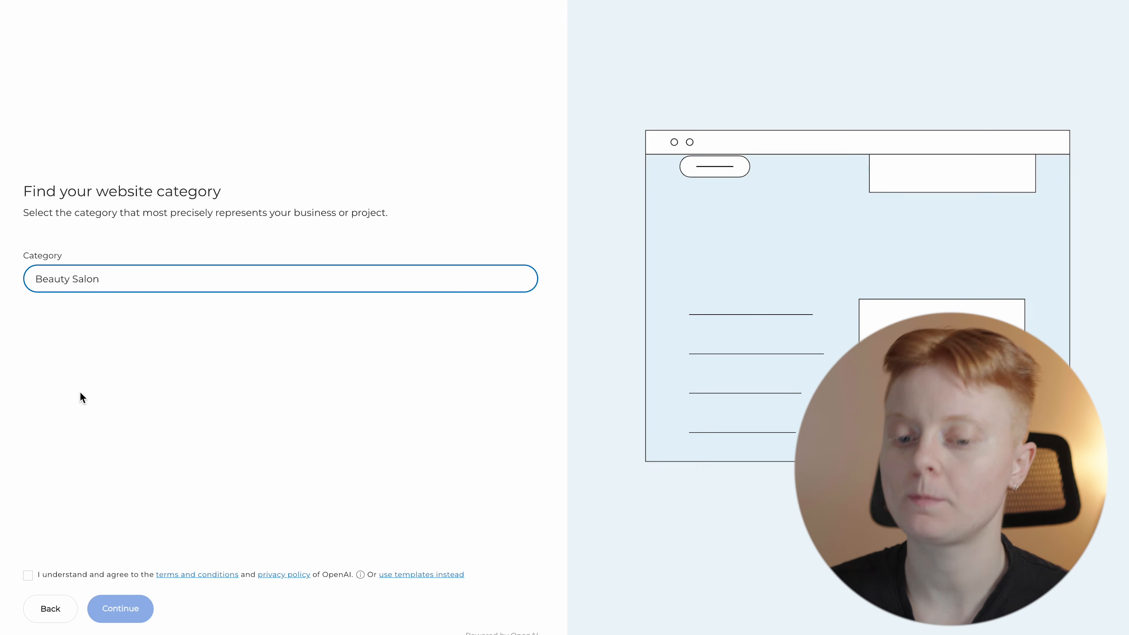
left_click(27, 576)
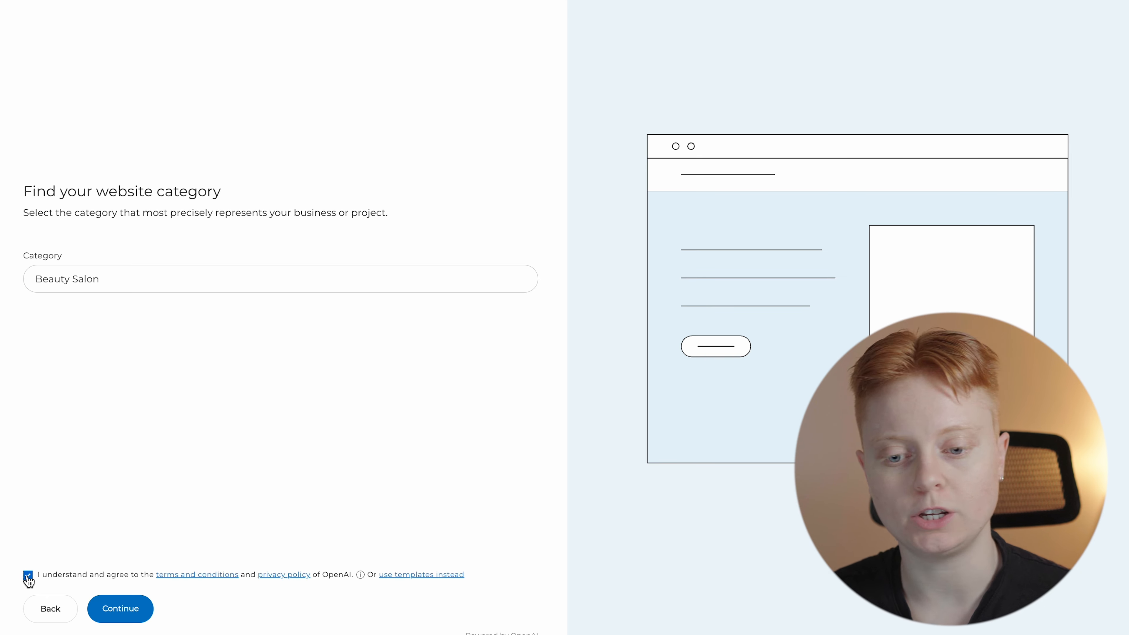
left_click(123, 606)
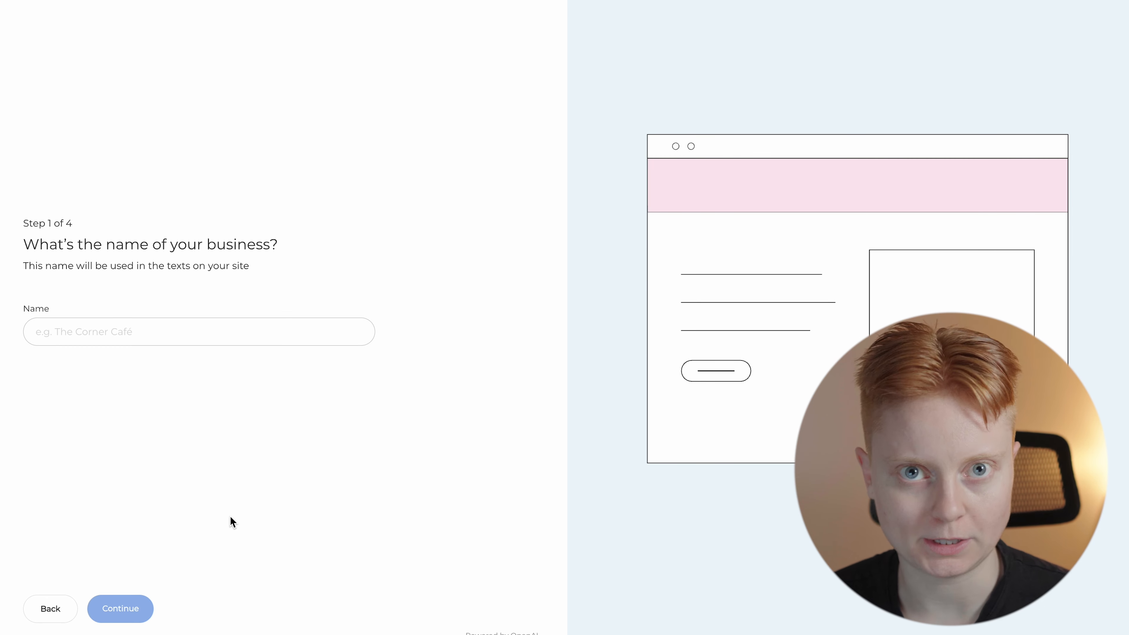
- Enter Lucy's Salon as the business name and continue to the business description
left_click(209, 332)
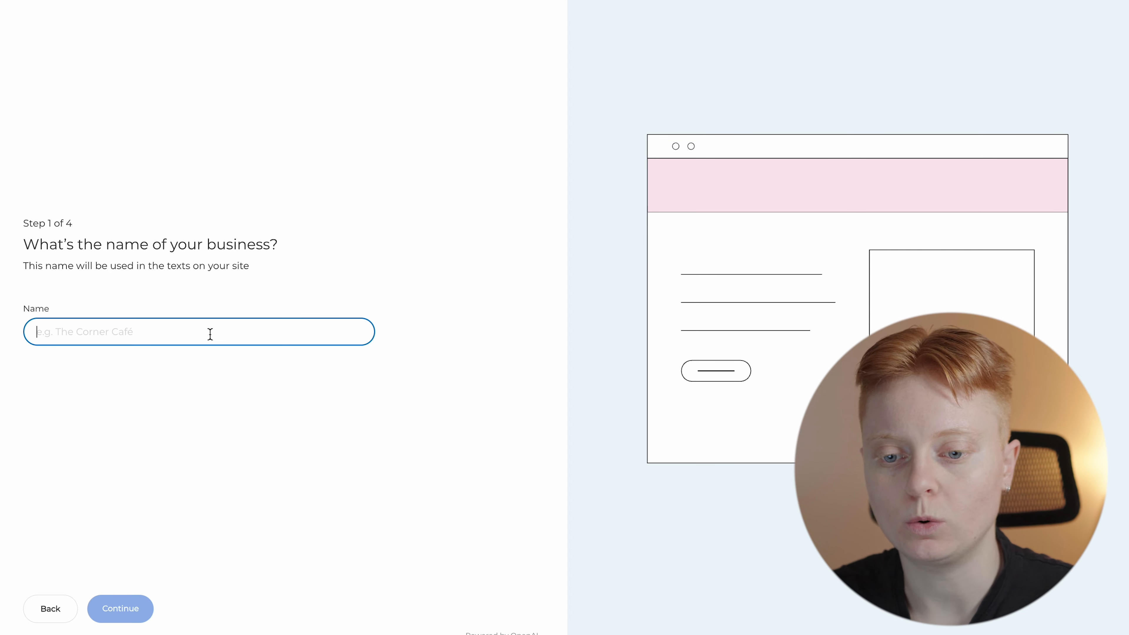
type("Lucy's Salon")
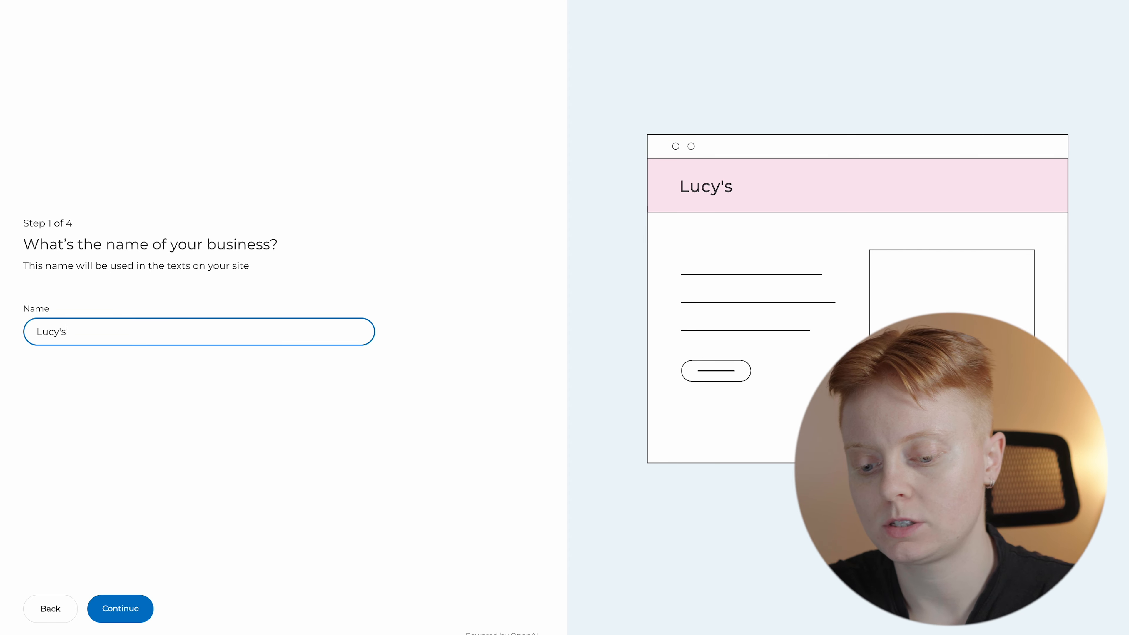
left_click(138, 602)
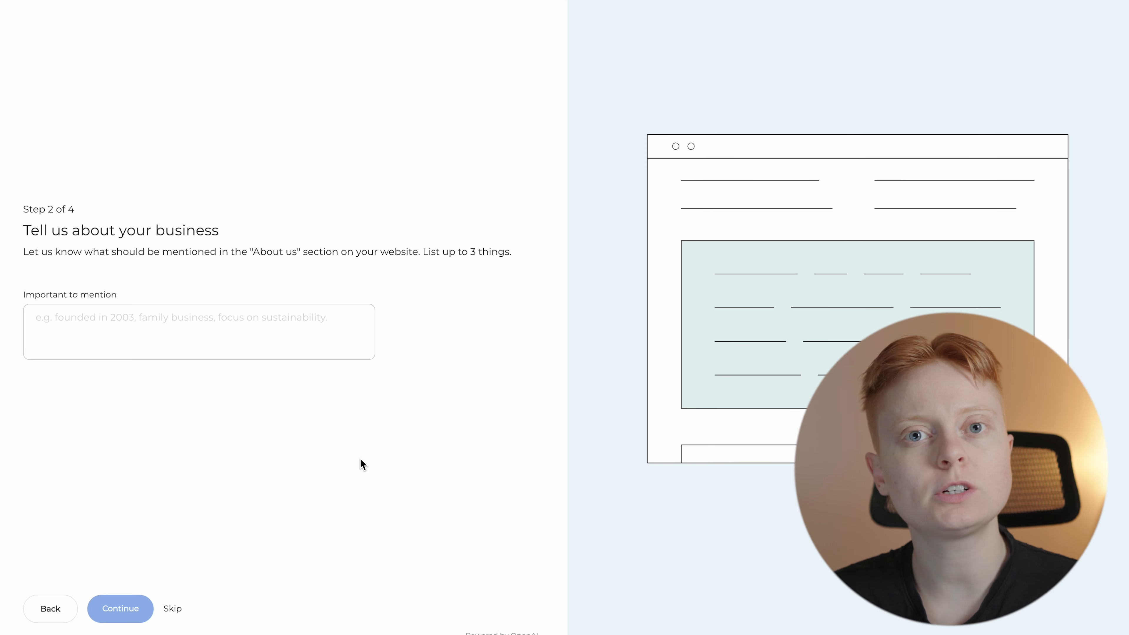
- Skip the business description and contact information, and generate the website with English as its language
left_click(174, 609)
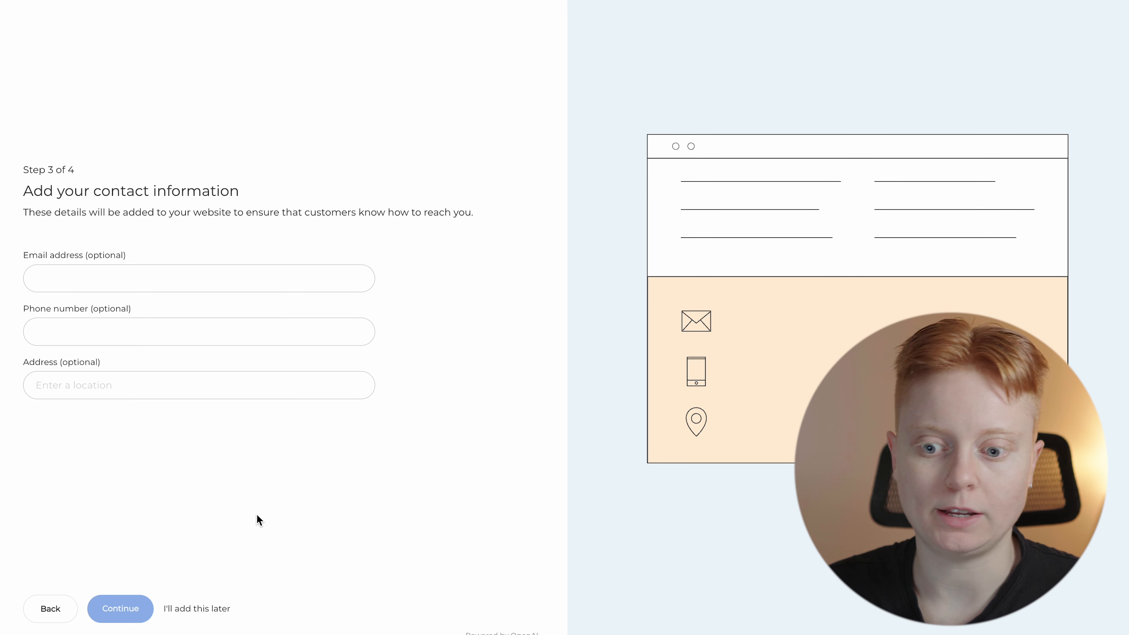
left_click(199, 612)
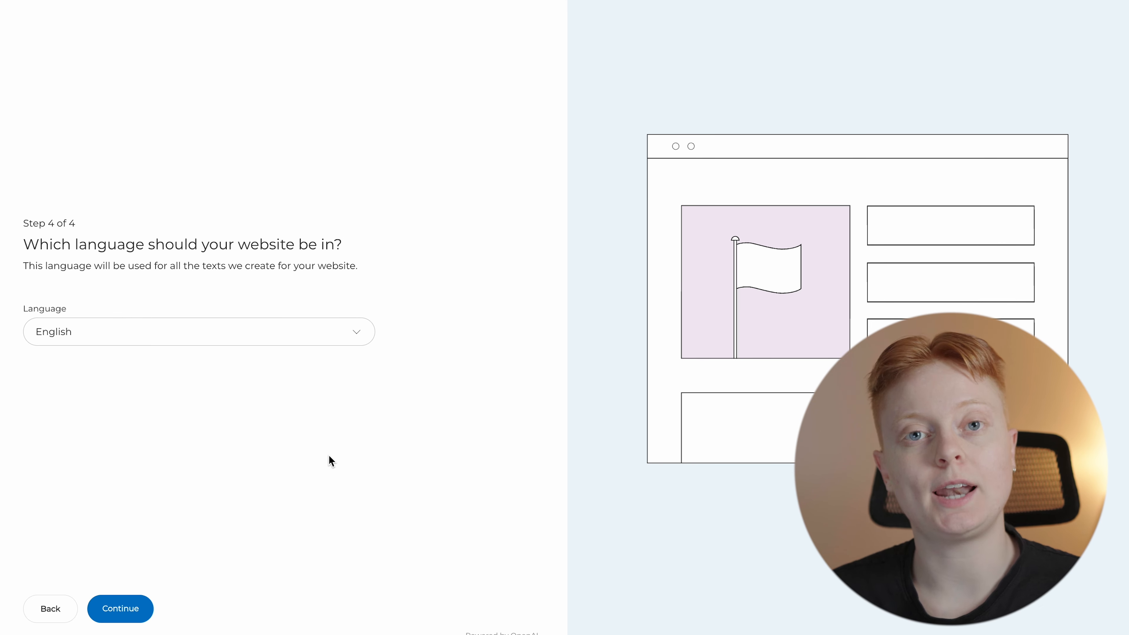
left_click(356, 332)
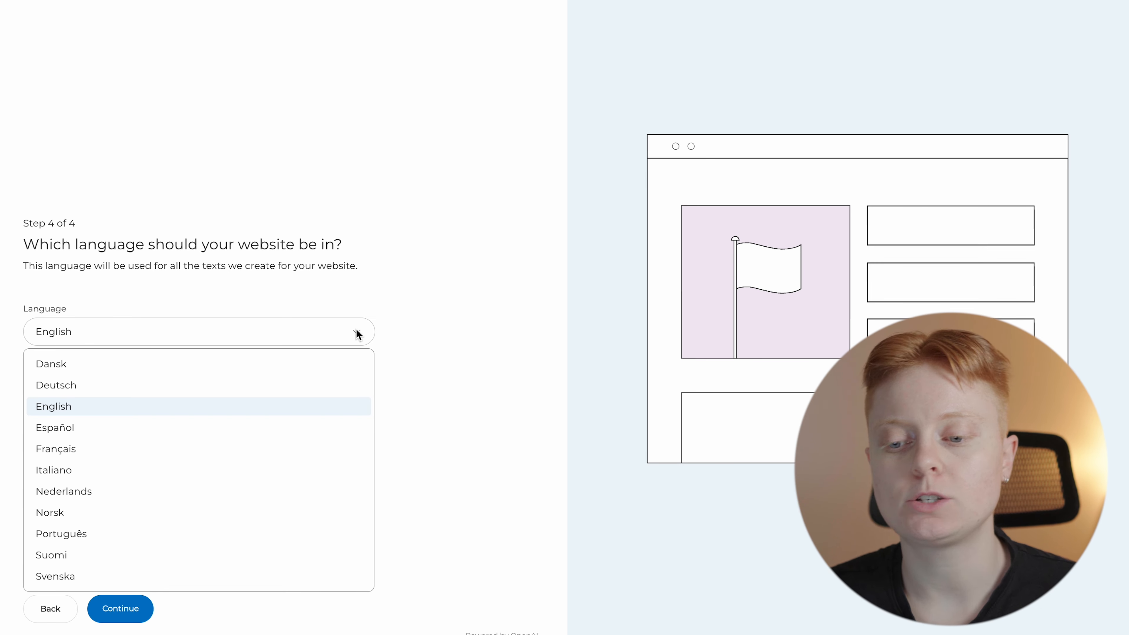
left_click(330, 410)
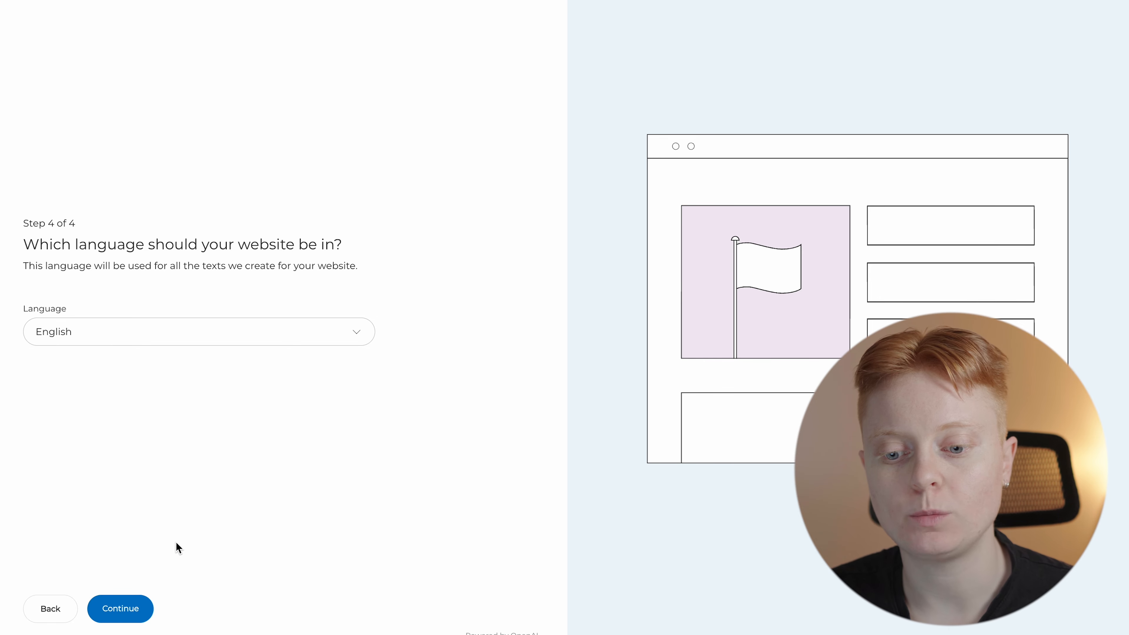
left_click(143, 617)
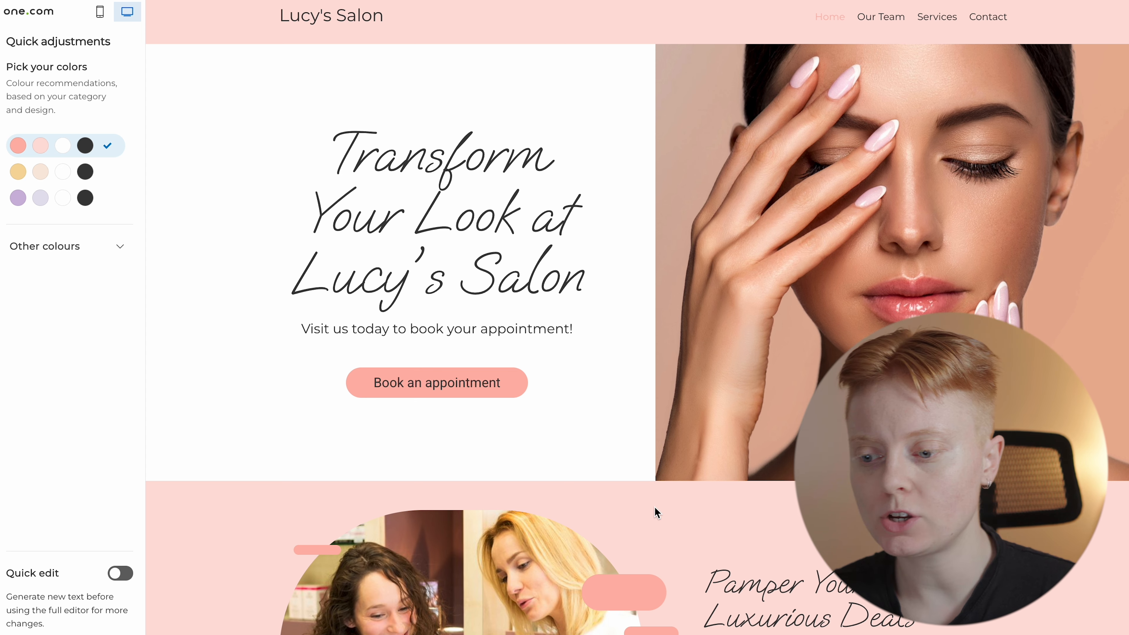
- Look through the generated homepage and choose the recommended purple and lavender colour palette
scroll(654, 507, "down", 15)
scroll(654, 506, "down", 10)
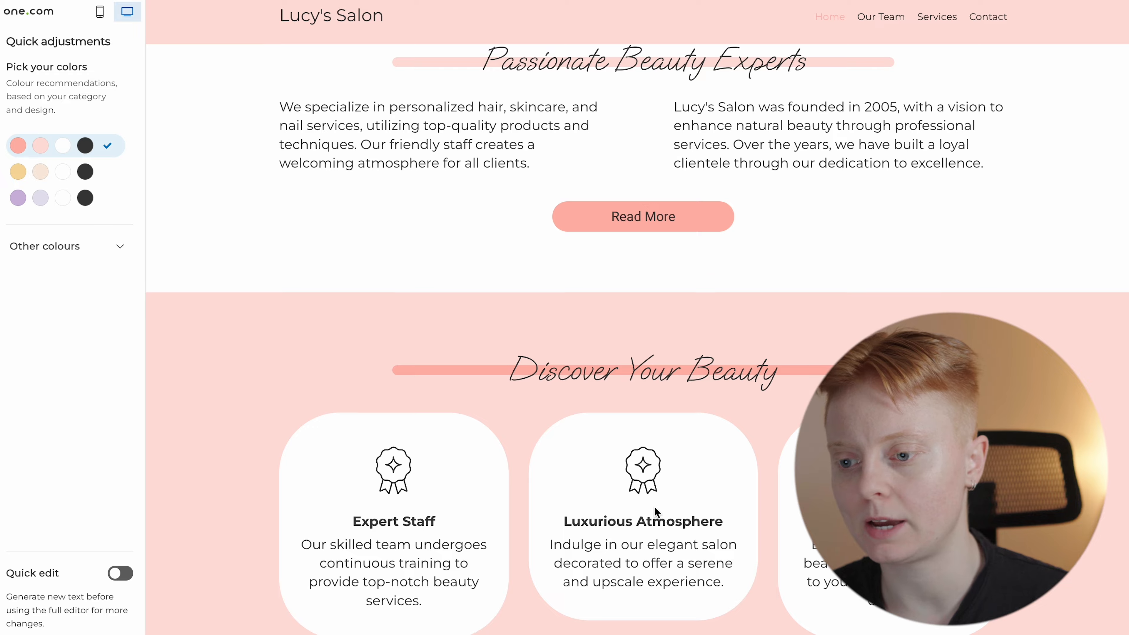
scroll(654, 506, "down", 5)
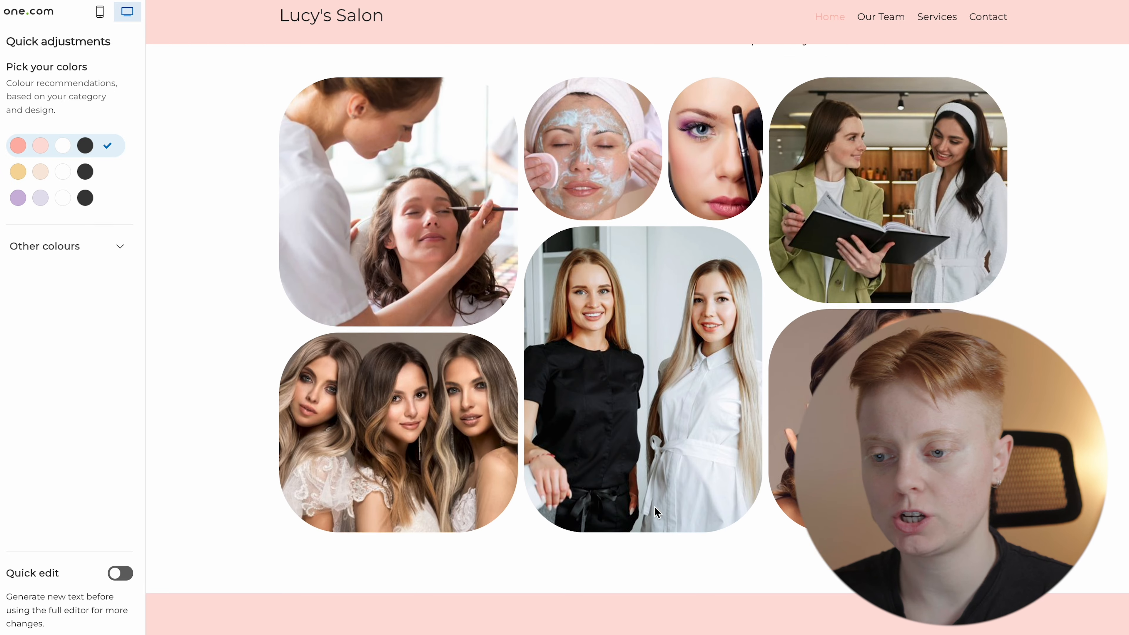
scroll(654, 506, "up", 20)
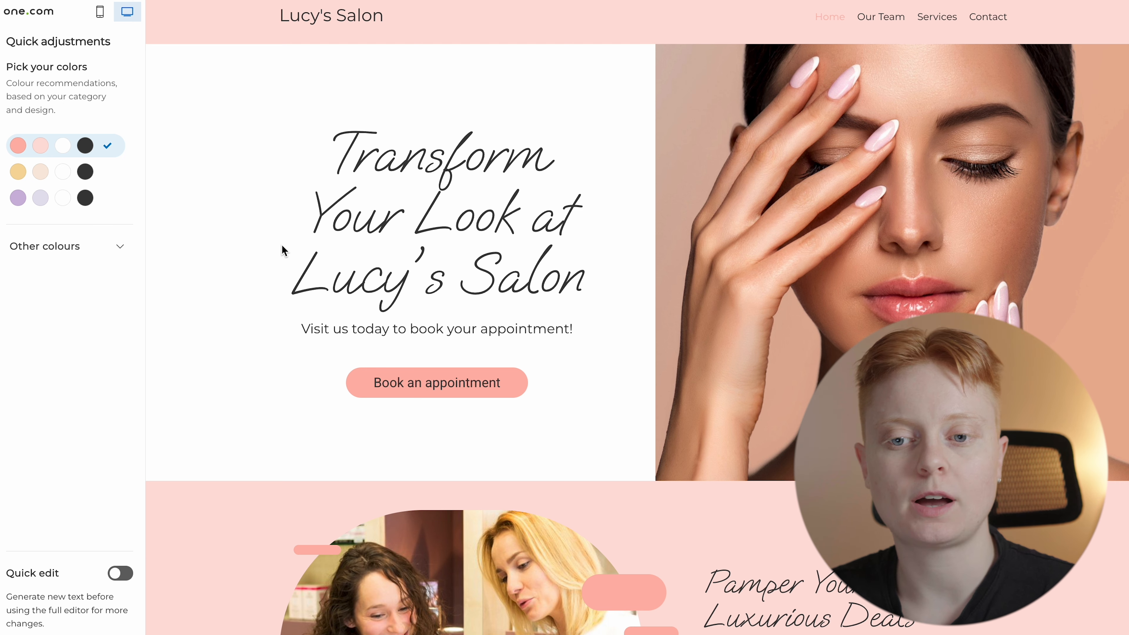
left_click(100, 177)
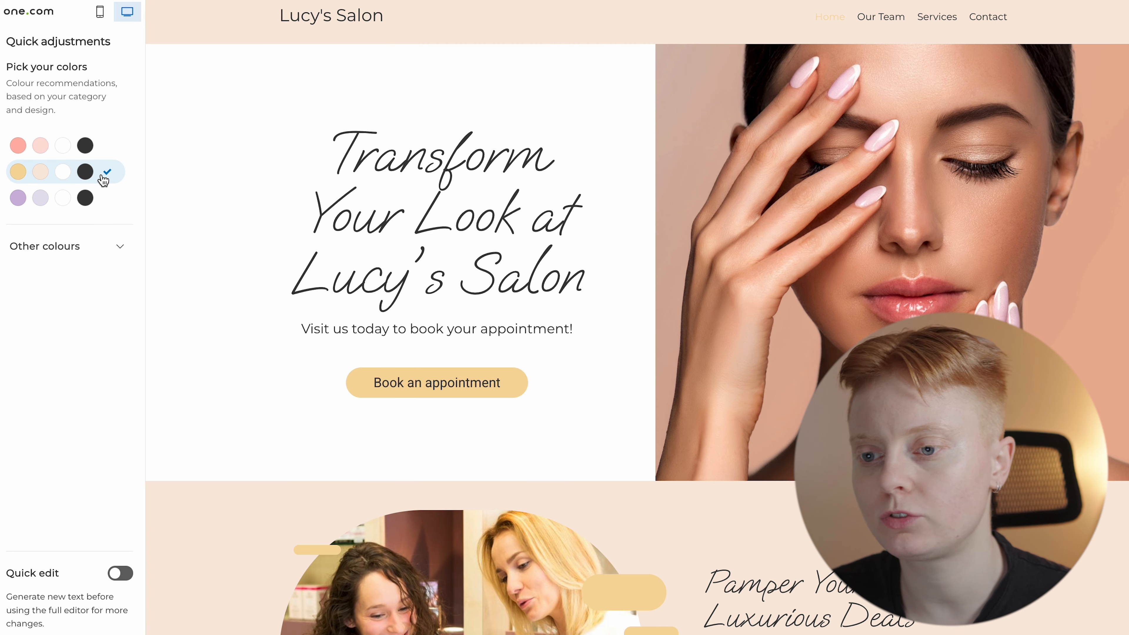
left_click(101, 206)
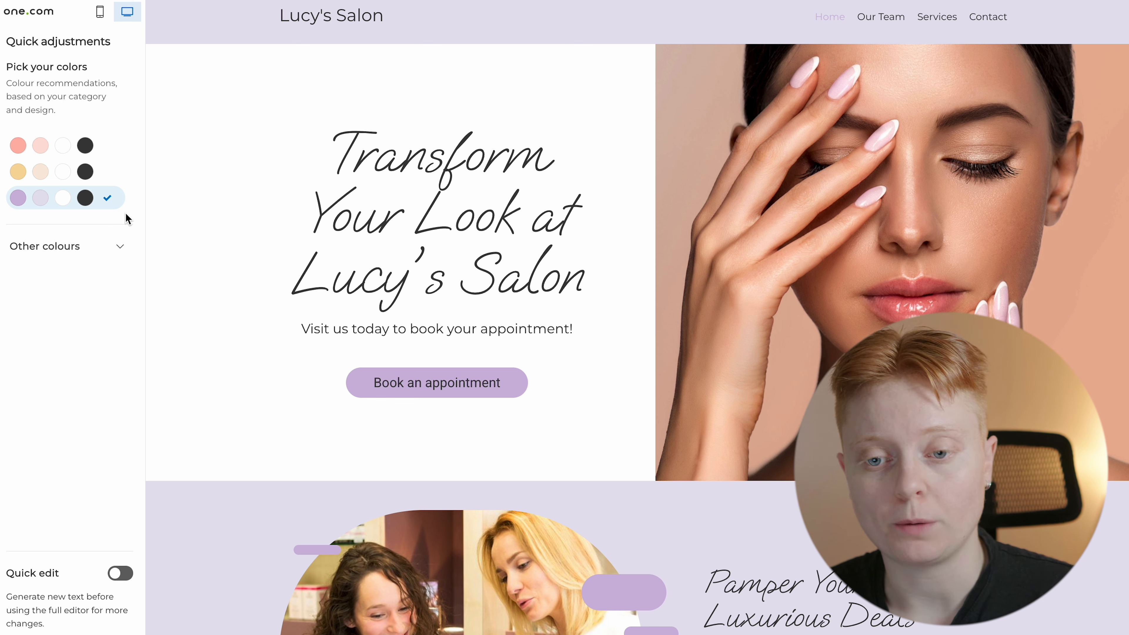
- Try out BC2A6D as the main colour in a custom colour theme and leave the theme without saving
left_click(120, 248)
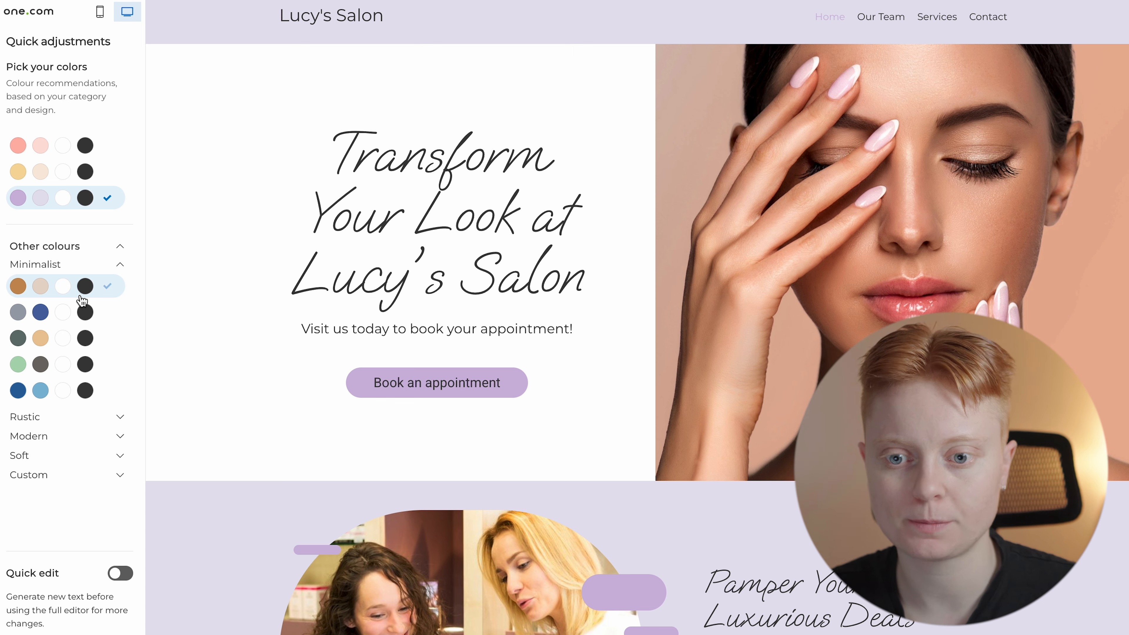
left_click(121, 477)
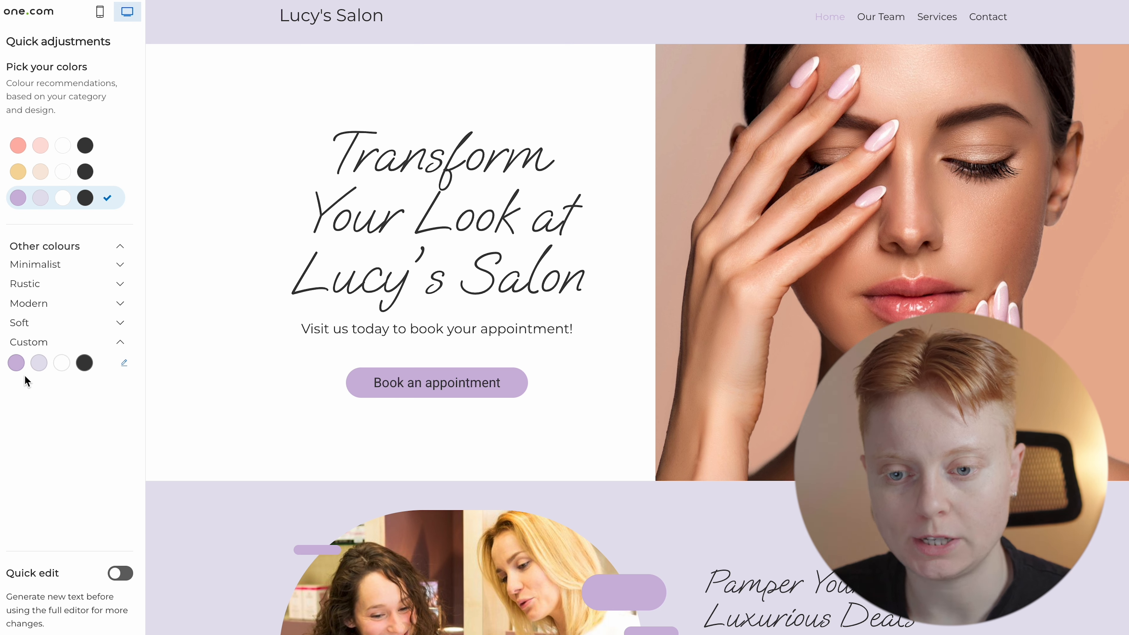
left_click(124, 363)
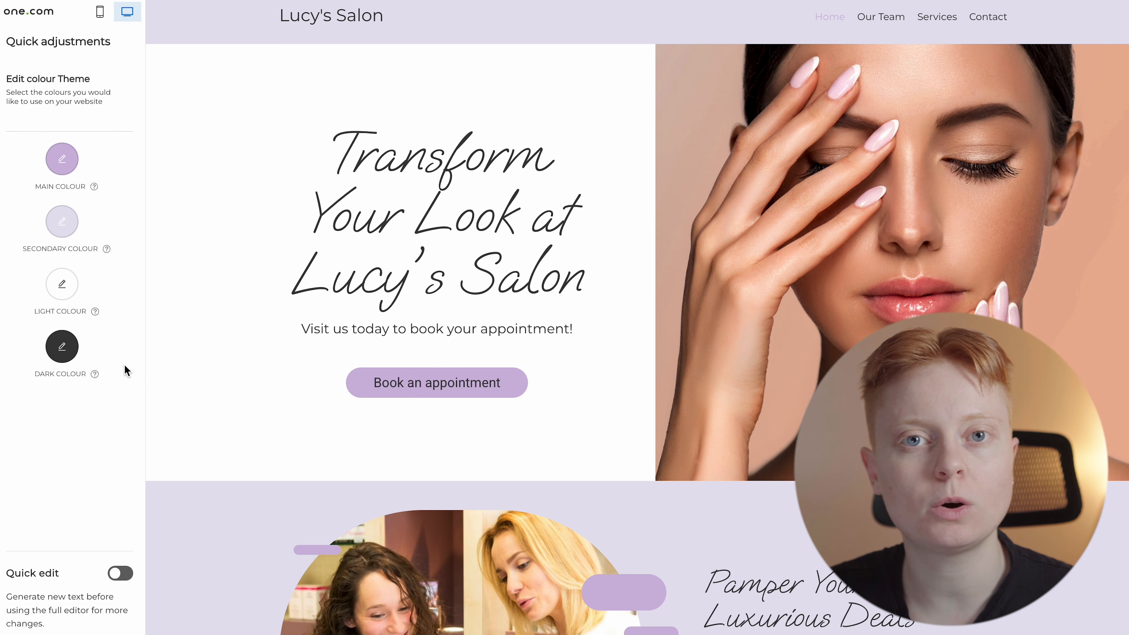
left_click(62, 159)
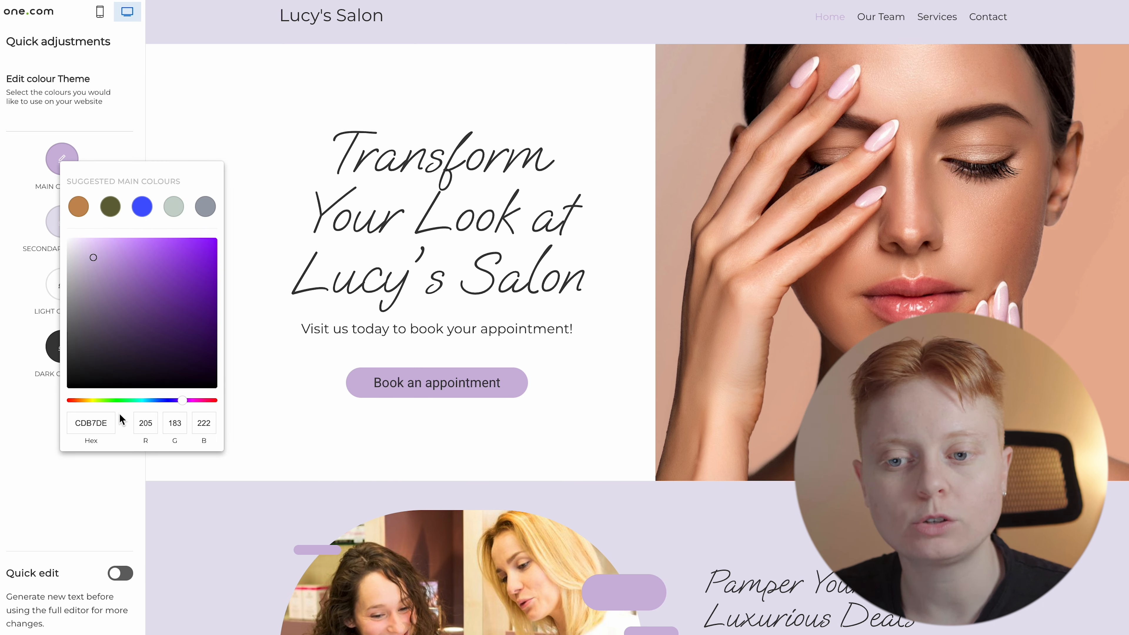
left_click(128, 314)
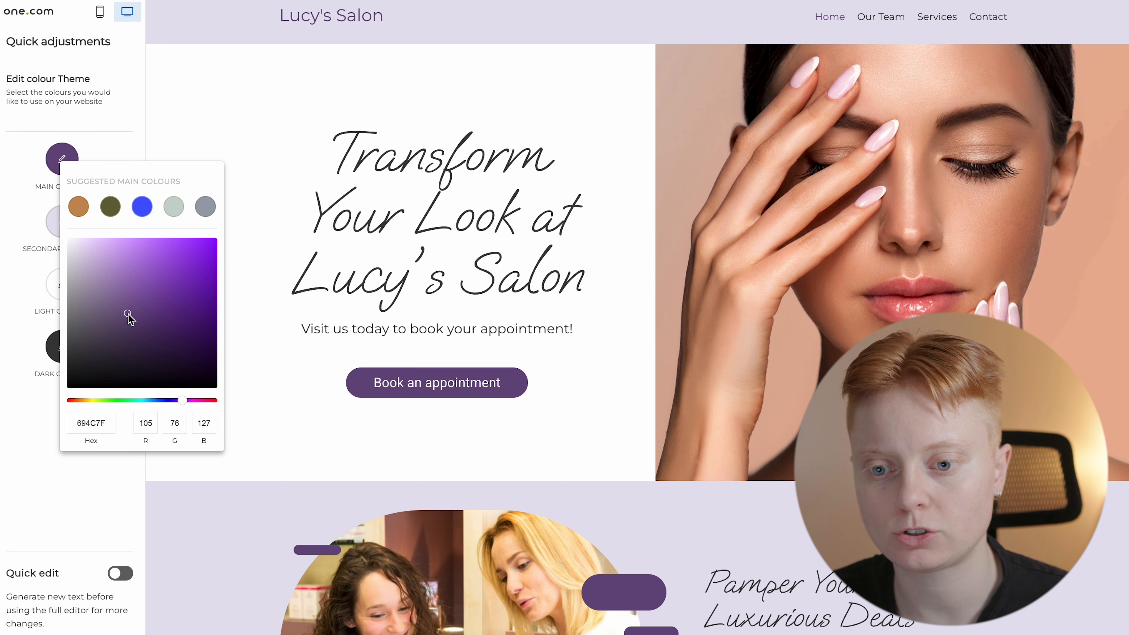
left_click(206, 401)
left_click(185, 277)
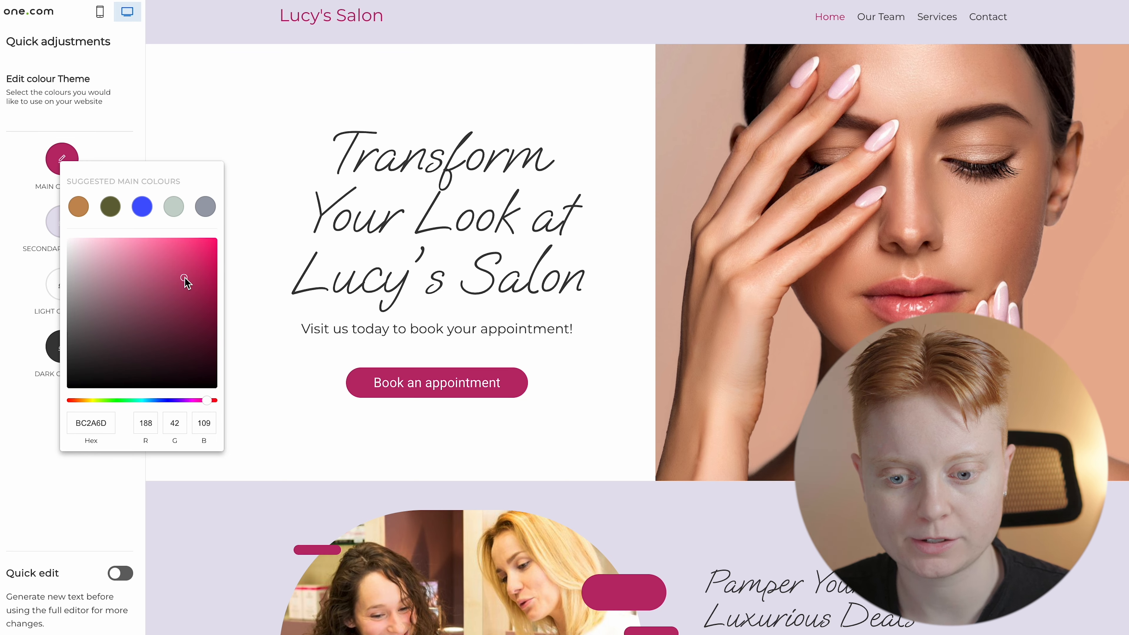
left_click(49, 501)
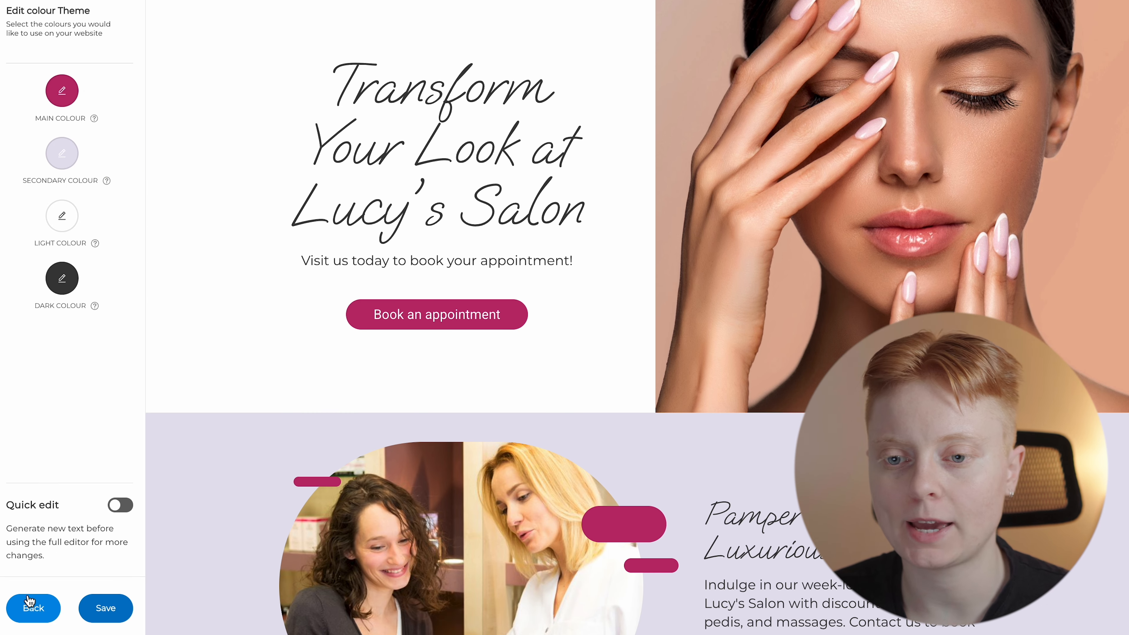
left_click(32, 605)
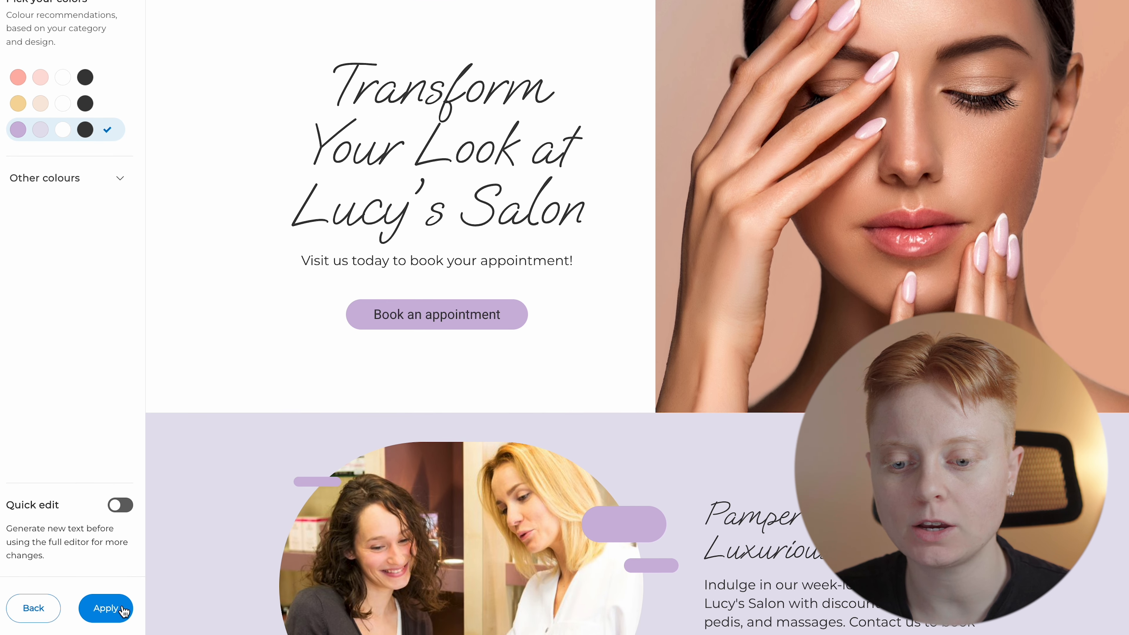
- Apply the purple palette to the website and dismiss the editor's welcome tour
left_click(124, 610)
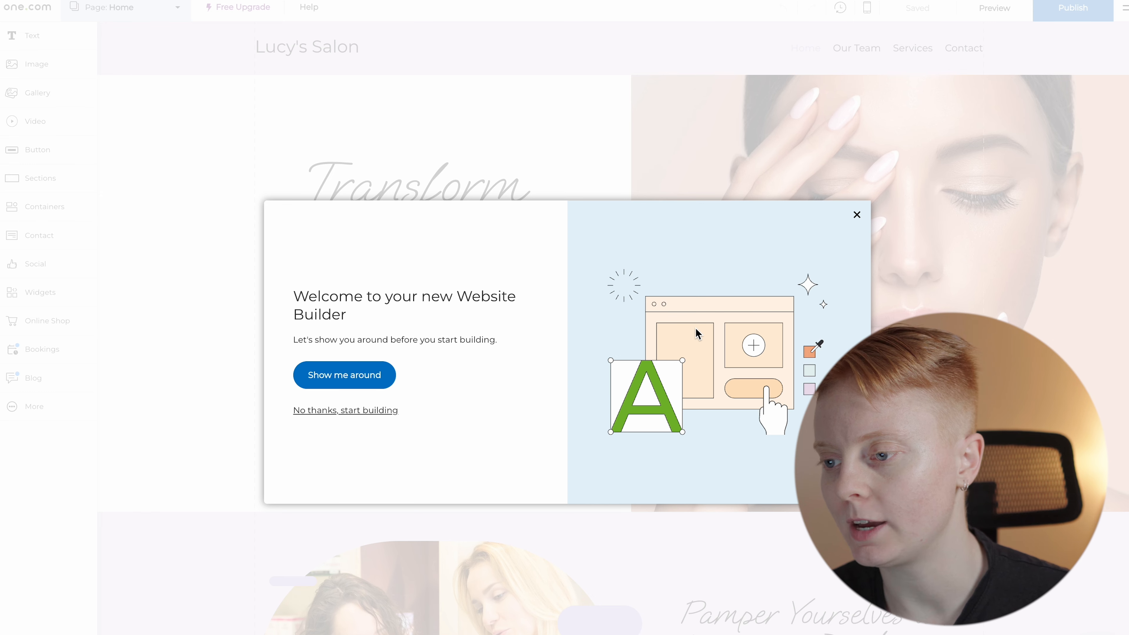
left_click(857, 216)
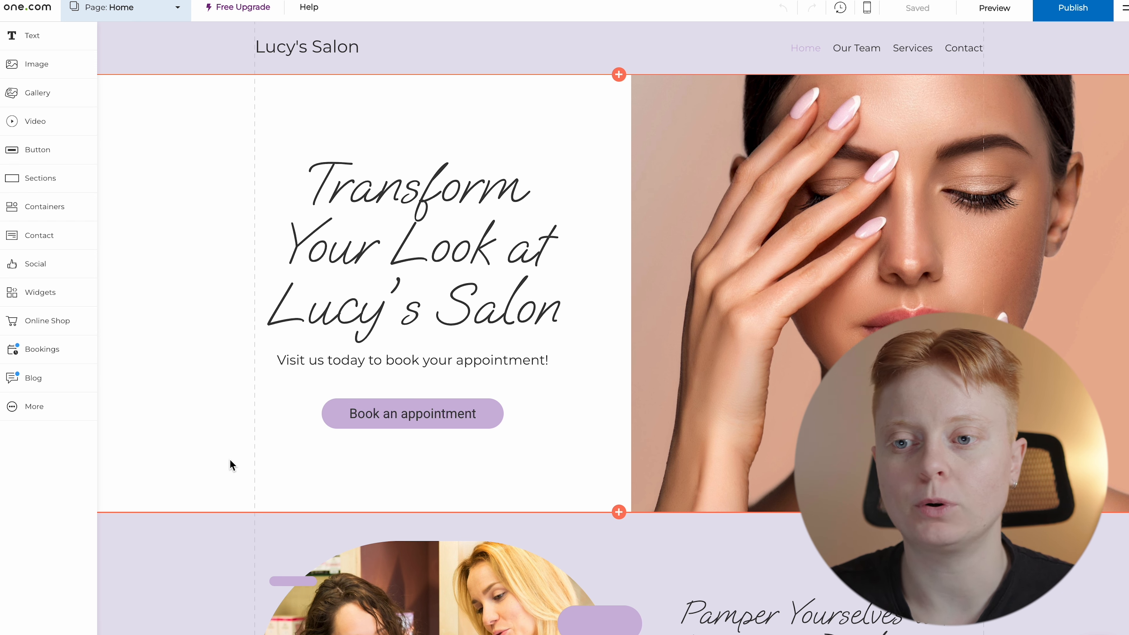
- Browse the stored and free one.com images offered as a logo for the site title, and leave without choosing one
left_click(372, 48)
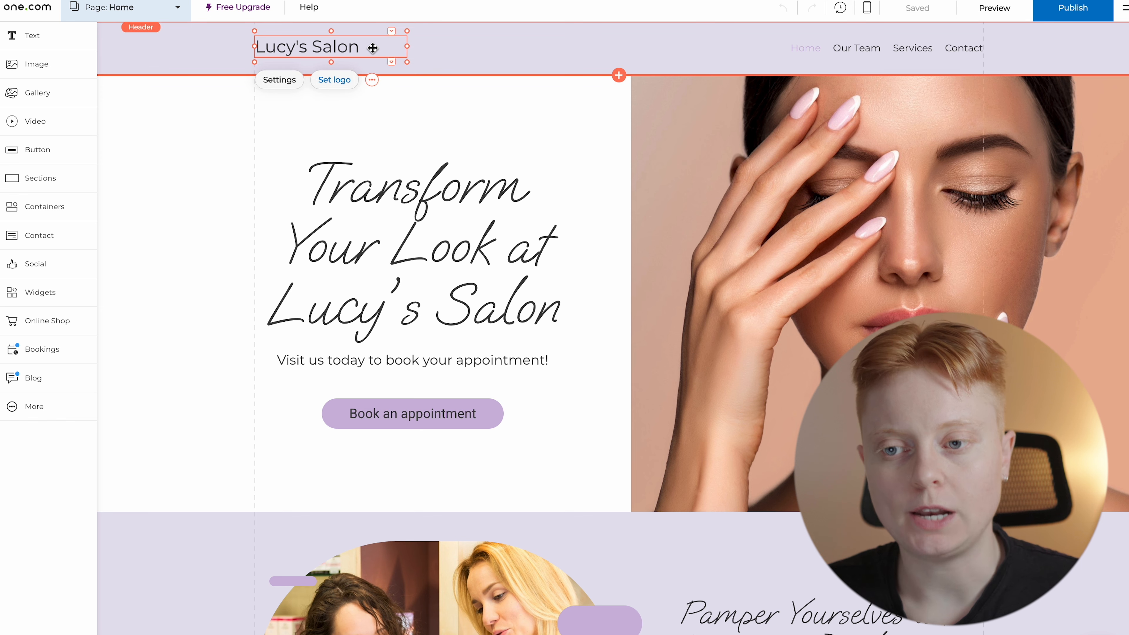
left_click(355, 85)
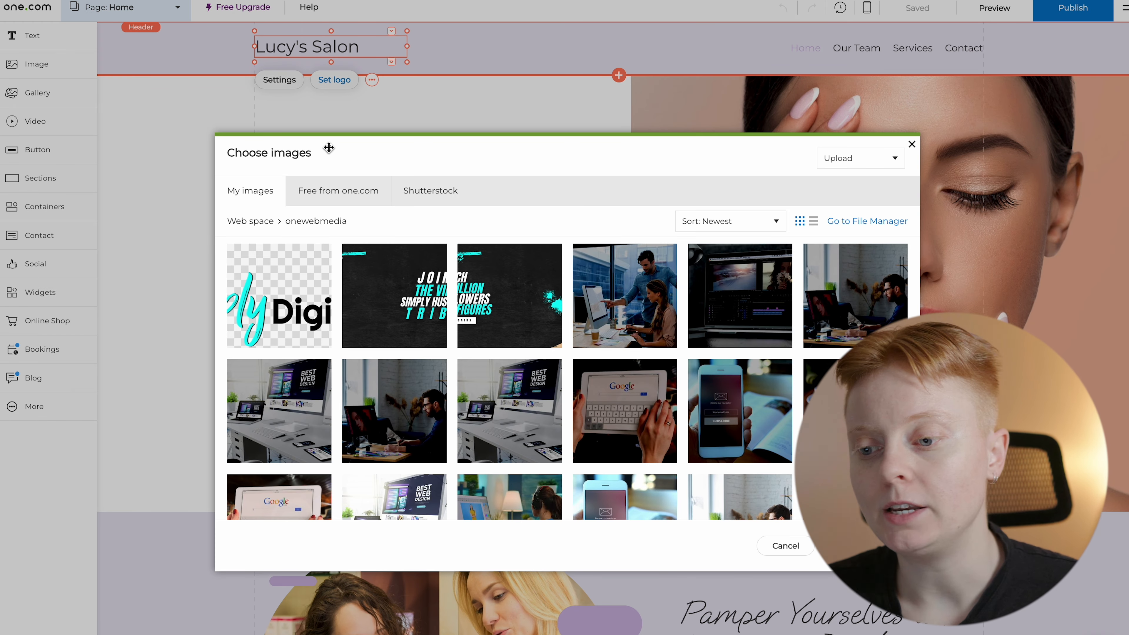
scroll(395, 392, "down", 3)
scroll(477, 310, "up", 3)
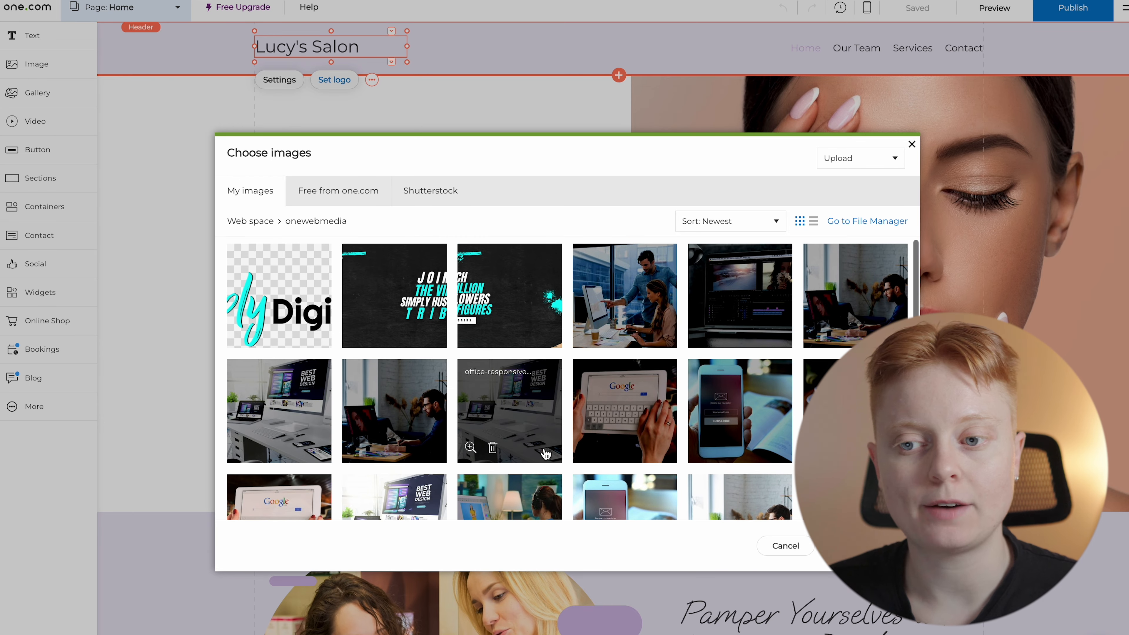
left_click(366, 202)
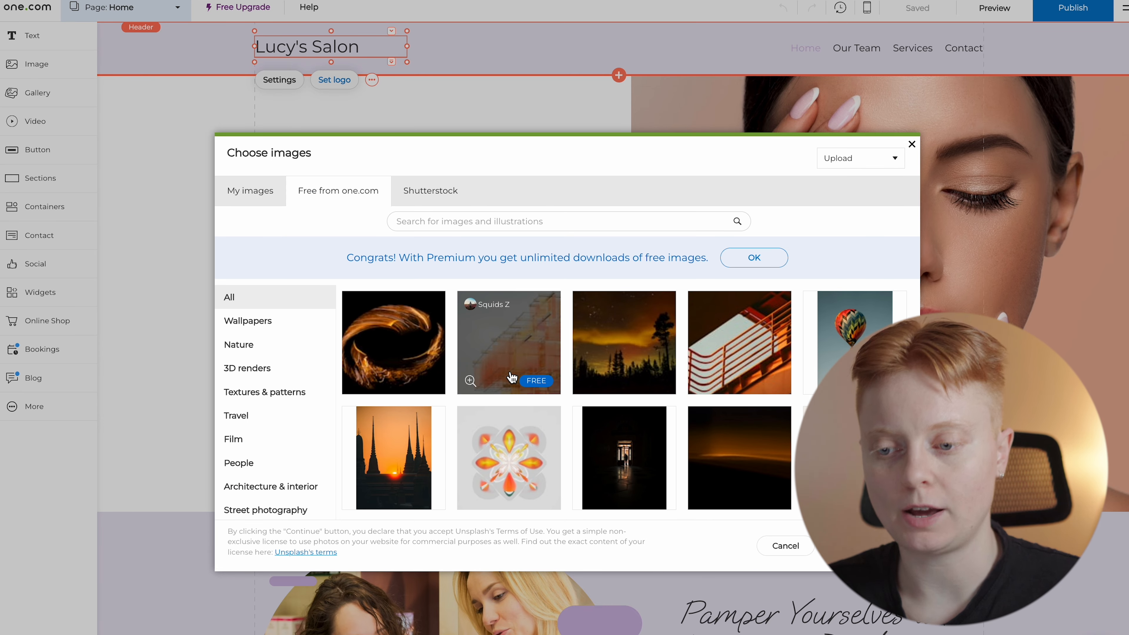
scroll(512, 377, "down", 5)
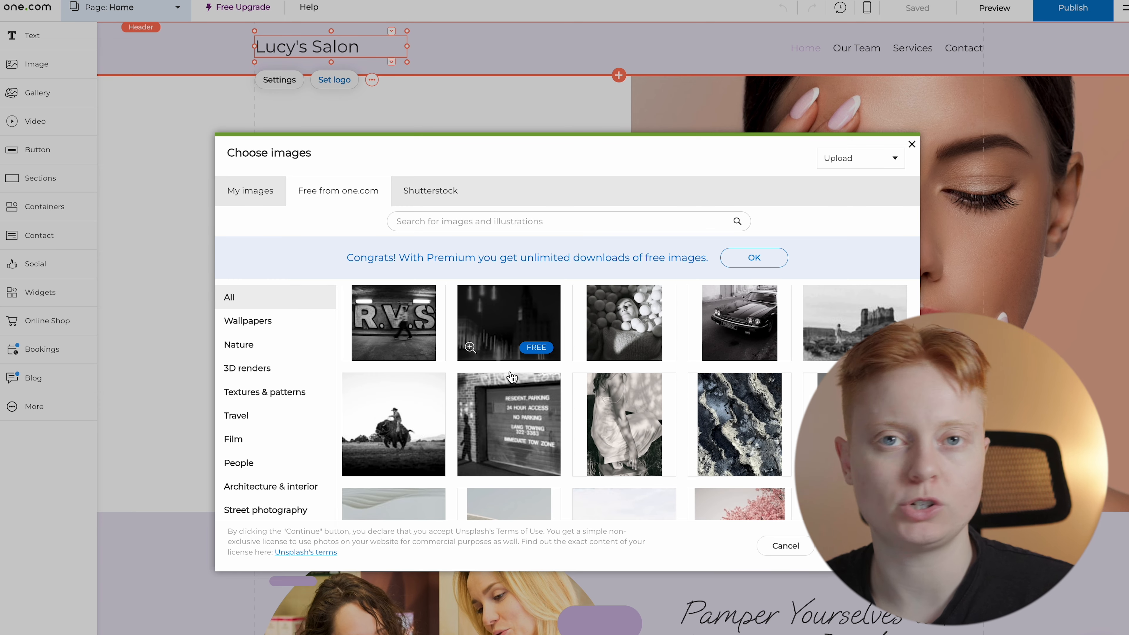
left_click(280, 198)
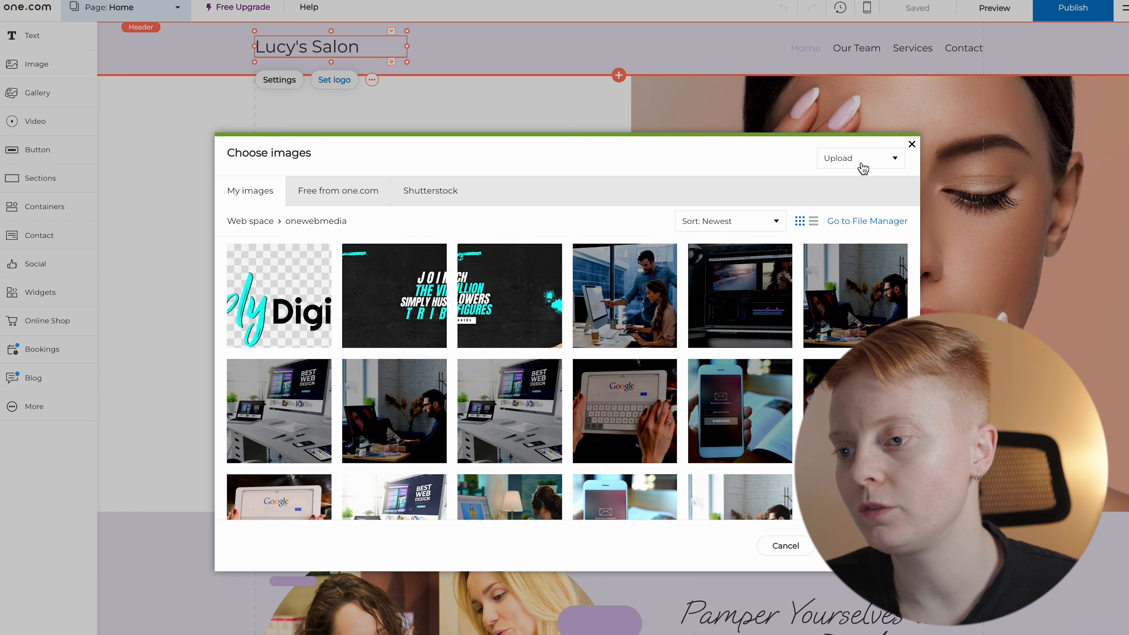
left_click(896, 167)
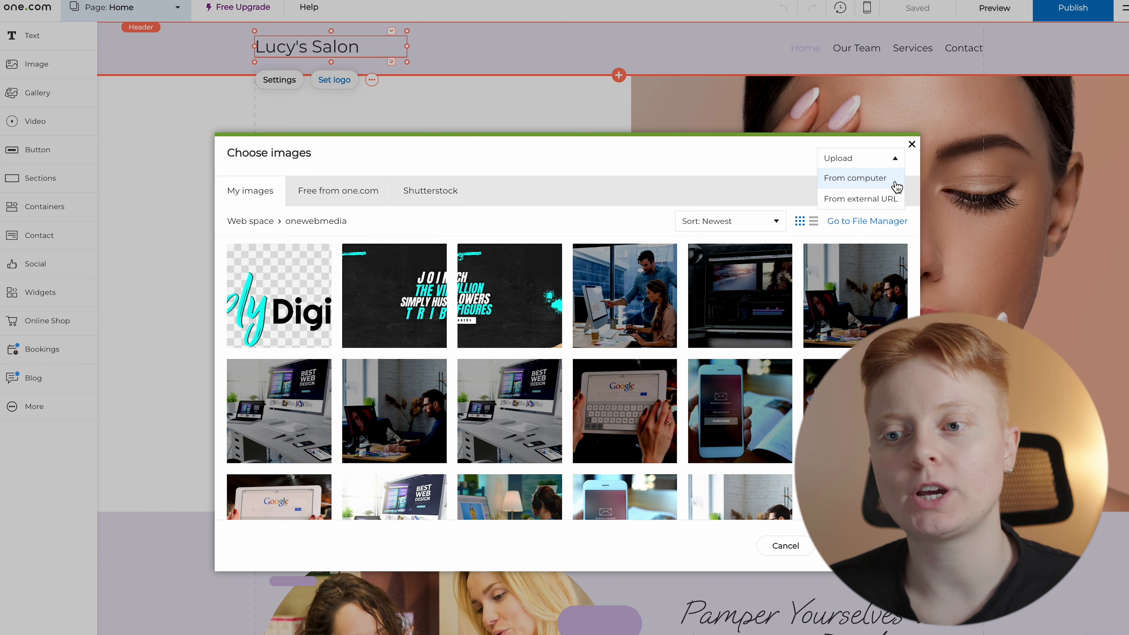
left_click(912, 144)
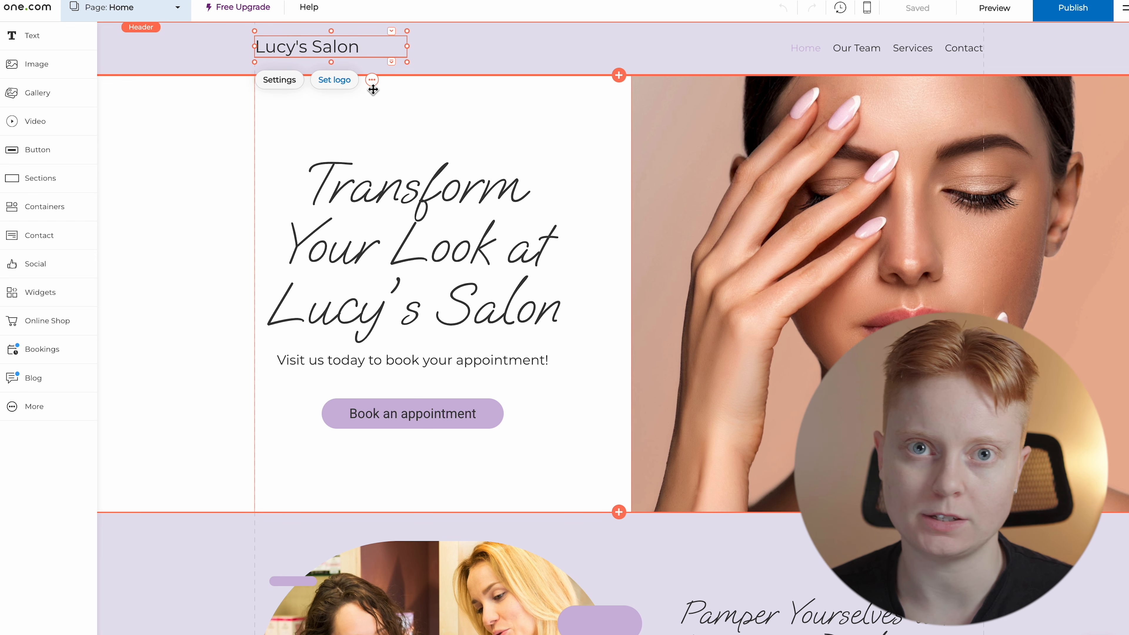
left_click(593, 428)
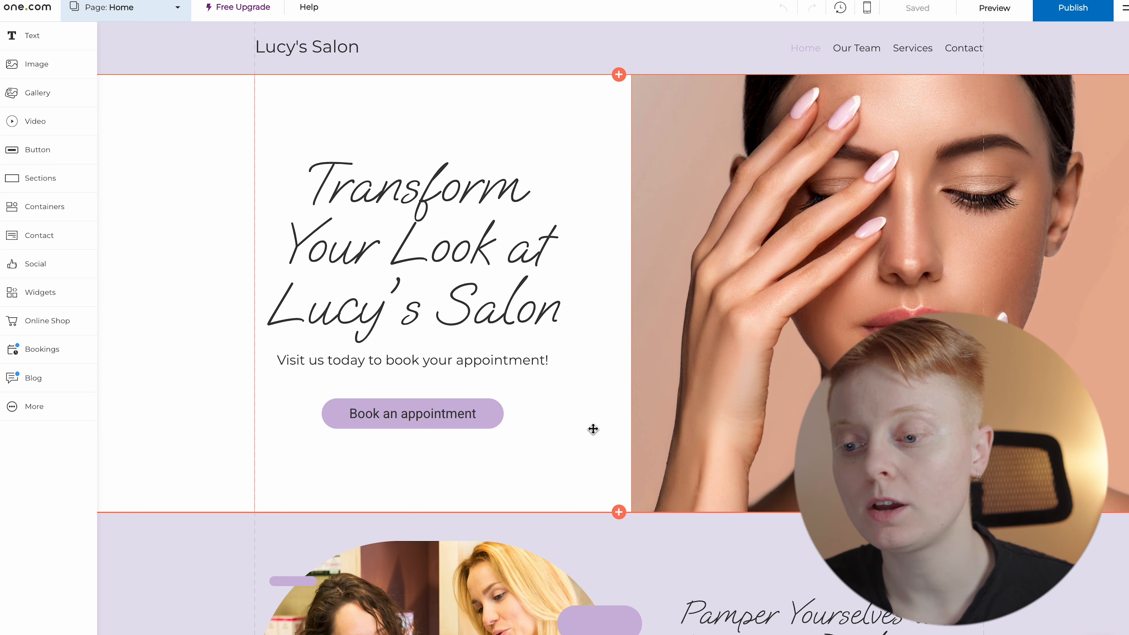
- Insert a blank section between the hero section and the Pamper Yourselves section, and adjust its height by its lower edge
scroll(593, 428, "down", 15)
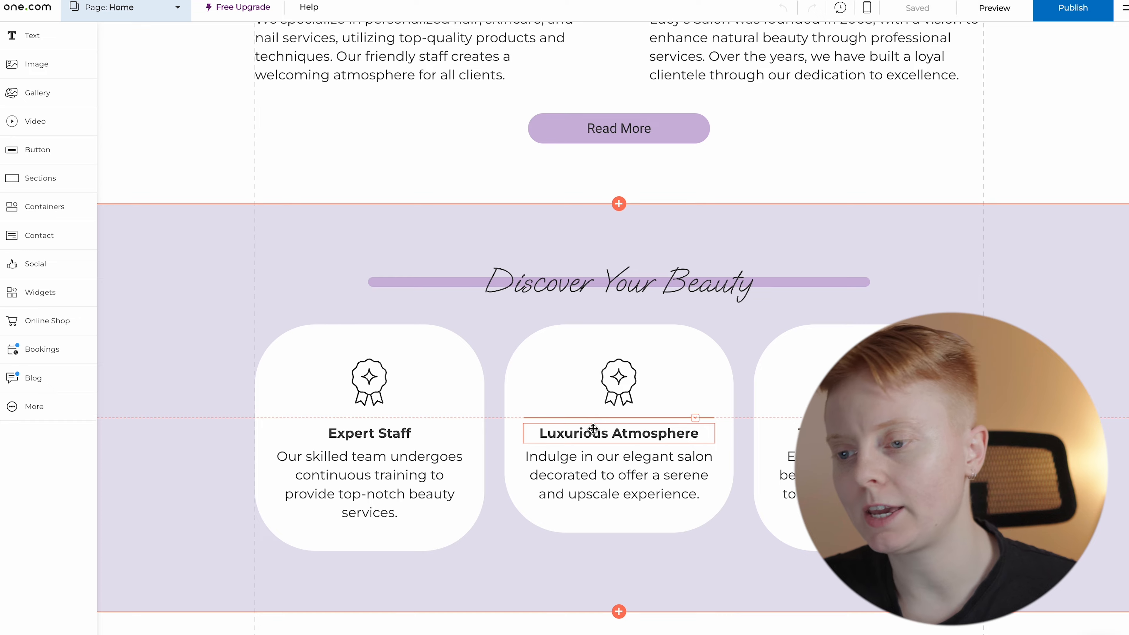
scroll(593, 429, "up", 10)
scroll(593, 429, "up", 7)
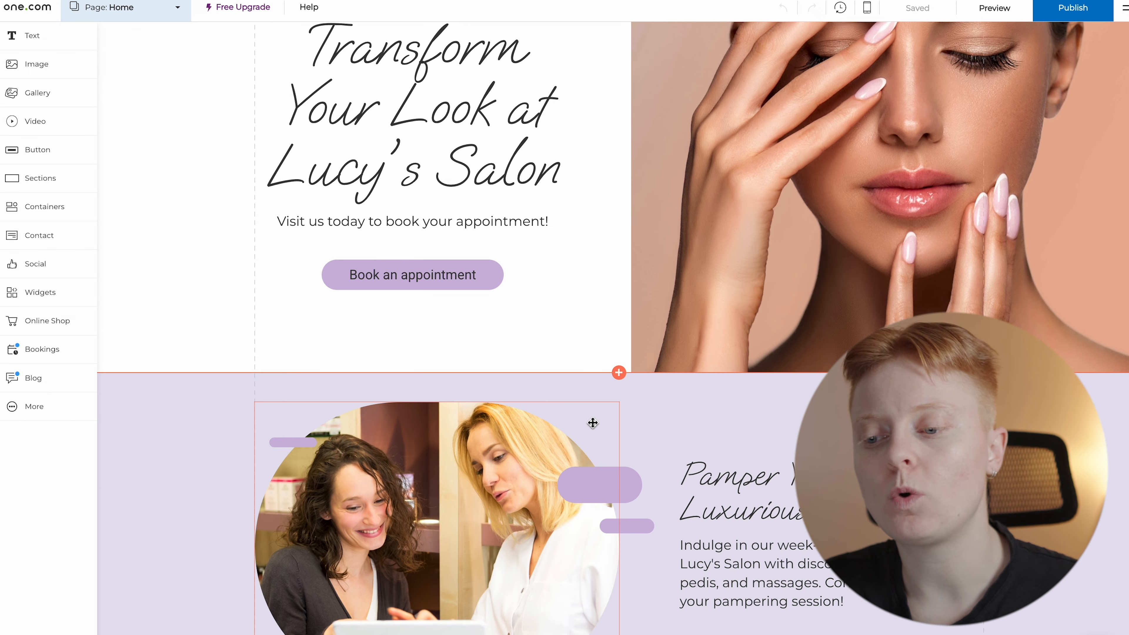
scroll(593, 423, "up", 3)
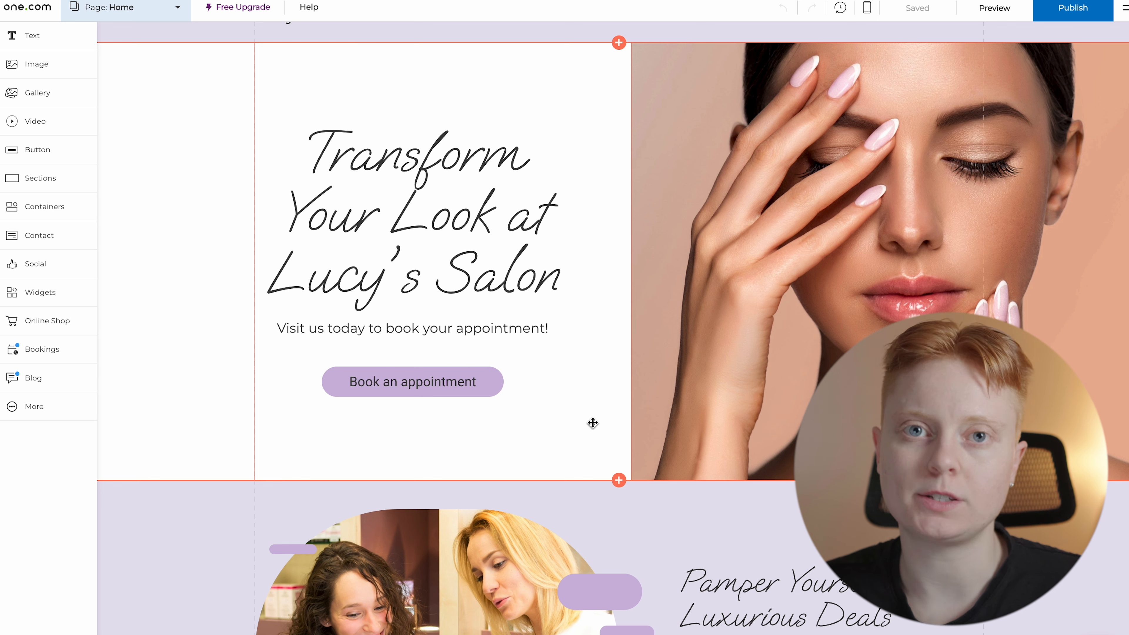
left_click(623, 480)
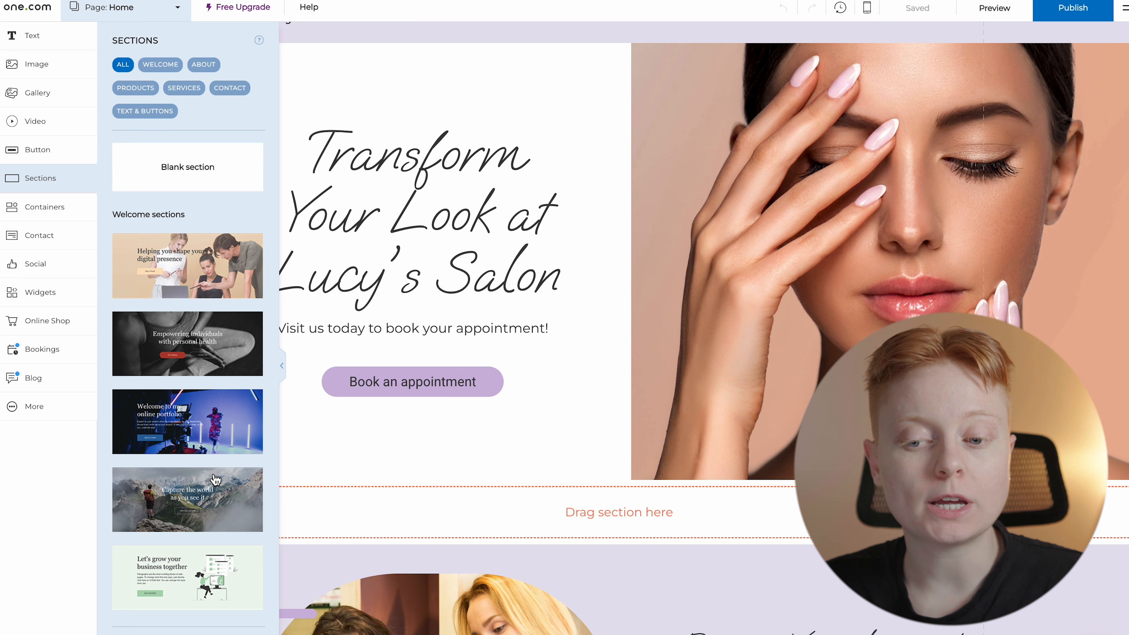
scroll(216, 479, "down", 10)
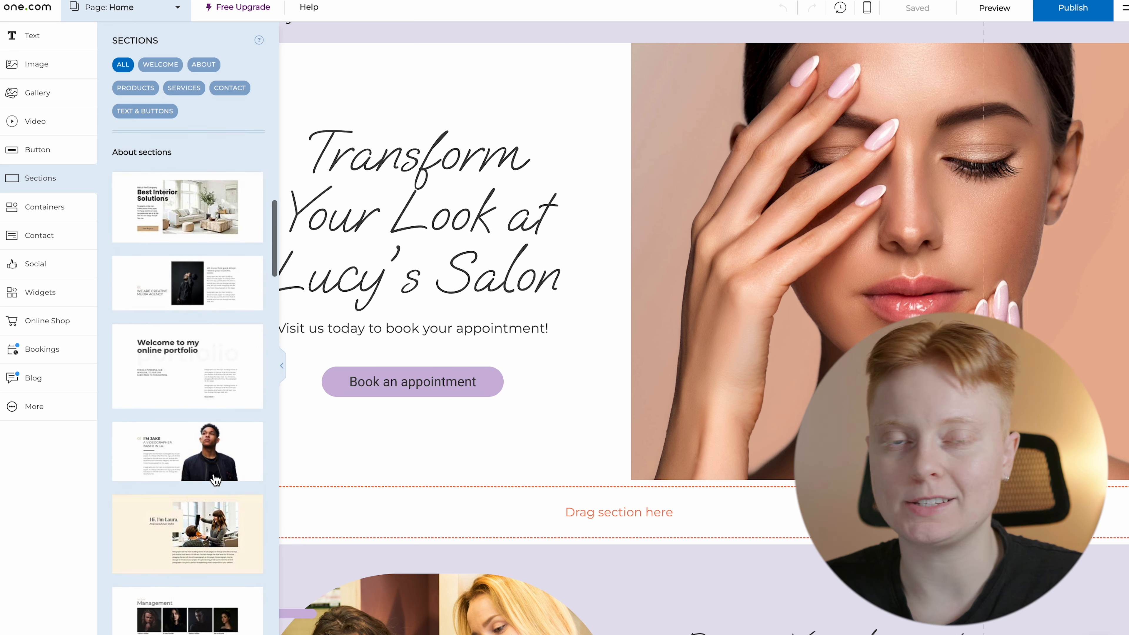
scroll(215, 480, "up", 10)
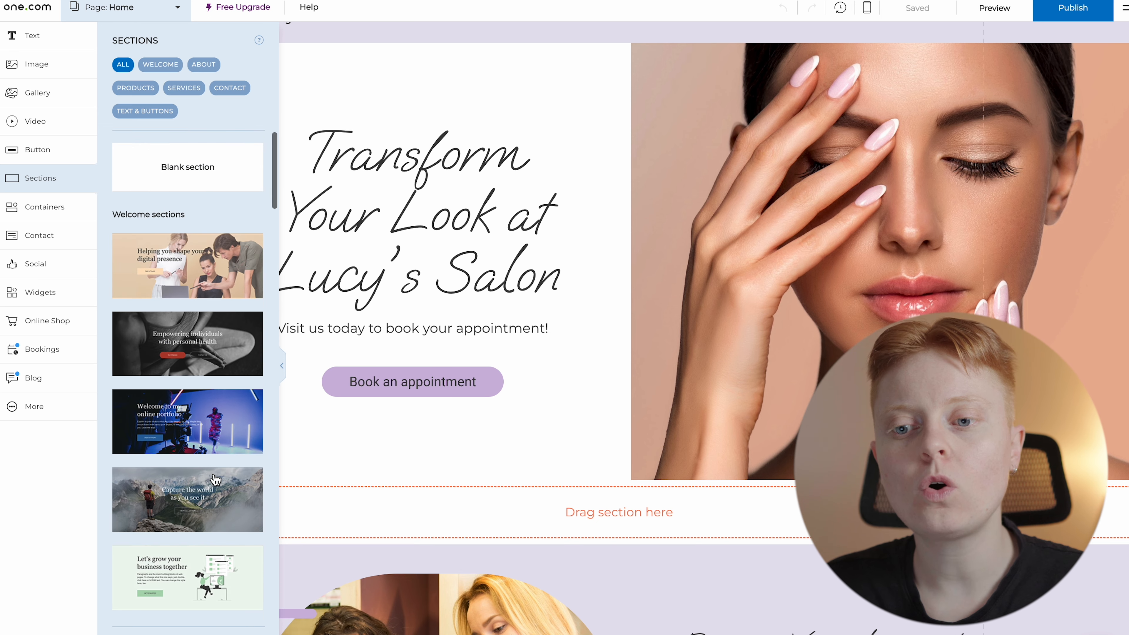
left_click(210, 178)
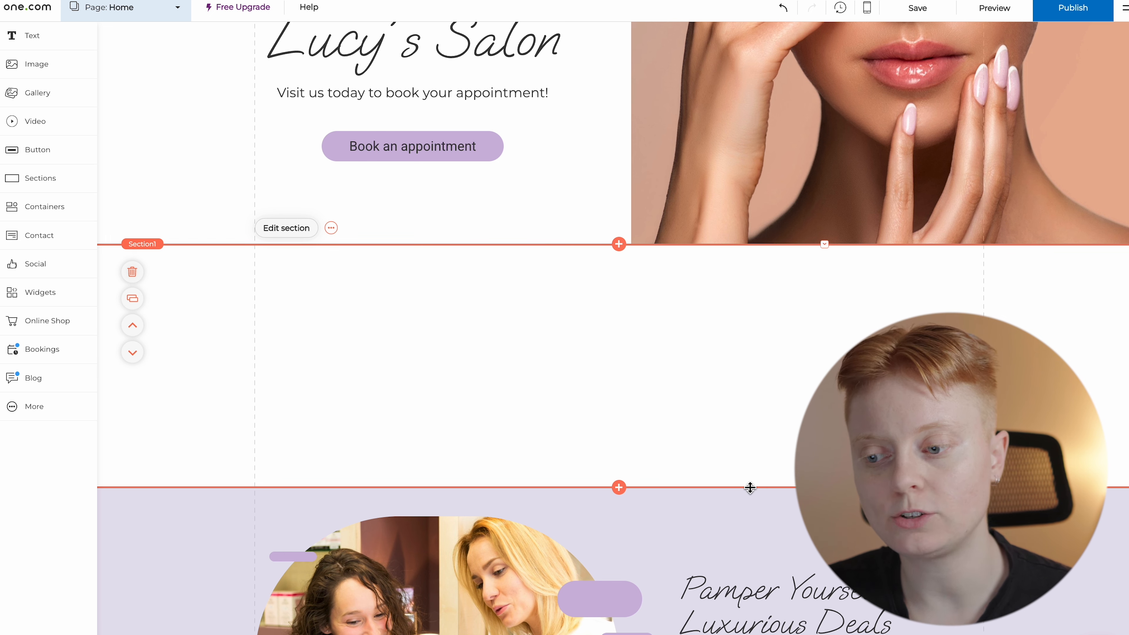
mouse_move(751, 461)
left_mouse_down()
mouse_move(750, 390)
mouse_move(764, 547)
mouse_move(766, 474)
left_mouse_up()
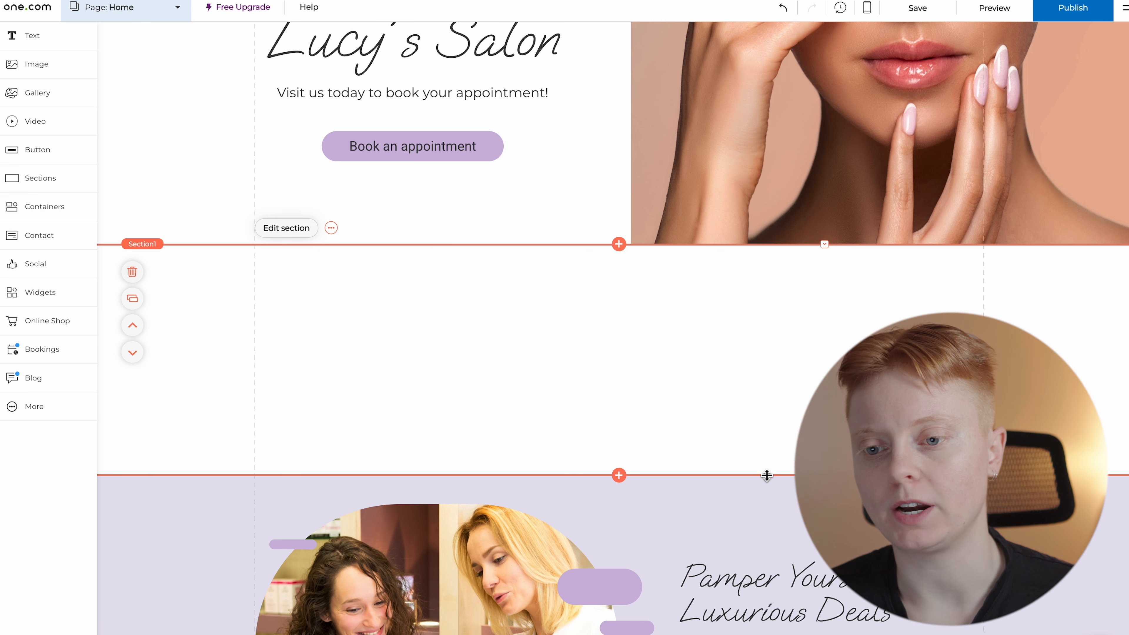
left_click_drag(747, 475, 747, 513)
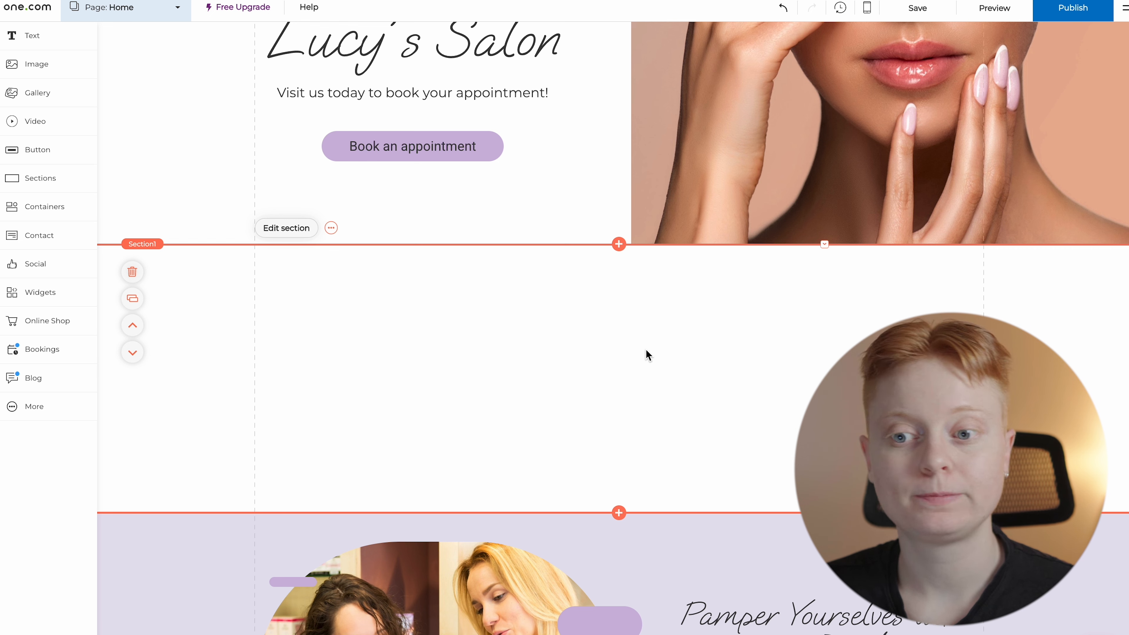
- Add a Heading 2 text to the blank section and place it near the section's upper-left corner
left_click(70, 47)
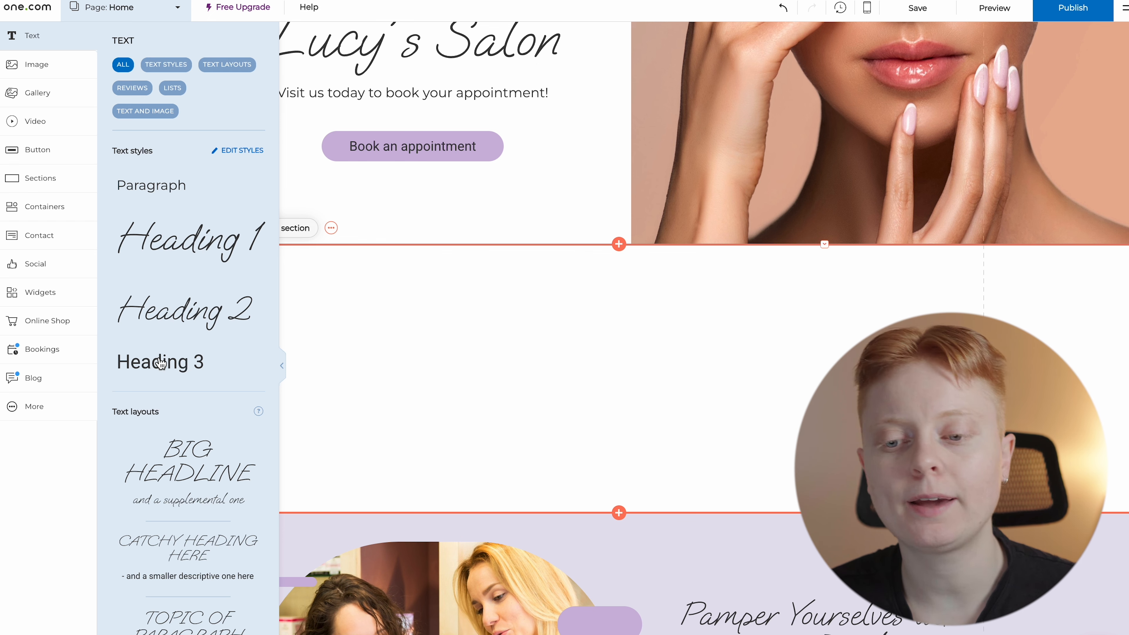
left_click(208, 327)
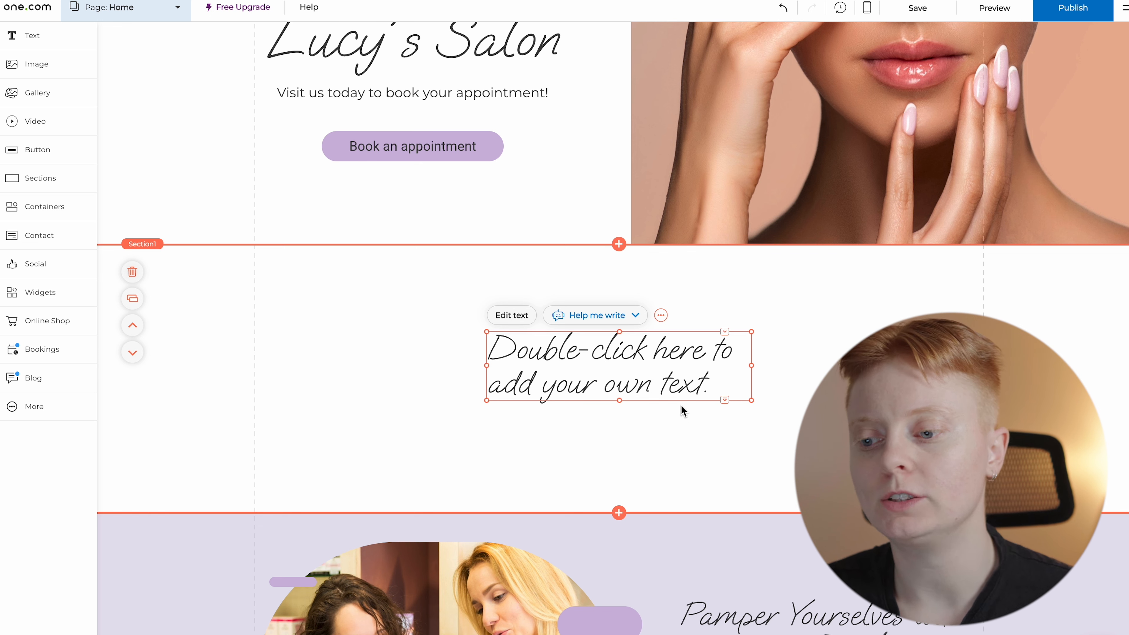
left_click_drag(683, 398, 683, 396)
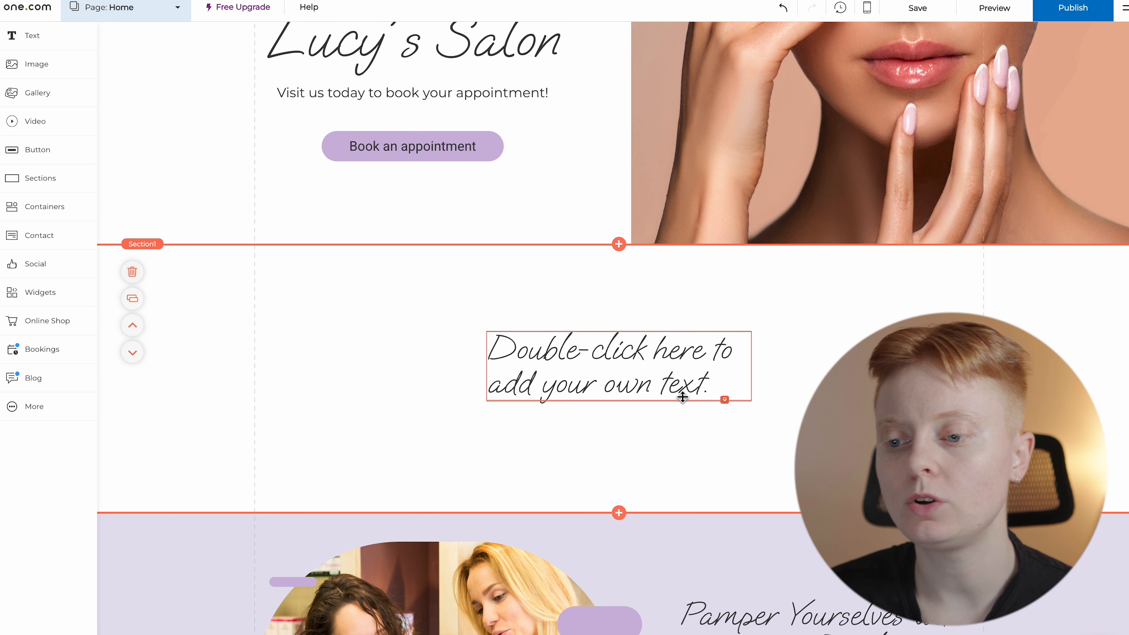
left_click(507, 334)
left_click_drag(508, 335, 337, 294)
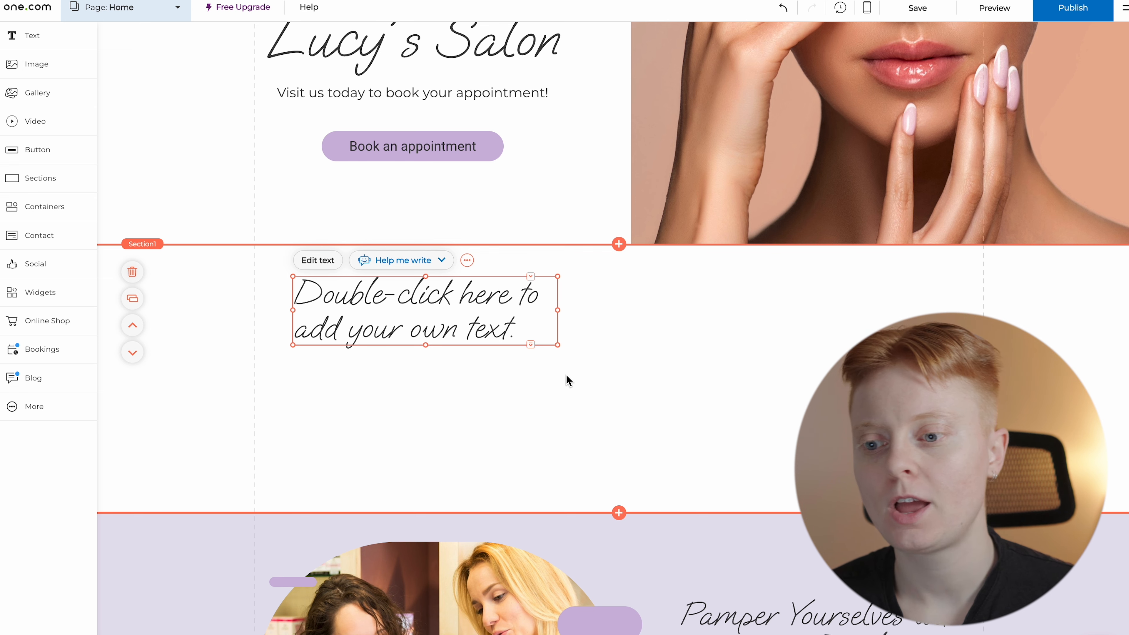
- Replace the heading's placeholder text with "About us" and shift the heading slightly left to about X 42, Y 860
double_click(476, 321)
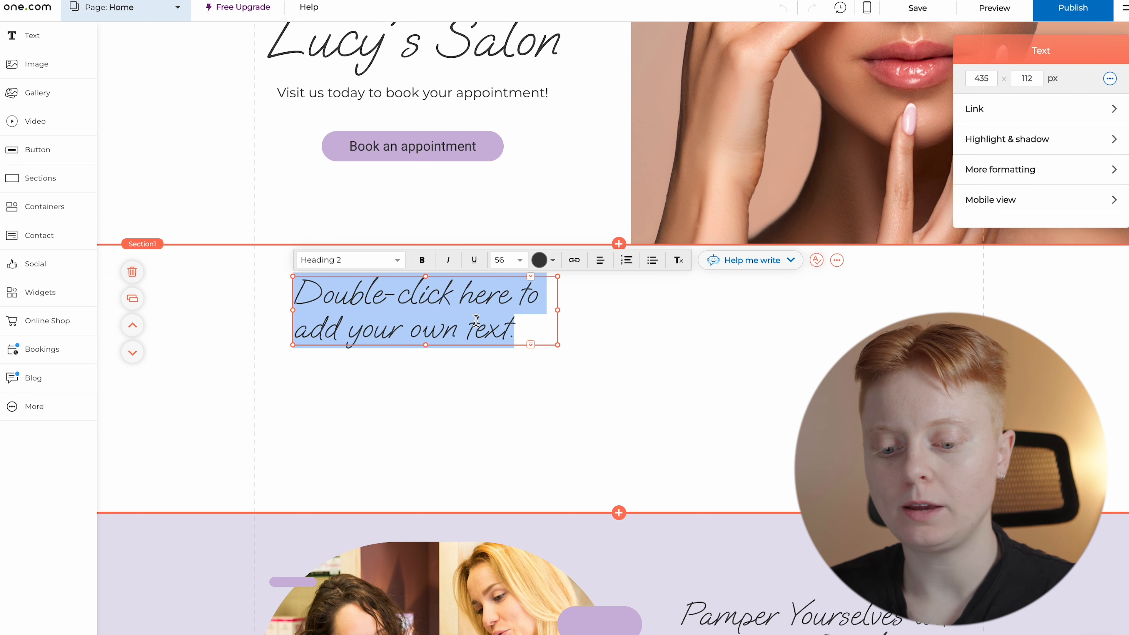
type("About us")
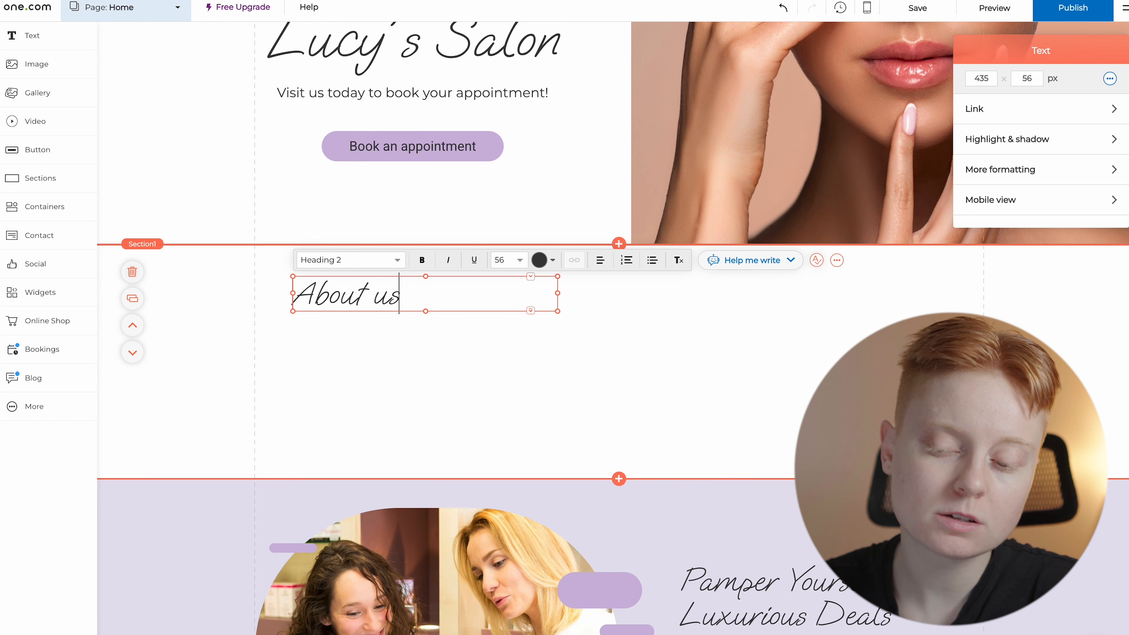
left_click(506, 358)
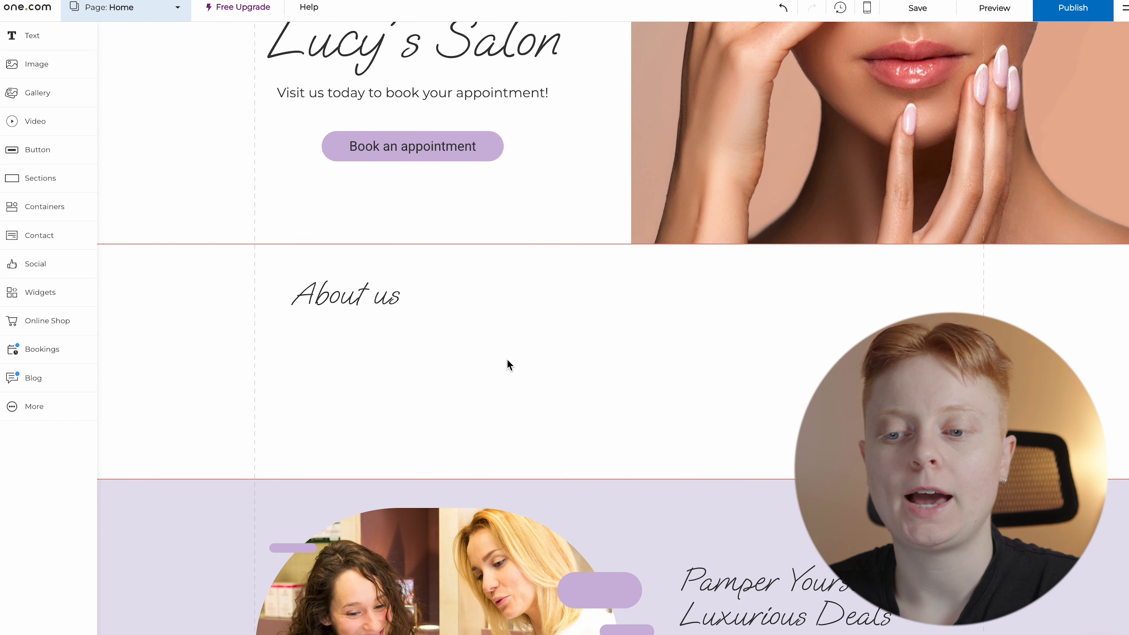
left_click_drag(424, 301, 411, 300)
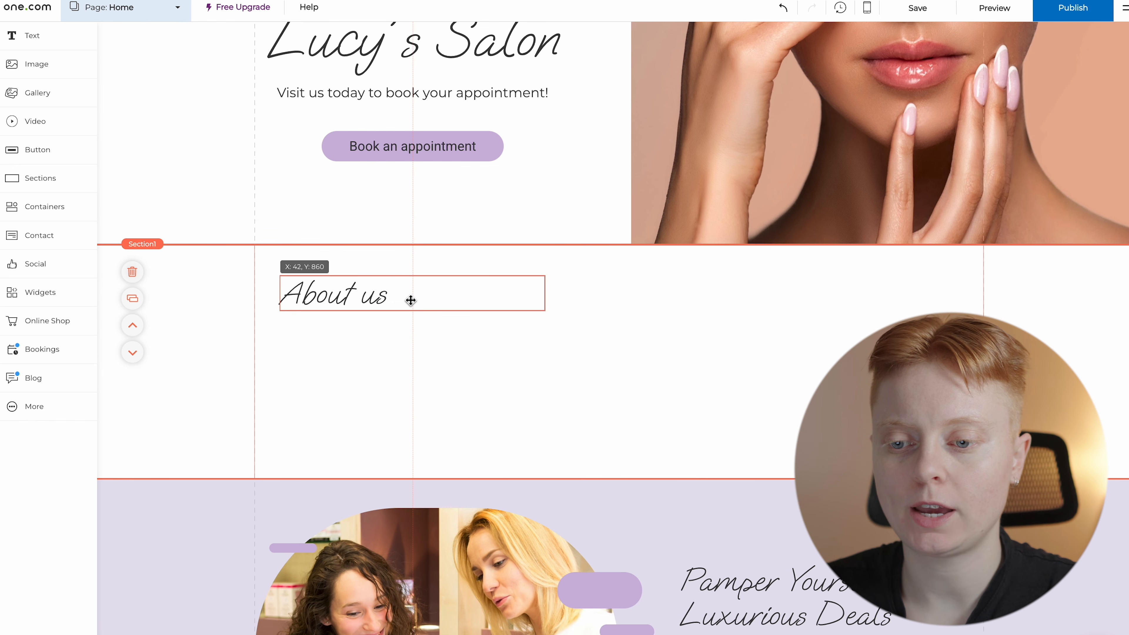
left_click(413, 370)
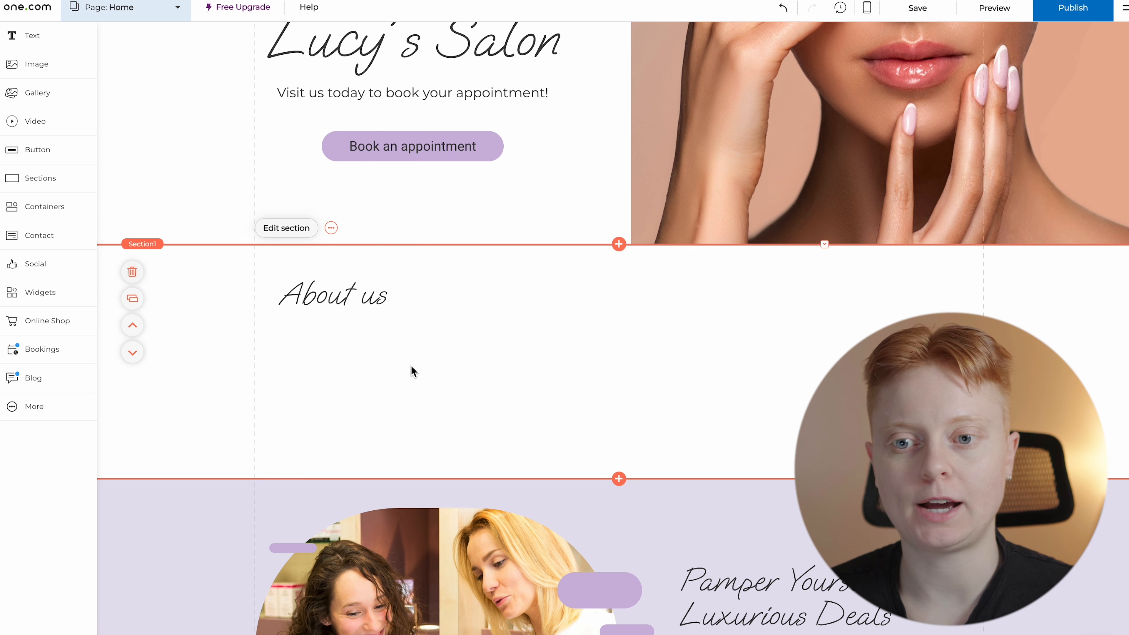
- Add a Paragraph text to the section and place it directly below the About us heading, aligned with its left edge
left_click(69, 48)
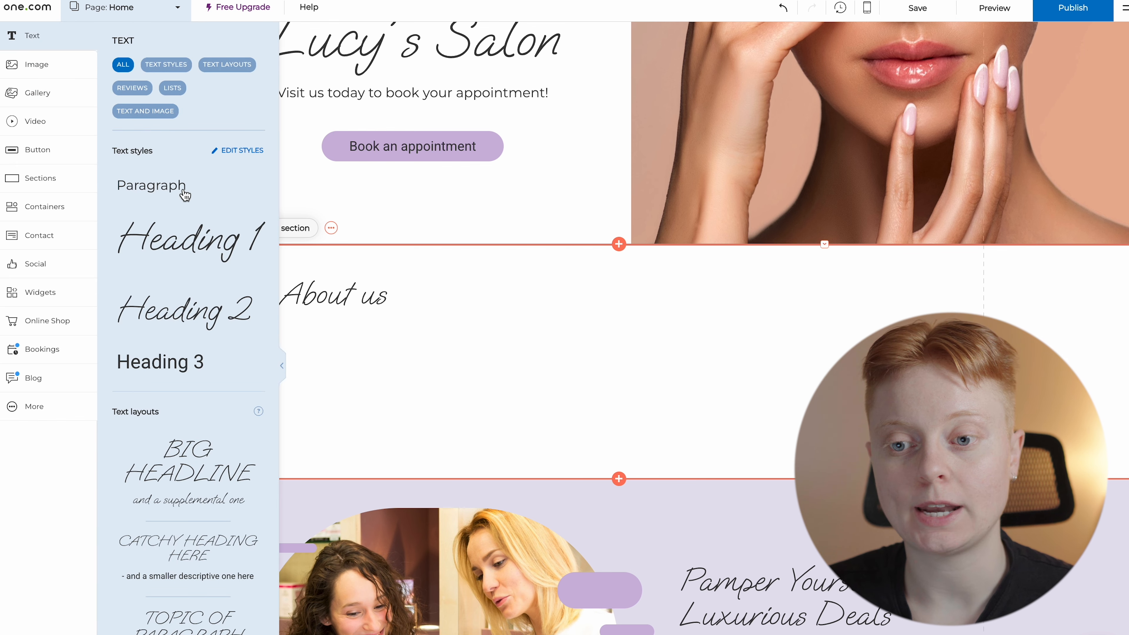
left_click(184, 196)
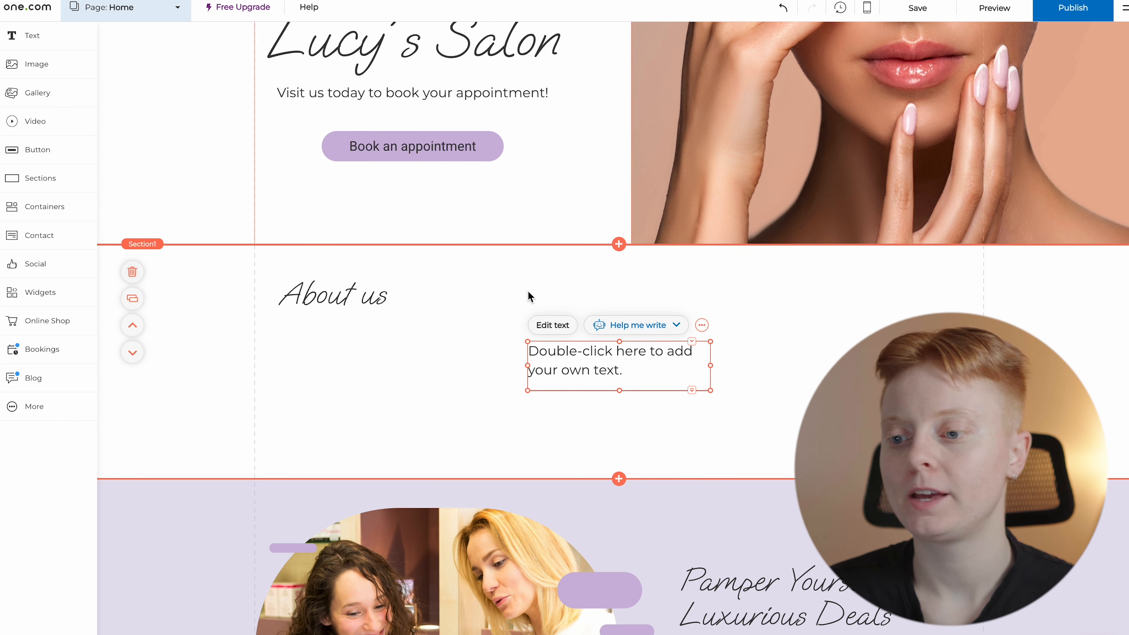
left_click_drag(590, 351, 341, 343)
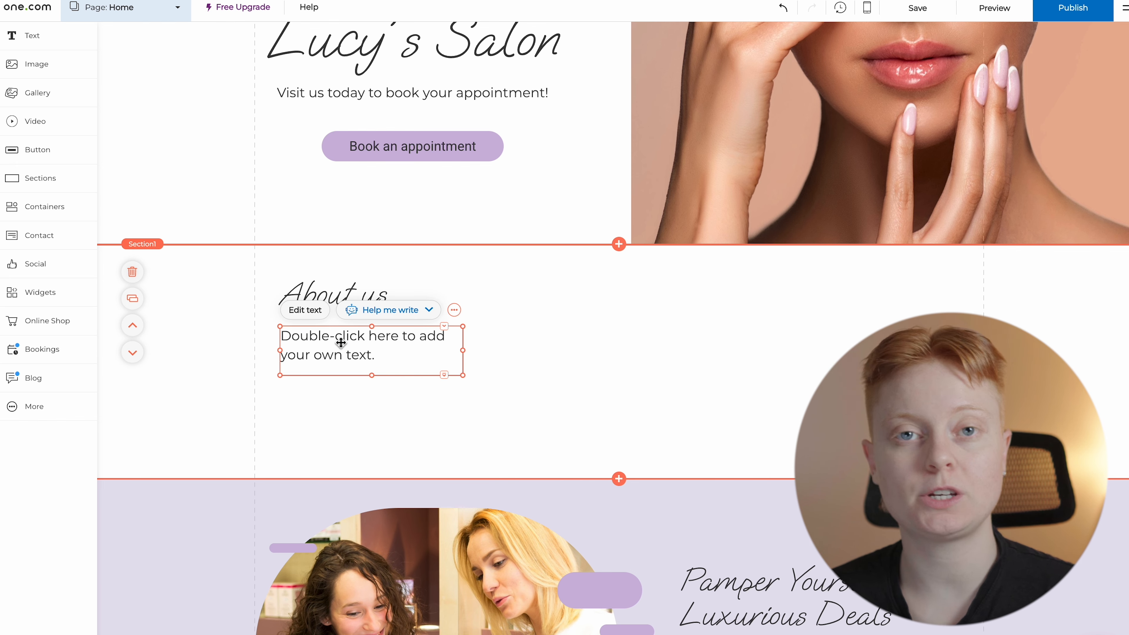
left_click(427, 432)
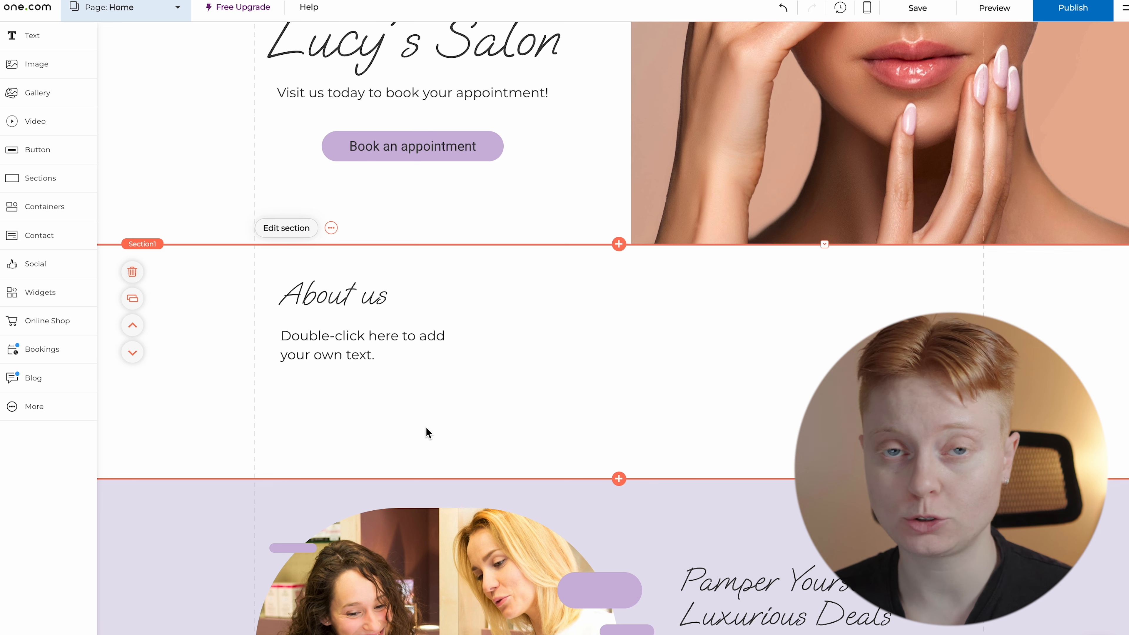
- Start a new AI-written text for the About us paragraph, with "Beauty Salon" as the website subject and "Lucy's Salon" as the title
left_click(430, 364)
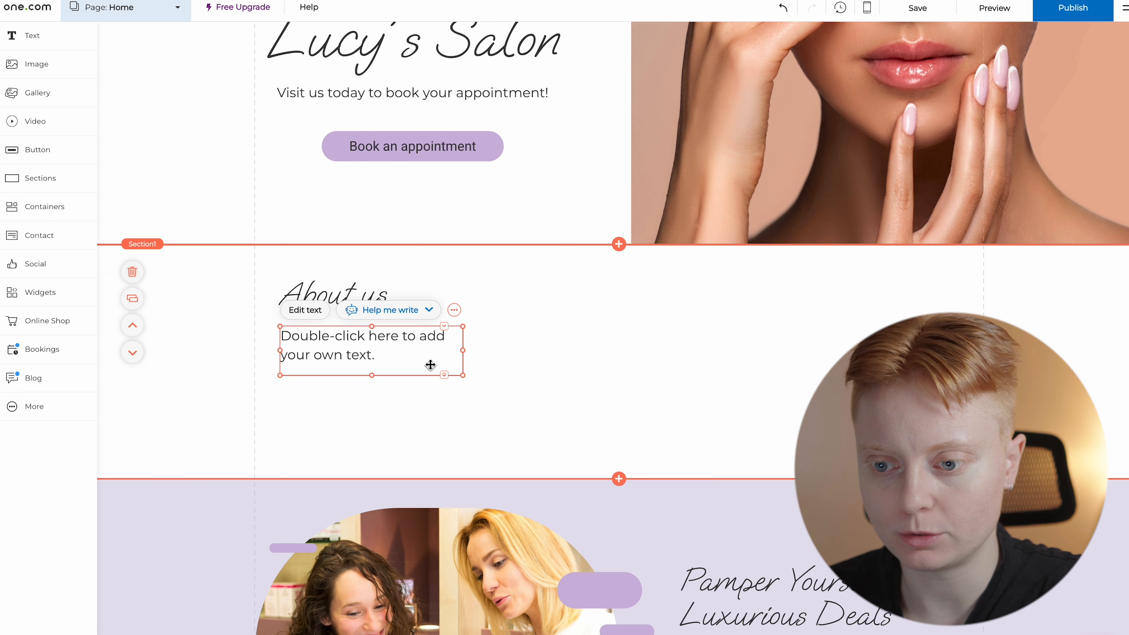
left_click(429, 311)
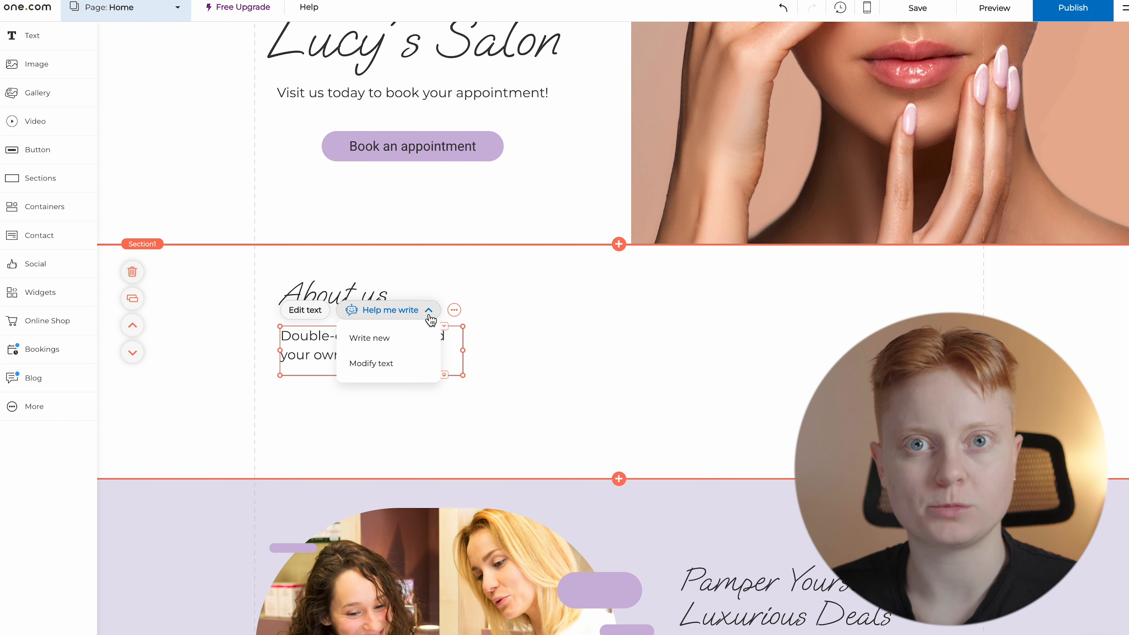
left_click(408, 338)
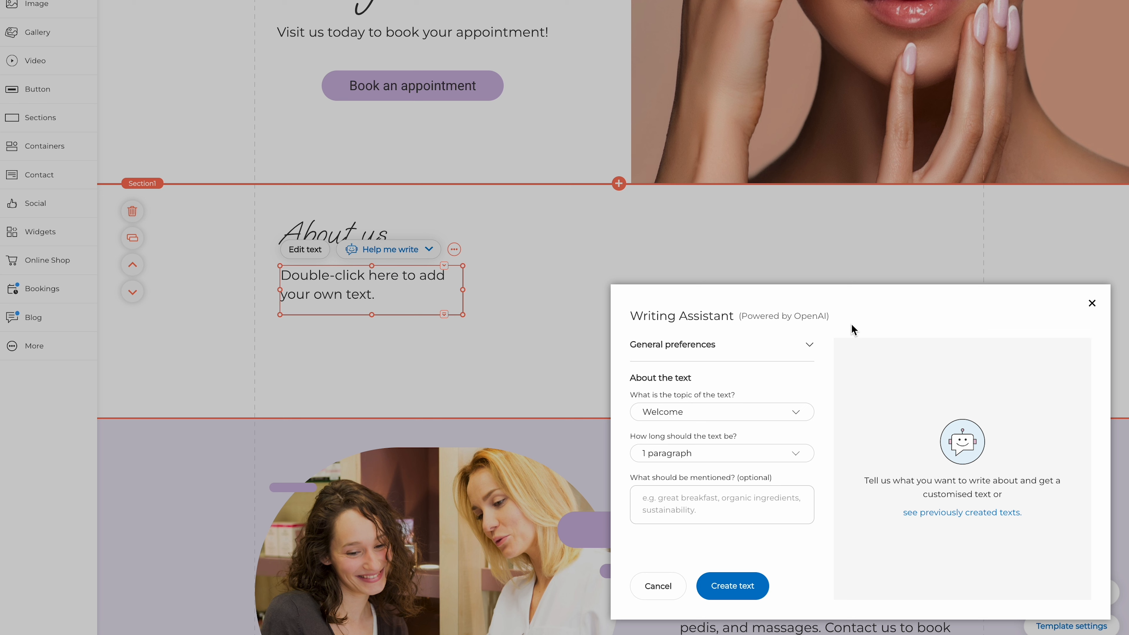
left_click(809, 345)
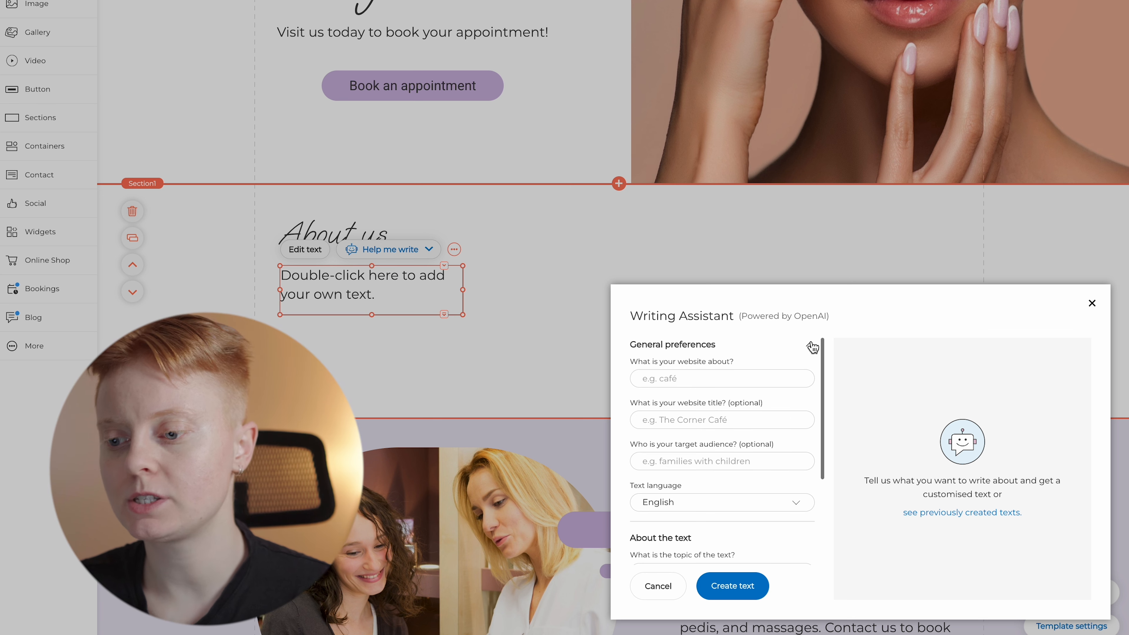
left_click(753, 378)
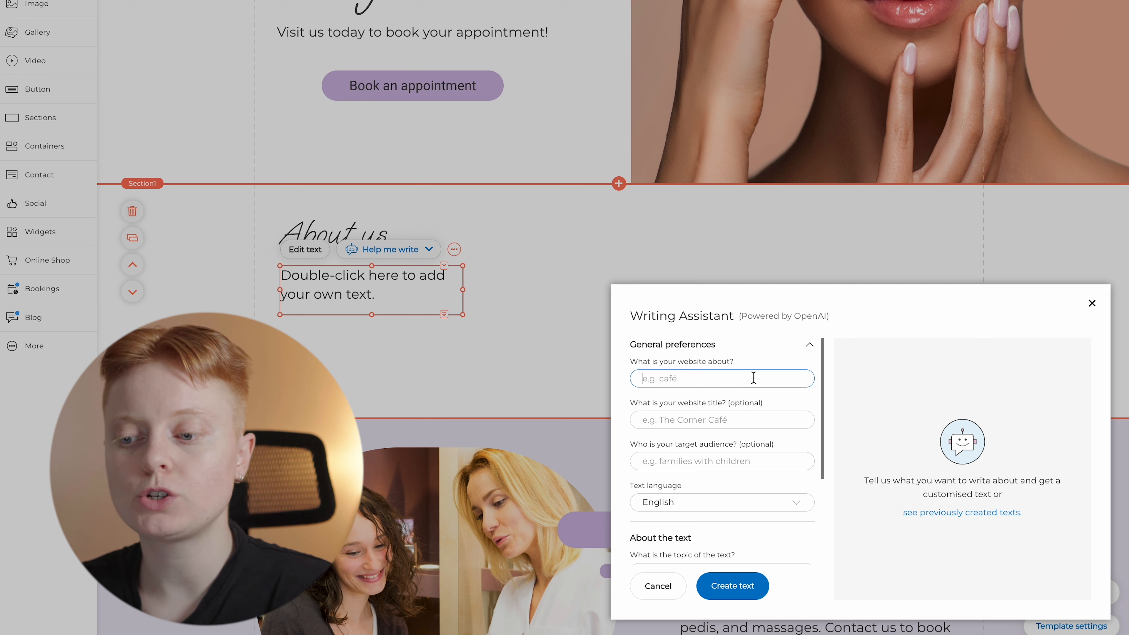
type("Beauty Salon")
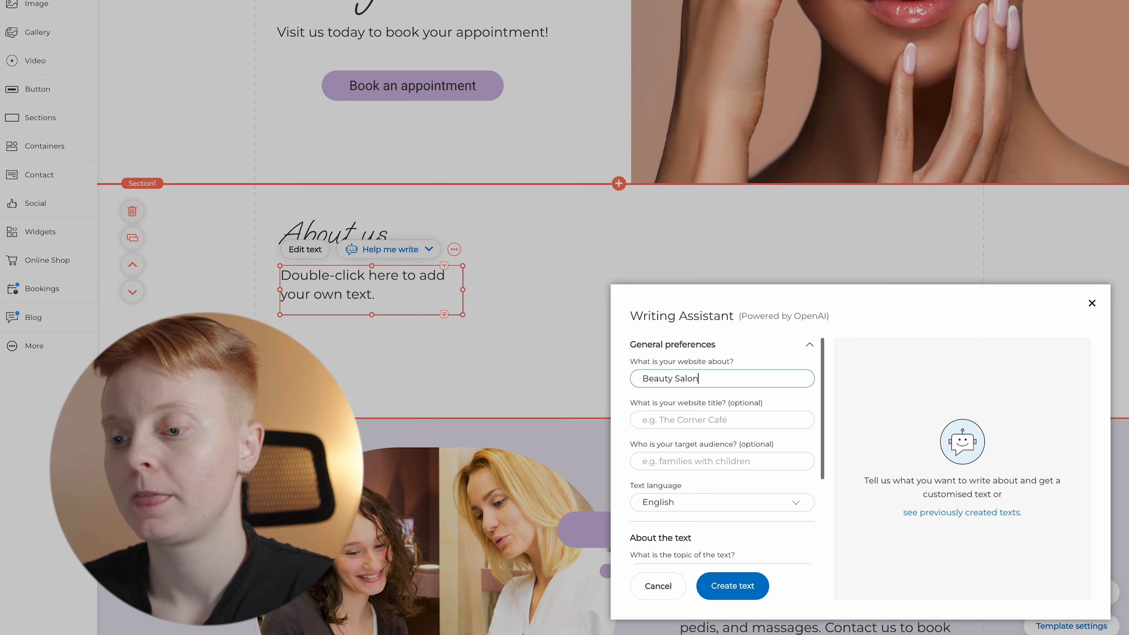
left_click(769, 421)
type("Lucy's Salon")
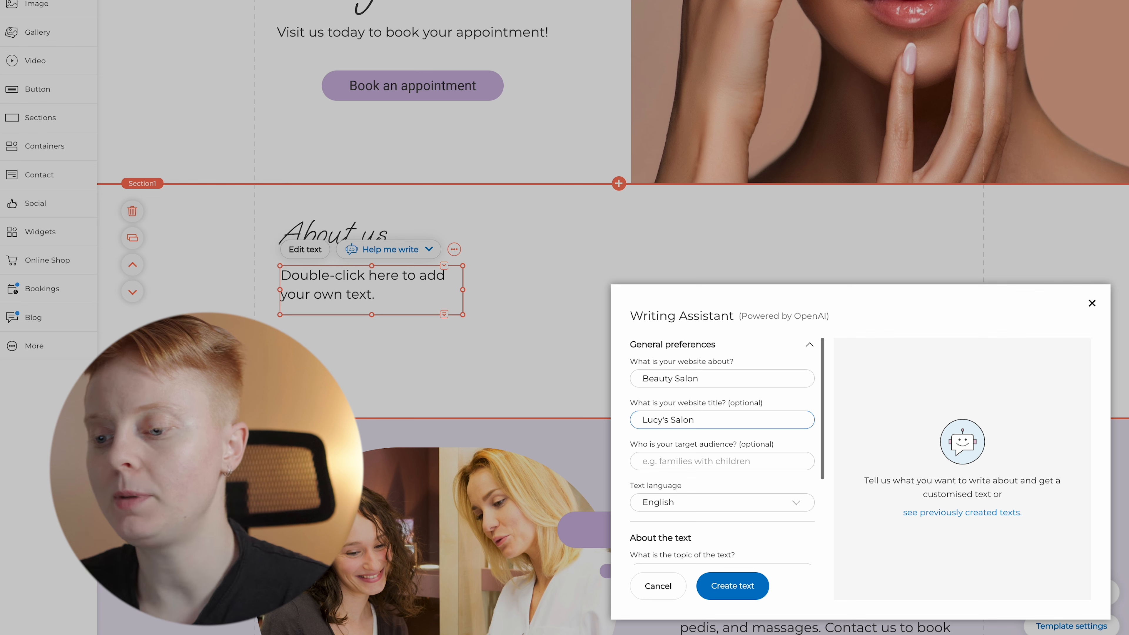
- Set the text's topic to About and its length to 1 paragraph, and generate it
scroll(765, 454, "down", 1)
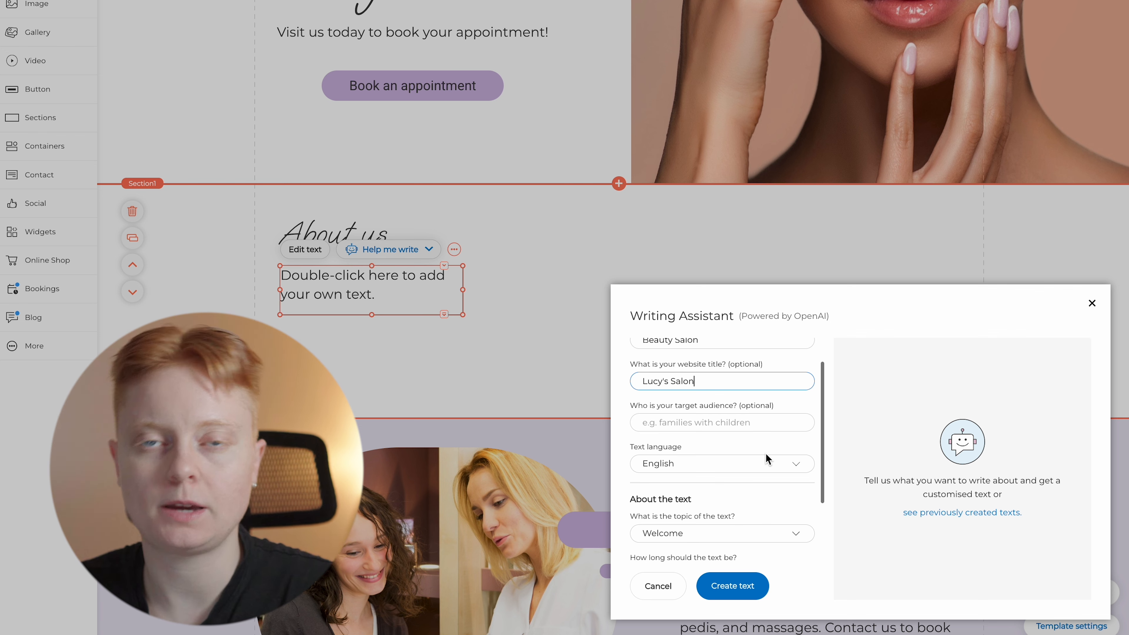
scroll(765, 453, "down", 3)
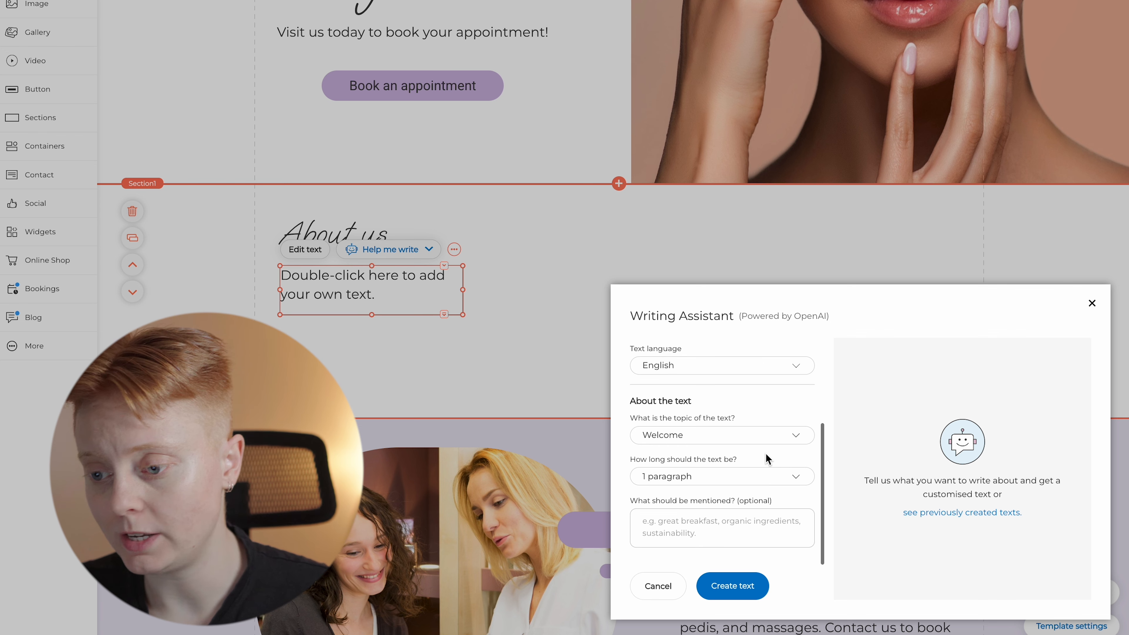
left_click(741, 443)
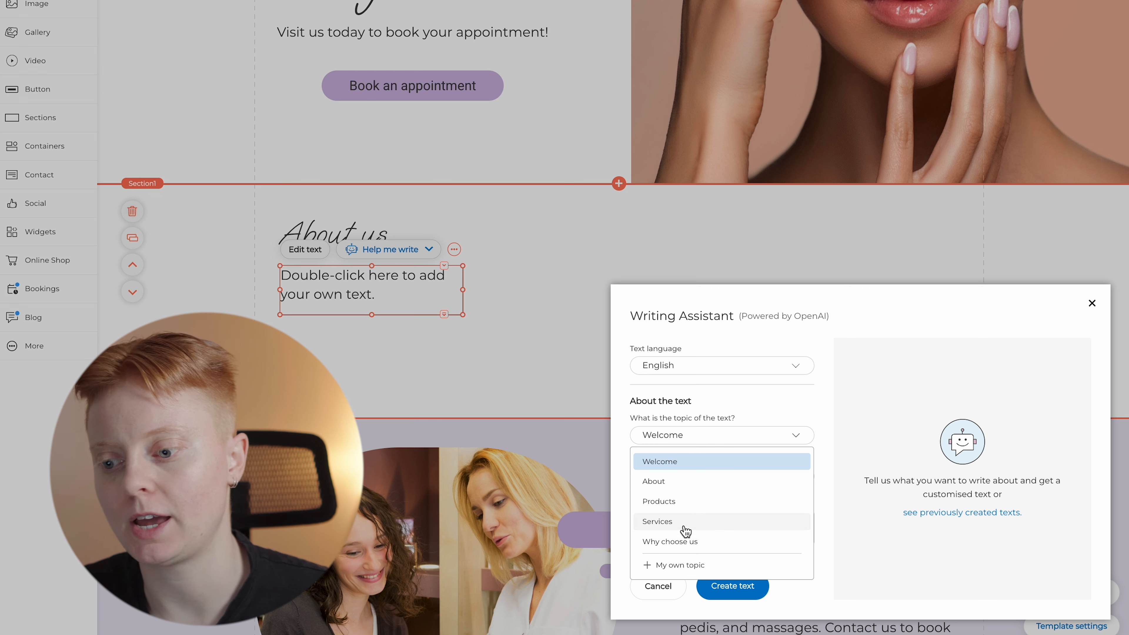
left_click(696, 487)
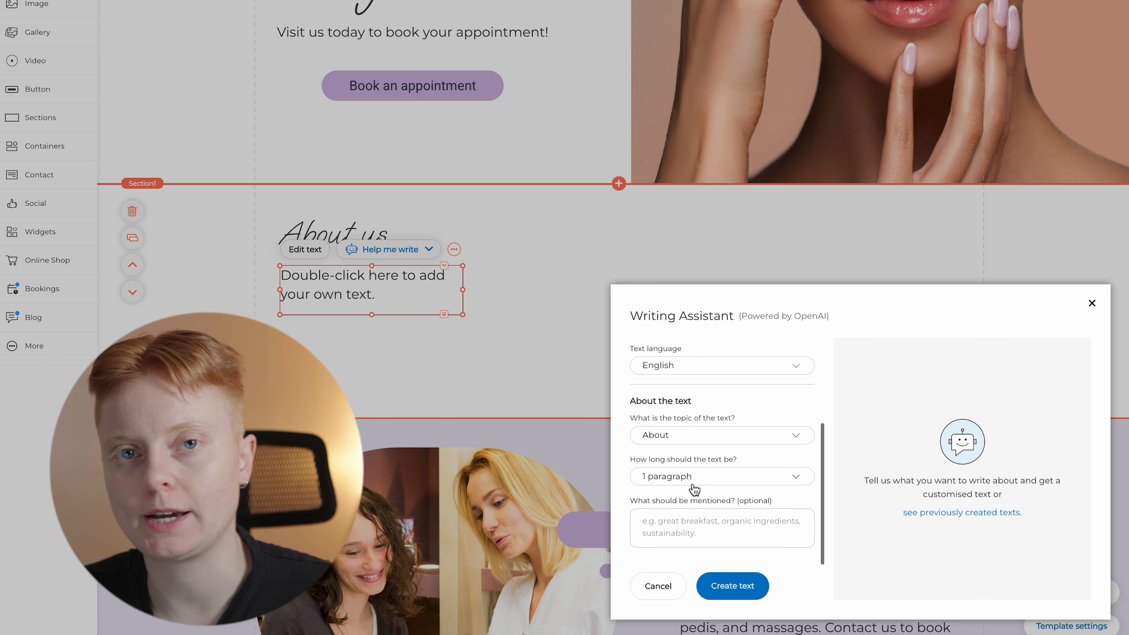
left_click(730, 481)
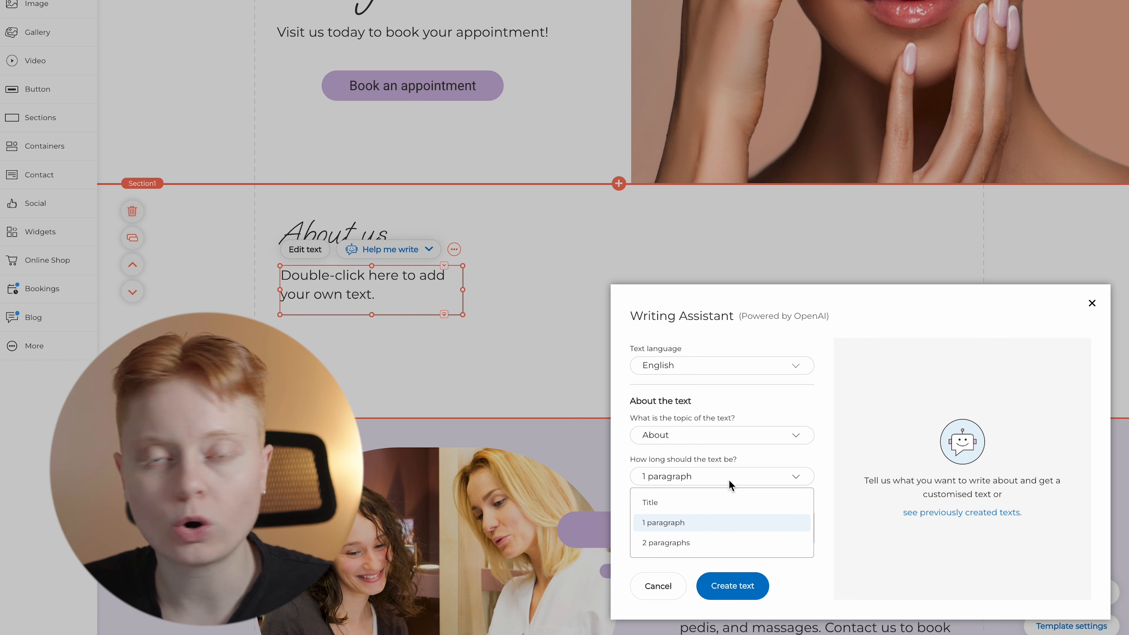
left_click(702, 528)
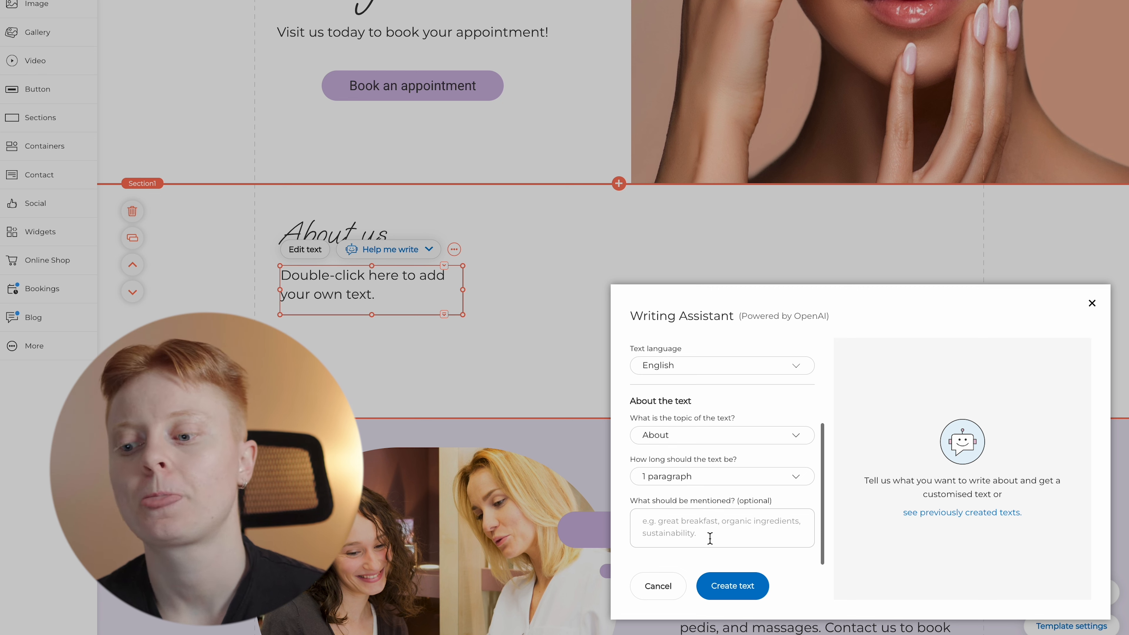
left_click(749, 596)
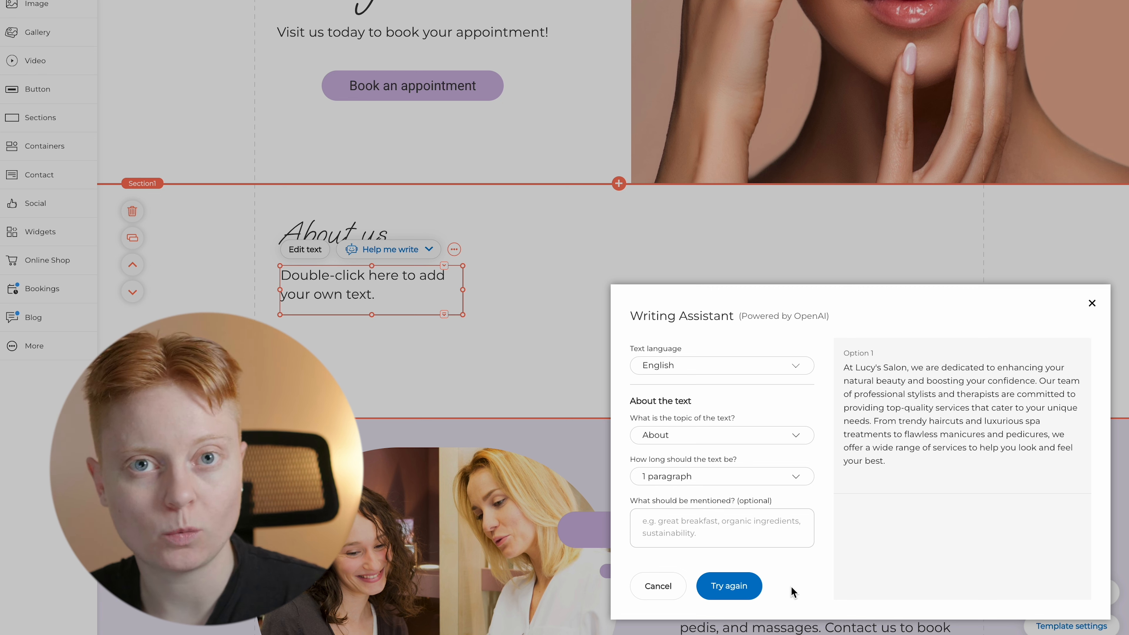
- Replace the paragraph's placeholder with the generated Option 1 text and close the Writing Assistant
mouse_move(953, 440)
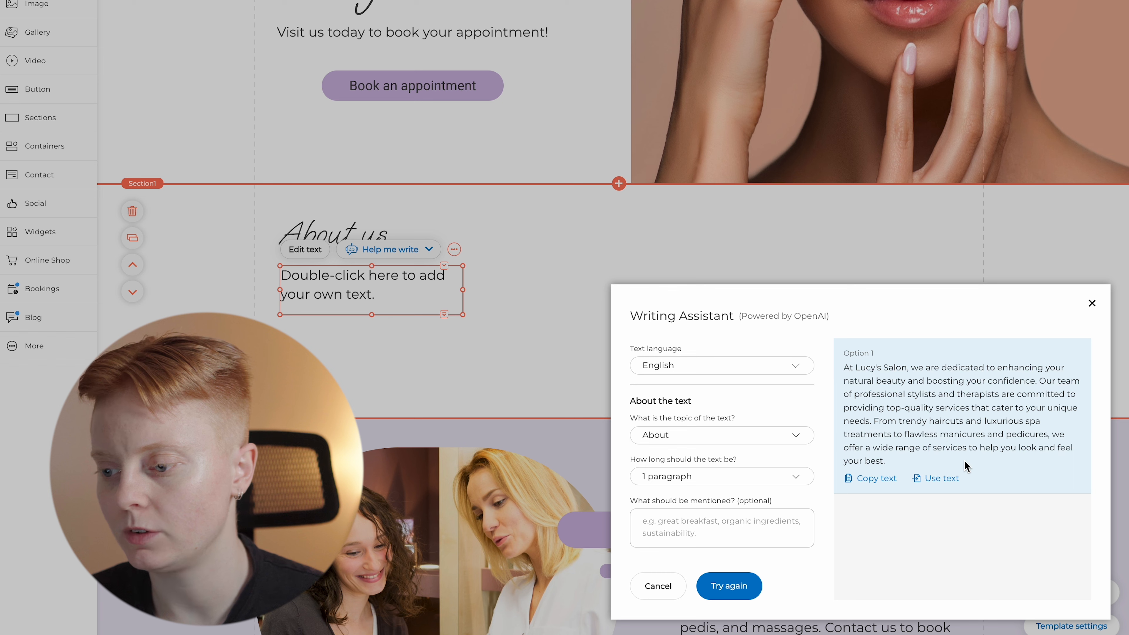
left_click(955, 488)
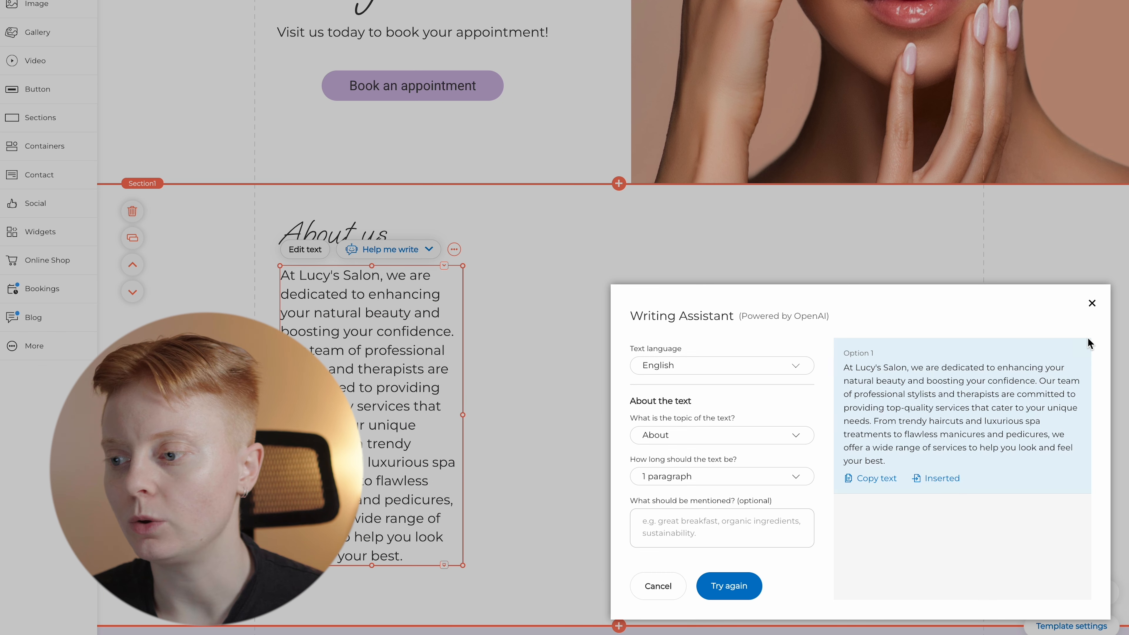
left_click(1092, 303)
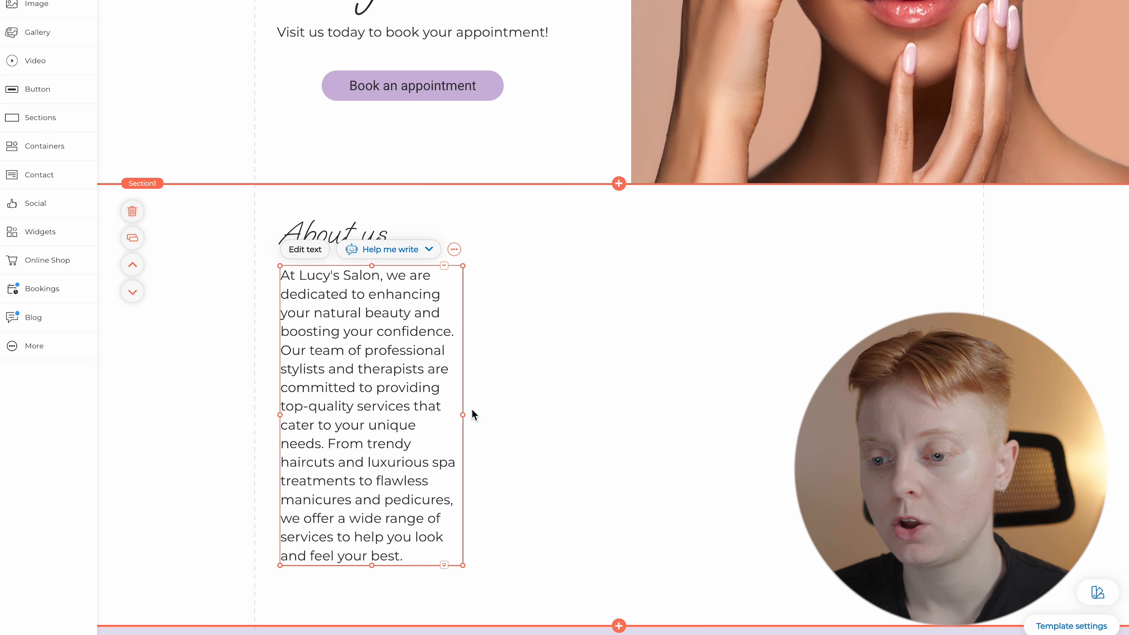
- Widen the About us paragraph to about the middle of the section and shorten the section from its lower edge
left_click_drag(463, 415, 625, 410)
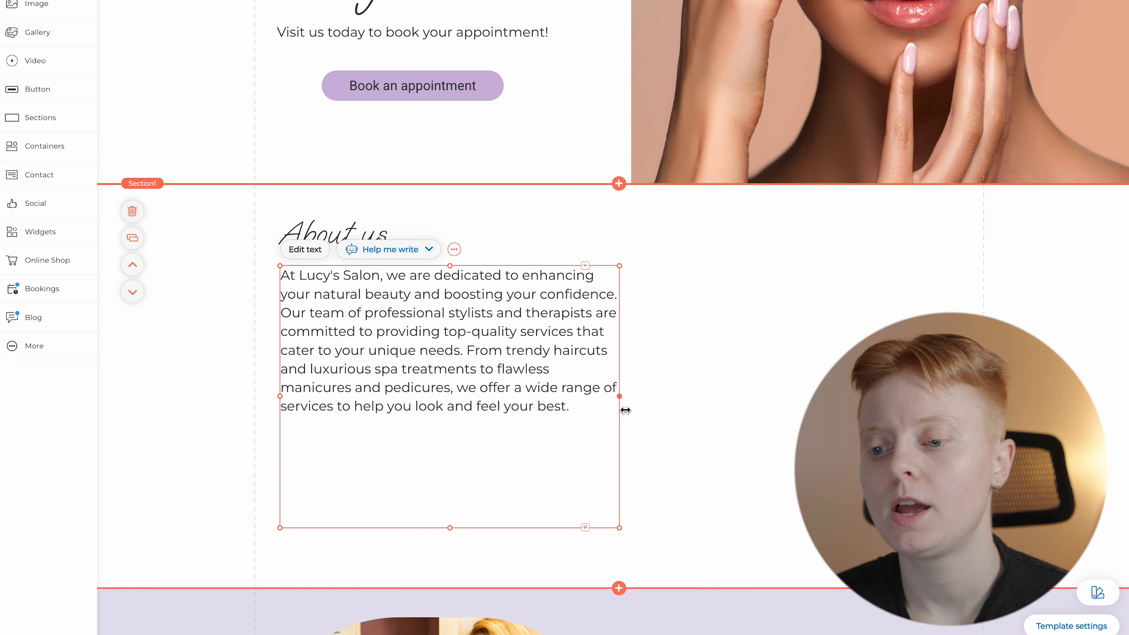
left_click(703, 452)
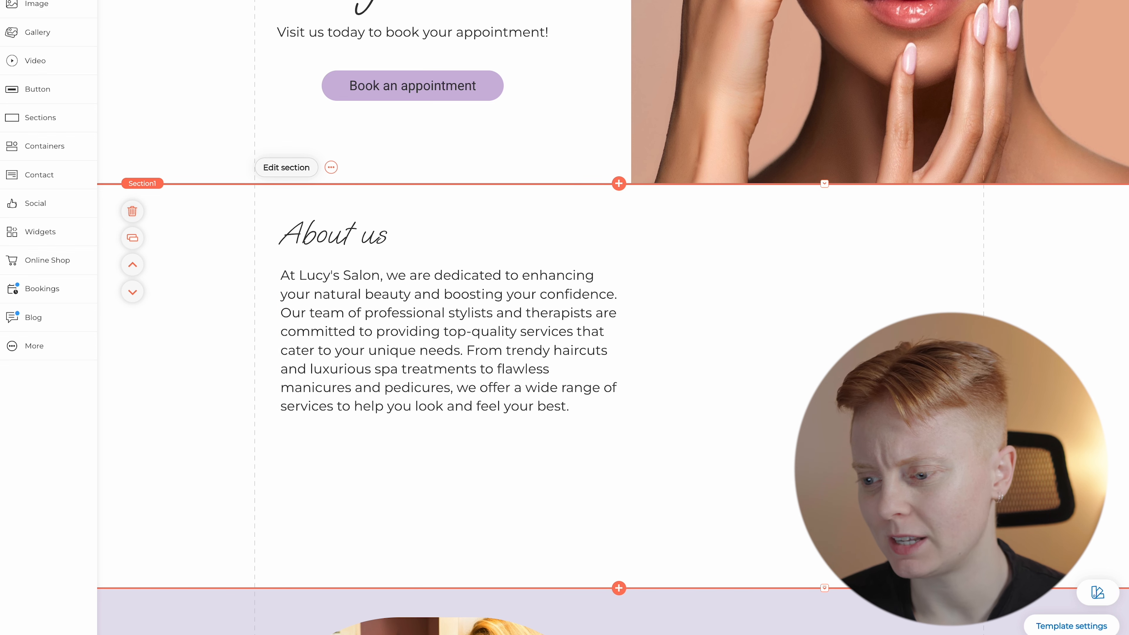
left_click_drag(877, 585, 879, 521)
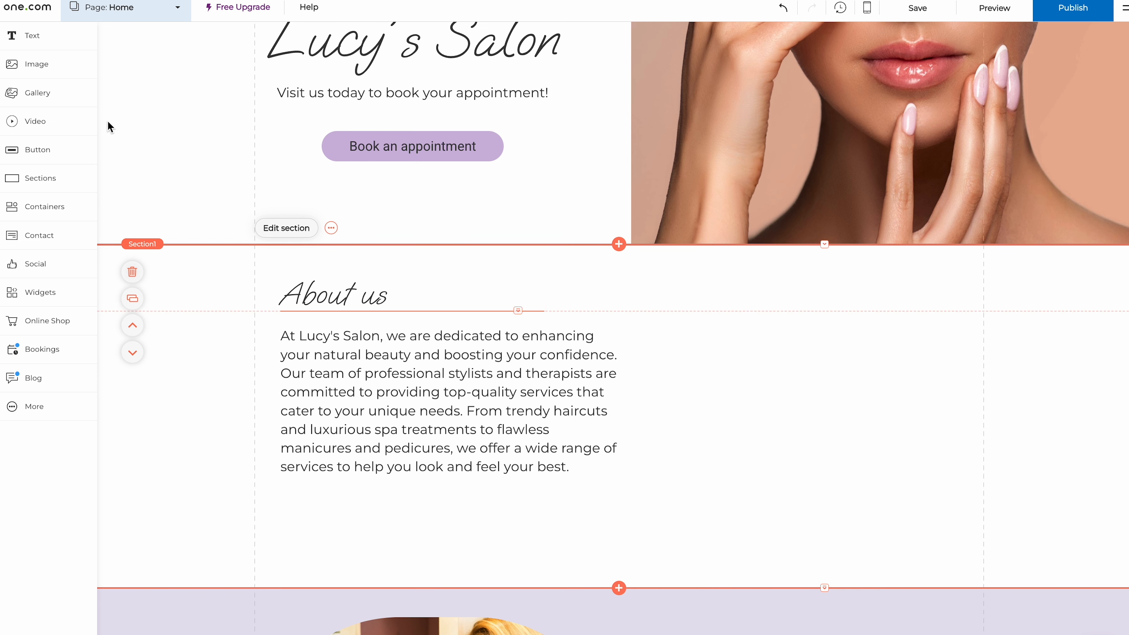
- Start adding an image to the page and search the free one.com collection for "beauty salon"
left_click(76, 77)
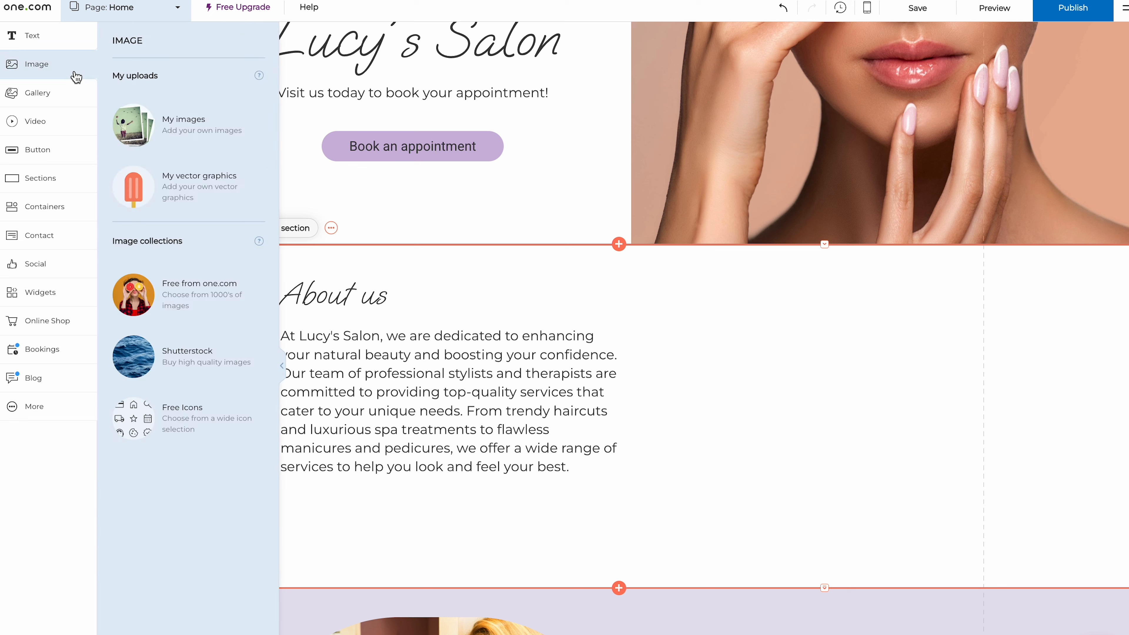
left_click(142, 122)
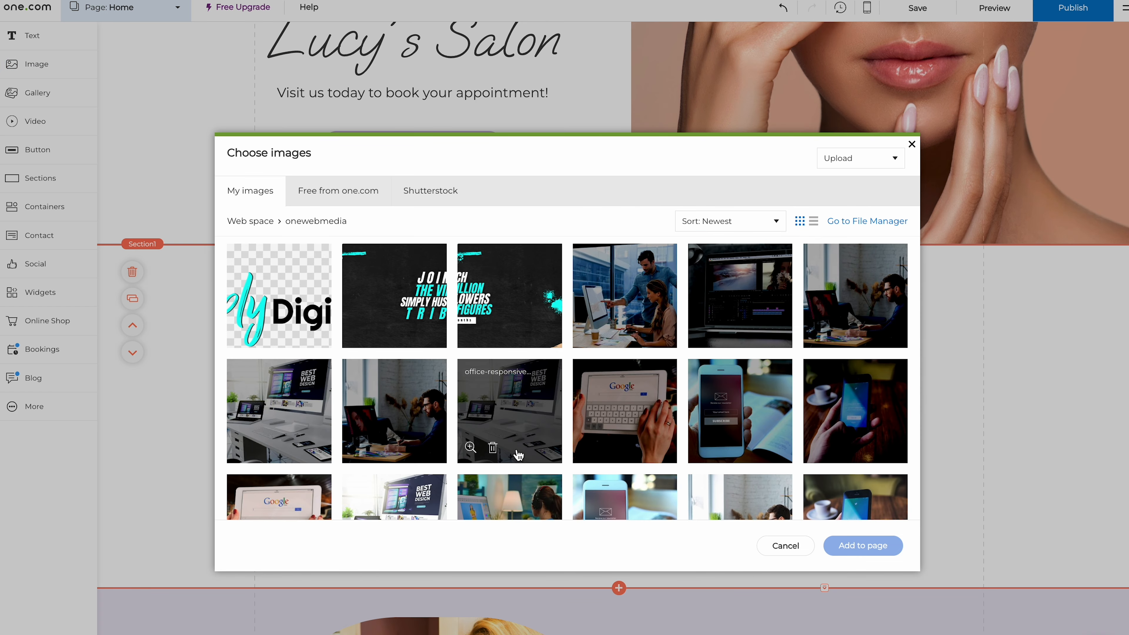
scroll(511, 378, "down", 1)
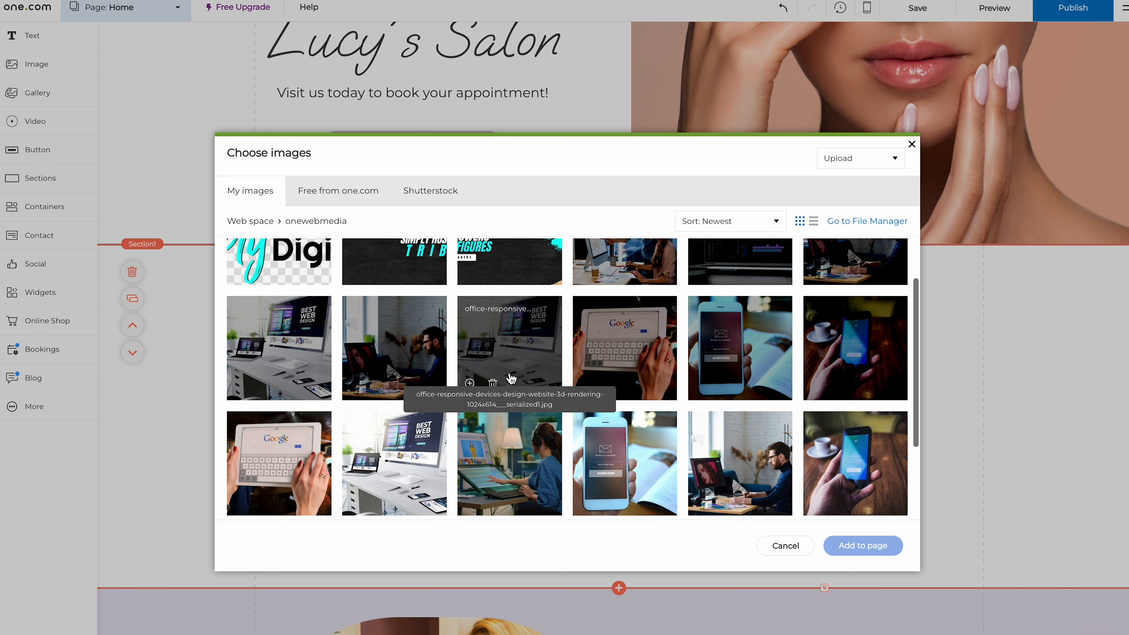
left_click(357, 195)
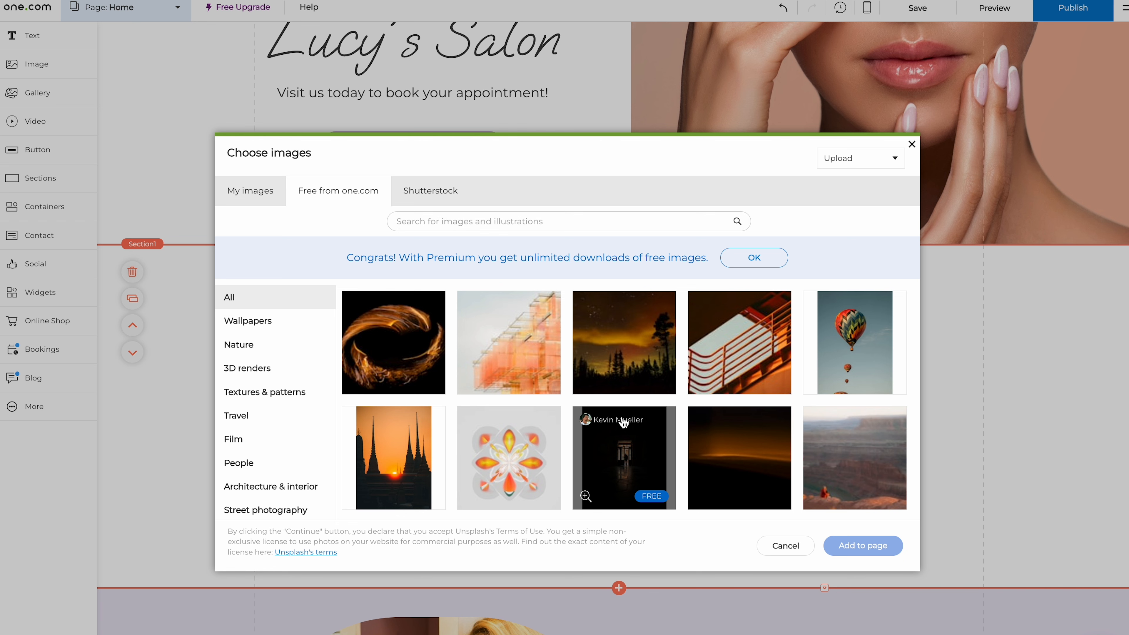
scroll(623, 422, "down", 10)
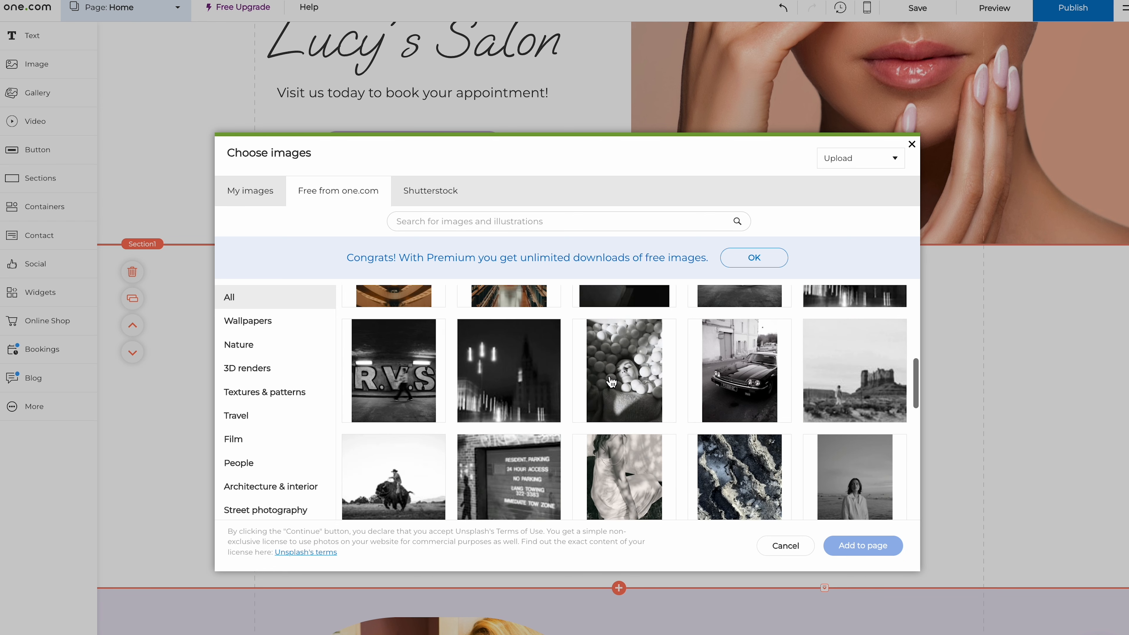
left_click(545, 222)
type("beauty salon")
- Add the free photo of a salon interior with dark pink chairs in front of a mirror to the page
mouse_move(692, 429)
scroll(692, 428, "down", 10)
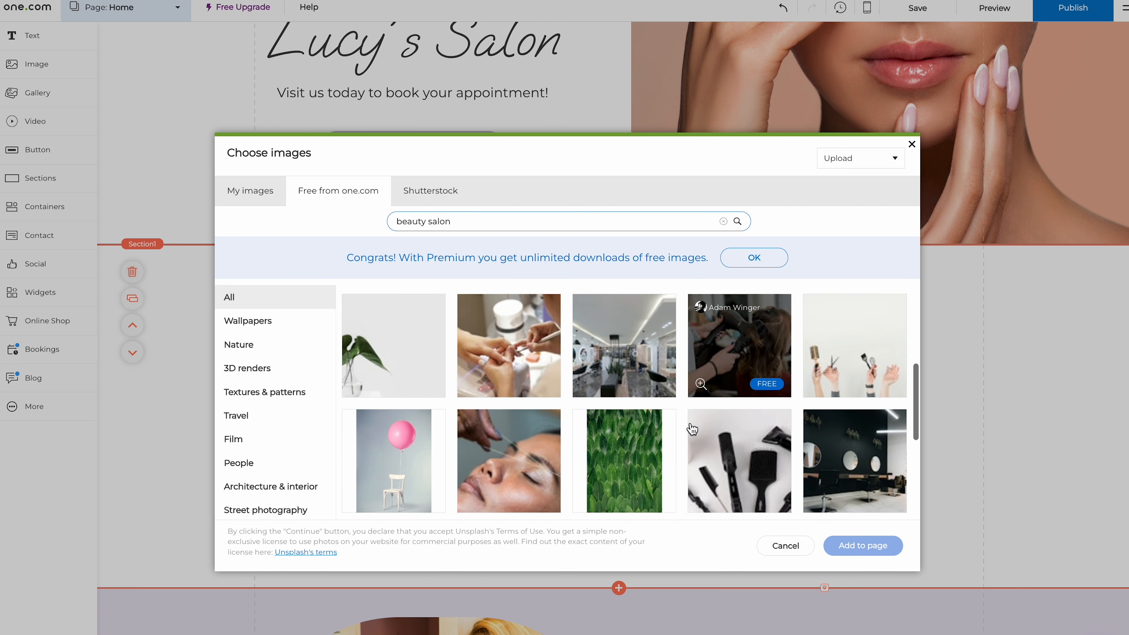
scroll(689, 422, "down", 1)
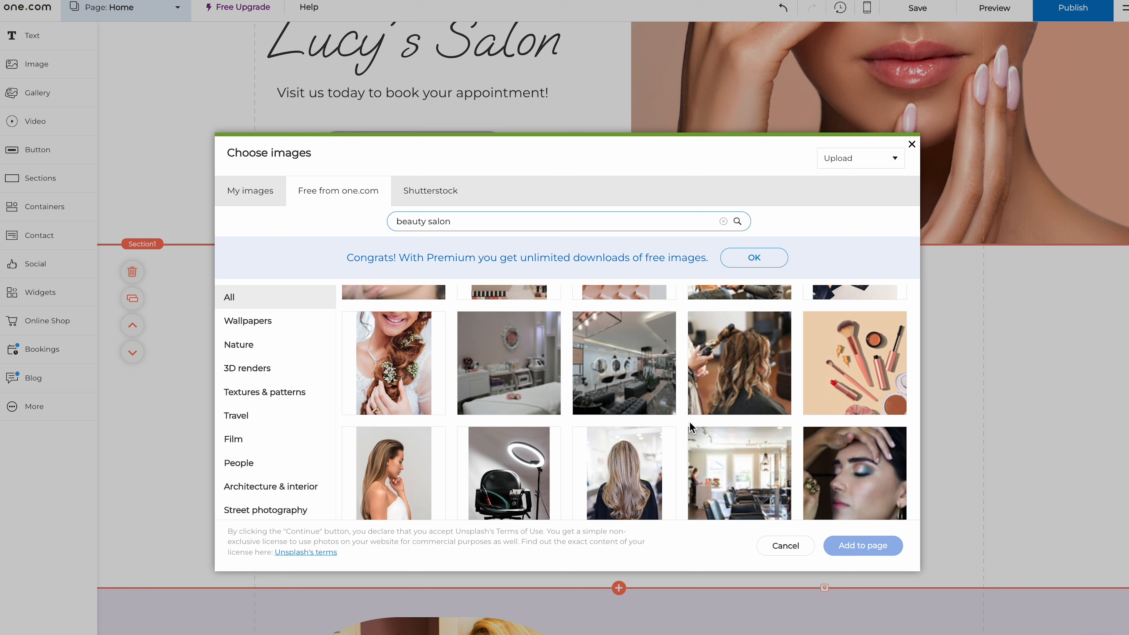
scroll(623, 392, "down", 10)
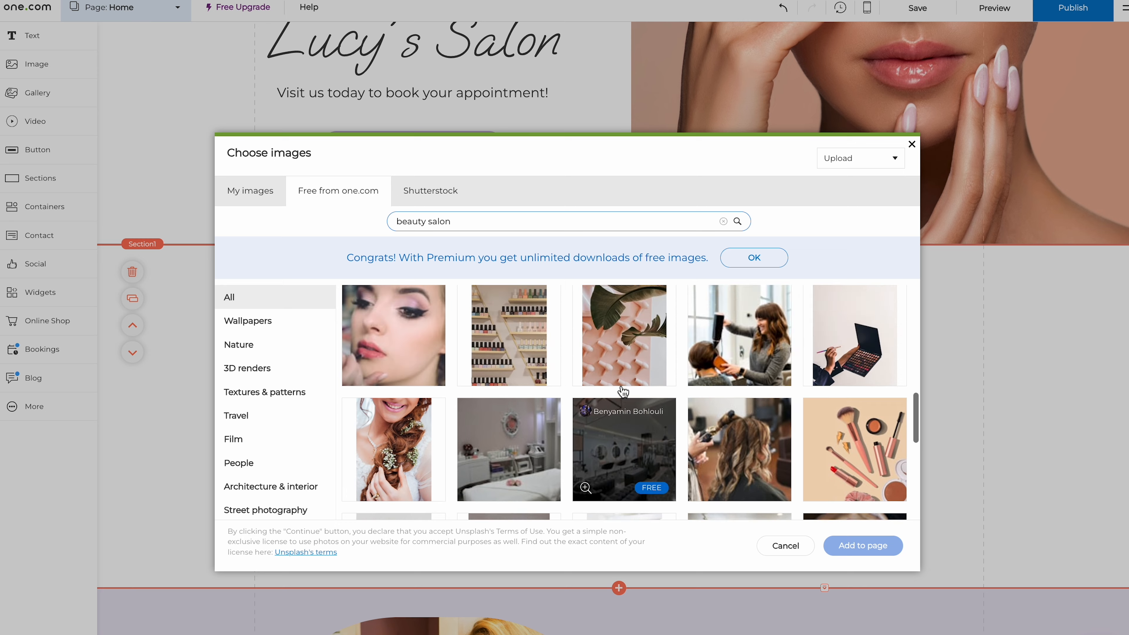
scroll(623, 391, "up", 1)
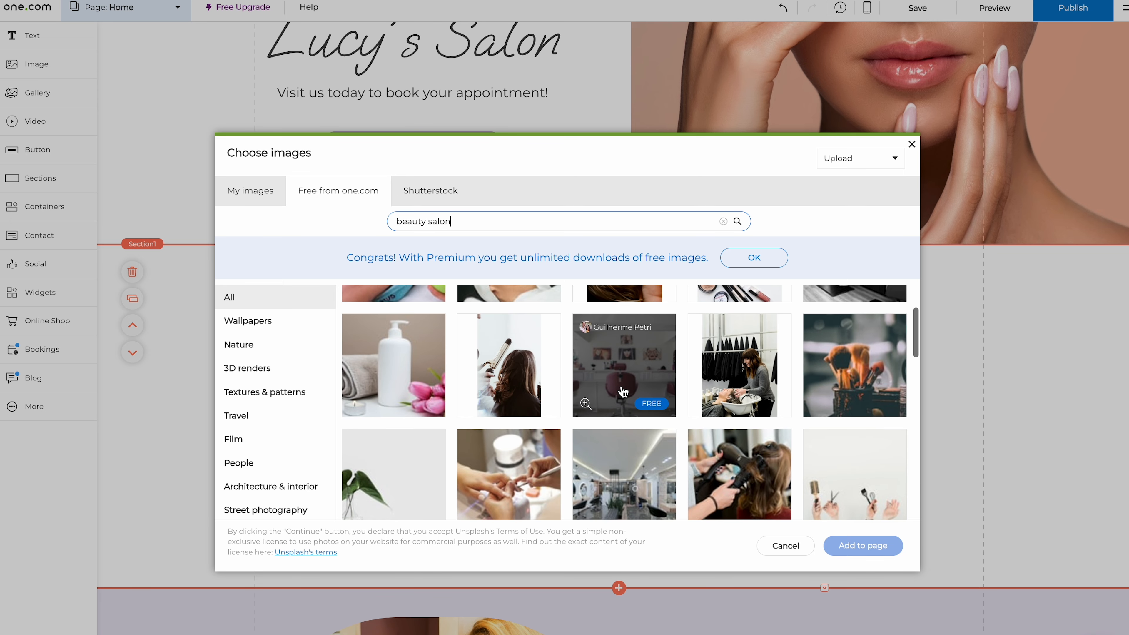
left_click(645, 364)
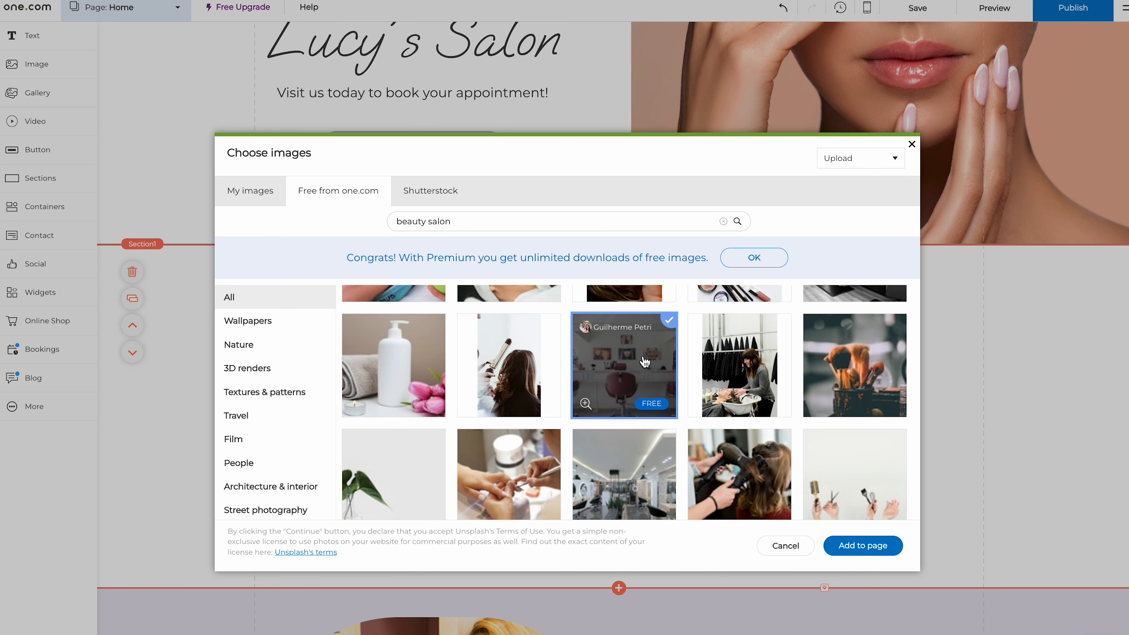
left_click(874, 551)
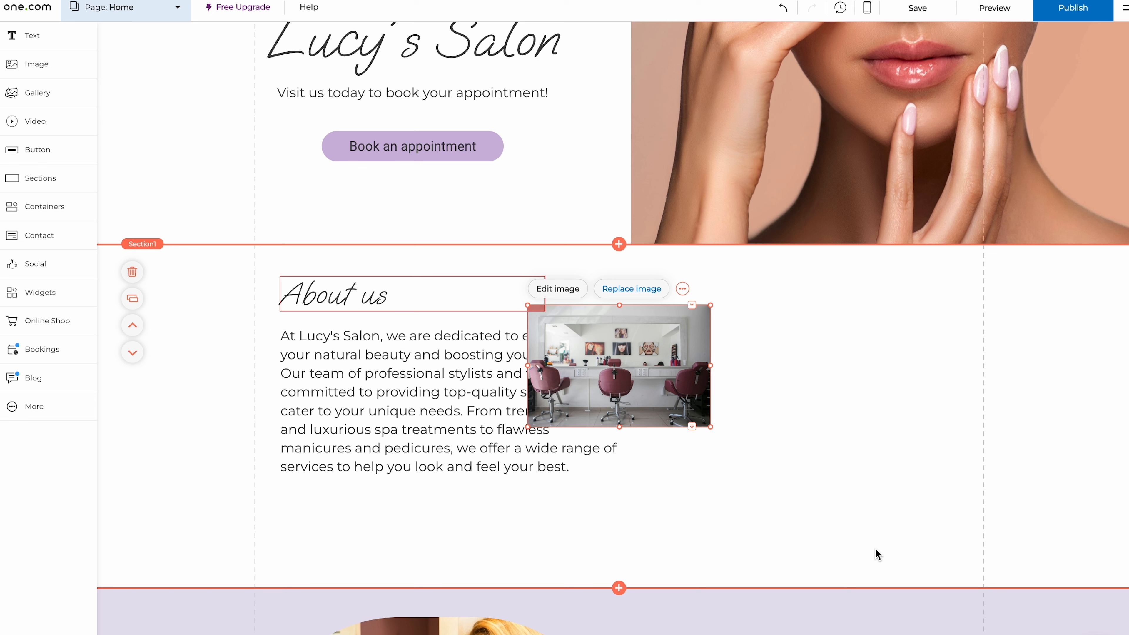
- Place the salon photo beside the About us text and enlarge it to fill the section's height, with its left edge aligned to the hero photo
left_click_drag(669, 373, 755, 376)
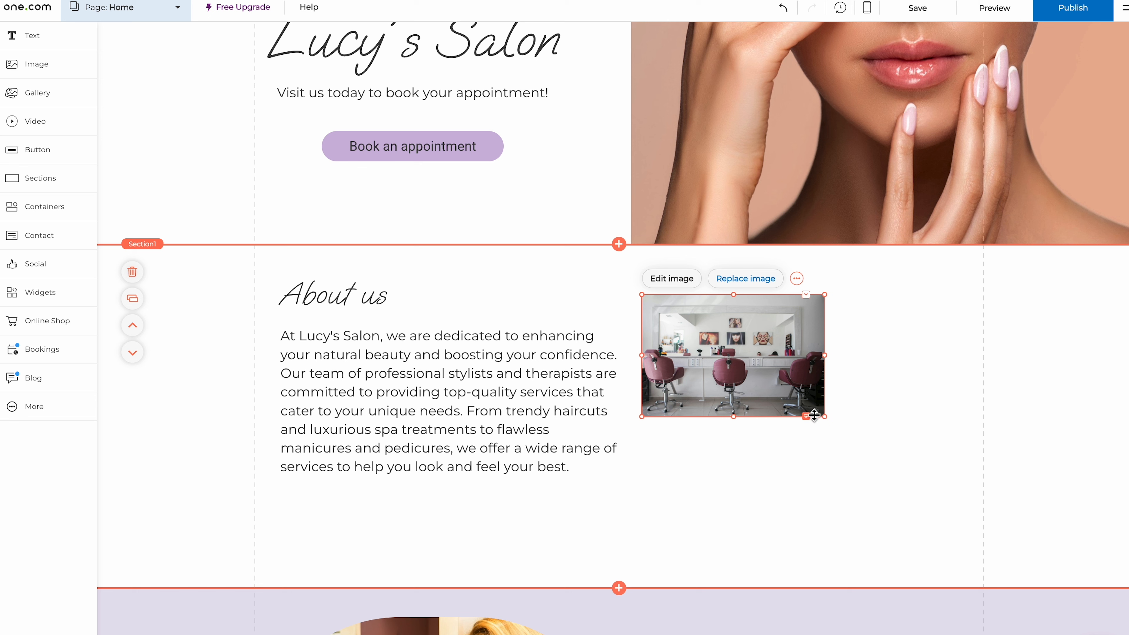
left_click_drag(825, 416, 981, 550)
left_click_drag(642, 294, 630, 245)
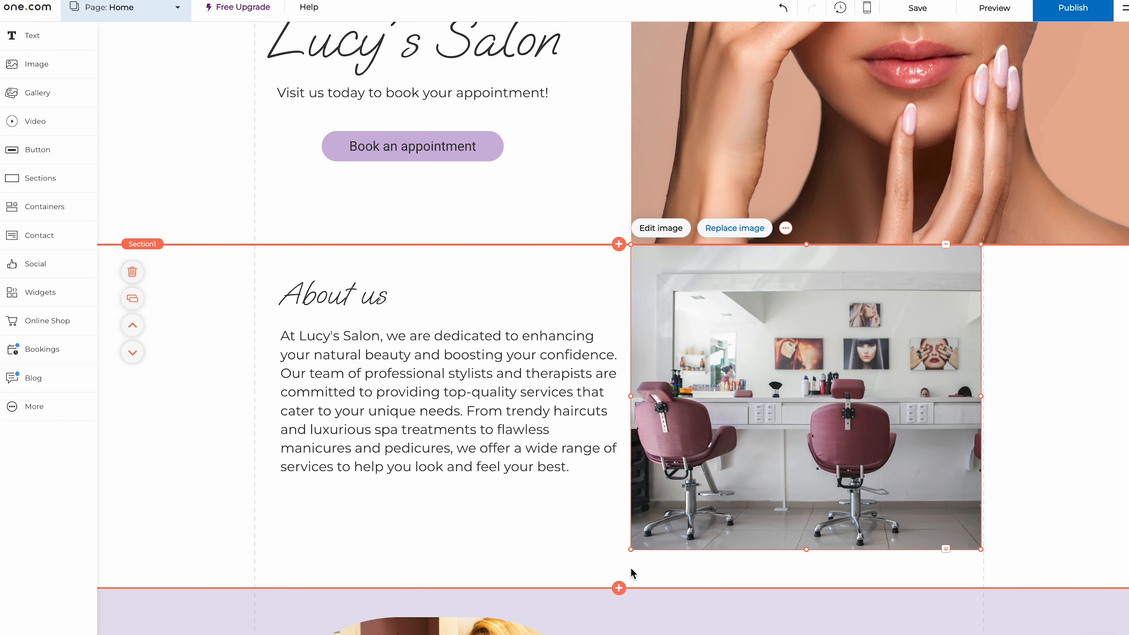
left_click_drag(627, 549, 628, 584)
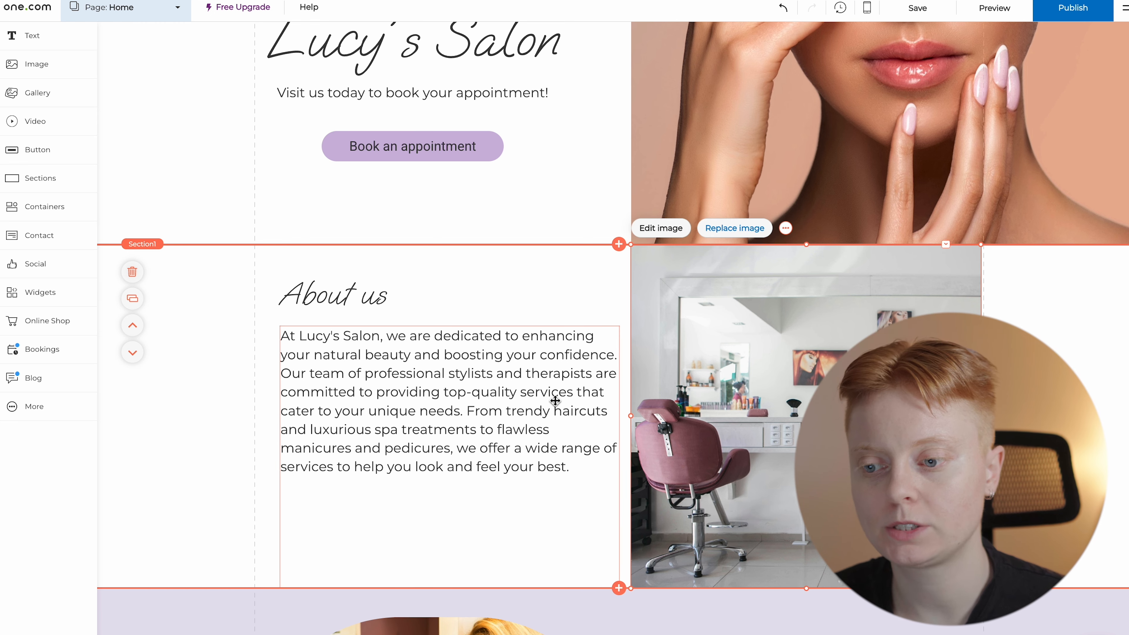
- Narrow the About us paragraph slightly from its right edge to leave a gap before the salon photo
left_click(573, 429)
left_click_drag(620, 457, 600, 457)
left_click(614, 485)
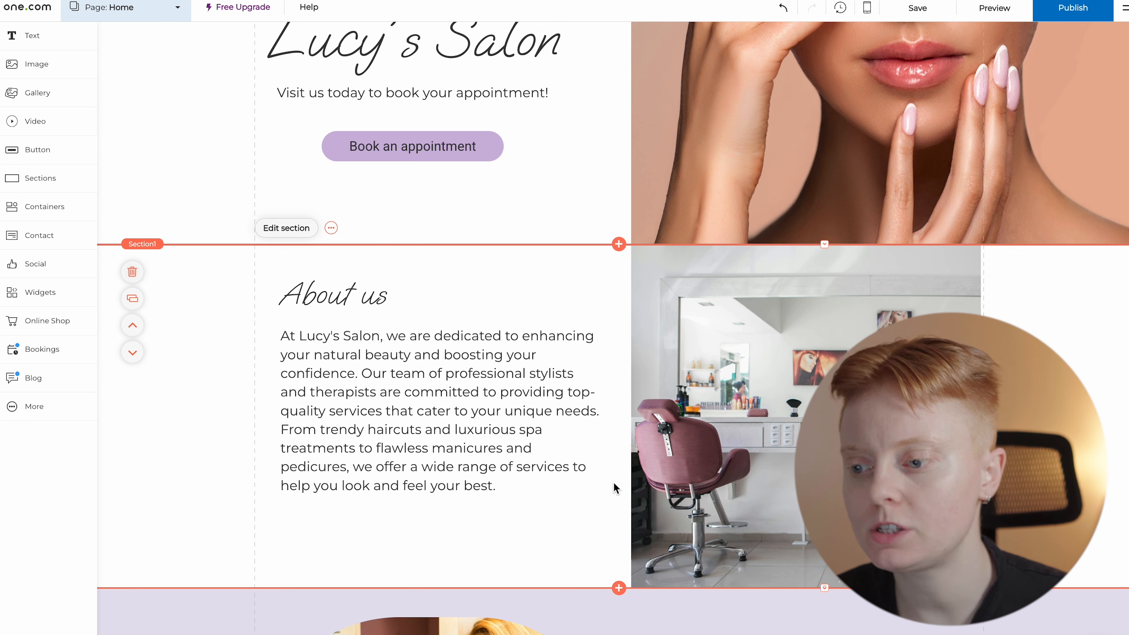
- Delete the existing purple "Book an appointment" button from the hero section
scroll(614, 488, "up", 5)
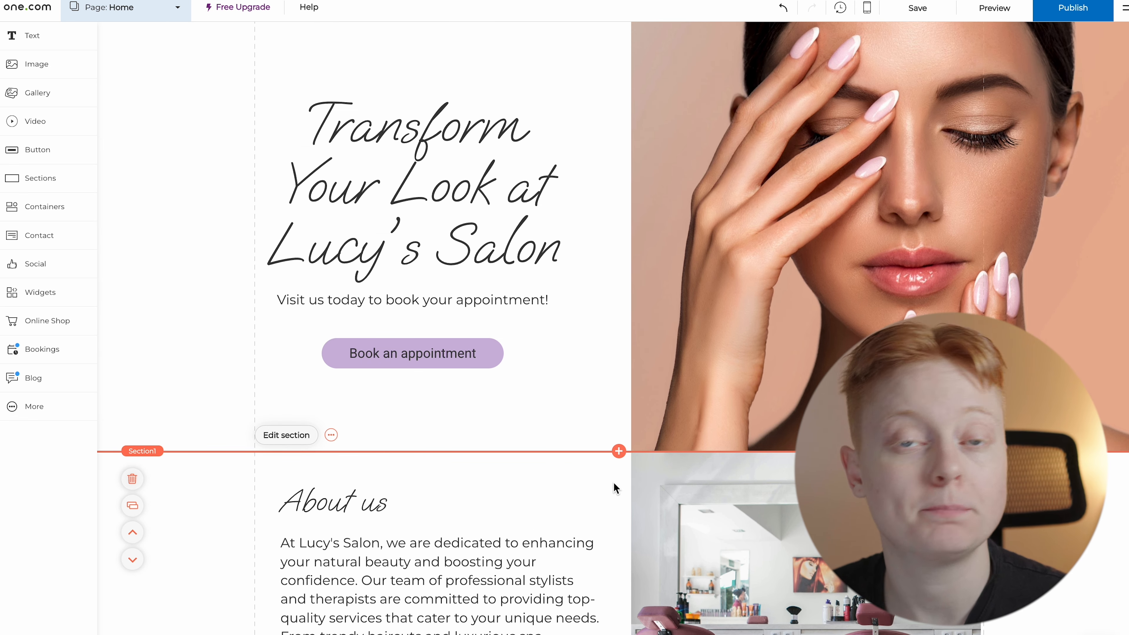
scroll(615, 488, "up", 2)
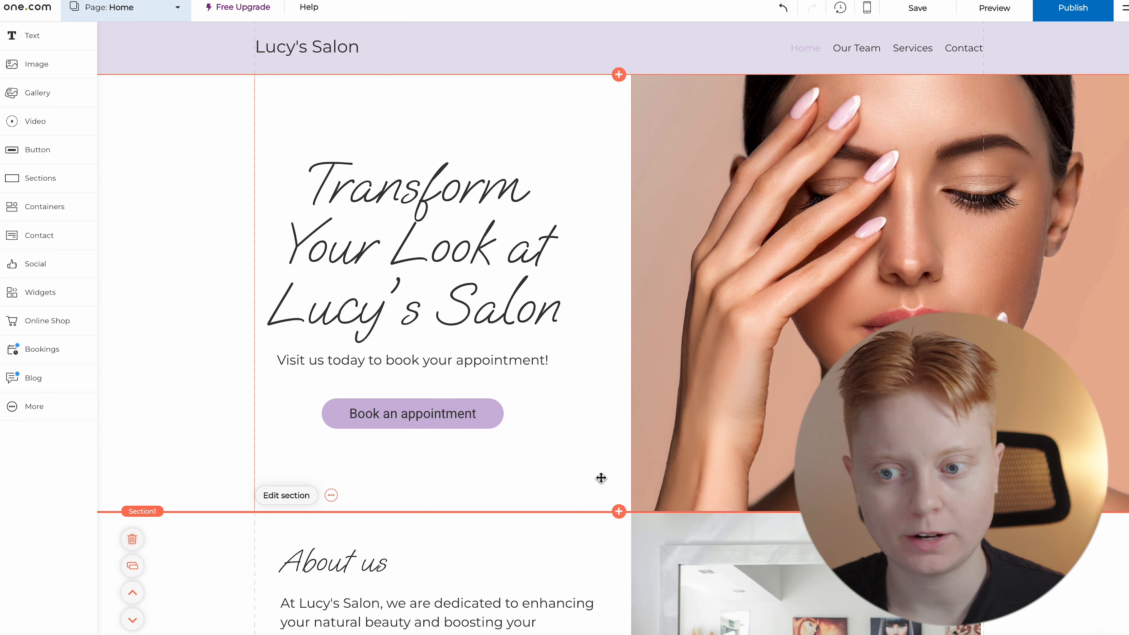
left_click(478, 425)
key("Delete")
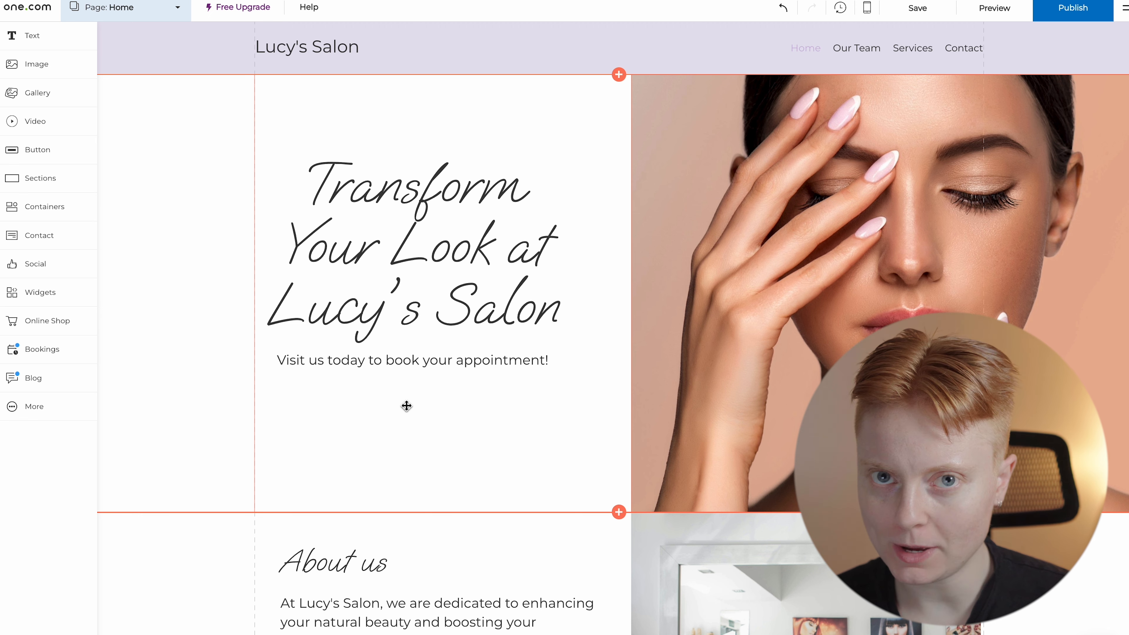
- Add a Secondary-style button to the hero section, centred below the "Visit us today to book your appointment!" line
left_click(82, 155)
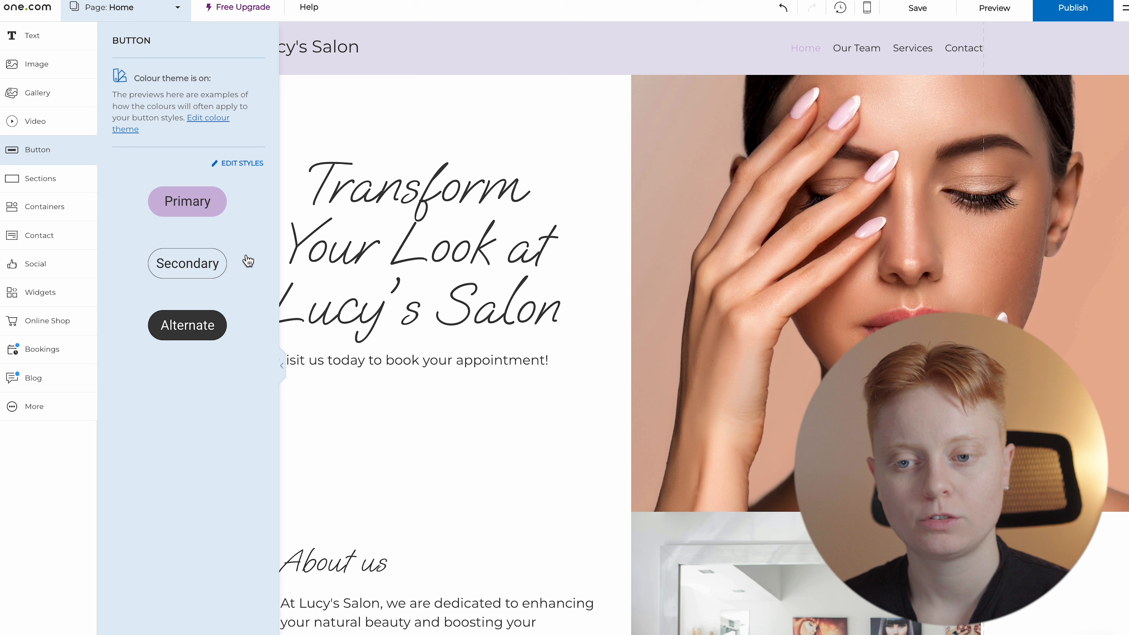
left_click(210, 272)
left_click_drag(627, 368, 424, 406)
left_click(483, 406)
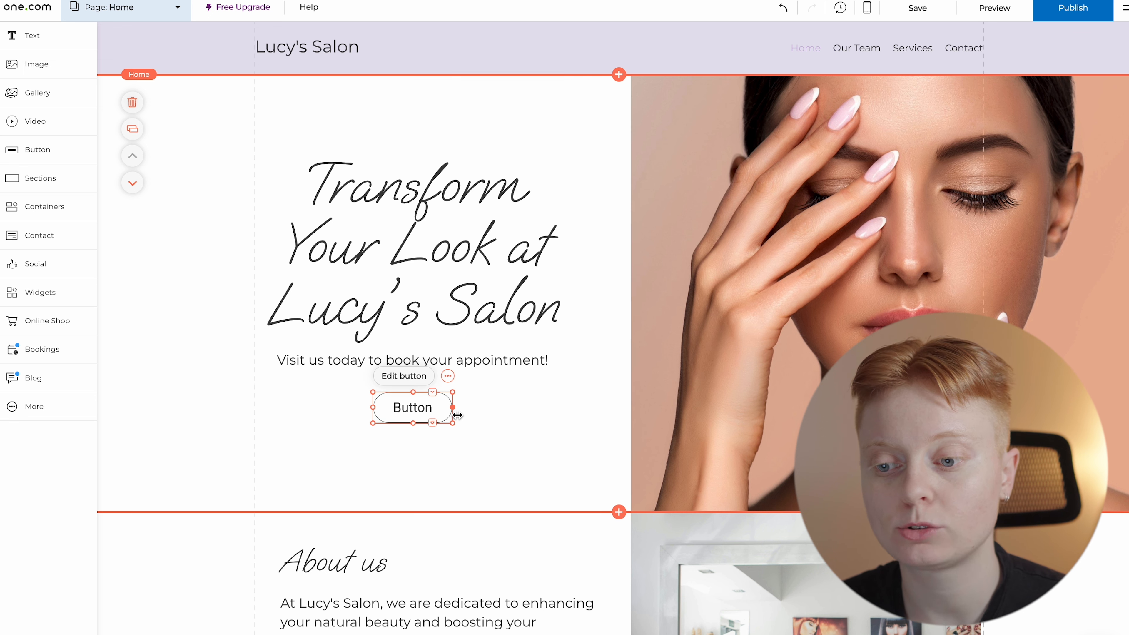
- Widen the new hero button to about 440 px and align it with the subtitle line above it
left_click_drag(454, 412, 557, 403)
left_click_drag(372, 407, 285, 402)
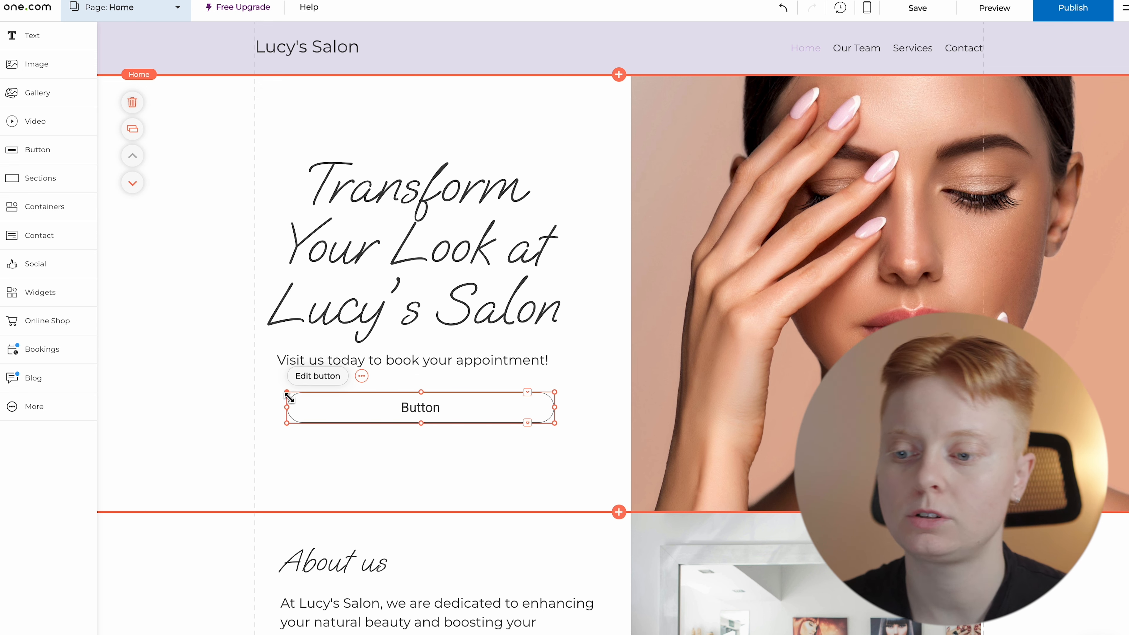
left_click(442, 458)
left_click(449, 411)
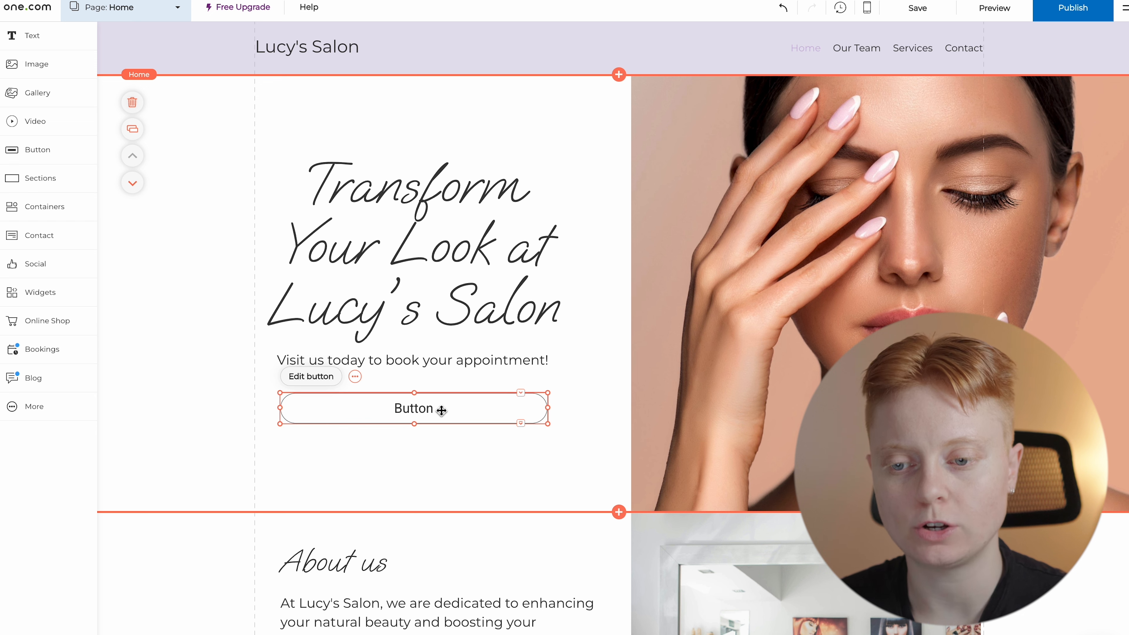
- Label the new hero button "Book an appointment"
left_click(322, 381)
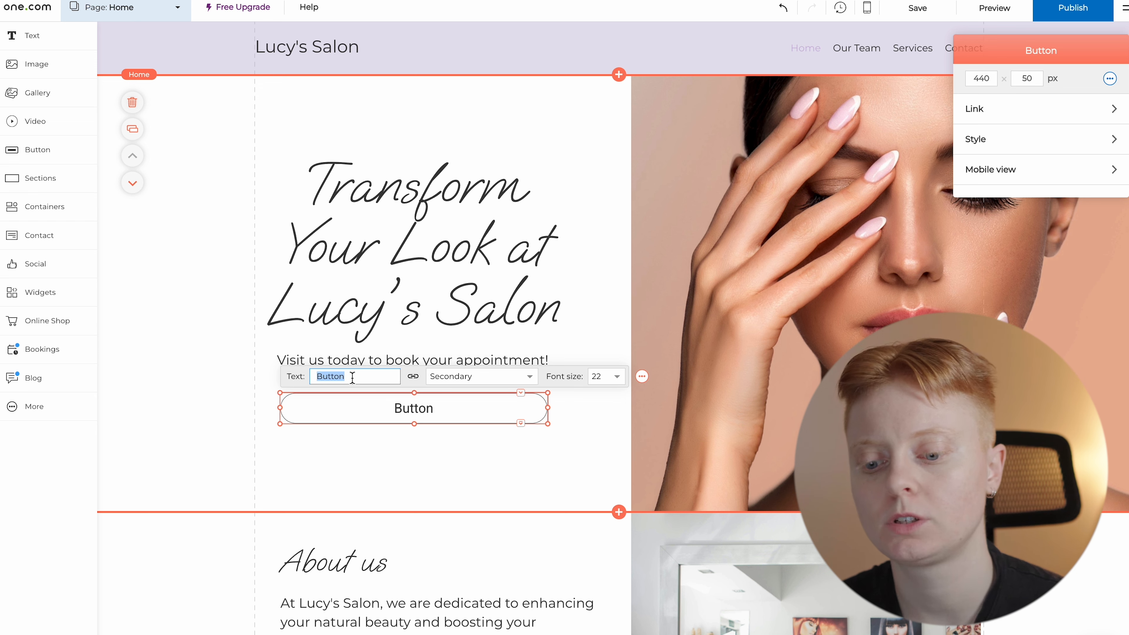
type("Book a")
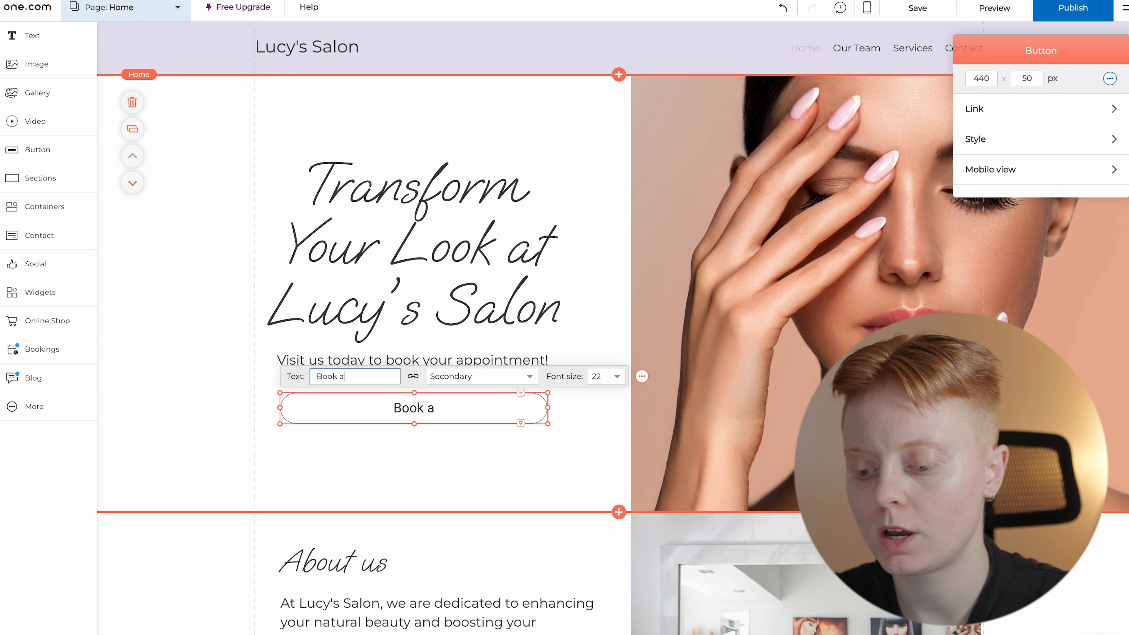
type("n appointment")
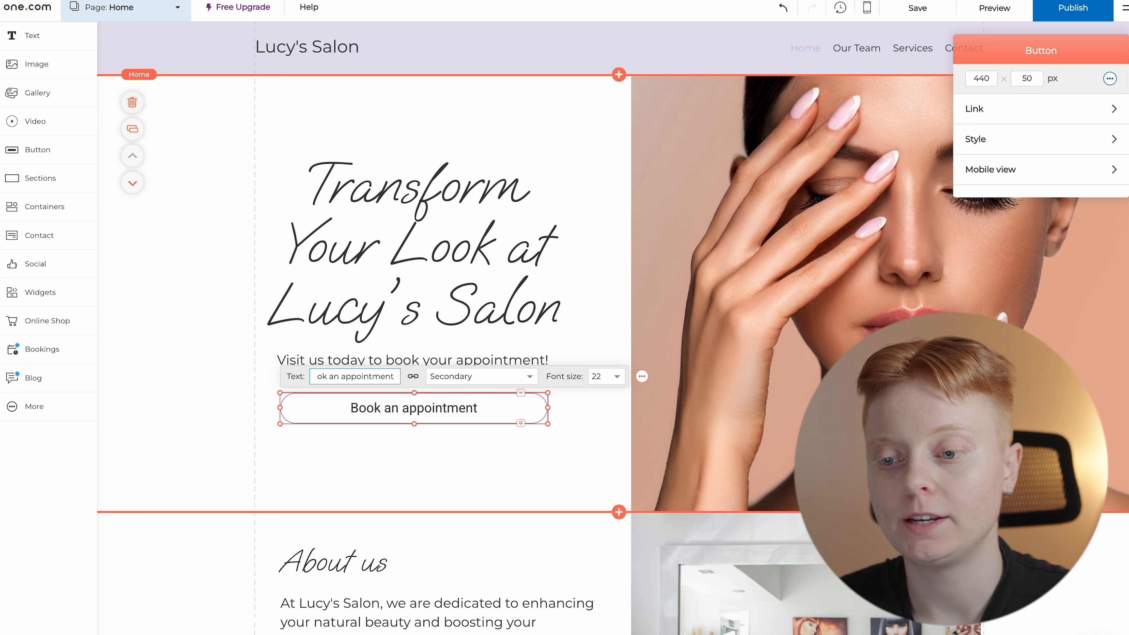
- Try font sizes 26 and 15 on the booking button's label
left_click(532, 380)
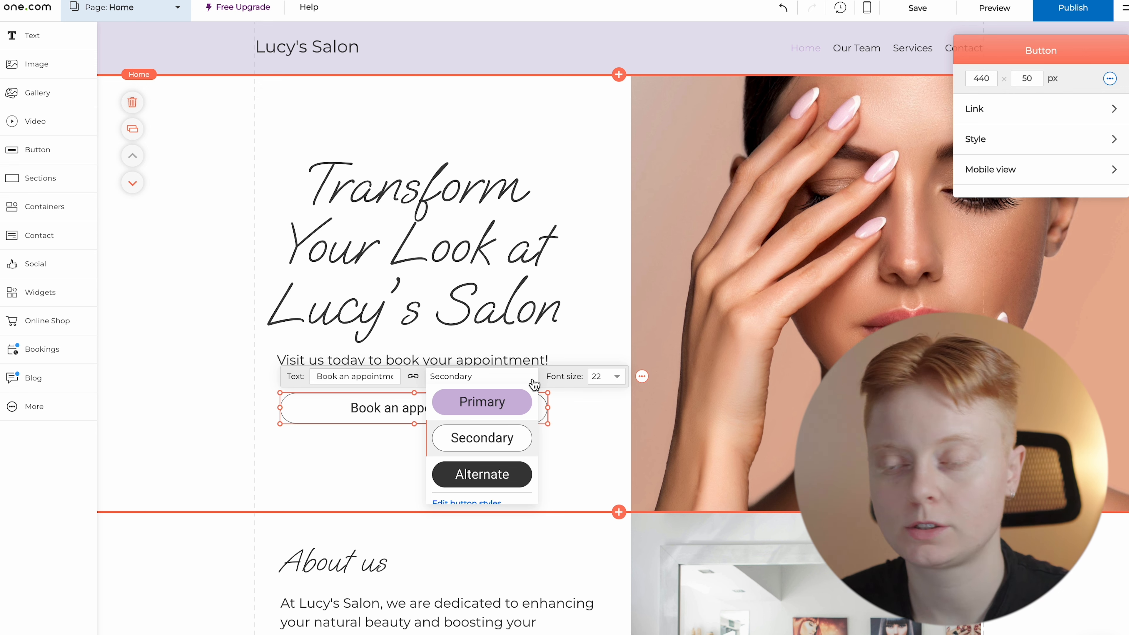
left_click(619, 380)
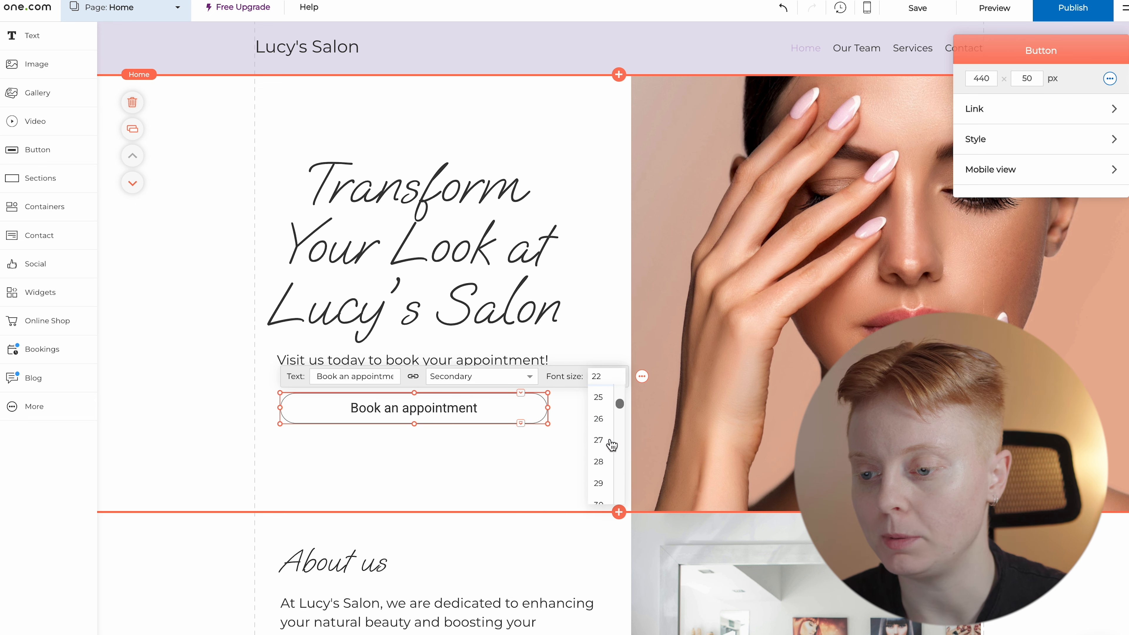
left_click(599, 418)
left_click(607, 381)
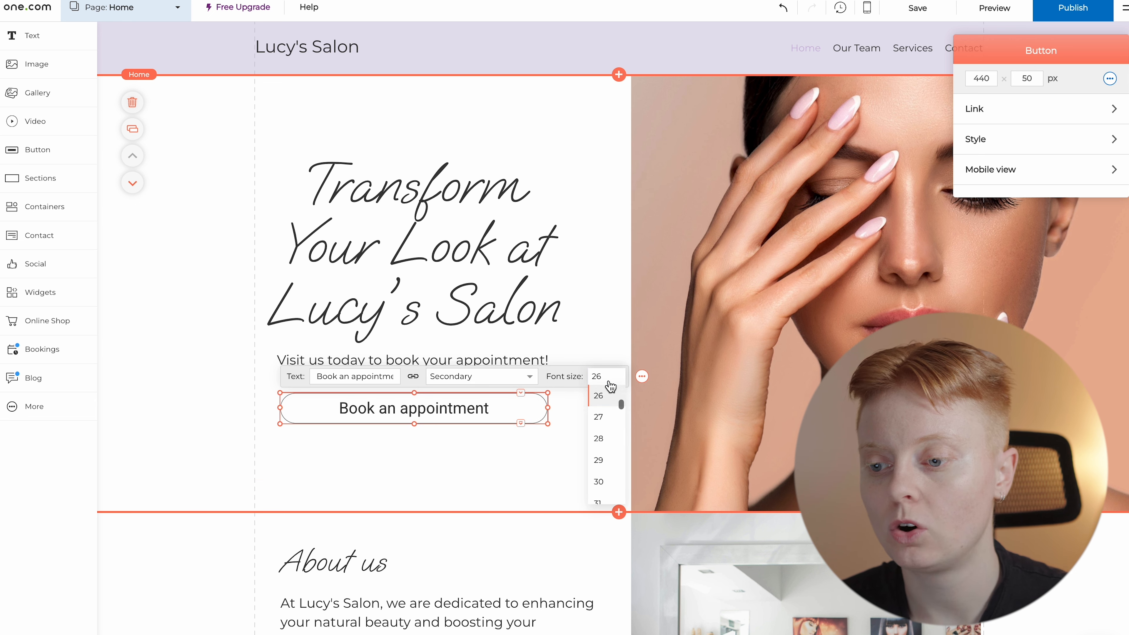
scroll(606, 418, "up", 3)
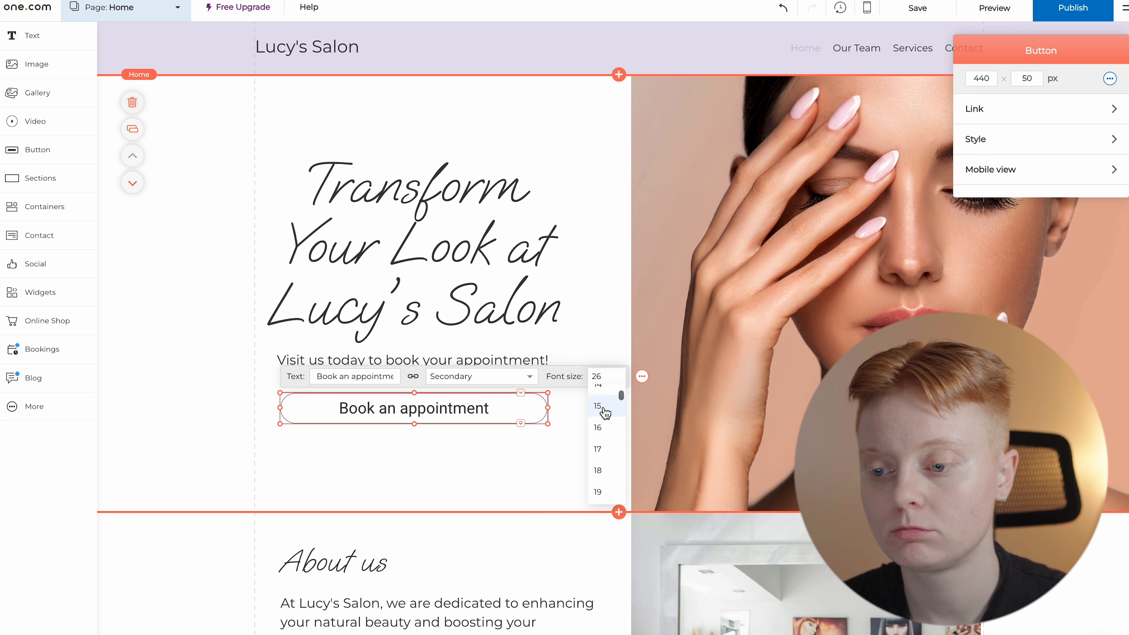
left_click(604, 405)
- Set the booking button's font size to 23 and deselect the button
left_click(614, 381)
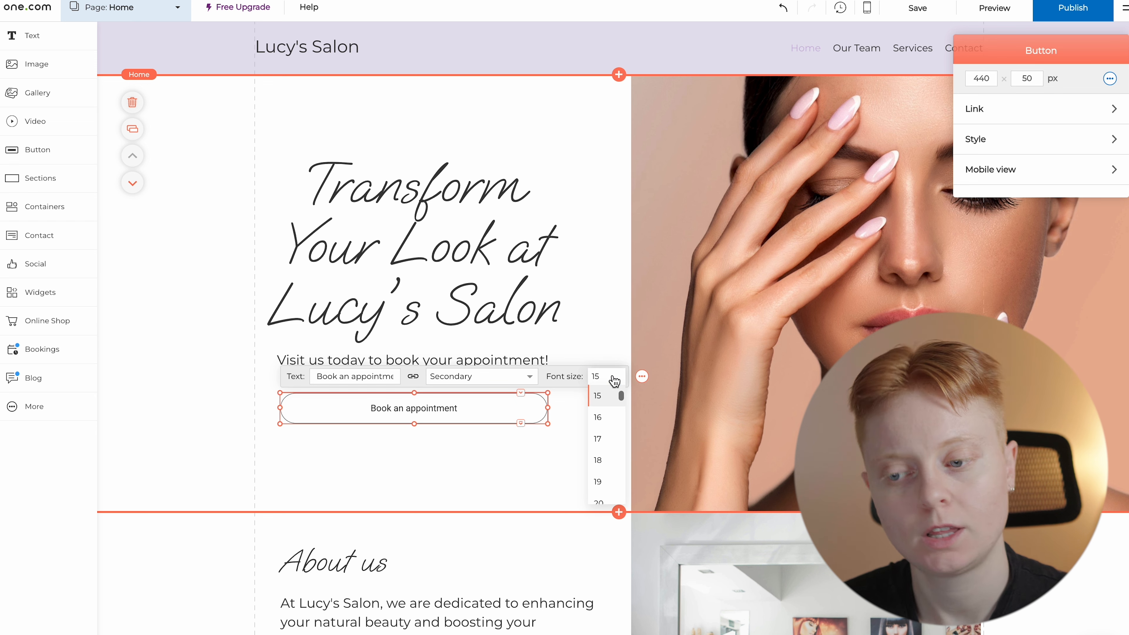
scroll(607, 454, "down", 3)
left_click(605, 471)
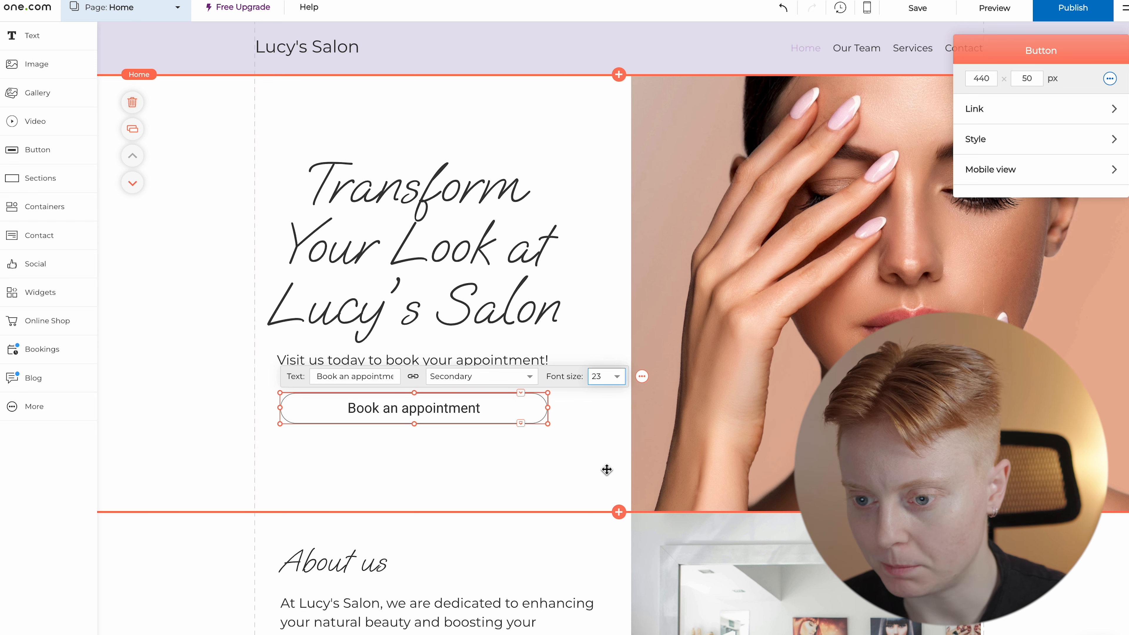
left_click(564, 465)
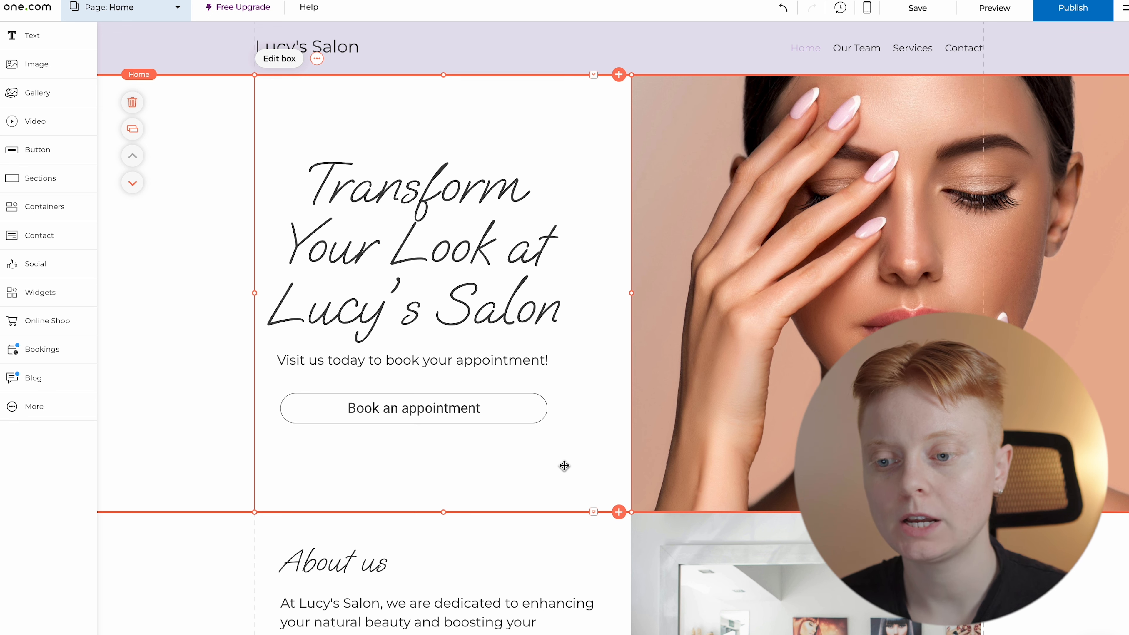
- Examine the style choices available in the booking button's settings
left_click(516, 418)
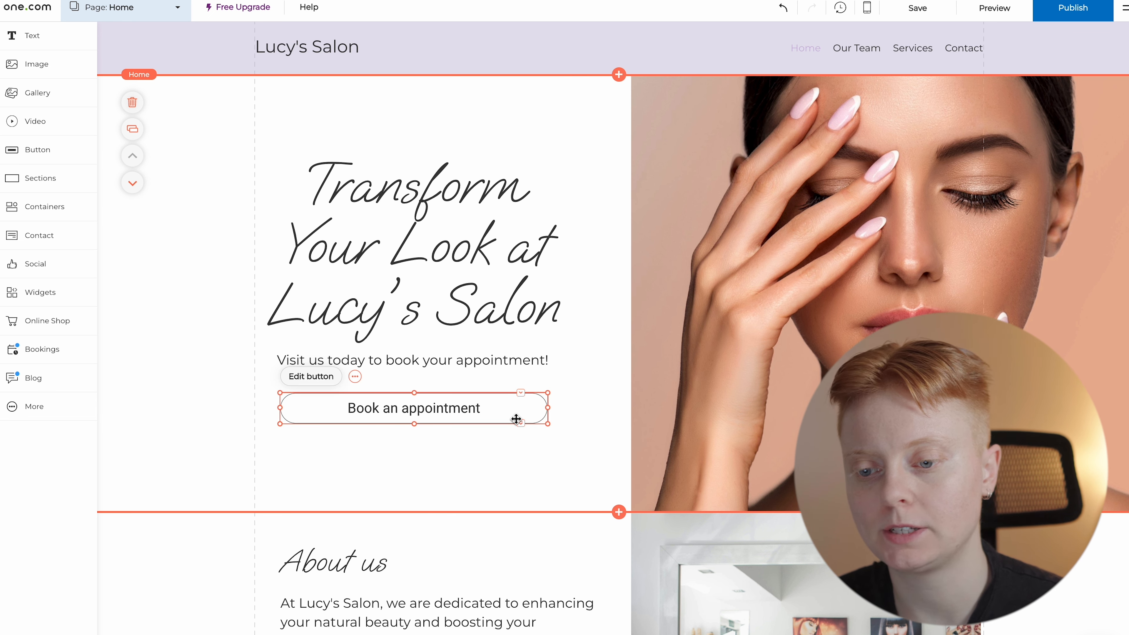
left_click(311, 376)
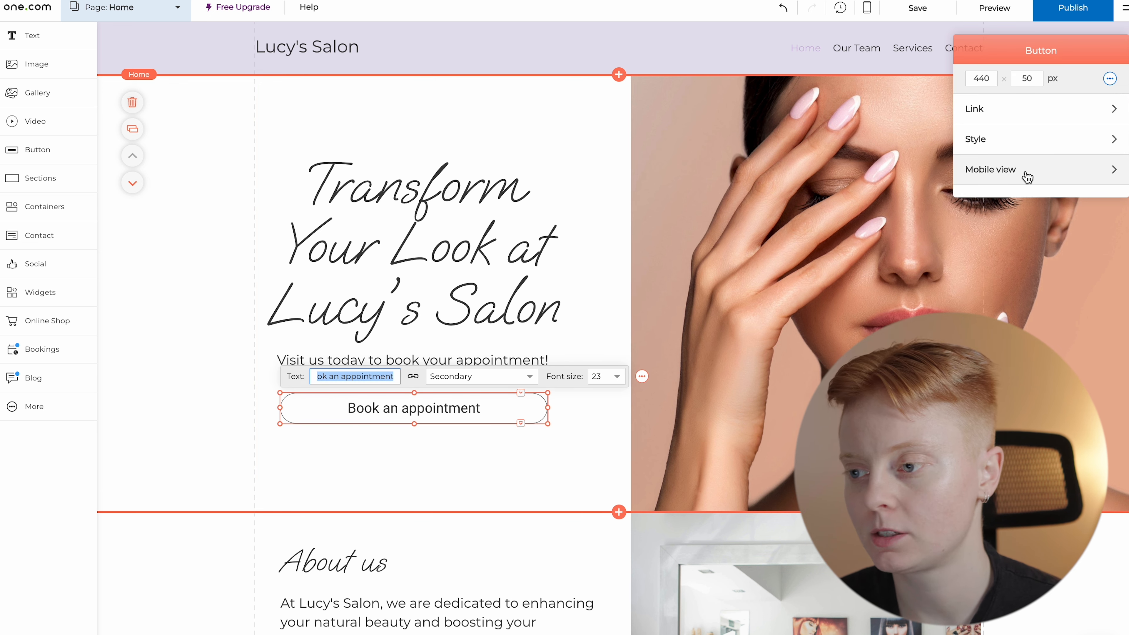
left_click(1074, 143)
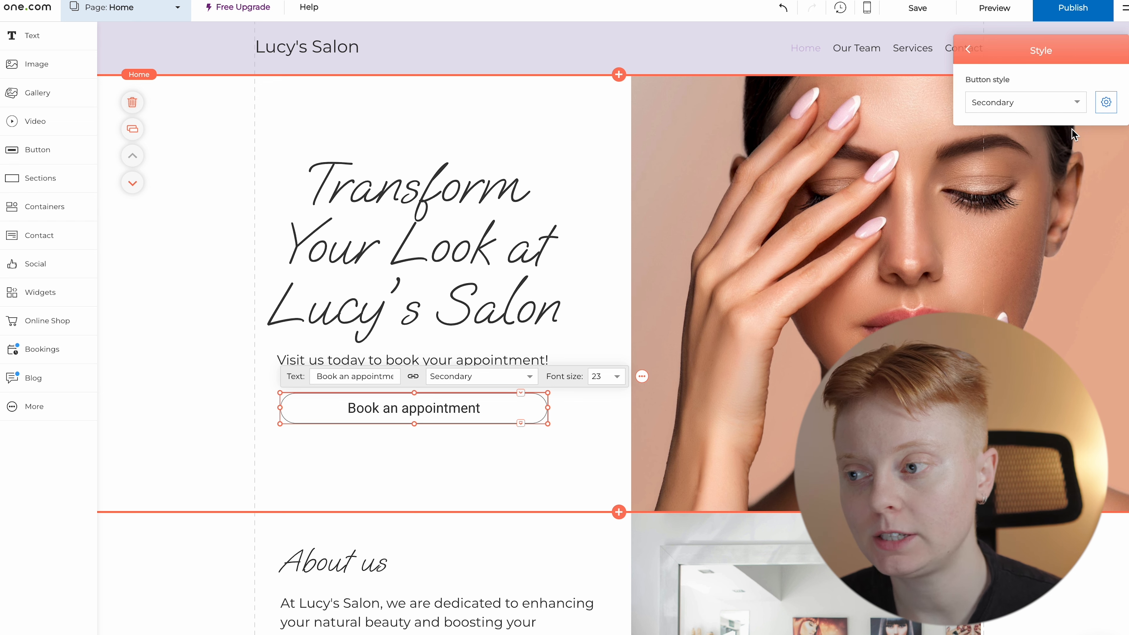
left_click(1072, 103)
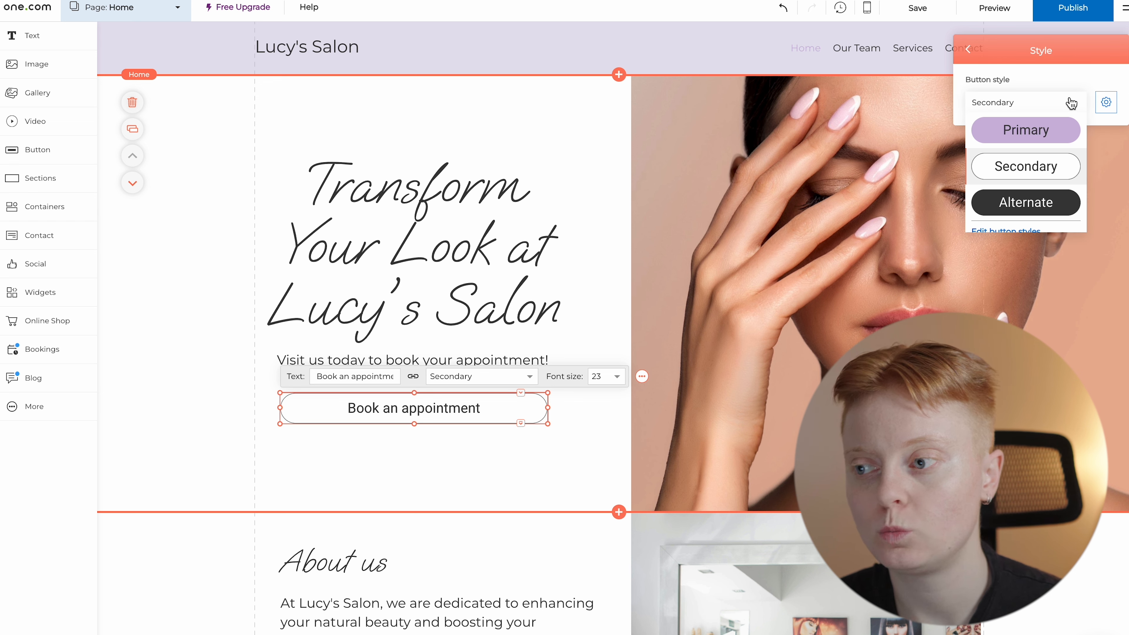
left_click(968, 57)
- Examine the booking button's link options, covering site pages, sections of the Home page and external URLs, without adding a link
left_click(1023, 112)
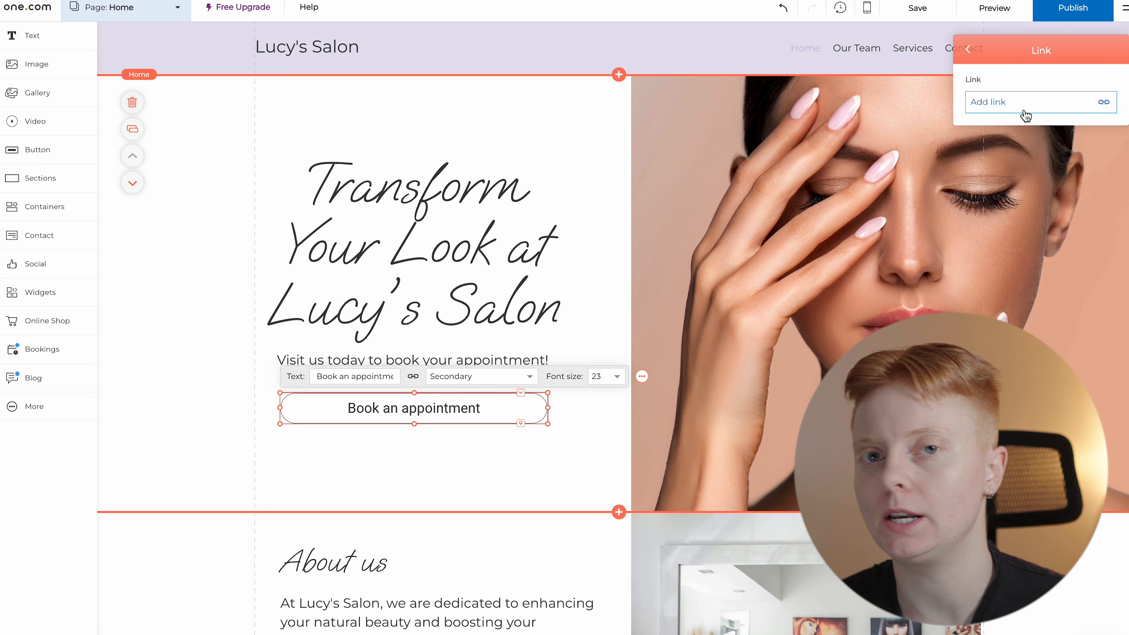
left_click(1025, 103)
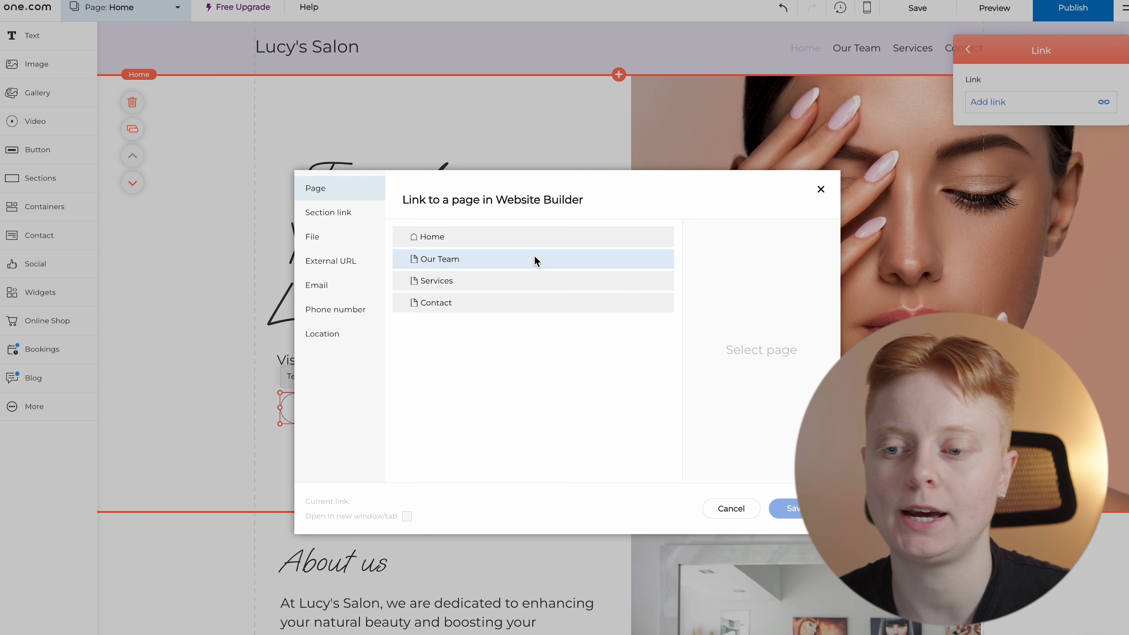
left_click(363, 218)
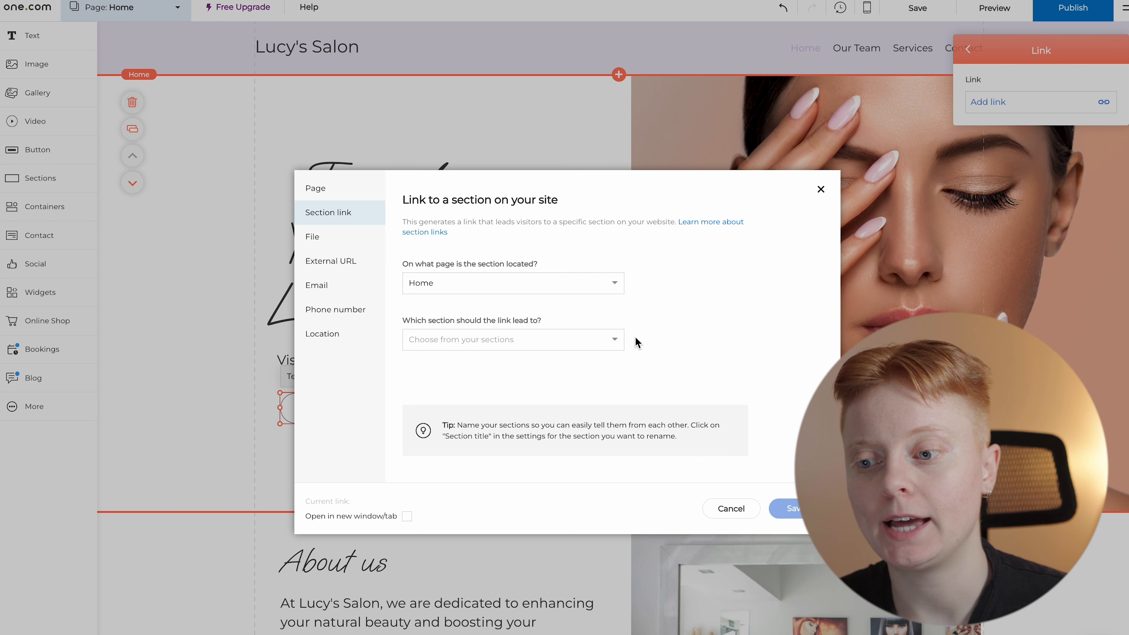
left_click(614, 340)
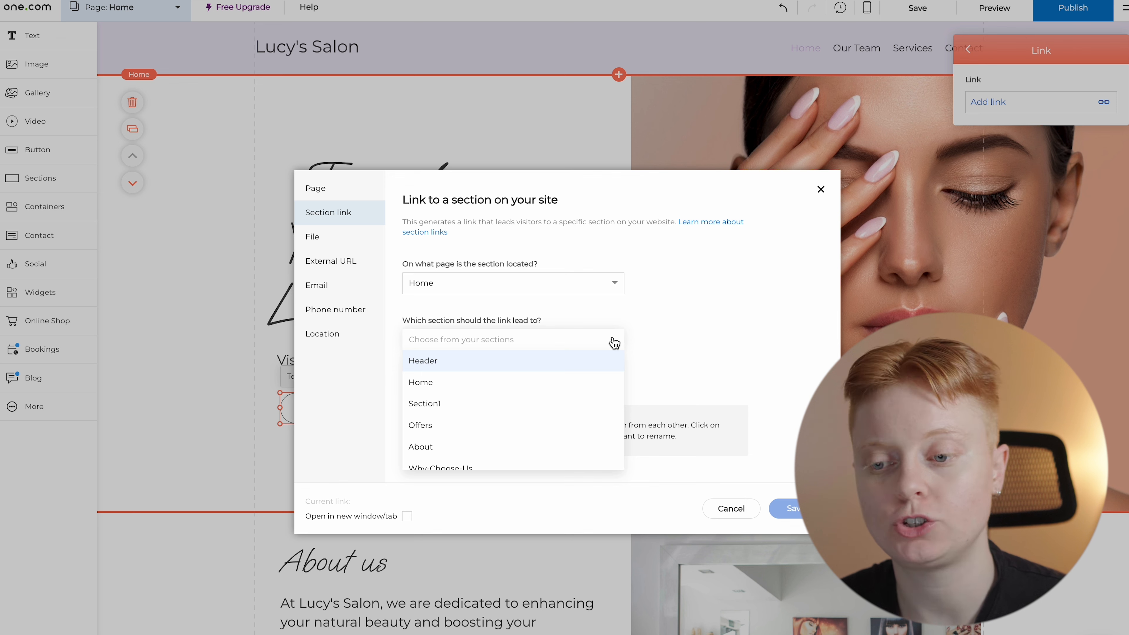
scroll(586, 440, "down", 3)
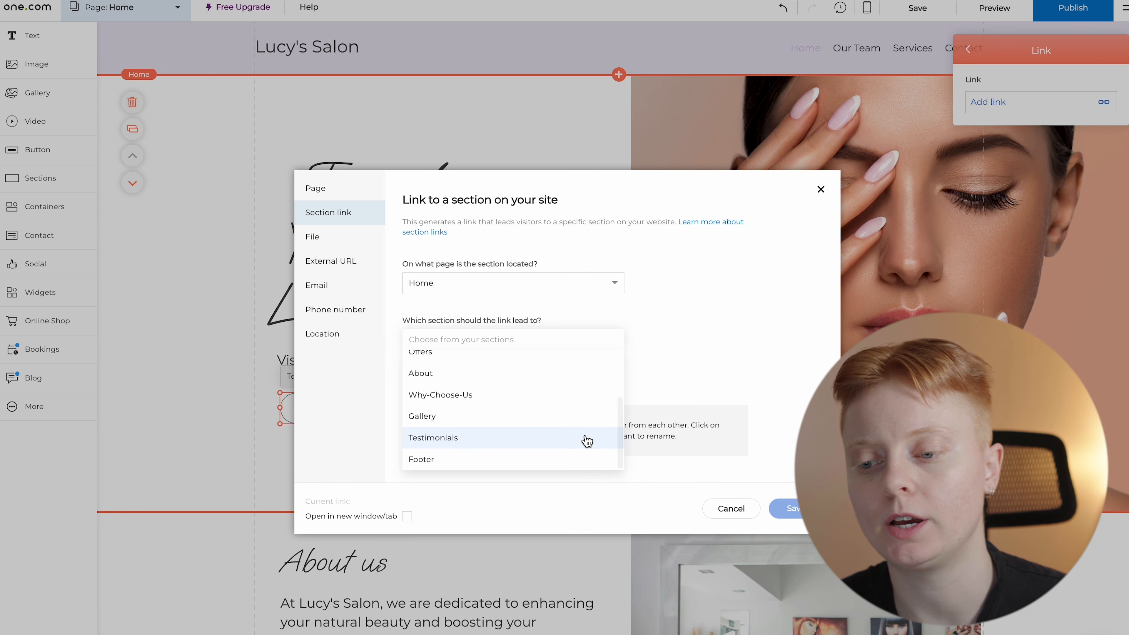
left_click(699, 367)
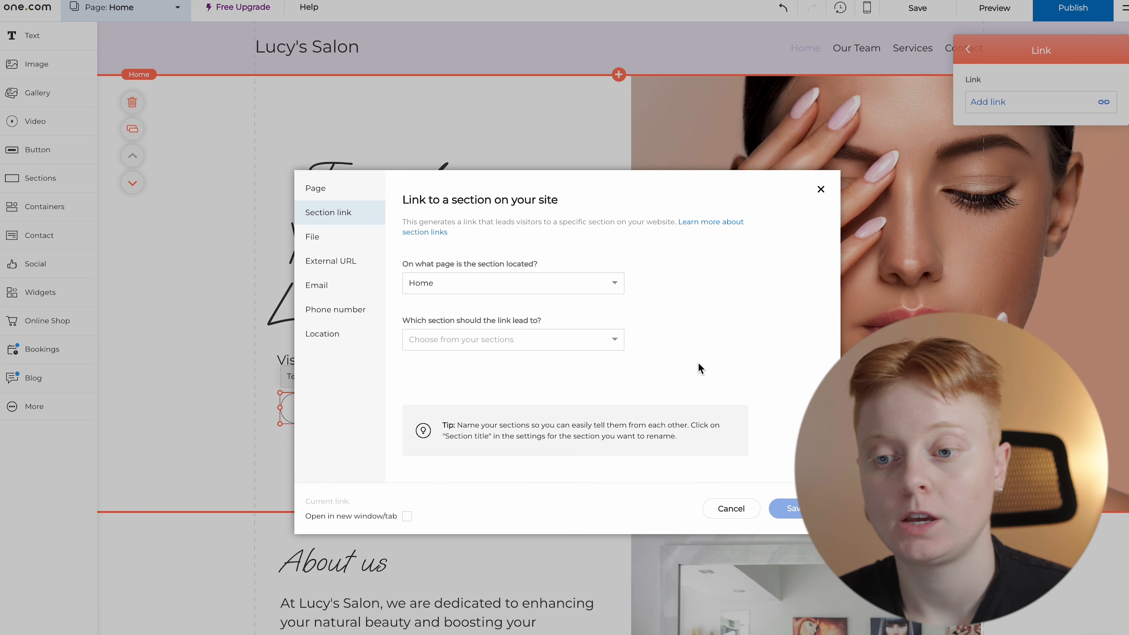
left_click(353, 262)
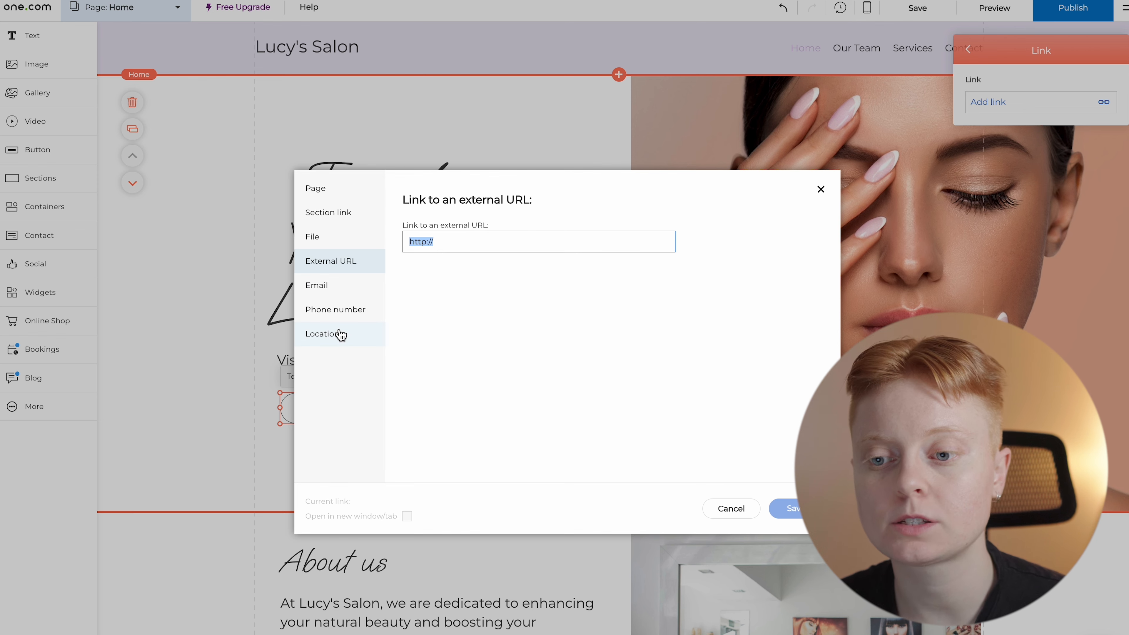
left_click(343, 189)
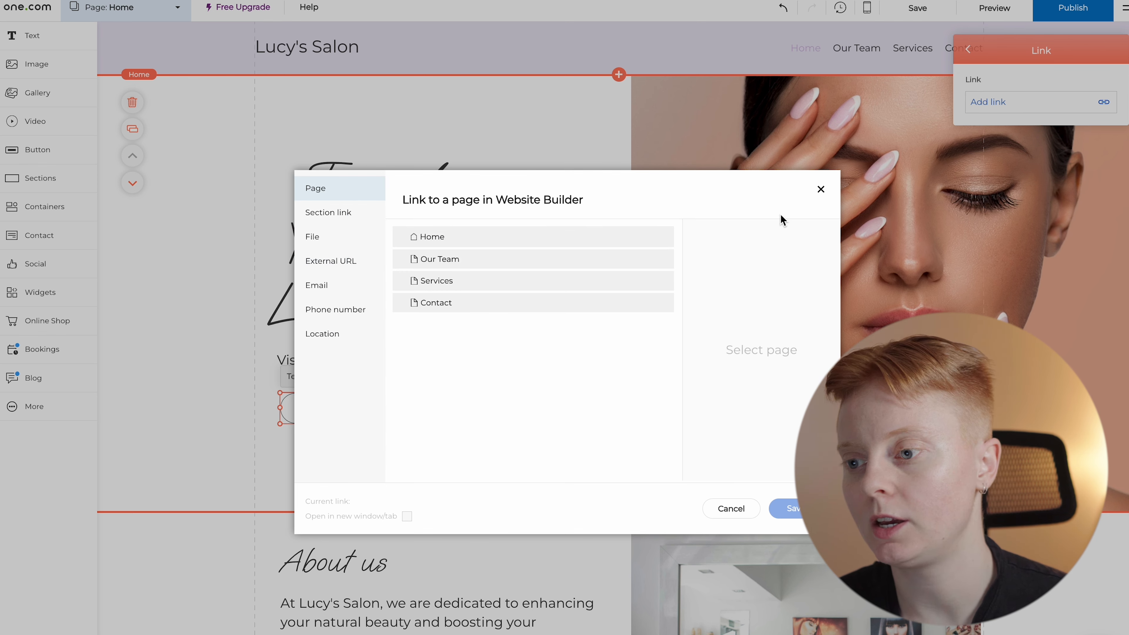
left_click(821, 191)
left_click(563, 487)
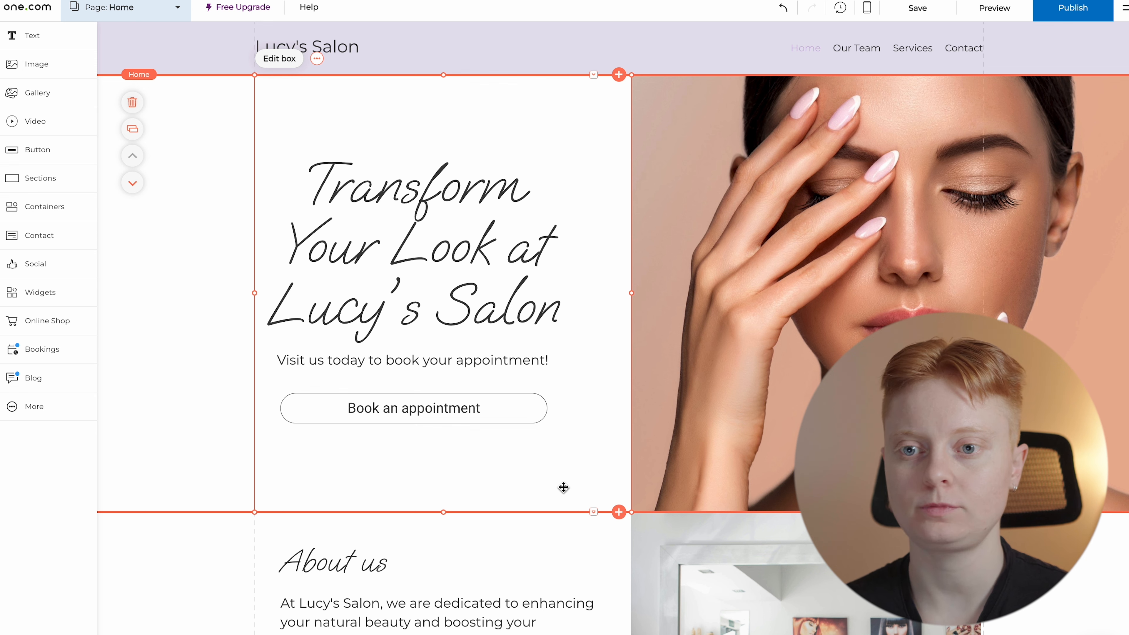
- Add a new page from the landing page template "Focus on your products and your team", saving the changes to Home
left_click(178, 9)
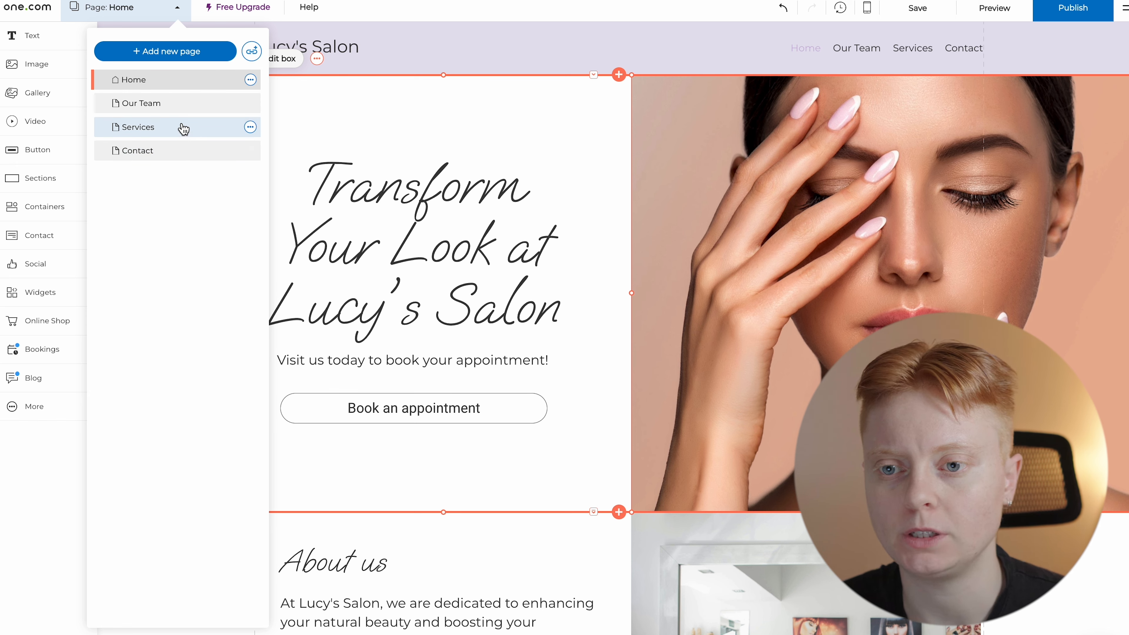
left_click(207, 58)
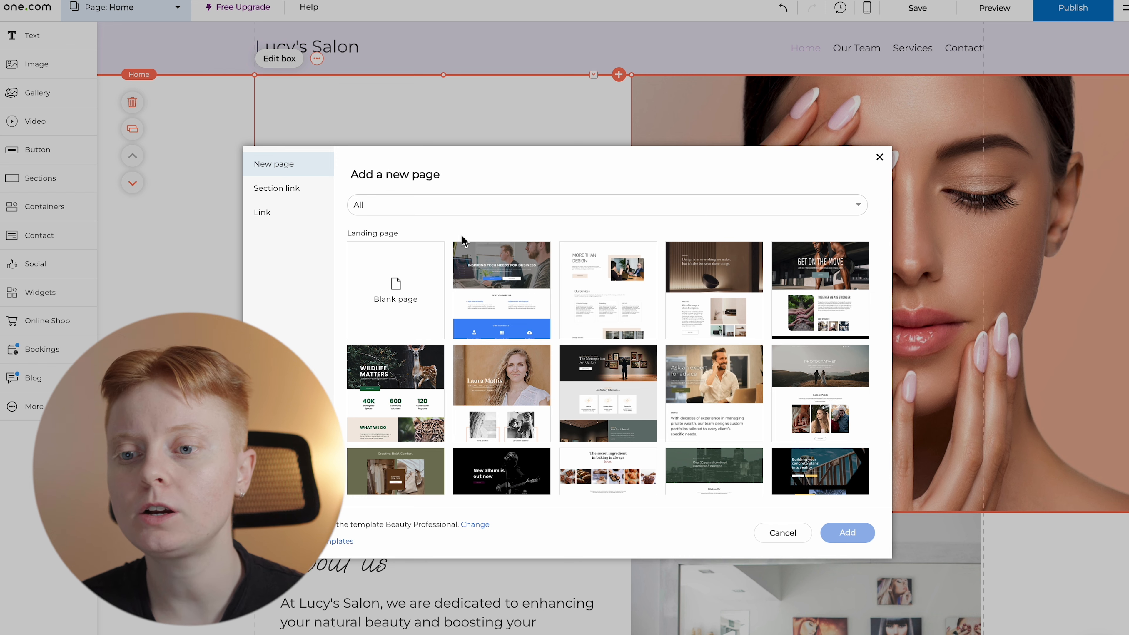
scroll(524, 391, "down", 15)
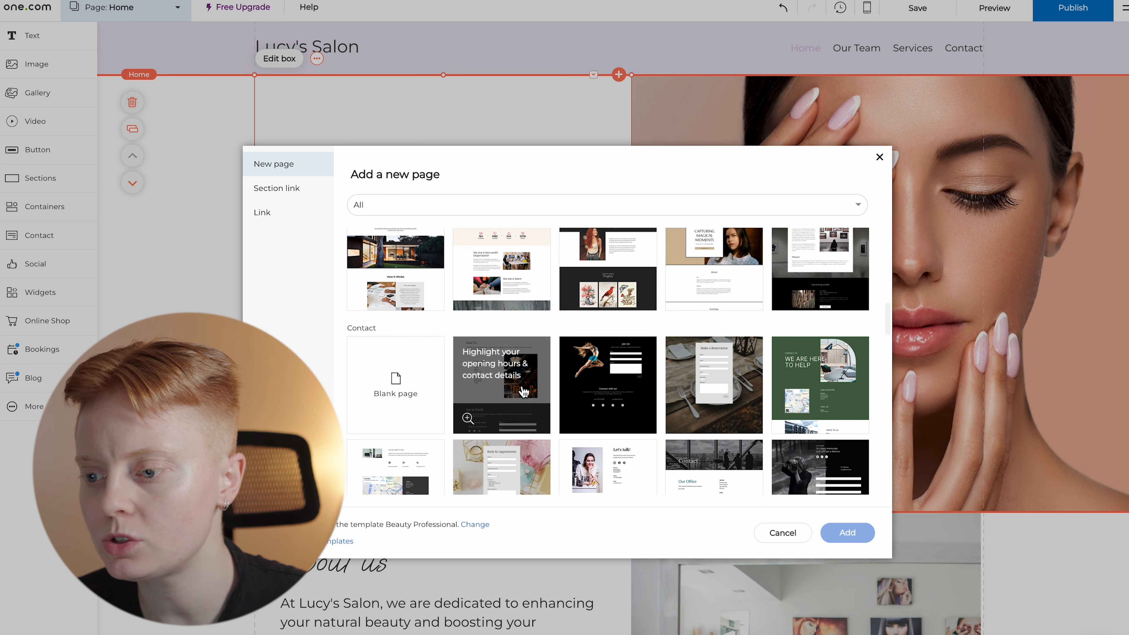
scroll(524, 392, "down", 3)
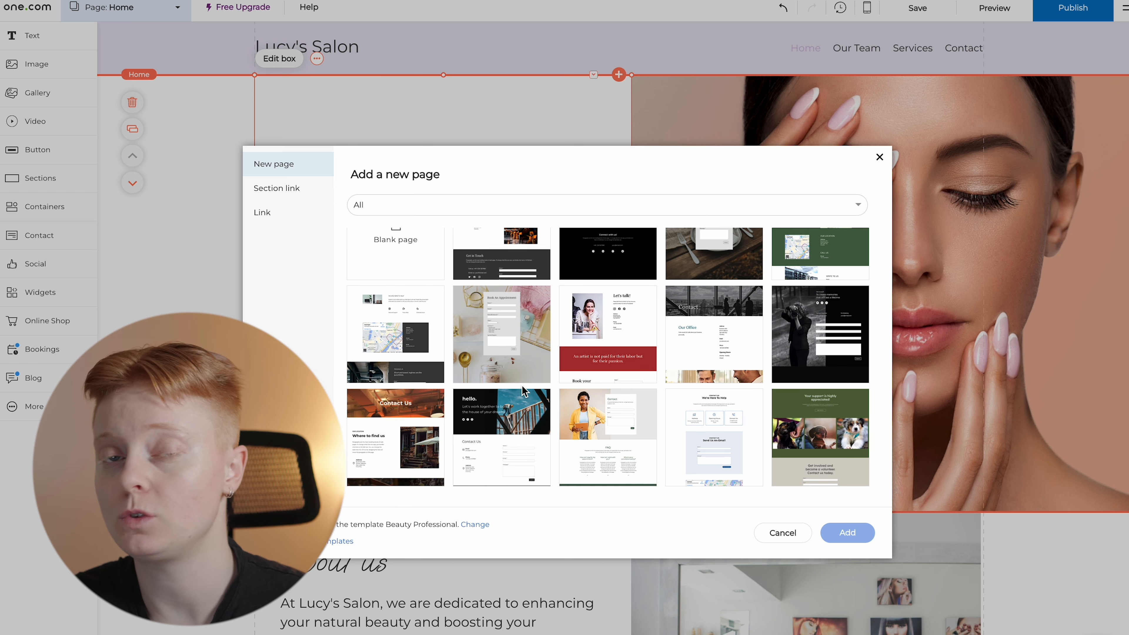
scroll(524, 391, "up", 15)
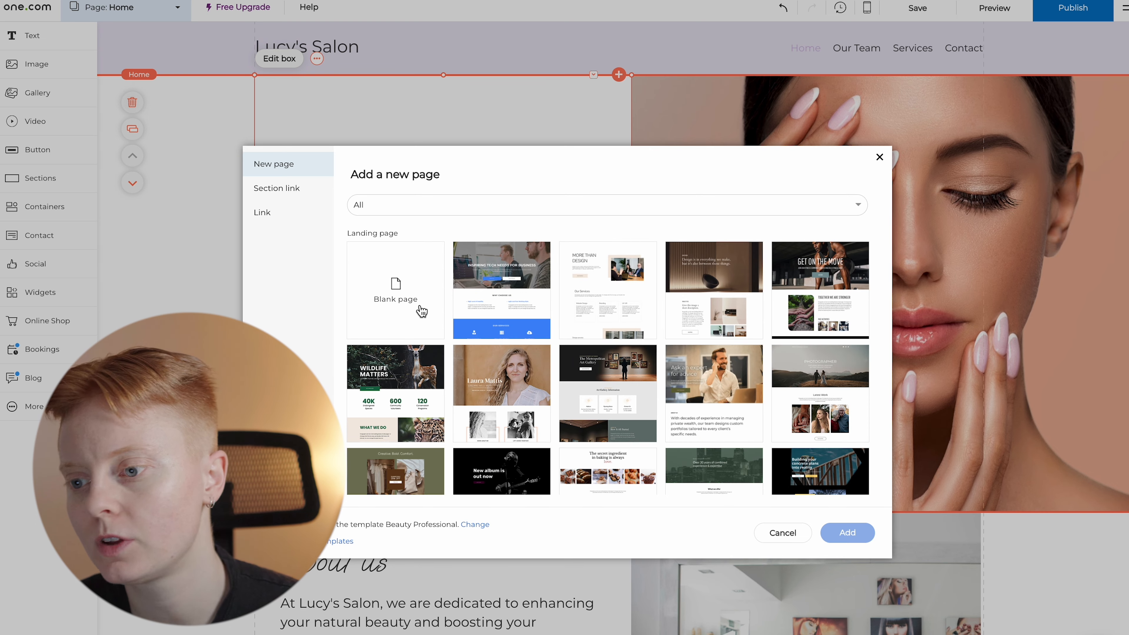
left_click(707, 312)
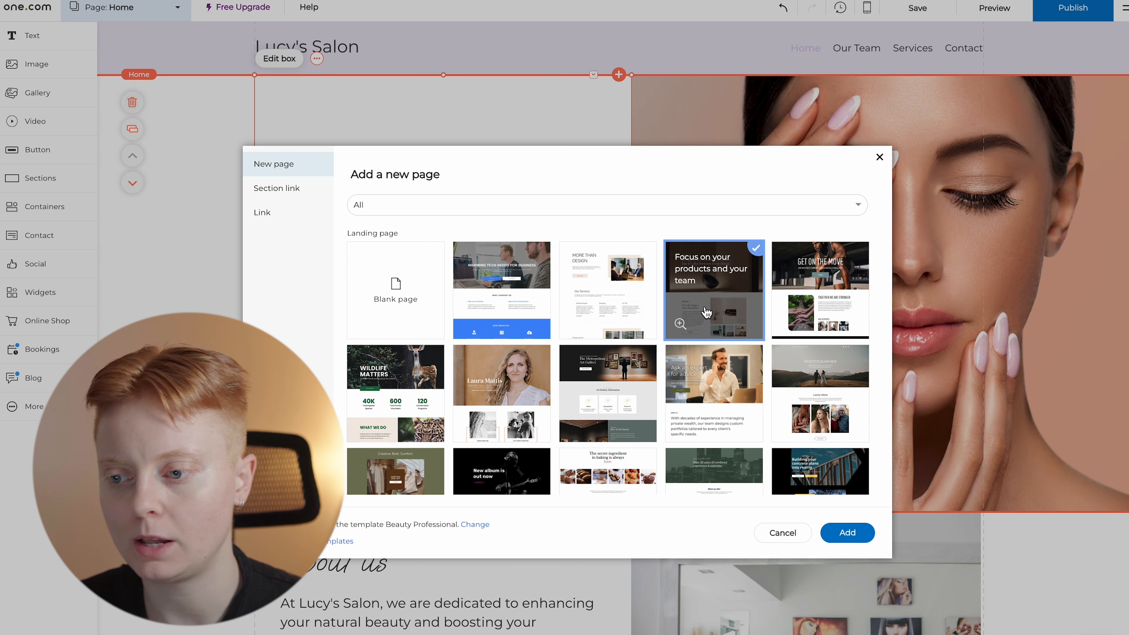
left_click(858, 534)
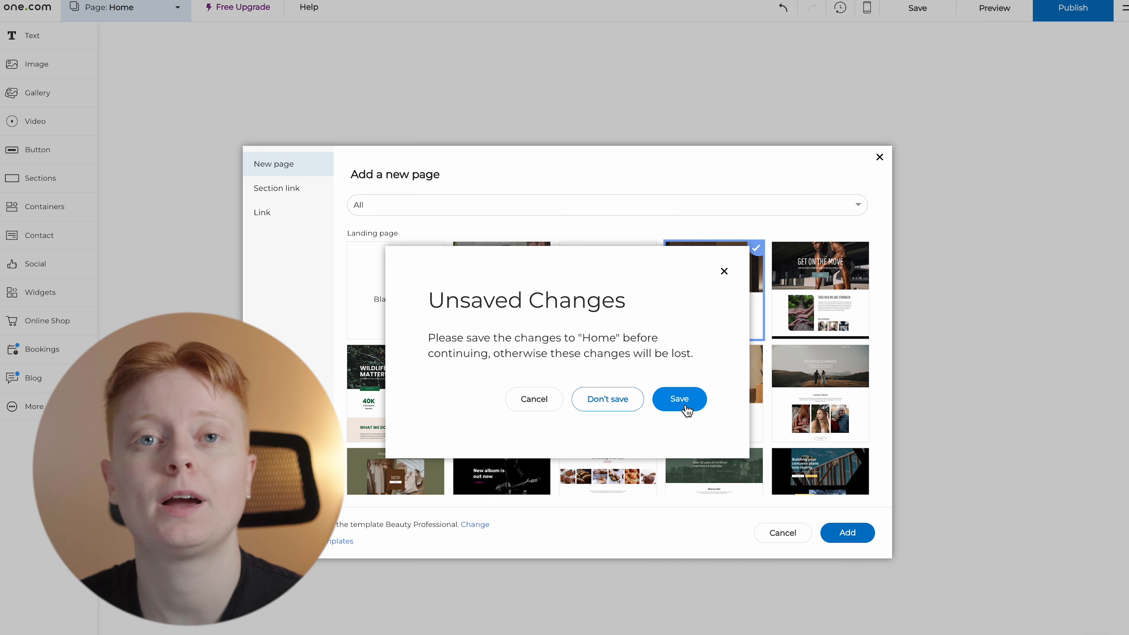
left_click(695, 411)
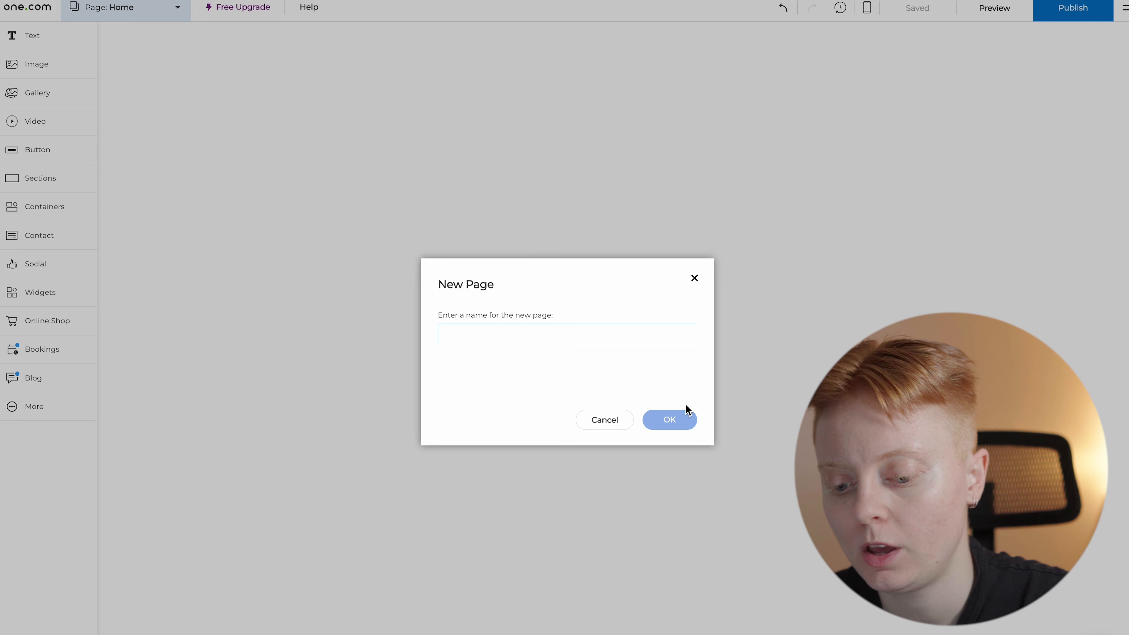
- Name the new page "About us" and create it
type("Ab")
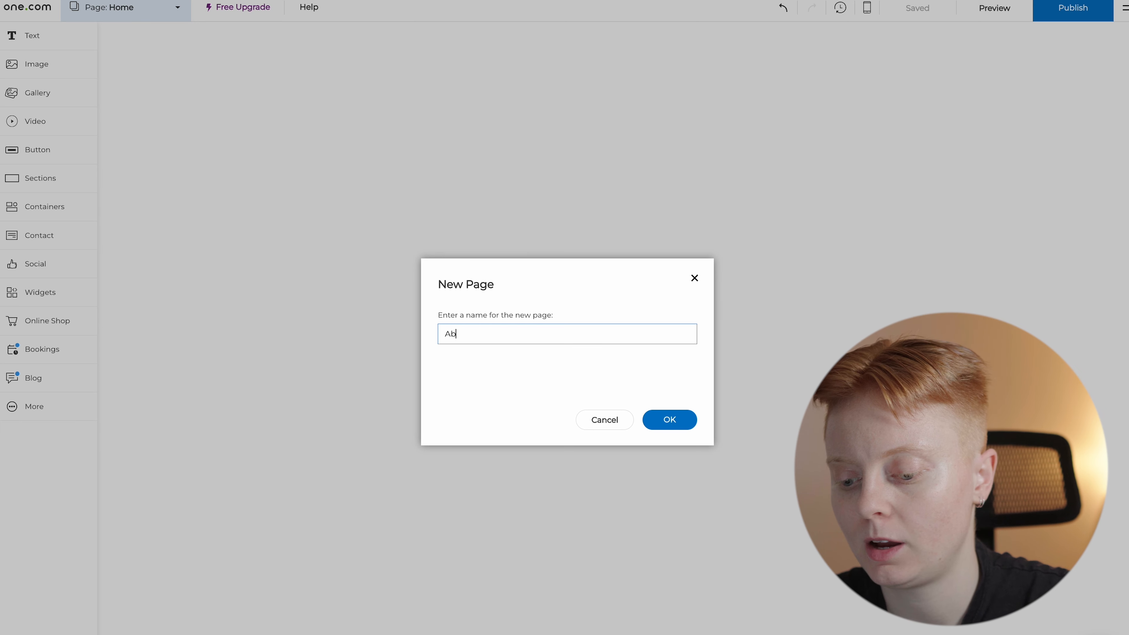
type("out us")
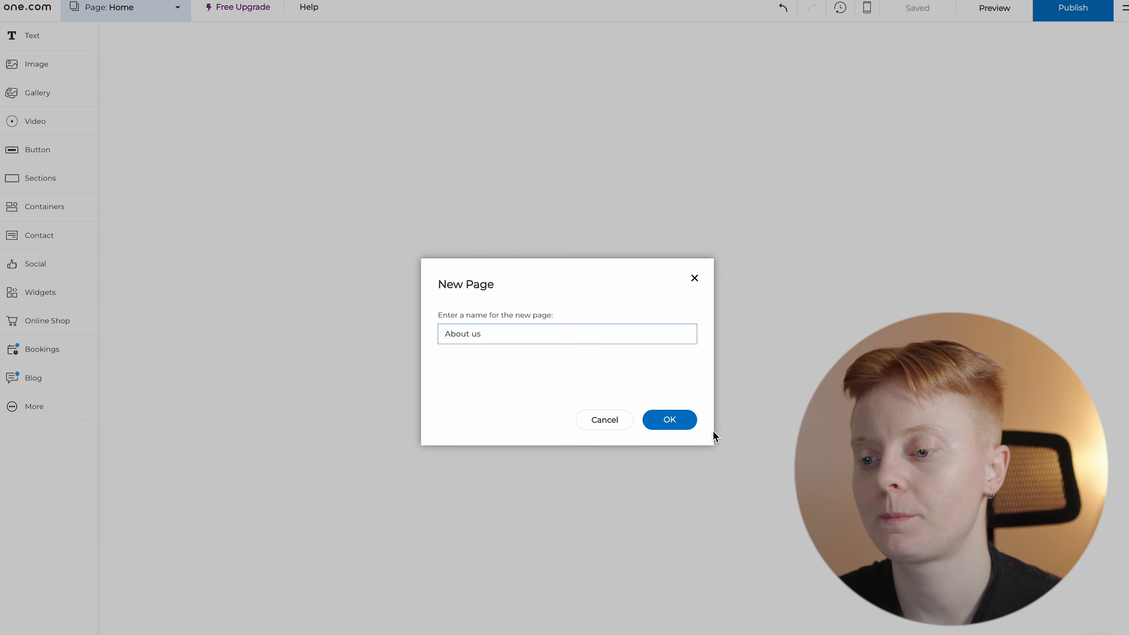
left_click(687, 421)
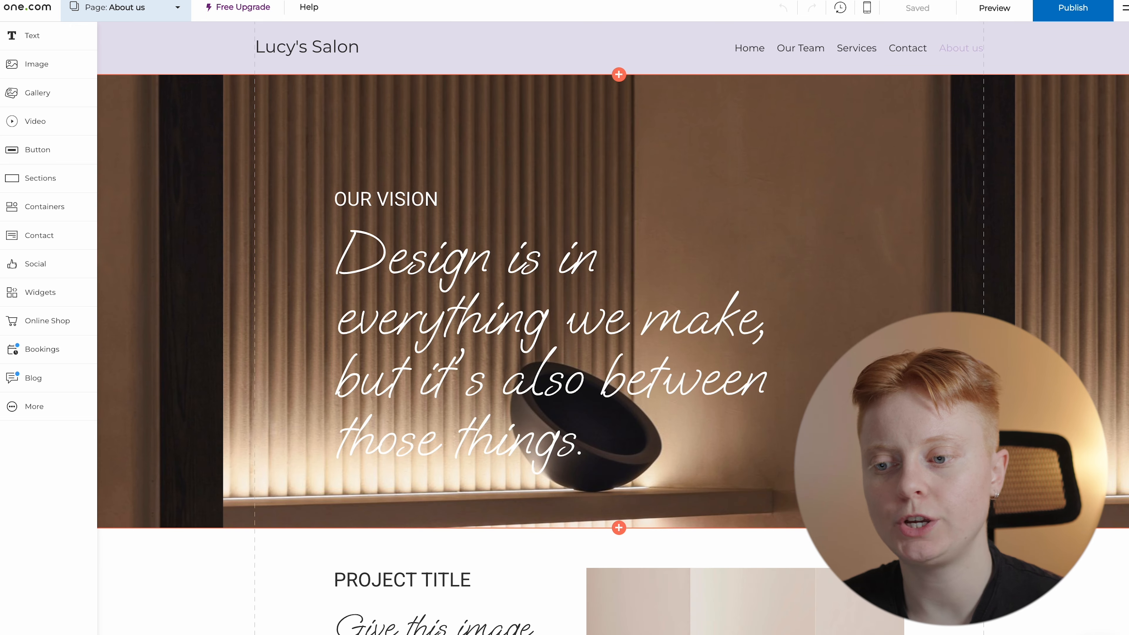
- Examine the About us page's entry in the page list and its template sections, from the hero down to the project and subheading blocks
scroll(613, 328, "down", 15)
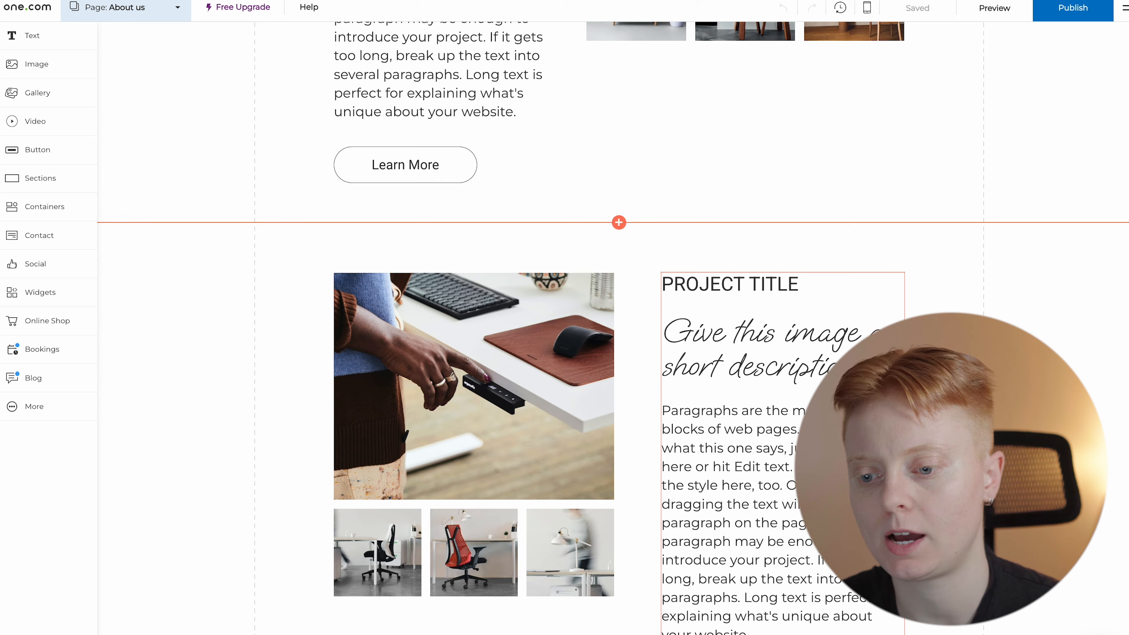
scroll(613, 328, "up", 15)
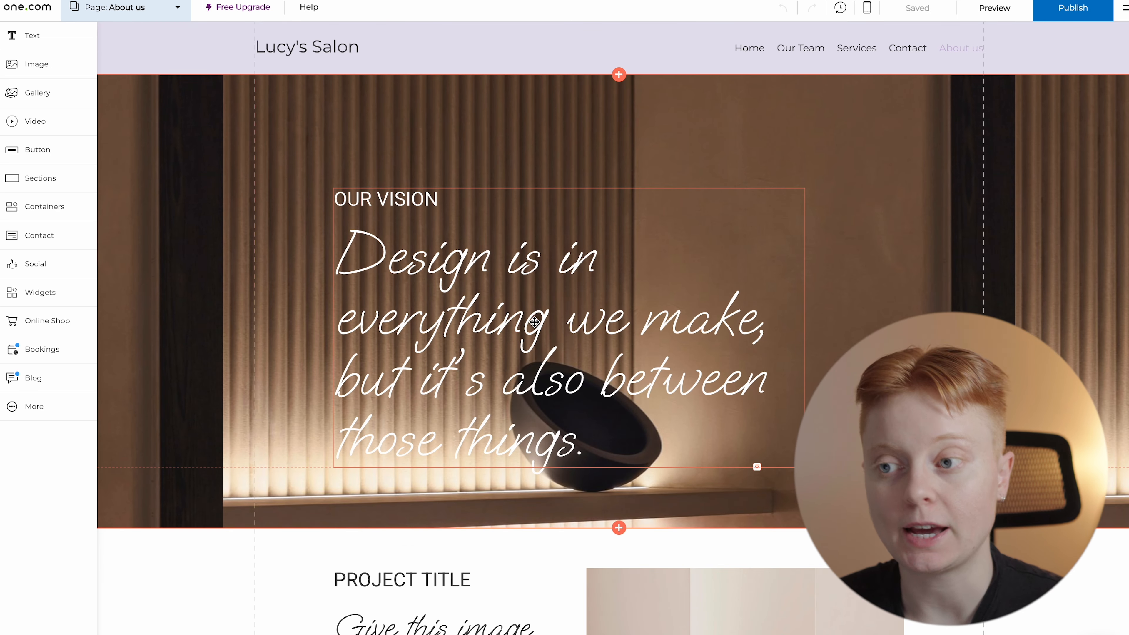
left_click(180, 8)
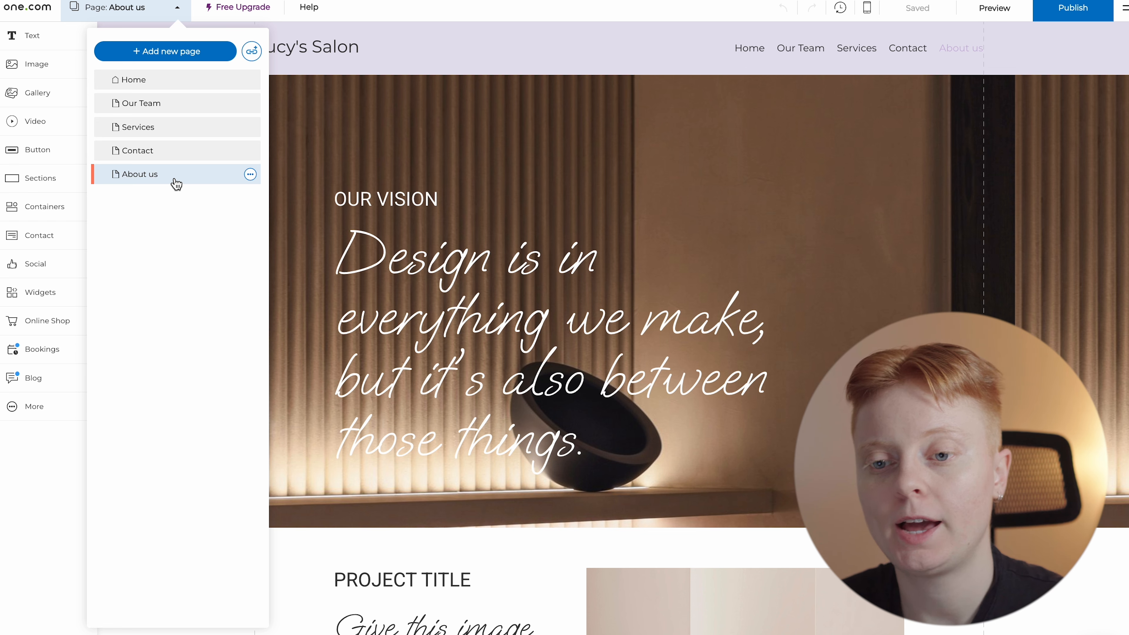
left_click(648, 256)
scroll(649, 257, "down", 2)
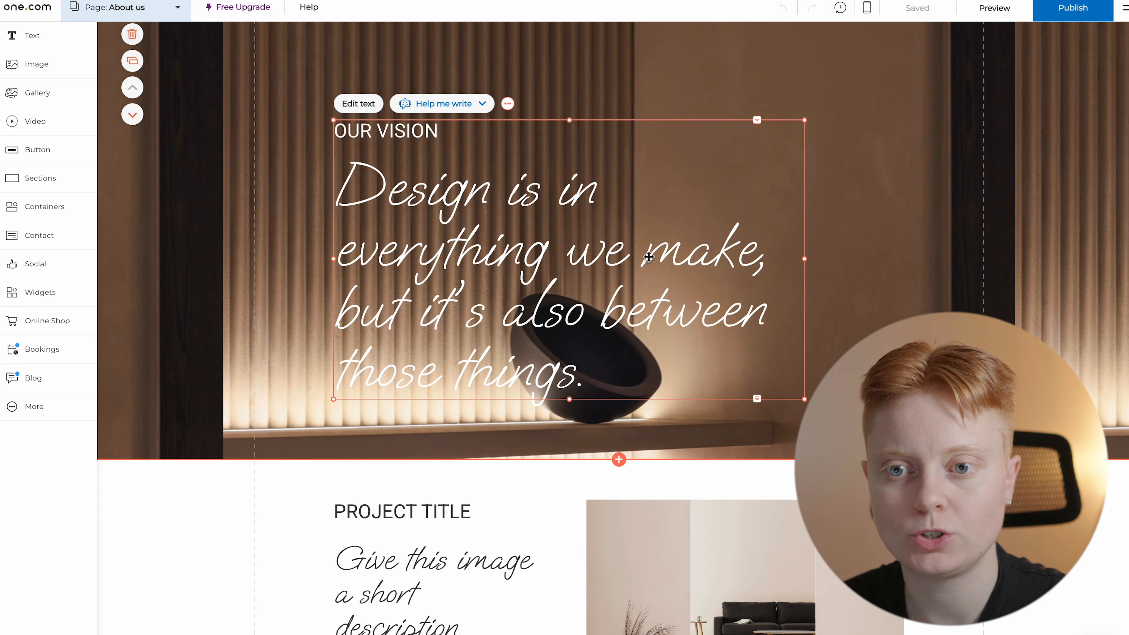
scroll(649, 257, "down", 5)
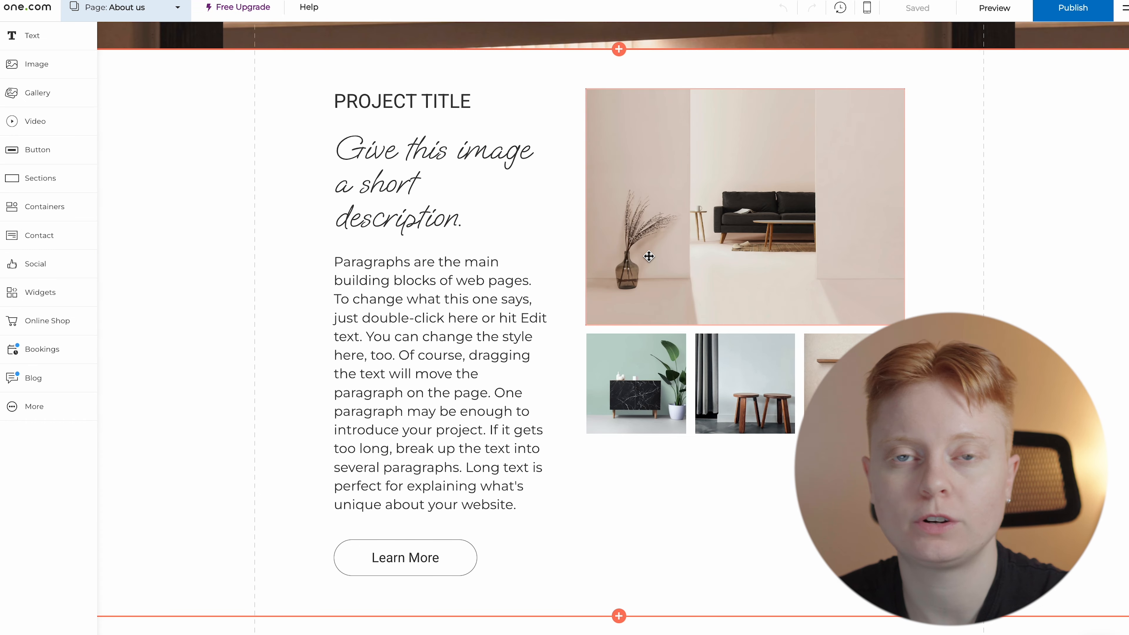
scroll(649, 256, "down", 14)
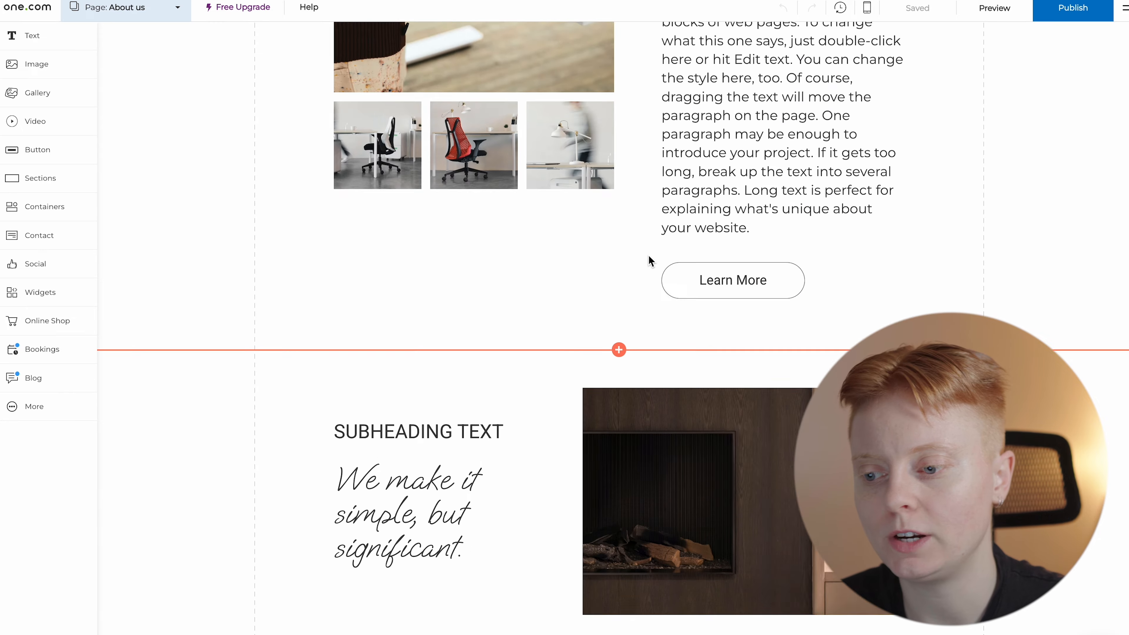
scroll(648, 255, "down", 3)
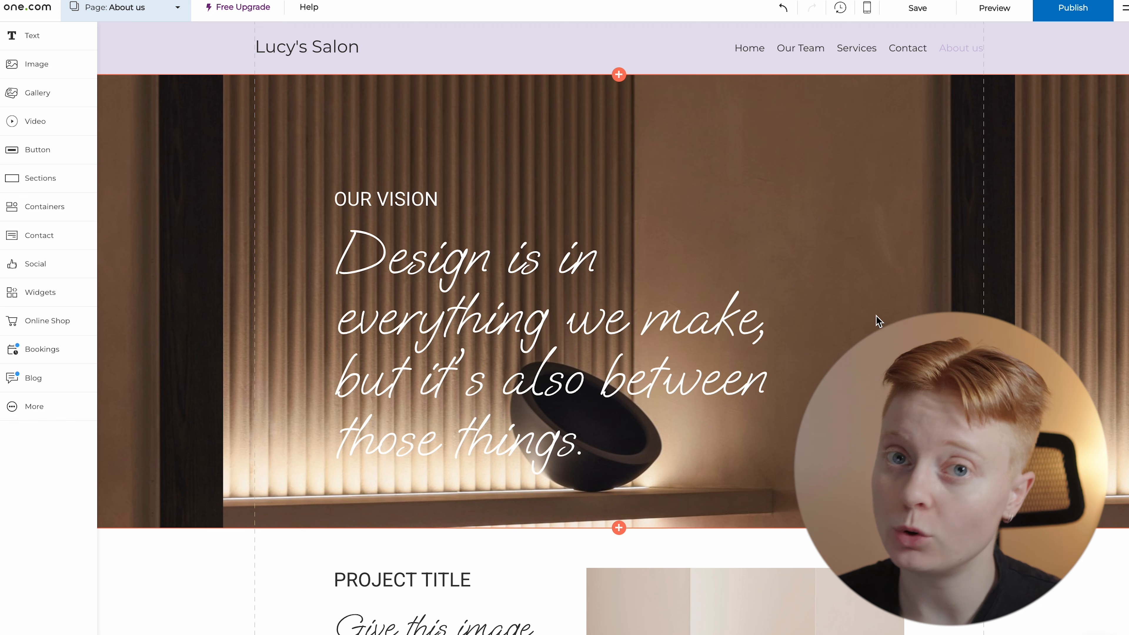
- Insert a blank section directly below the About us page's hero section and add a Heading 2 text to it
left_click(619, 528)
left_click(238, 175)
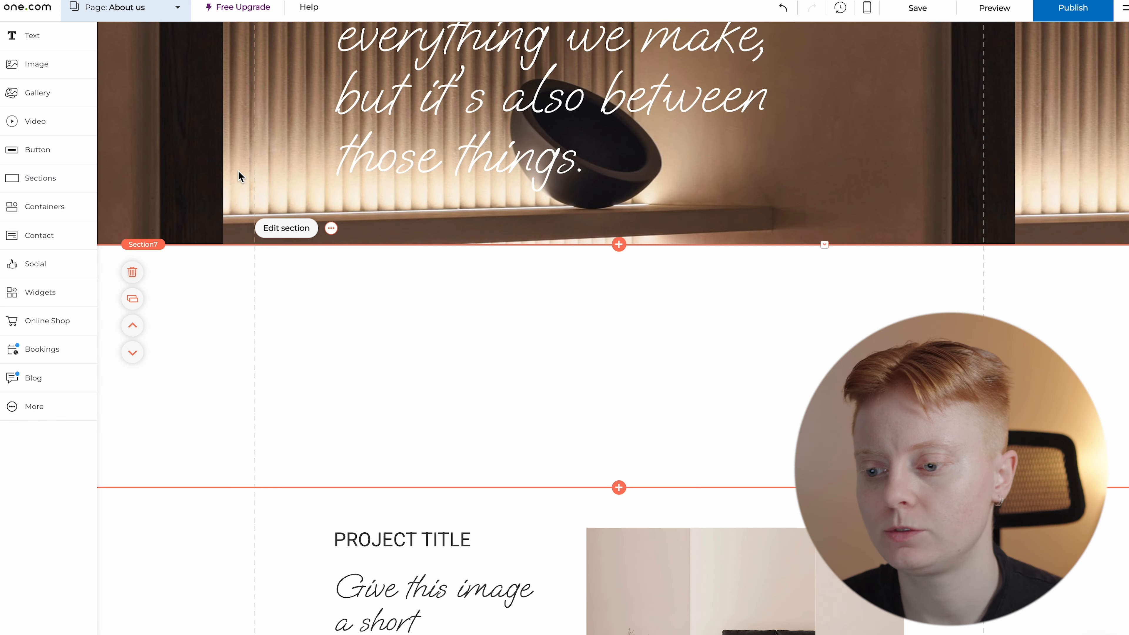
scroll(628, 367, "up", 1)
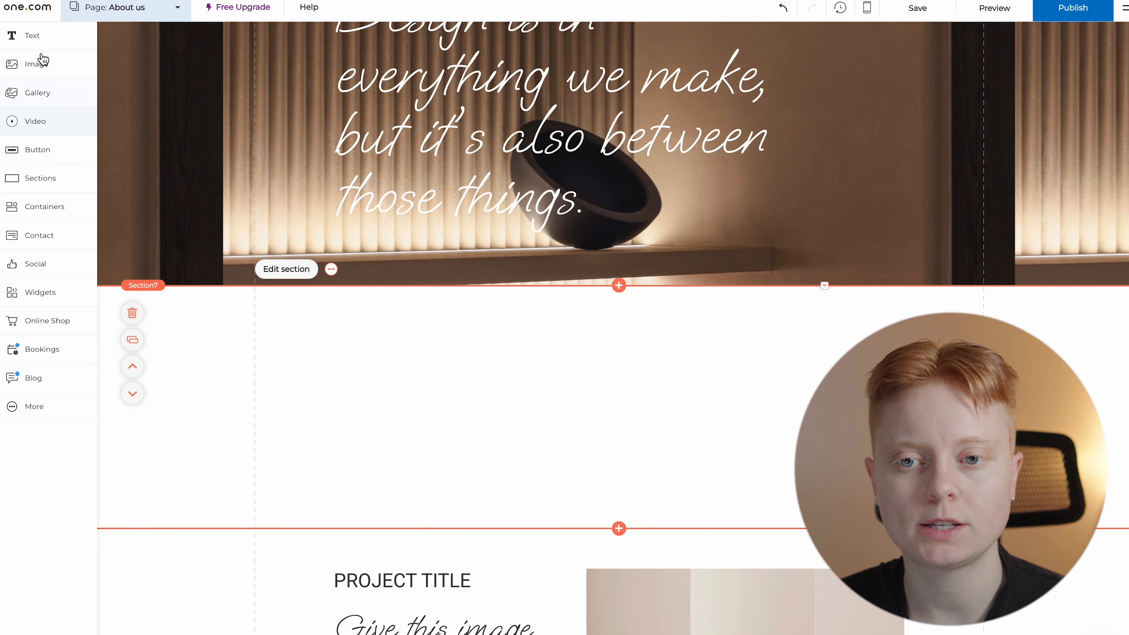
left_click(43, 40)
left_click(202, 318)
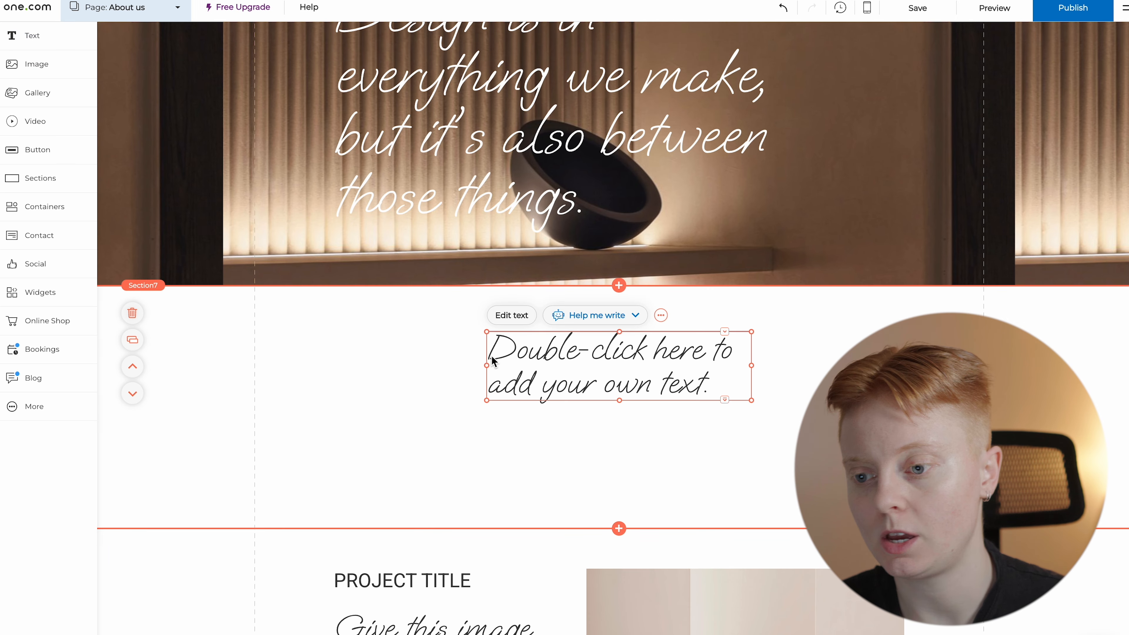
- Replace the heading's placeholder text with "Certified" and move it to the left half of the new section
double_click(539, 356)
type("Cer")
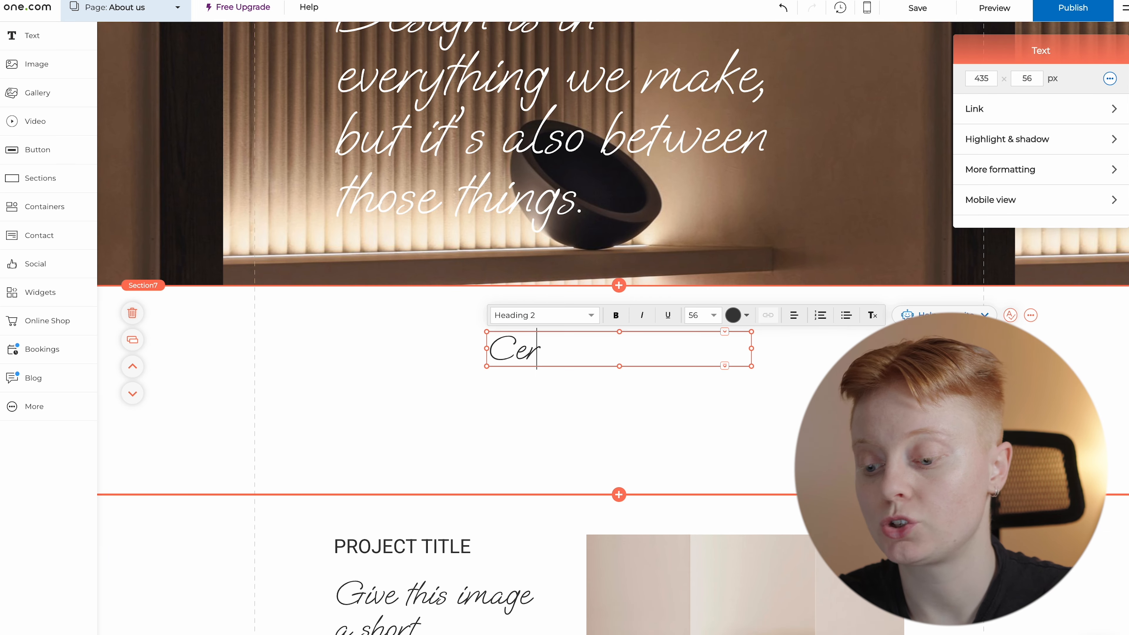
type("tif")
key("BackSpace")
key("BackSpace")
type("t")
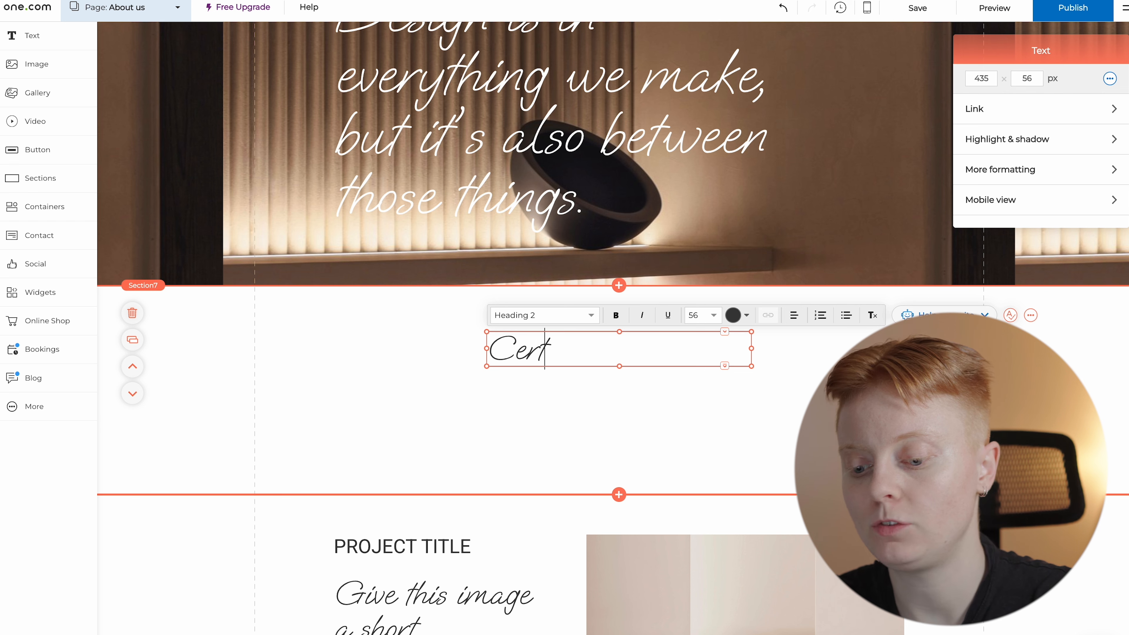
type("ified")
left_click(604, 429)
left_click_drag(598, 355, 481, 346)
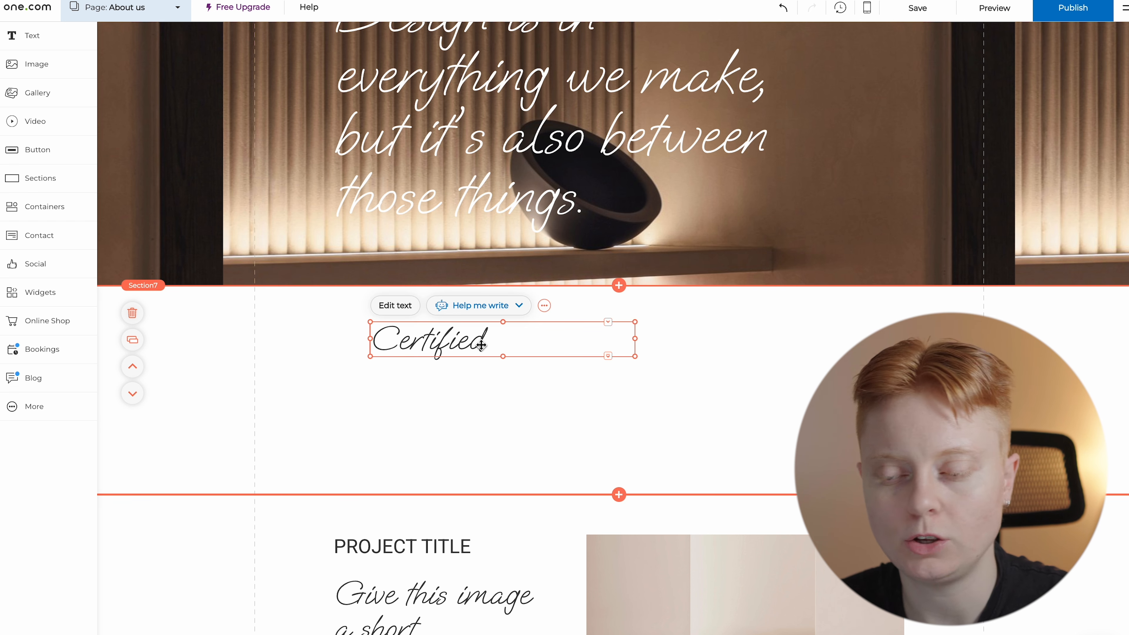
left_click(434, 423)
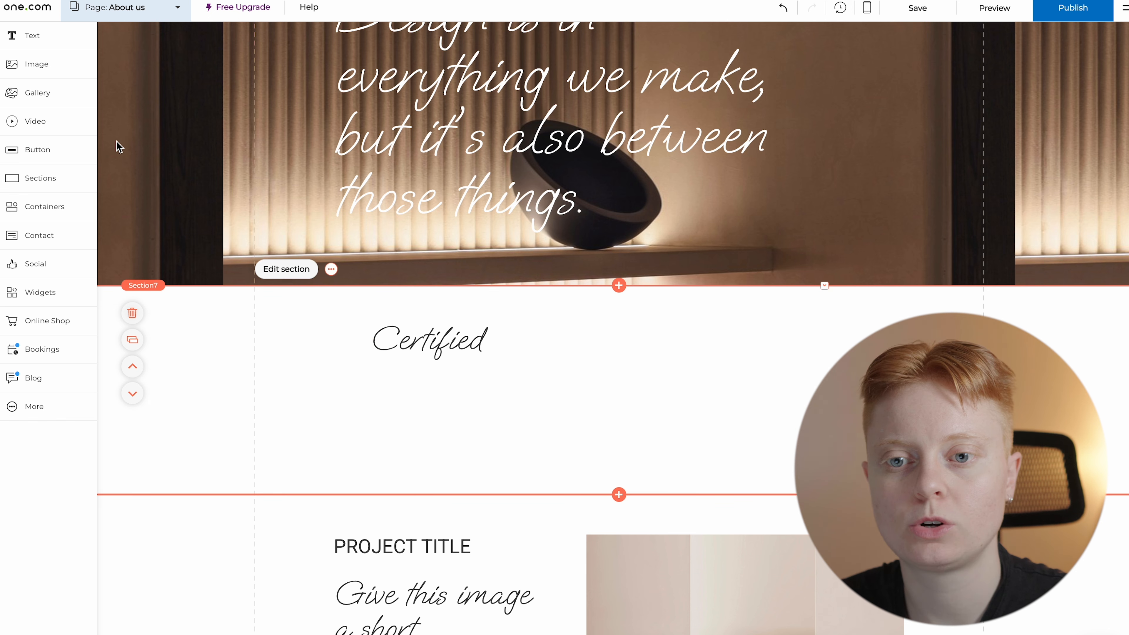
- Add a second Heading 2 reading "Reliable" to the right of Certified, on the same line and within the gridlines
left_click(43, 43)
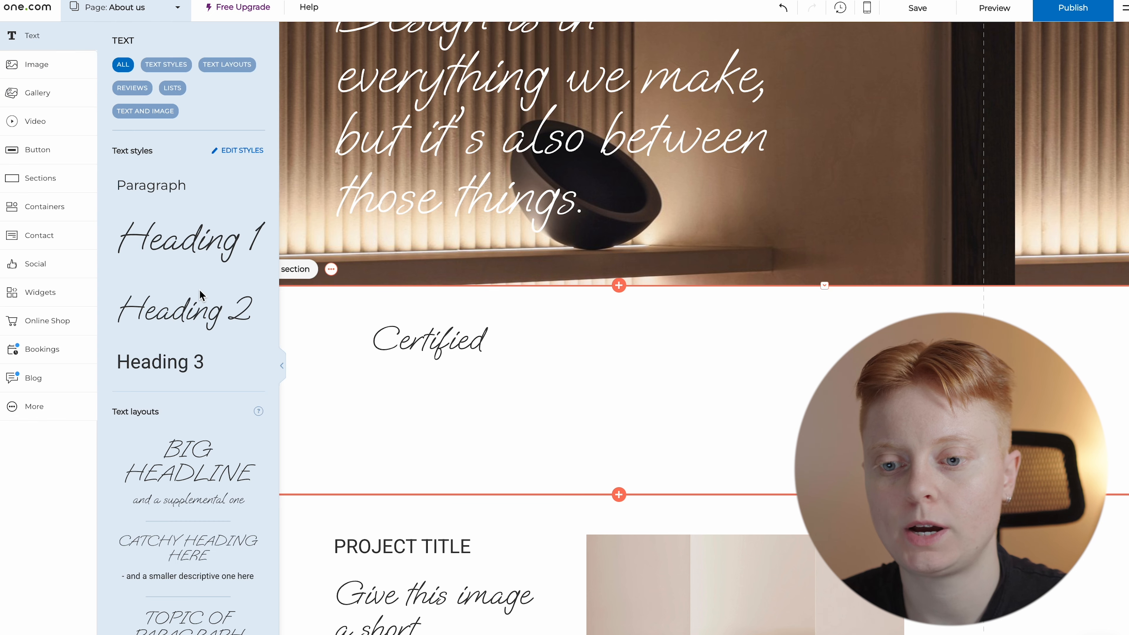
left_click_drag(199, 290, 190, 317)
left_click_drag(315, 335, 914, 373)
double_click(847, 354)
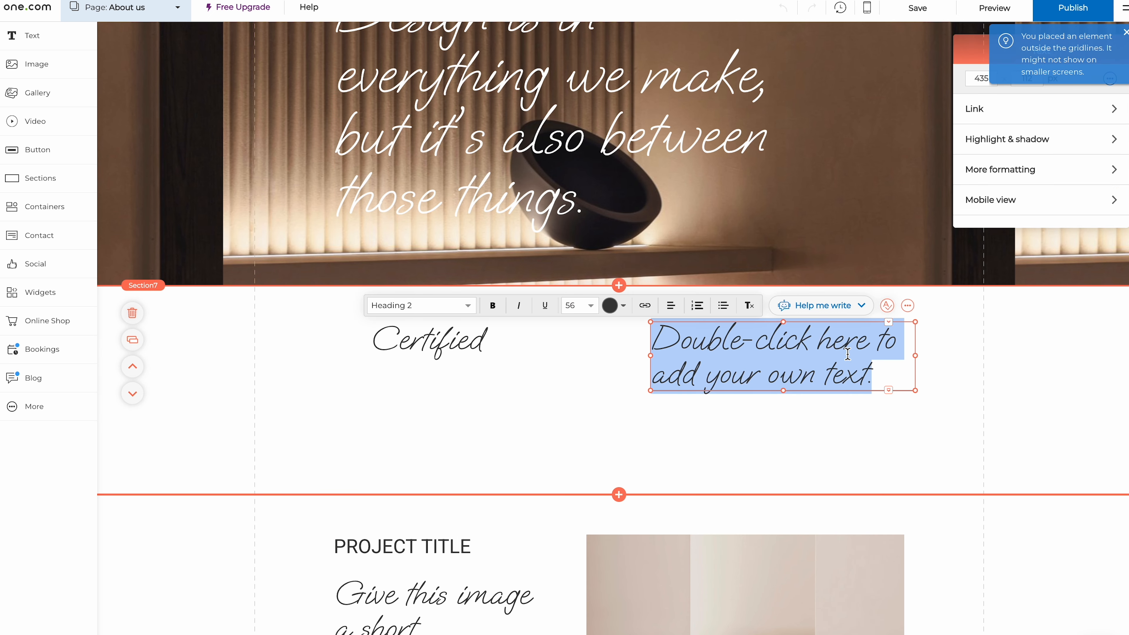
type("Reliable")
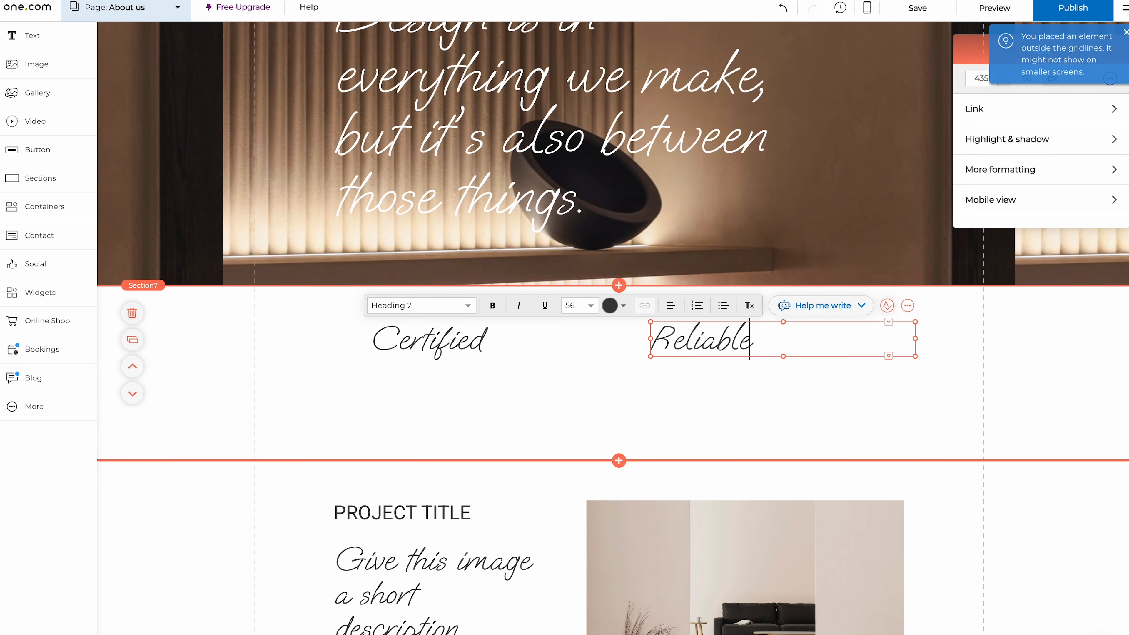
left_click(851, 391)
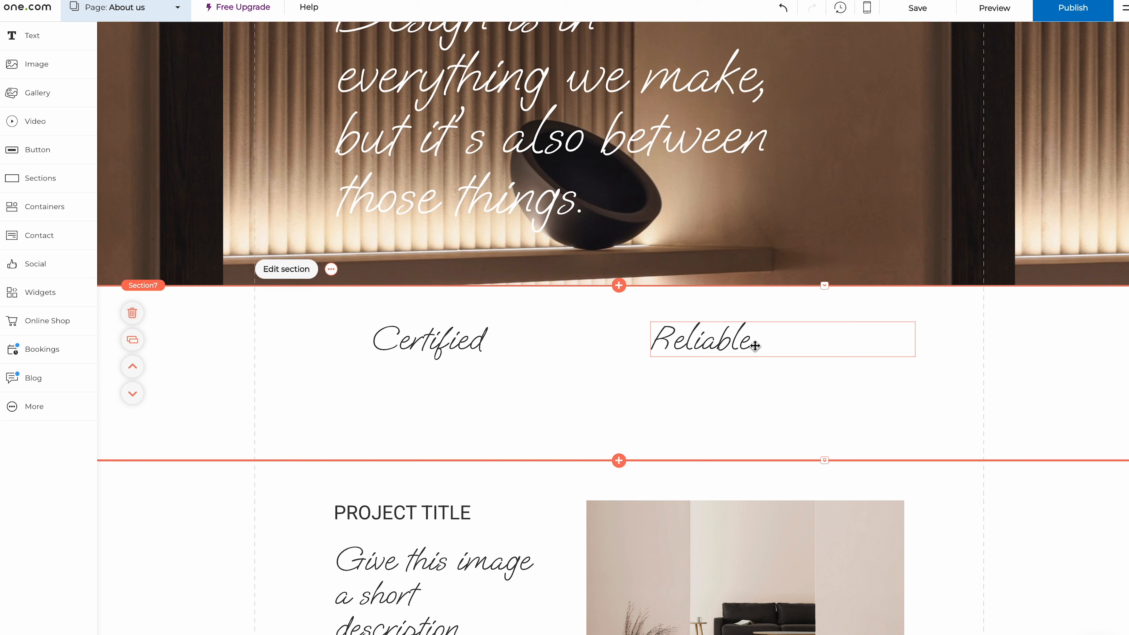
left_click_drag(755, 345, 740, 346)
left_click(737, 392)
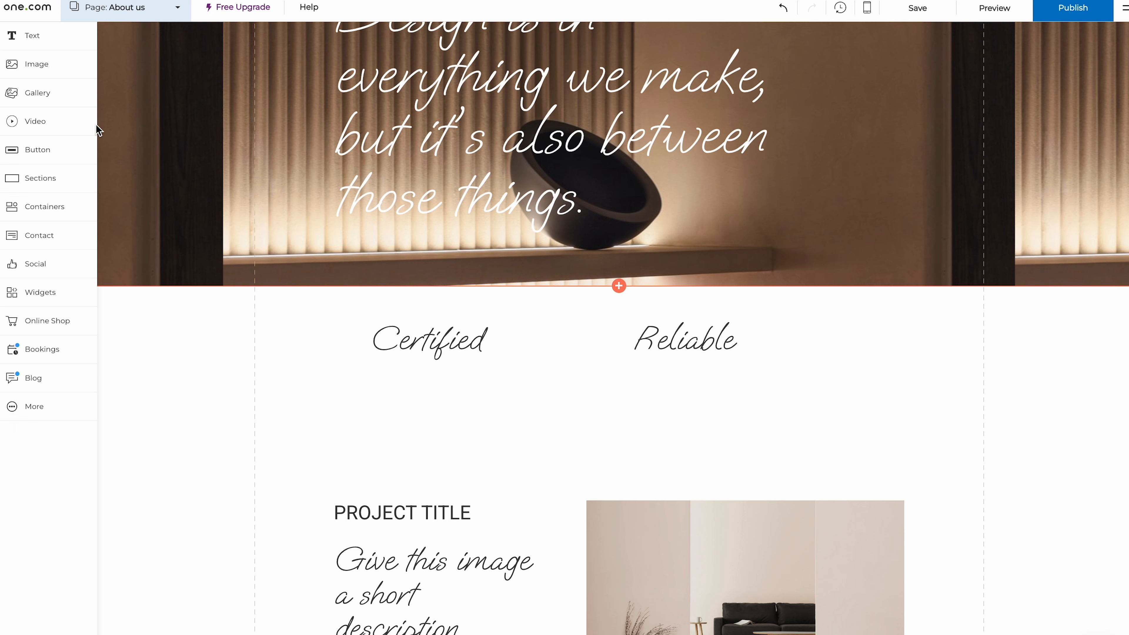
- Add the free Bookmark Check icon to the new About us section and place it centred beneath the Certified heading
left_click(71, 66)
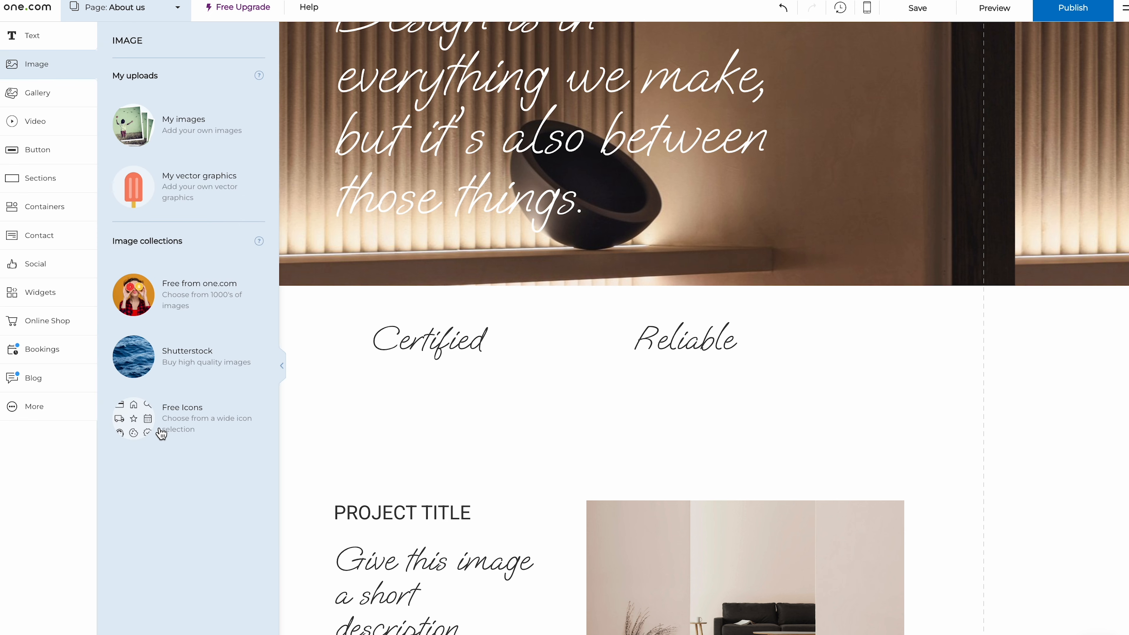
left_click(146, 423)
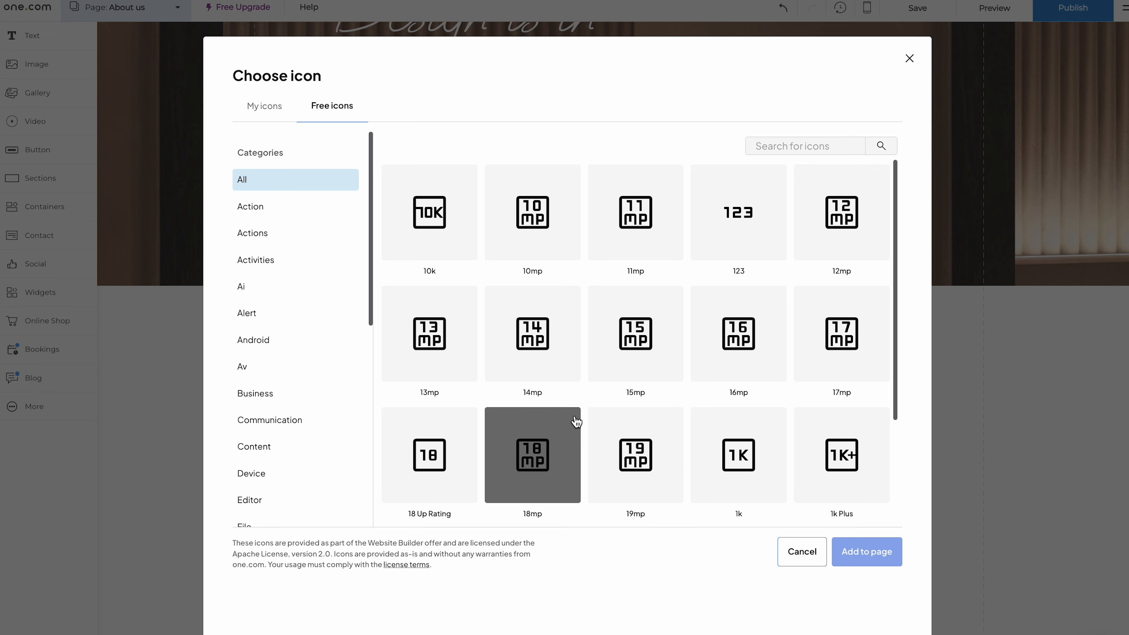
scroll(577, 421, "down", 20)
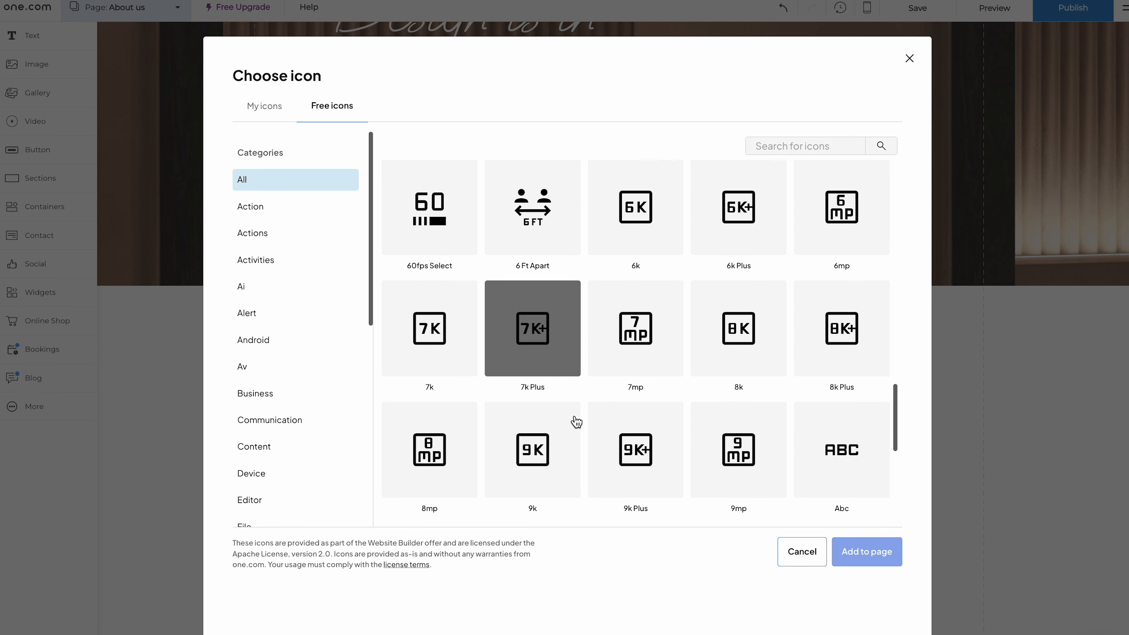
scroll(577, 421, "down", 15)
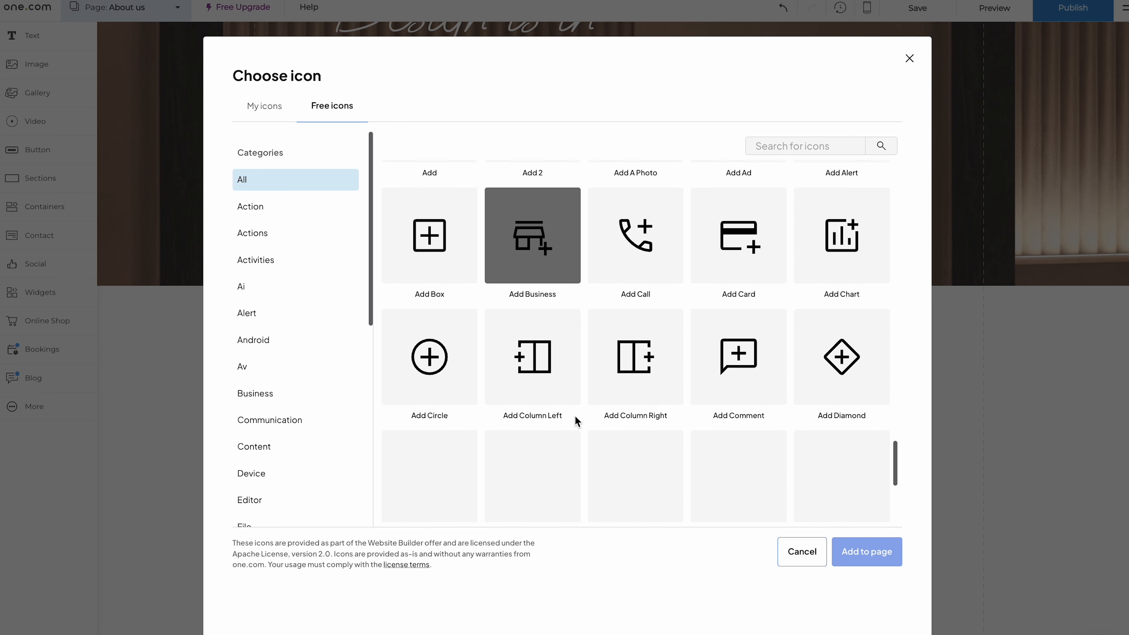
scroll(577, 422, "down", 6)
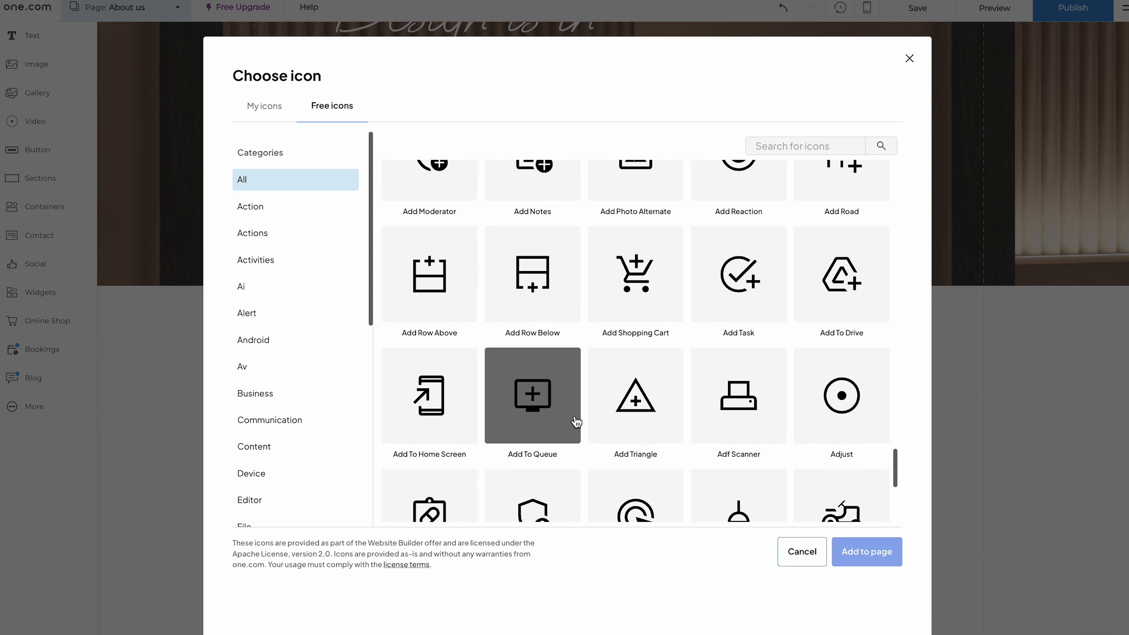
scroll(501, 297, "down", 1)
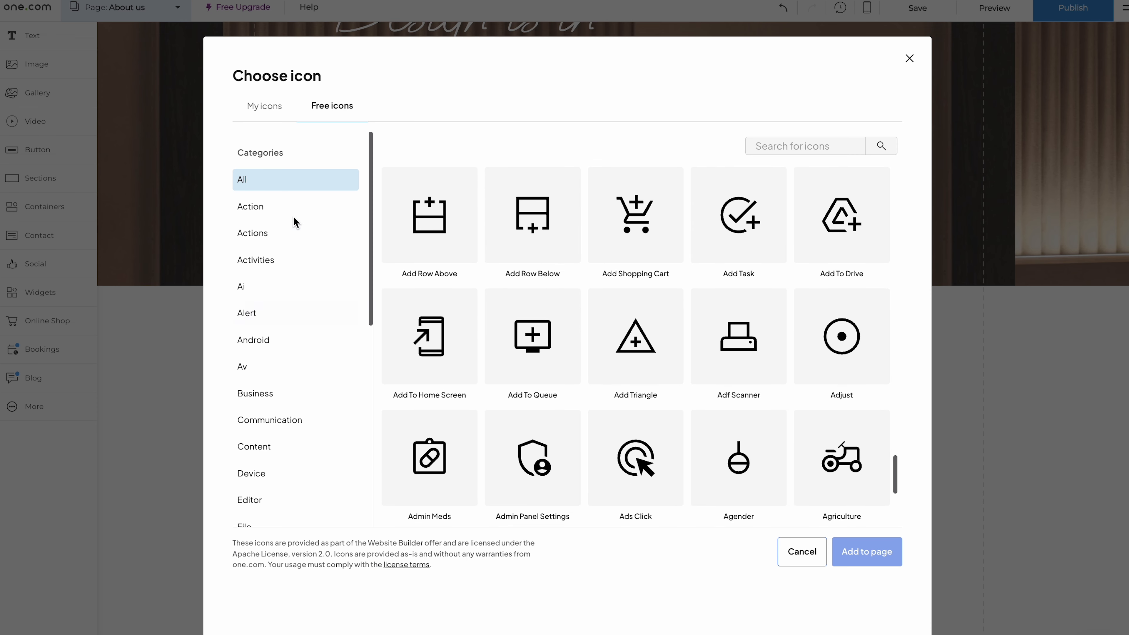
scroll(295, 285, "down", 1)
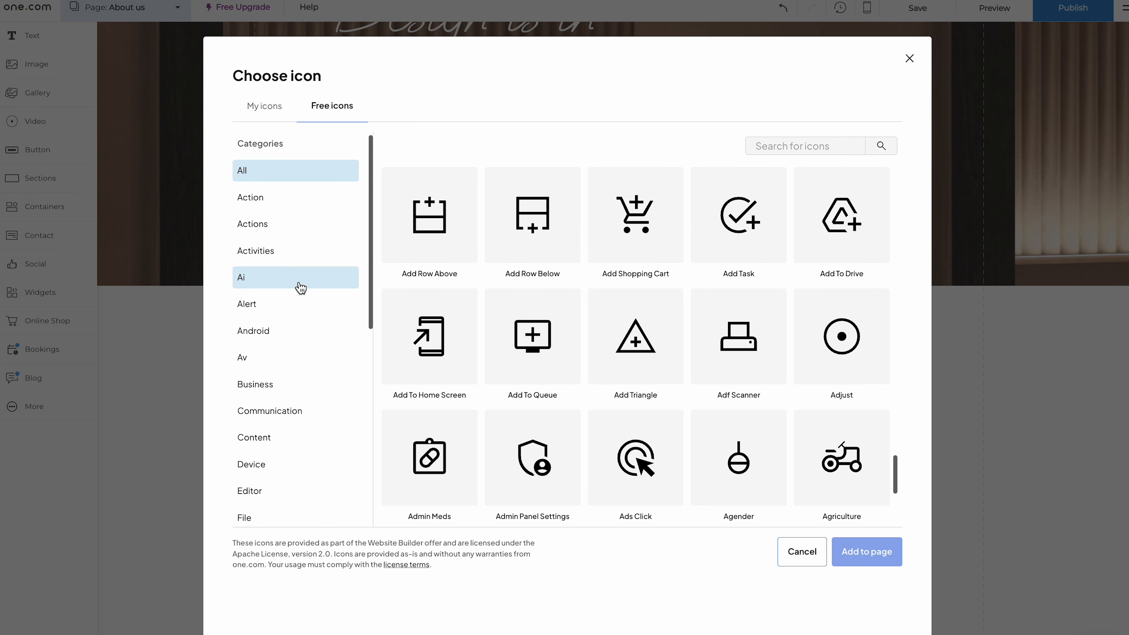
left_click(286, 252)
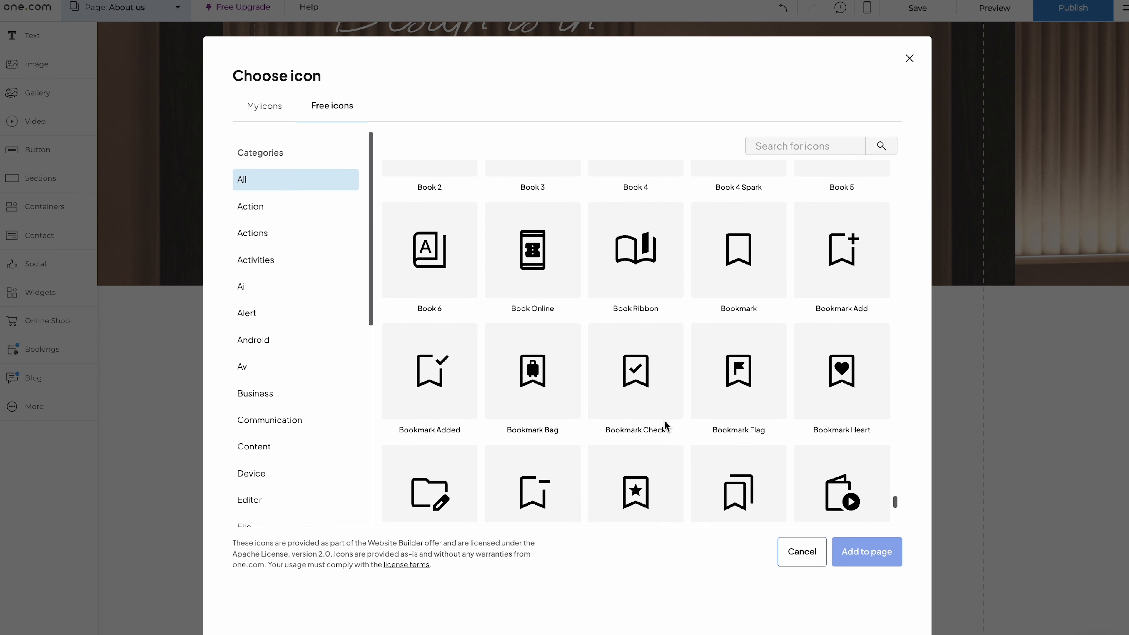
left_click(653, 378)
left_click(851, 553)
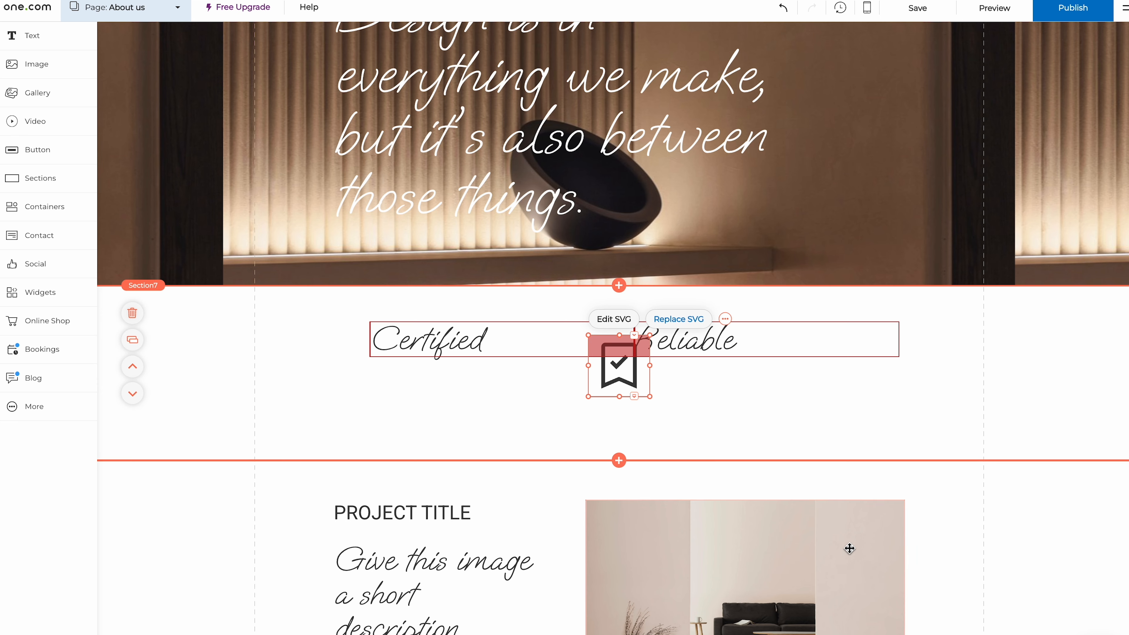
left_click_drag(621, 369, 437, 416)
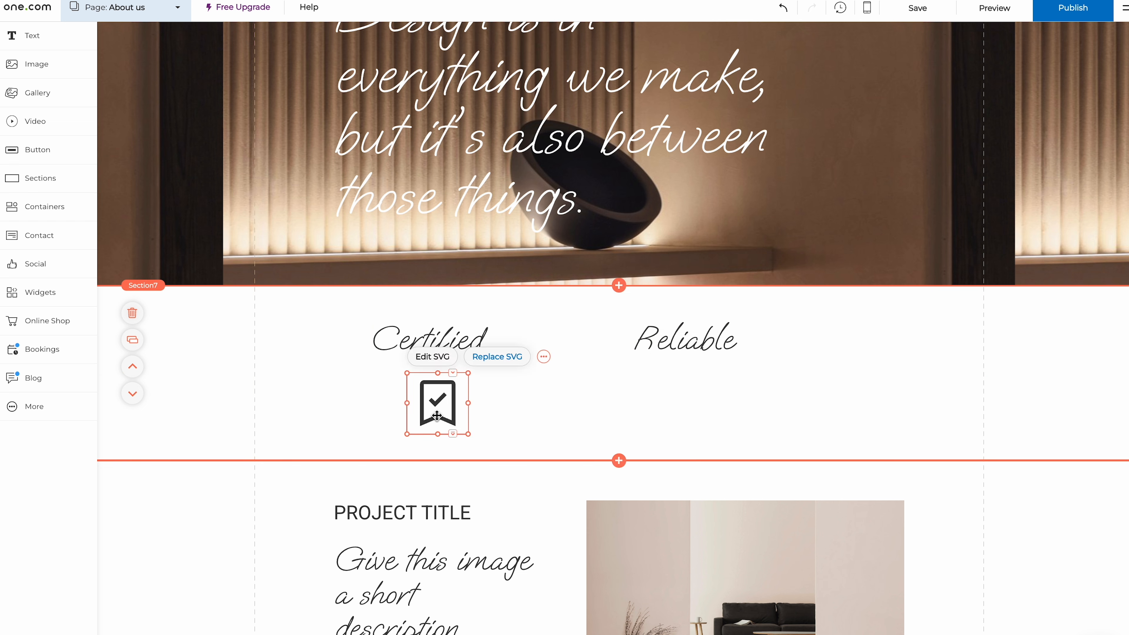
left_click(634, 412)
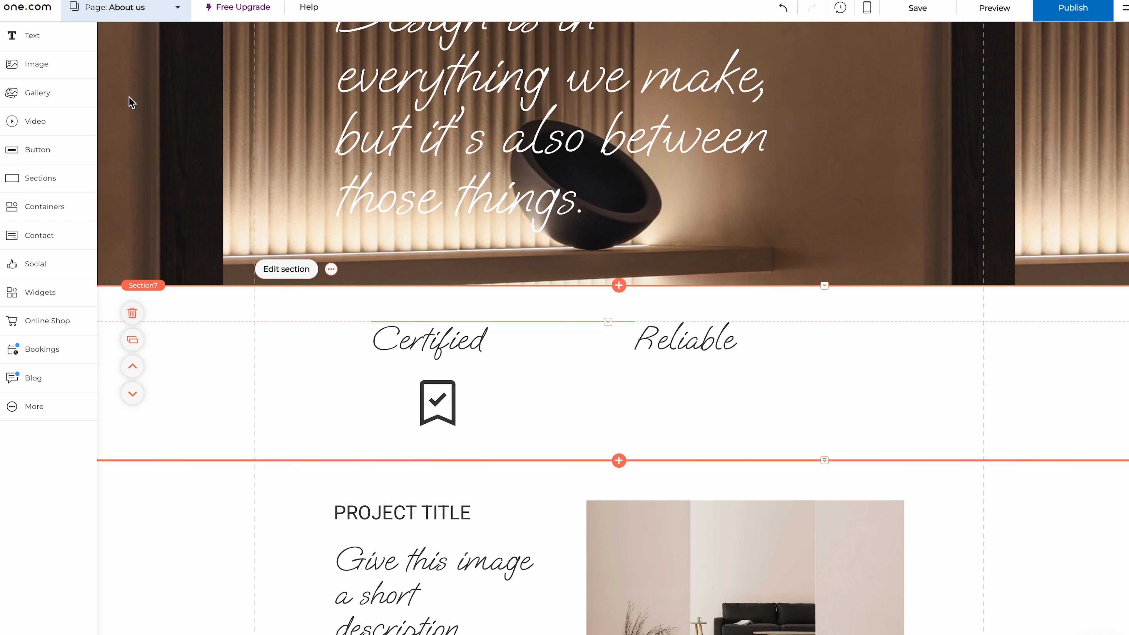
- Add the free smiley-face-with-plus icon and place it beneath the Reliable heading, level with the bookmark icon
left_click(45, 74)
left_click(171, 425)
scroll(436, 378, "down", 5)
left_click(747, 218)
left_click(871, 565)
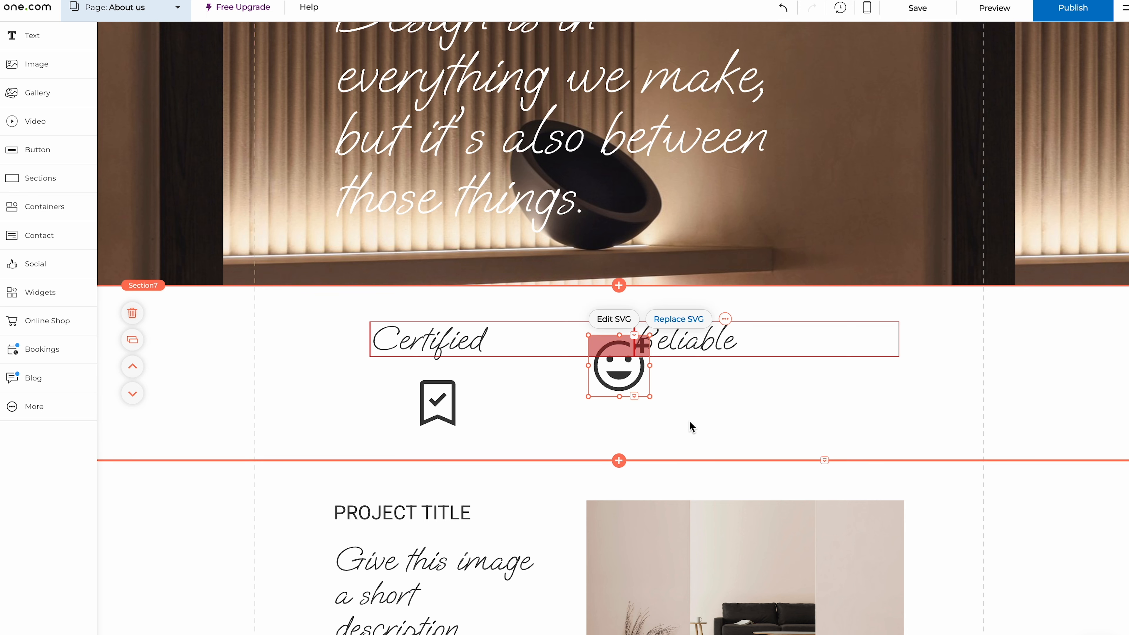
left_click_drag(628, 379, 720, 434)
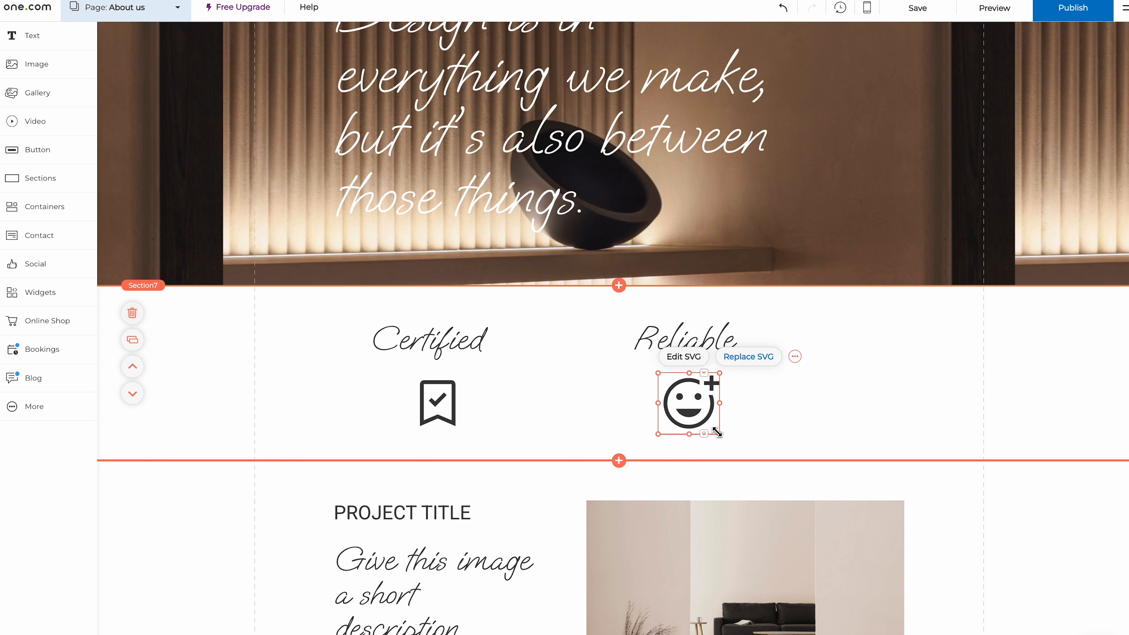
left_click(777, 424)
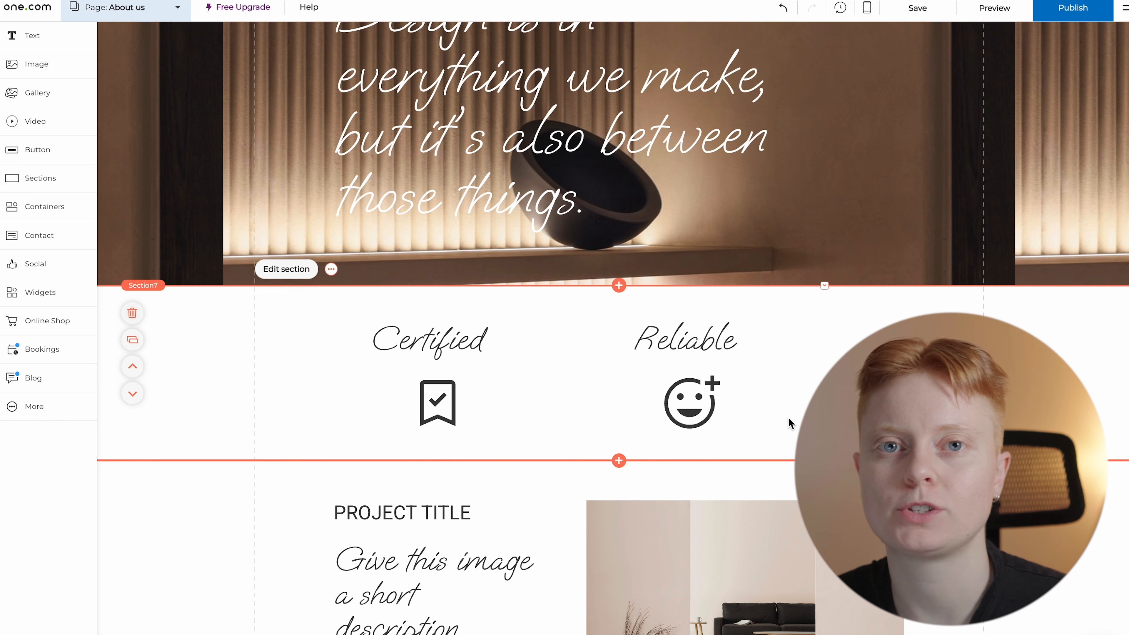
- Switch from the About us page to the Home page, saving the About us changes
scroll(765, 486, "up", 5)
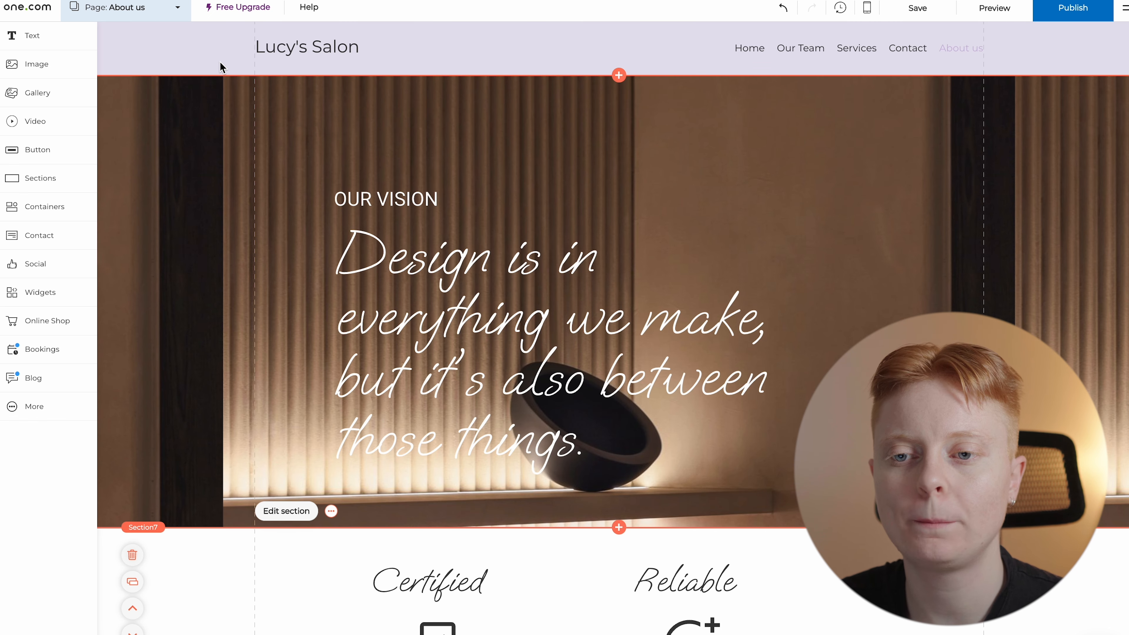
left_click(180, 13)
left_click(149, 80)
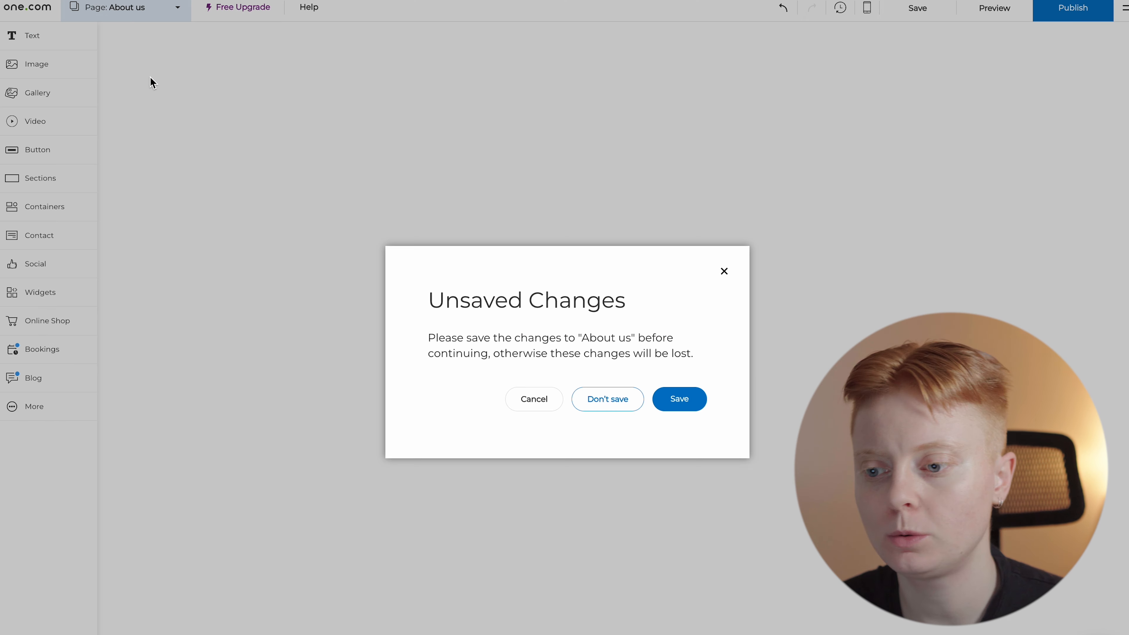
left_click(670, 408)
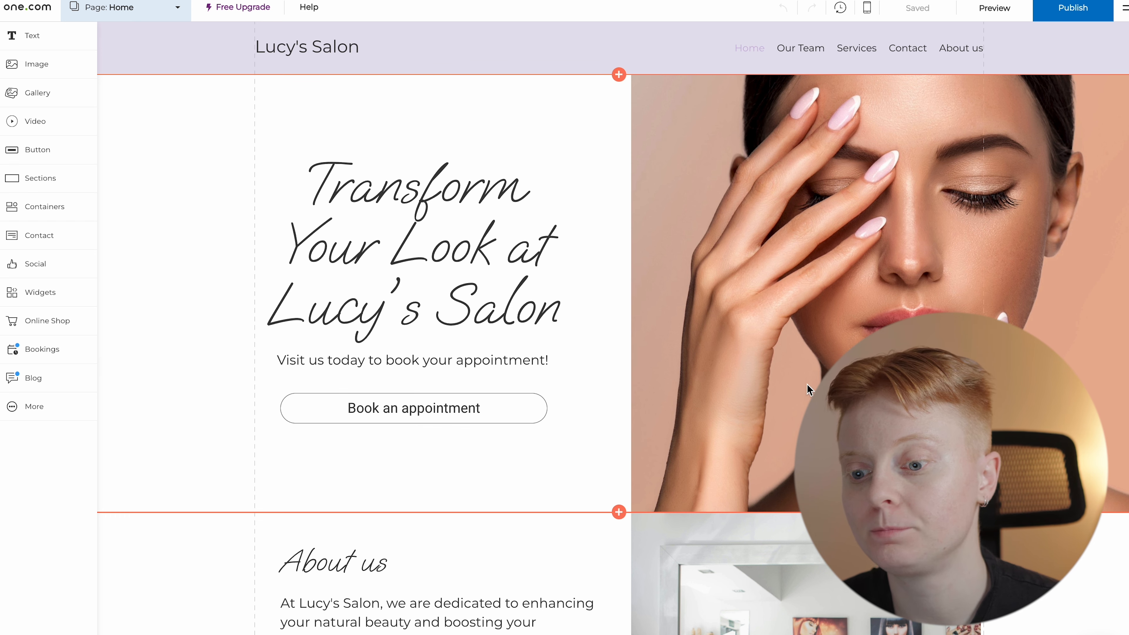
- Insert a blank section on the Home page between the photo gallery and the "Clients Rave About Lucy's" section
scroll(807, 401, "down", 8)
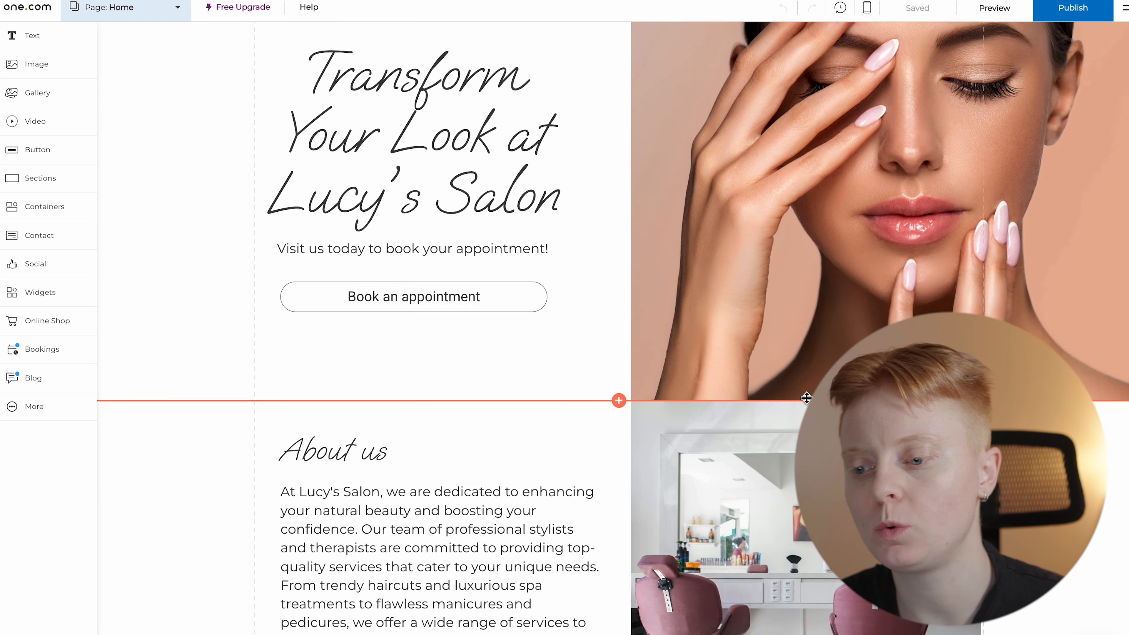
scroll(807, 399, "down", 10)
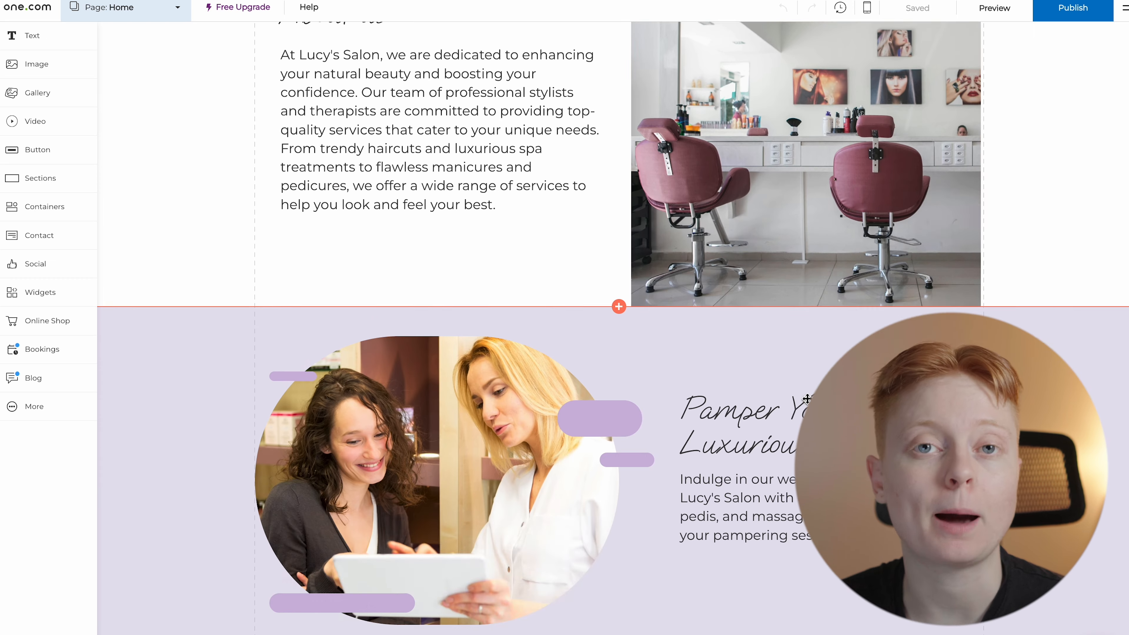
scroll(807, 399, "down", 18)
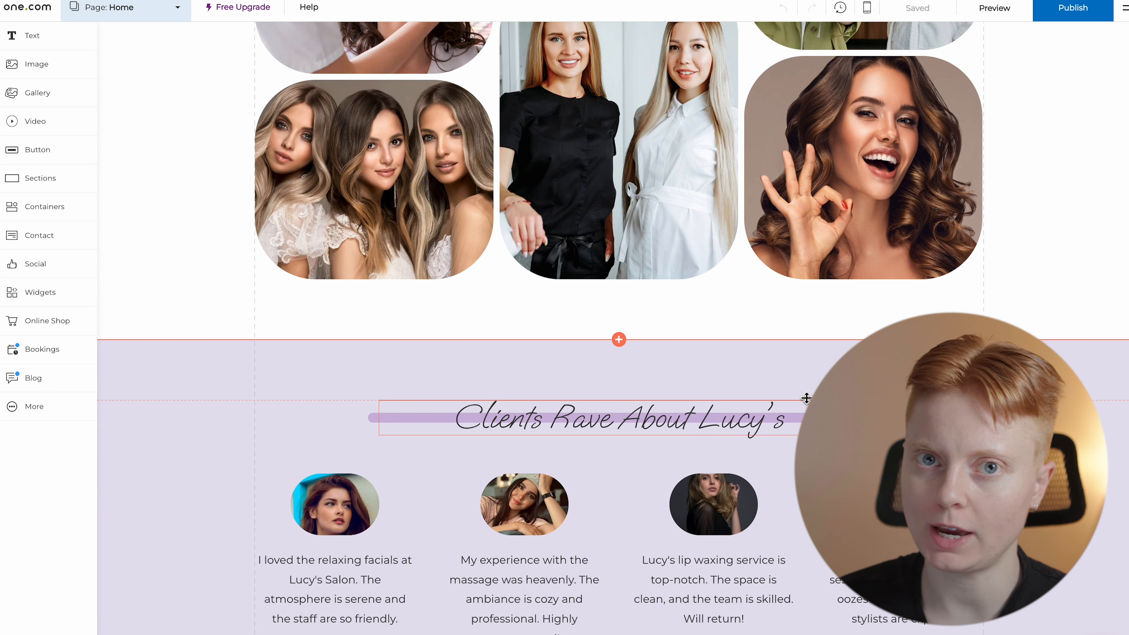
scroll(807, 399, "down", 3)
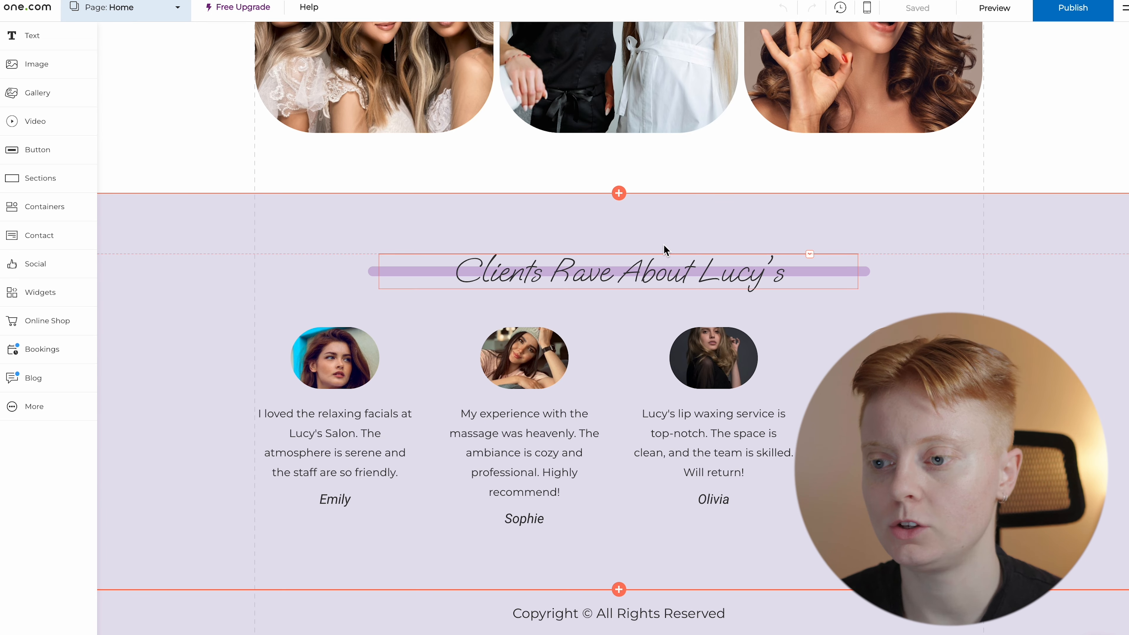
left_click(620, 194)
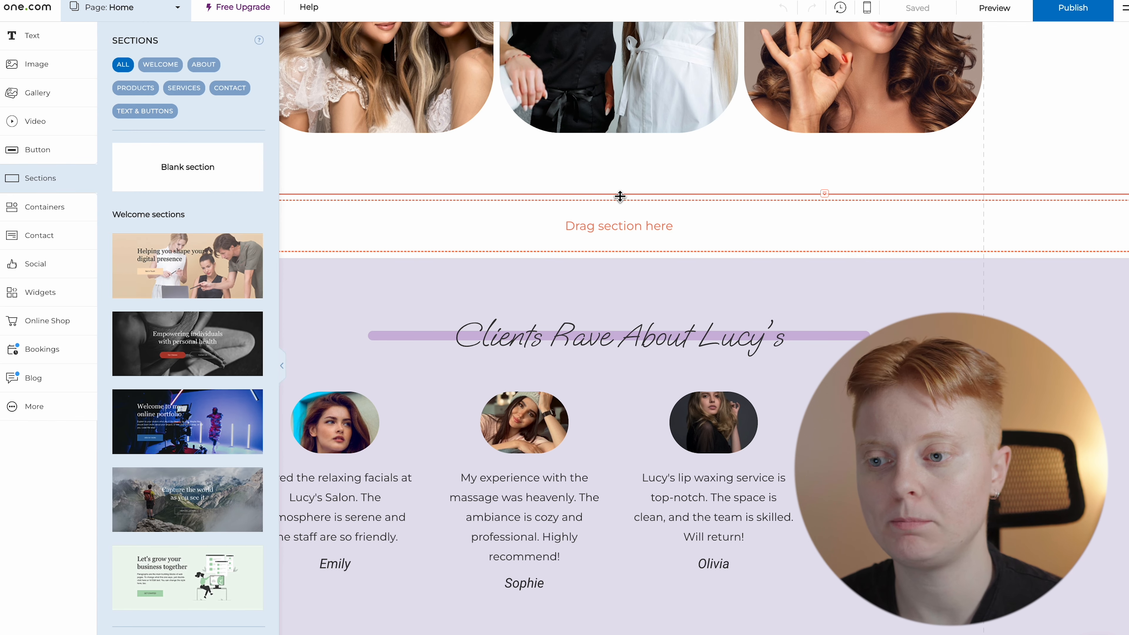
left_click(236, 179)
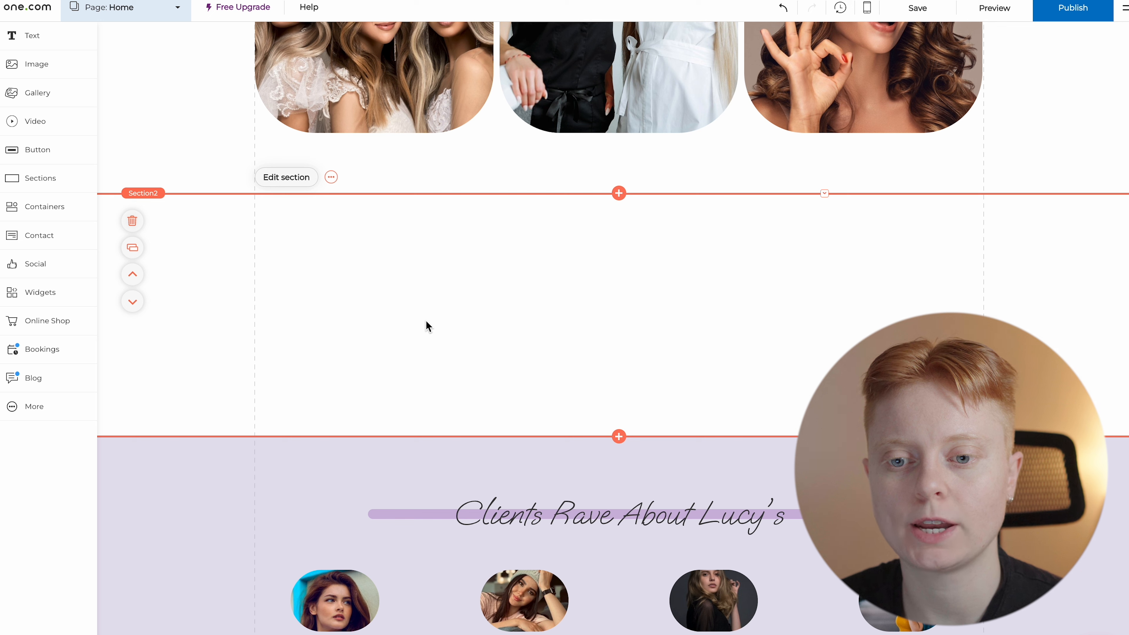
- Add a Google Maps widget to the new blank section and set it to full width
left_click(76, 301)
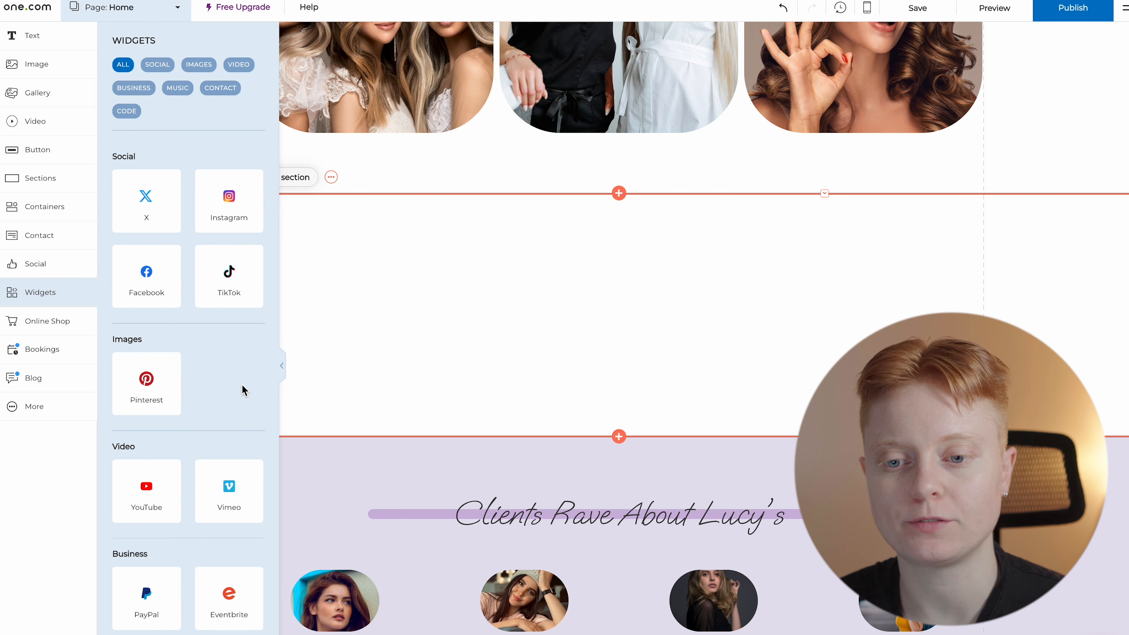
scroll(242, 384, "down", 3)
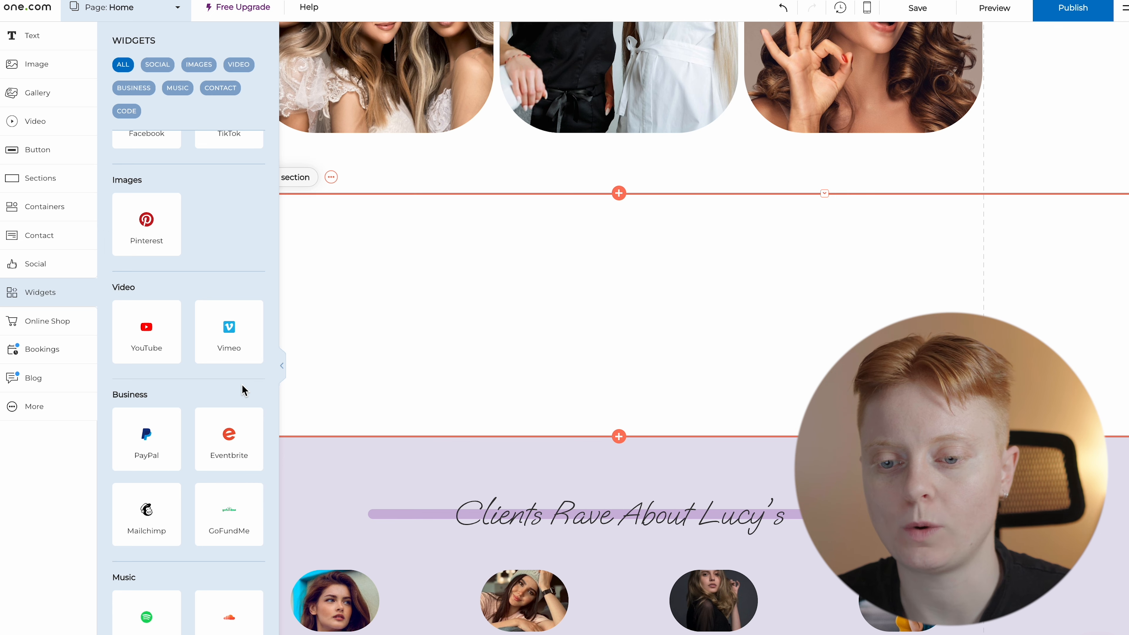
scroll(242, 384, "down", 4)
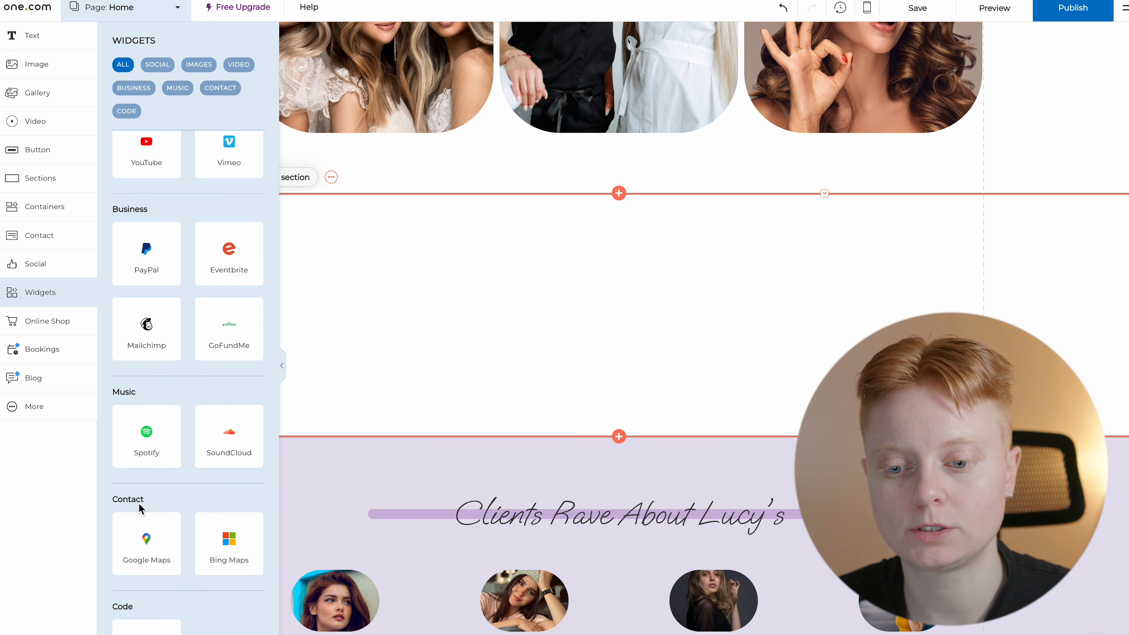
left_click(147, 545)
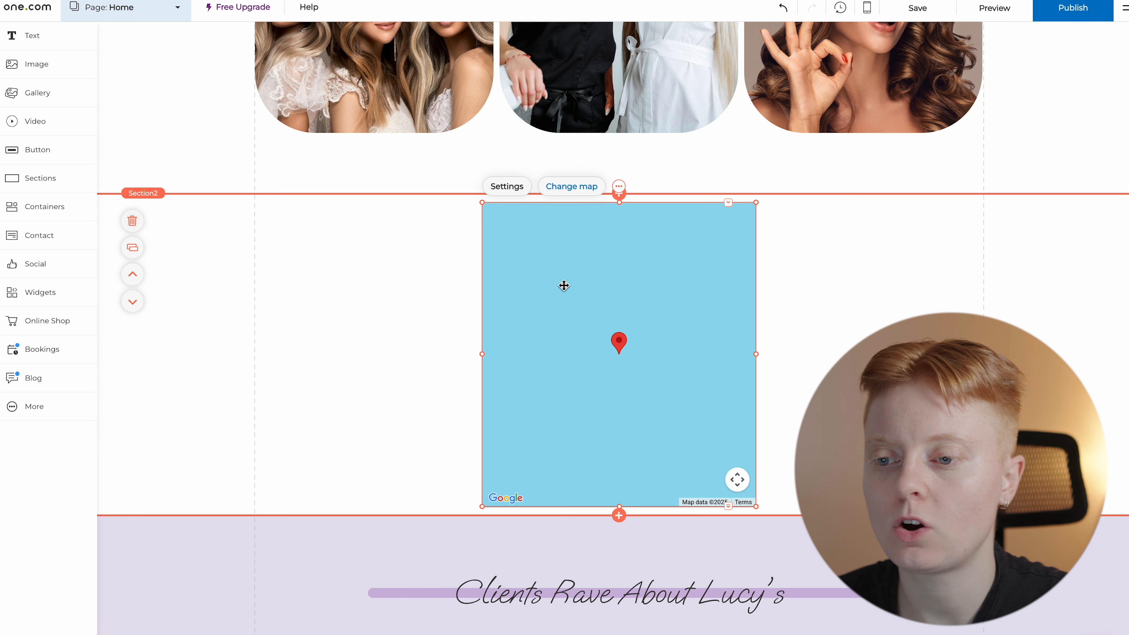
left_click(518, 192)
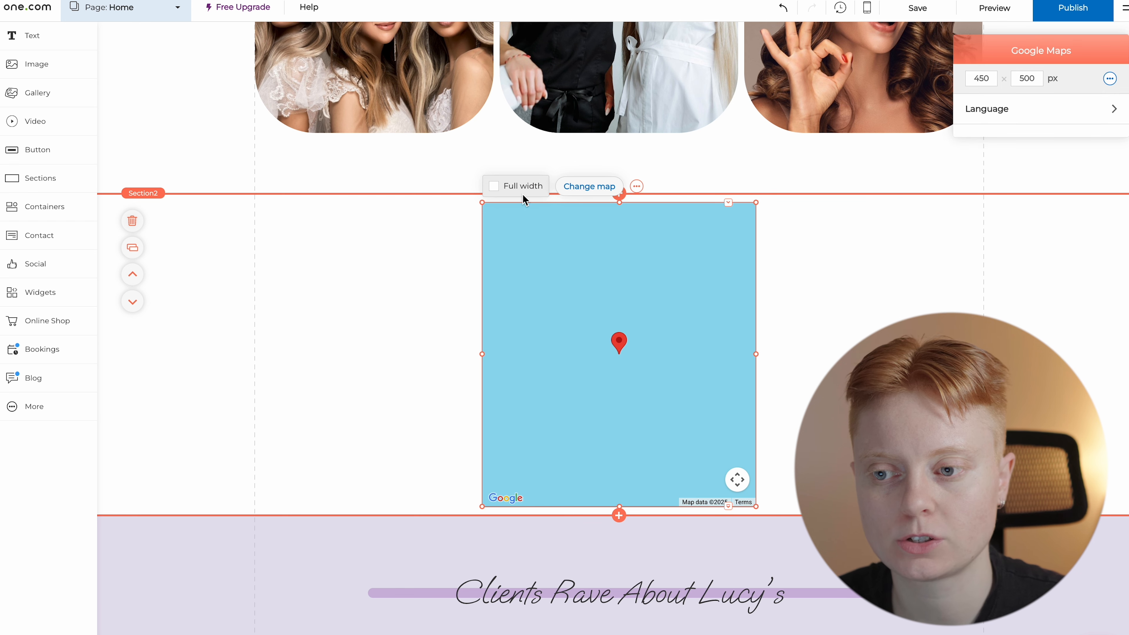
left_click(494, 187)
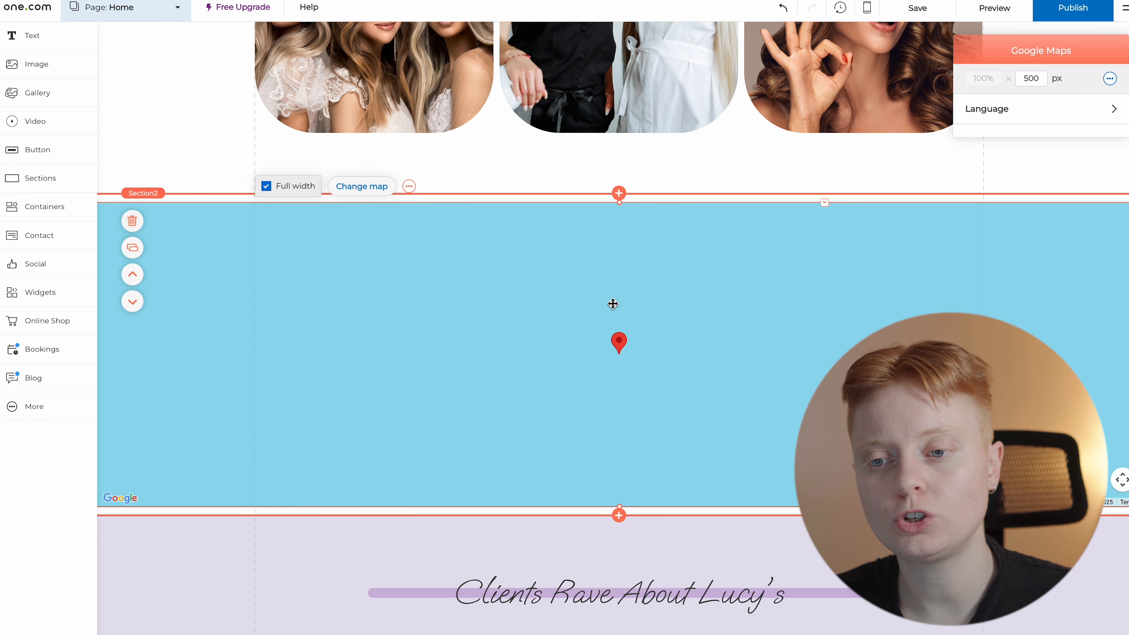
- Change the map's address to London, UK, using the suggested location
left_click(382, 194)
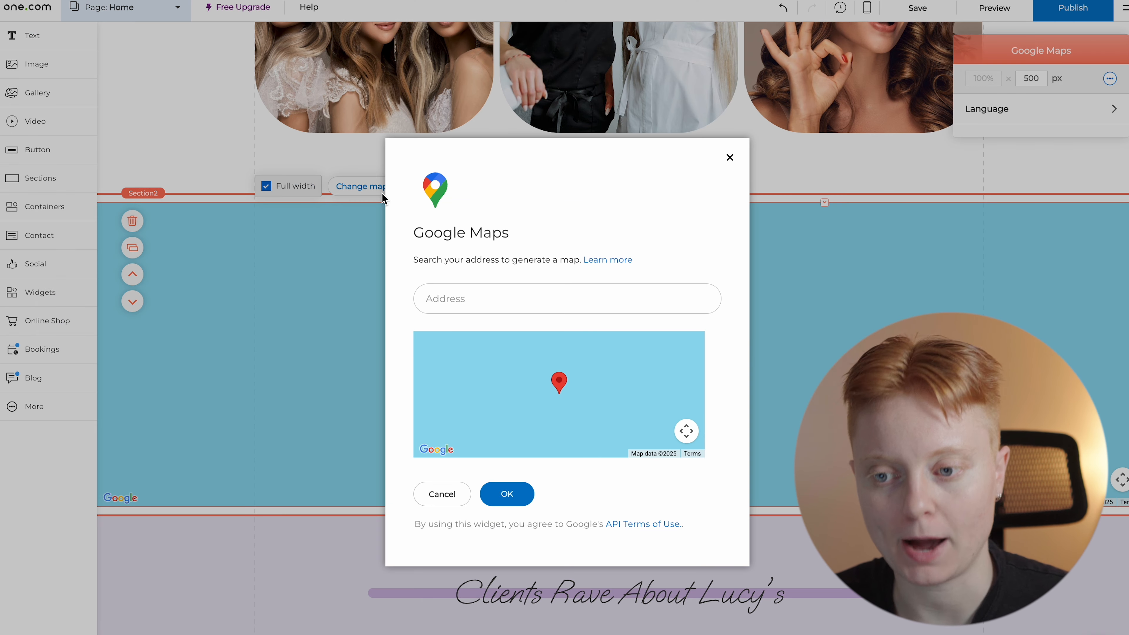
left_click(504, 301)
type("London")
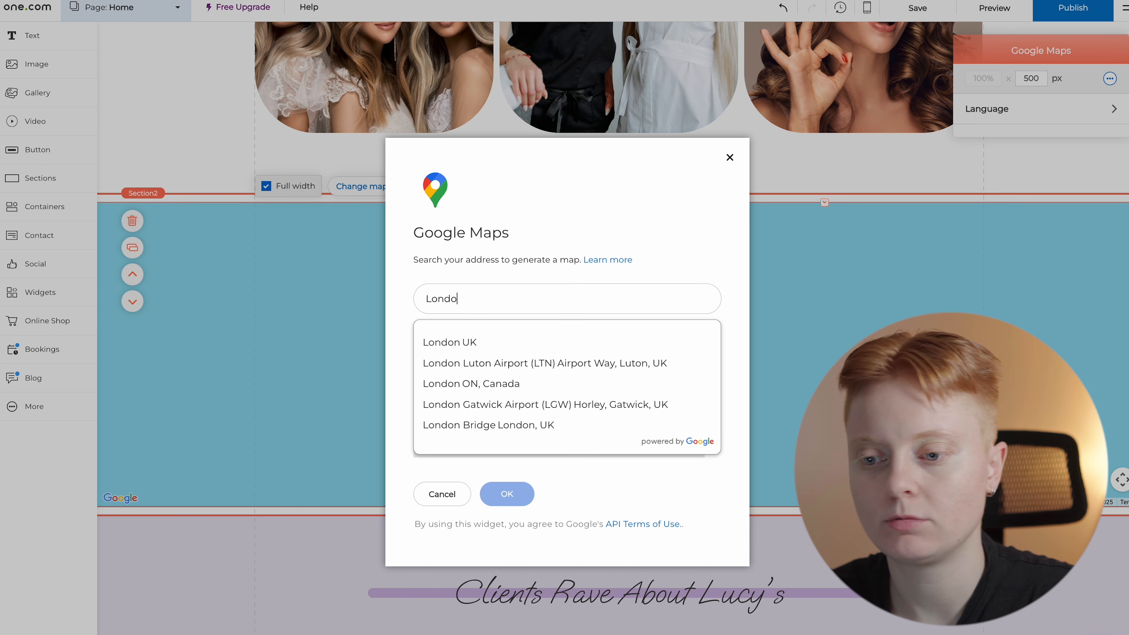
left_click(477, 340)
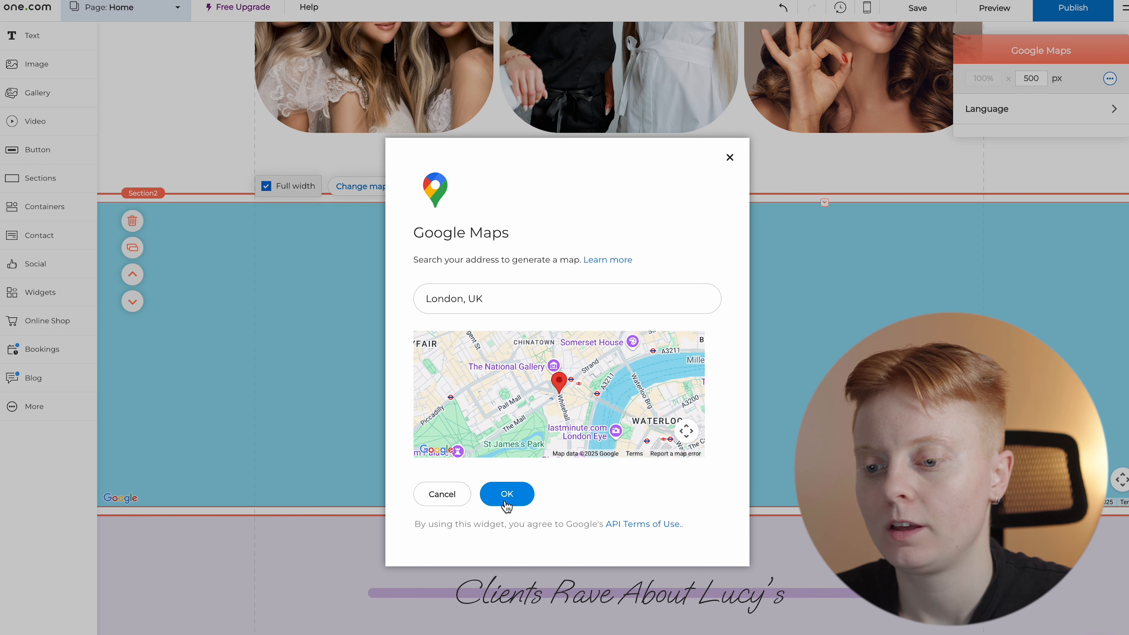
left_click(505, 499)
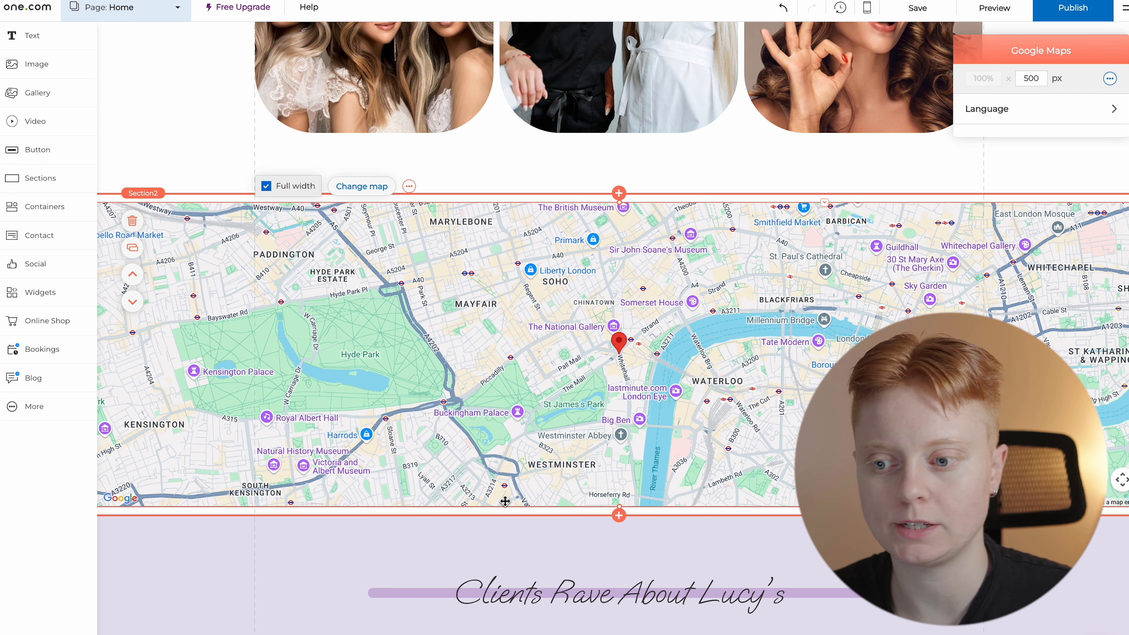
- Shorten the map section so its lower edge meets the bottom of the map
left_click(682, 513)
left_click_drag(682, 514, 683, 504)
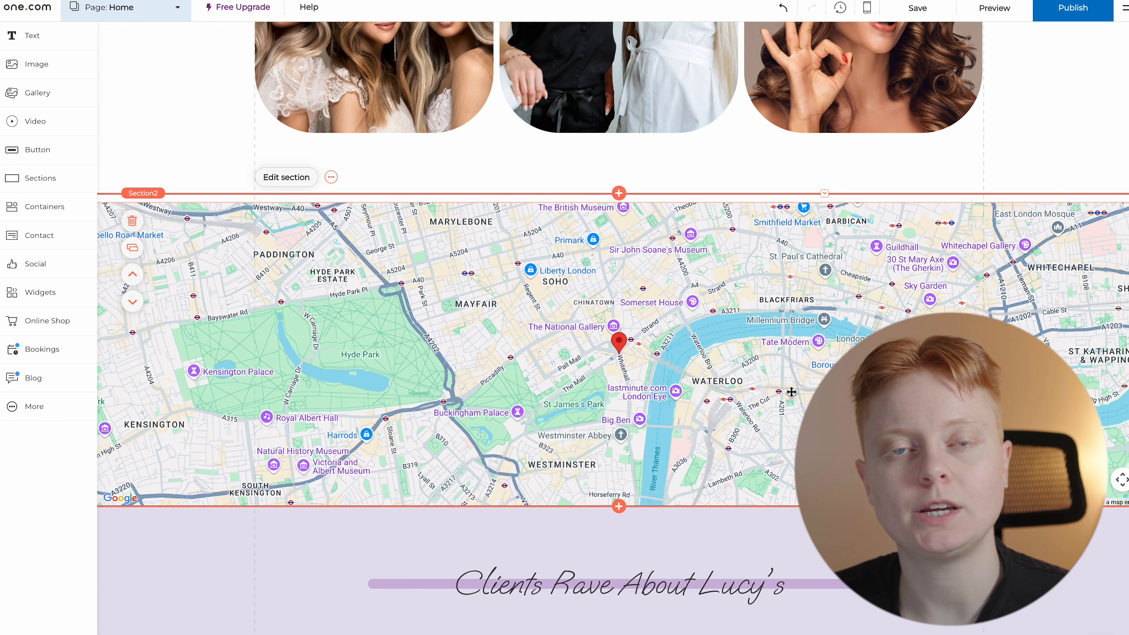
scroll(791, 392, "up", 2)
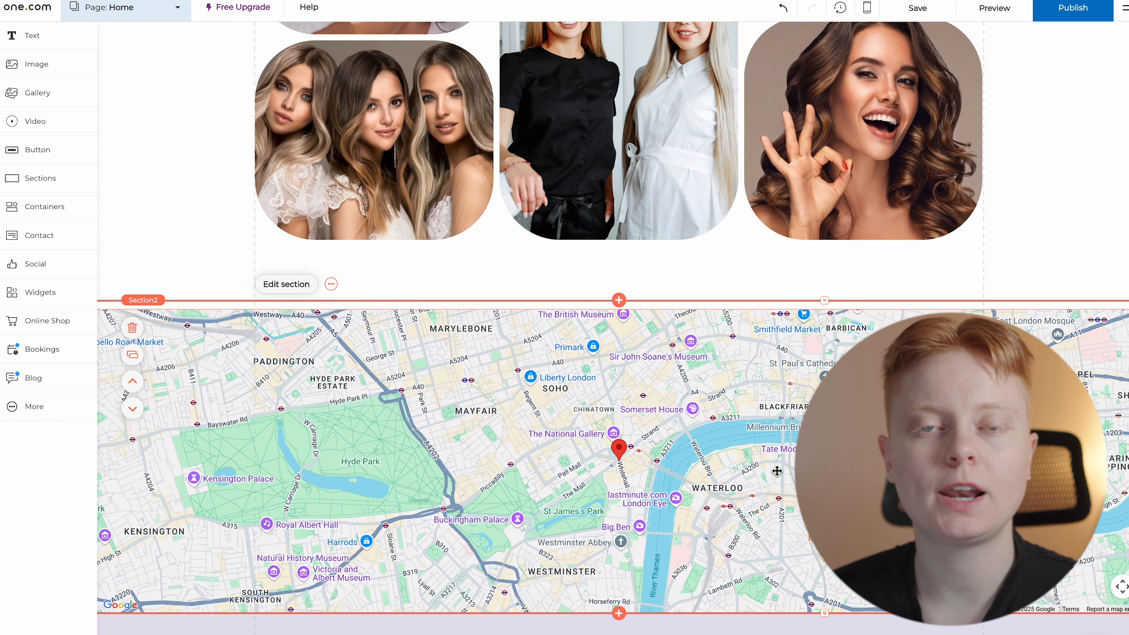
- Start replacing the photo beside "Pamper Yourselves with Luxurious Deals" and search the free one.com images for "beauty salon"
scroll(777, 471, "up", 20)
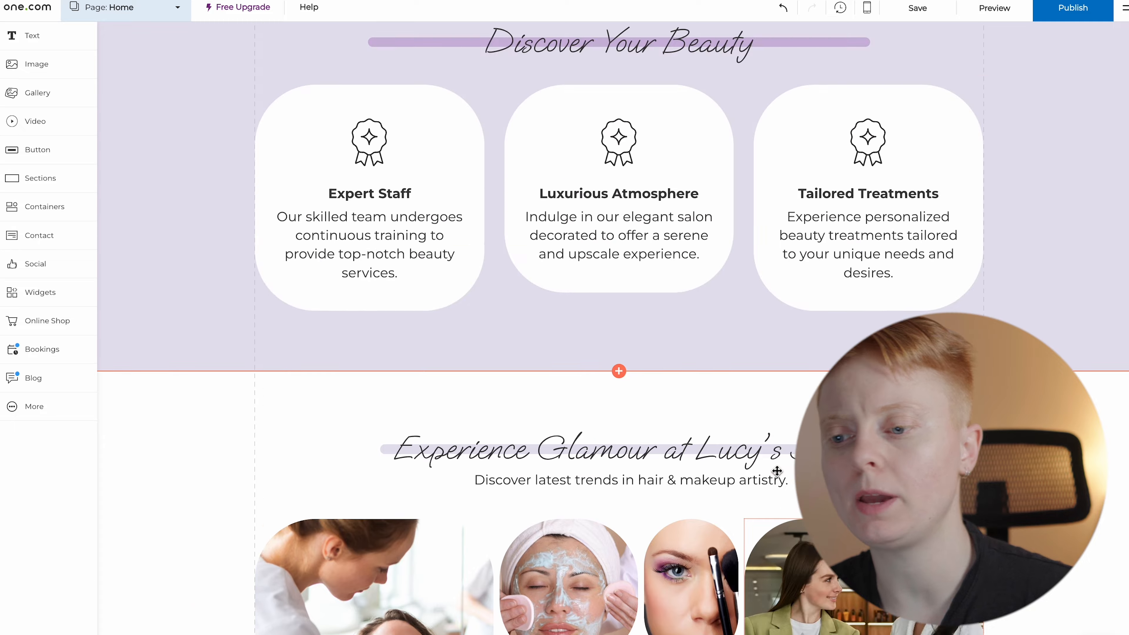
scroll(778, 471, "up", 4)
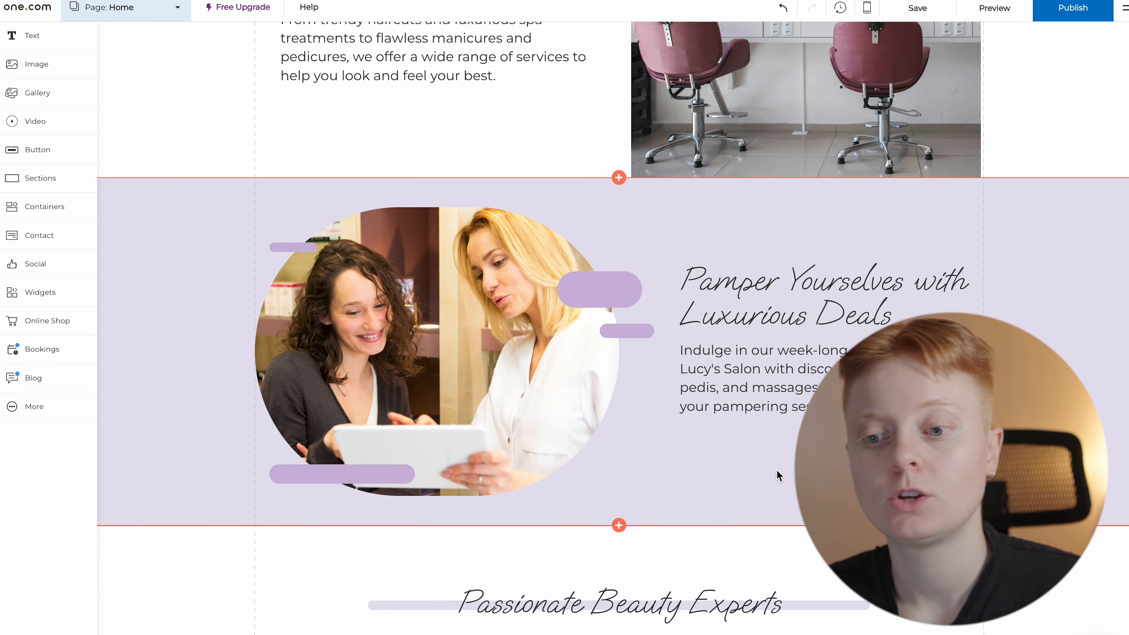
left_click(576, 410)
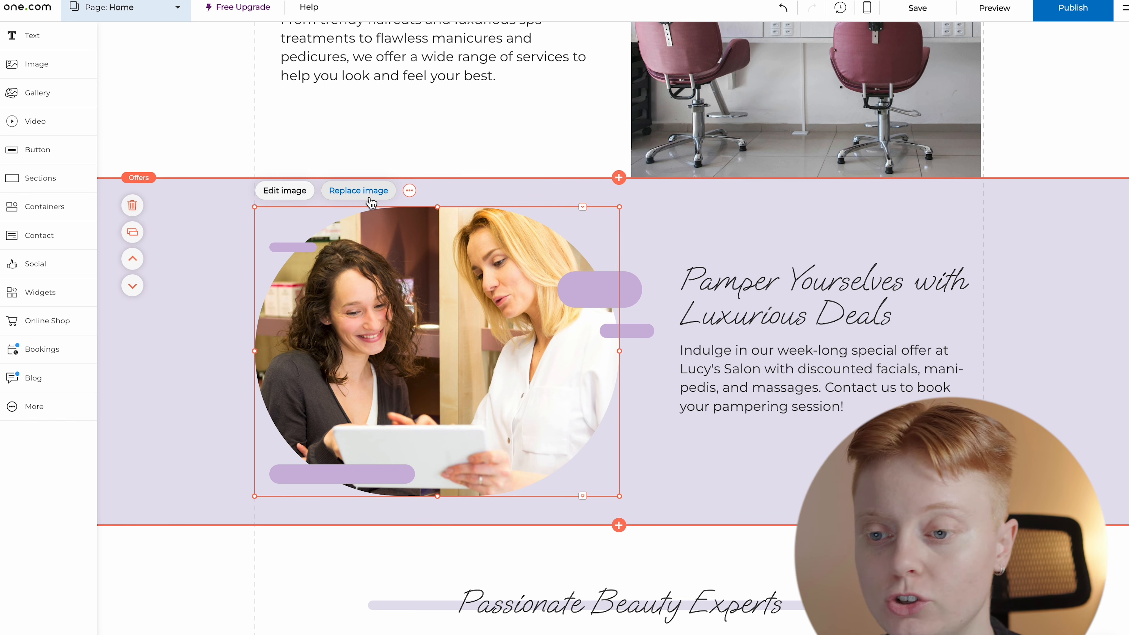
left_click(364, 192)
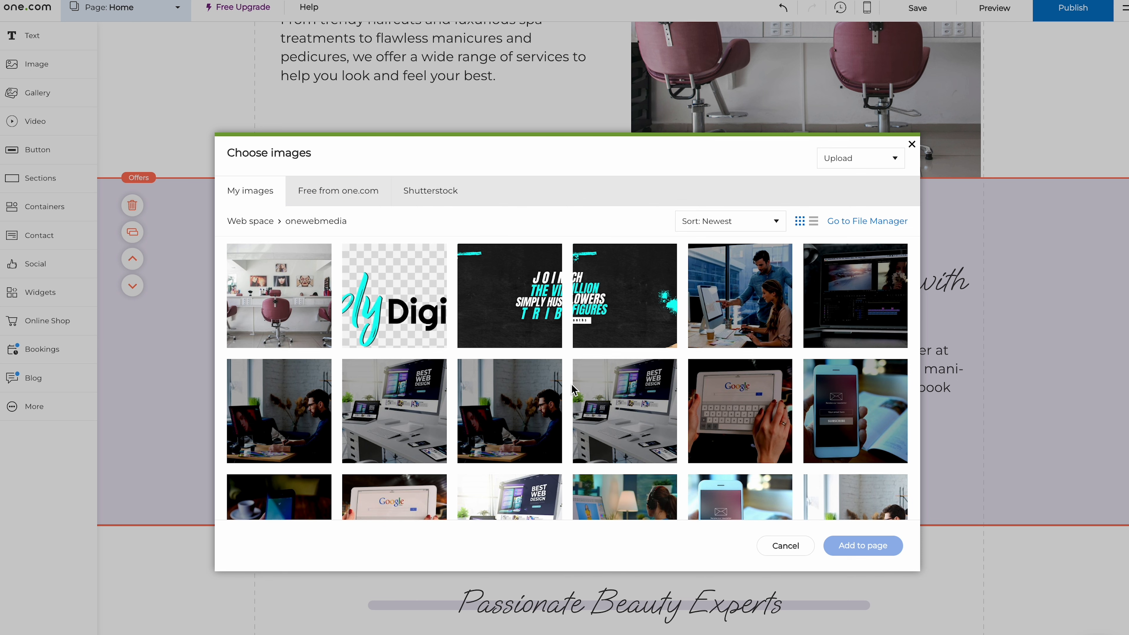
left_click(363, 194)
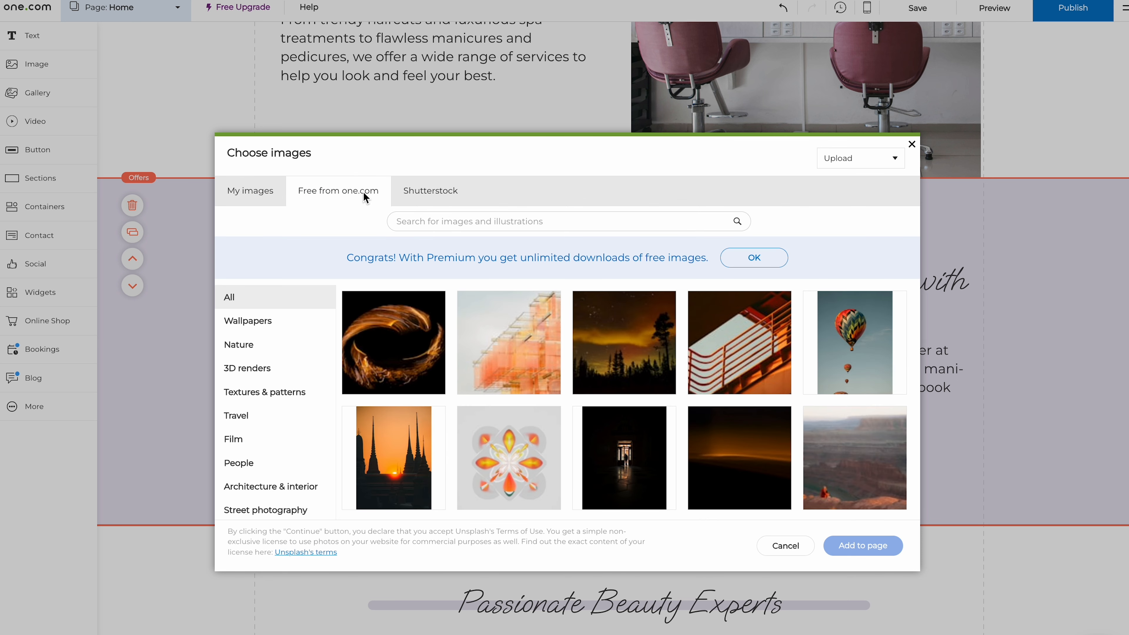
left_click(535, 222)
type("beauty")
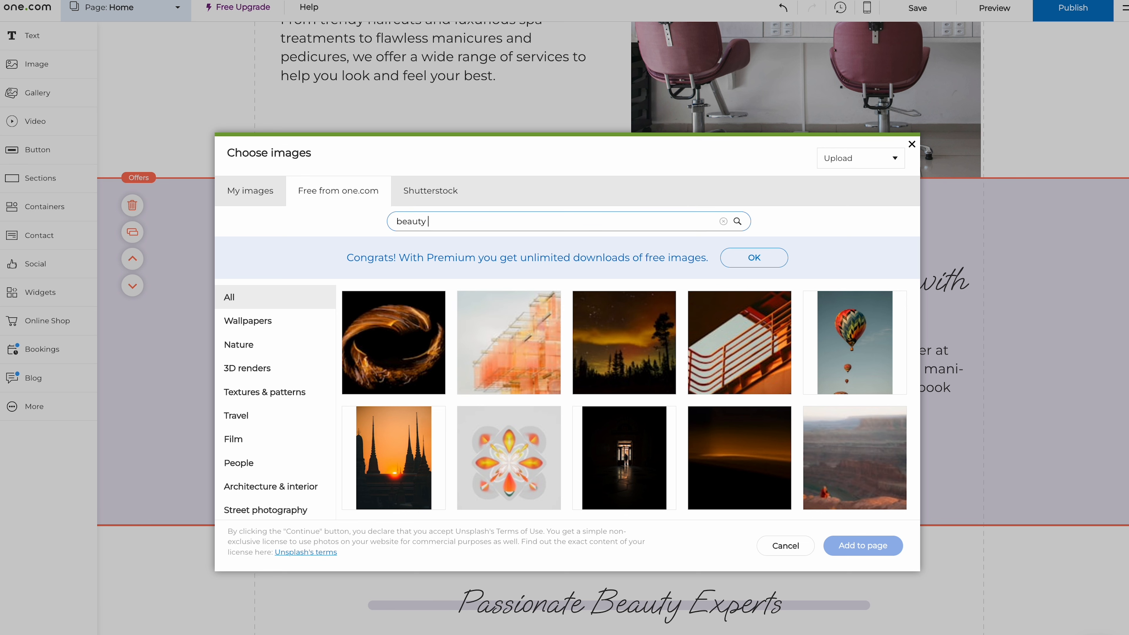
key("Return")
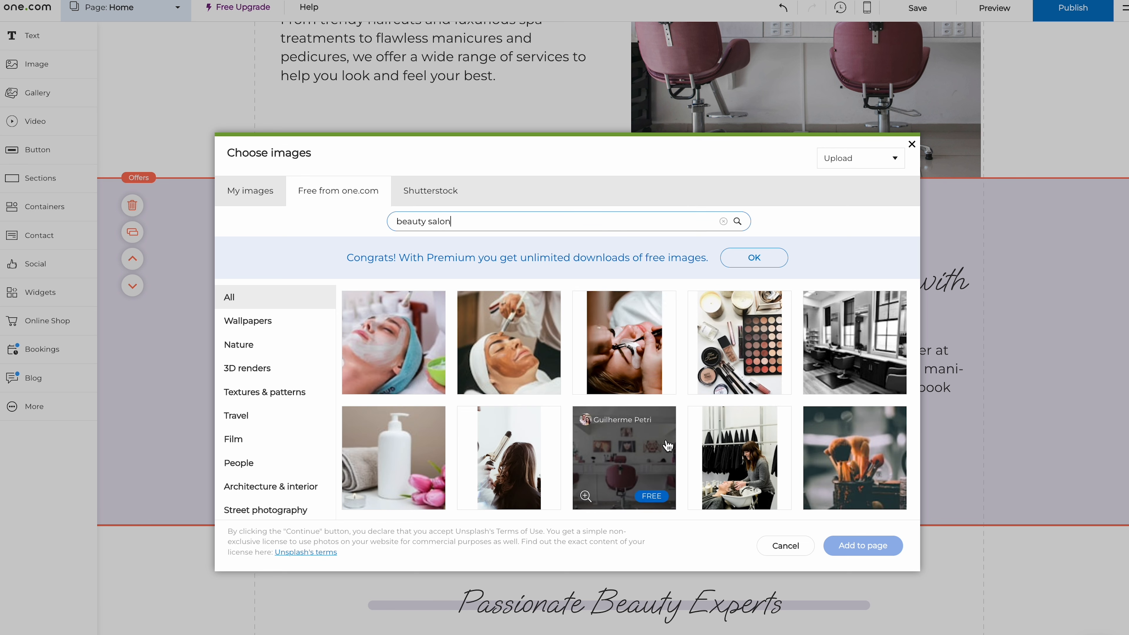
- Replace the photo with the free image of a smiling stylist blow-drying a client's short hair
scroll(669, 446, "down", 5)
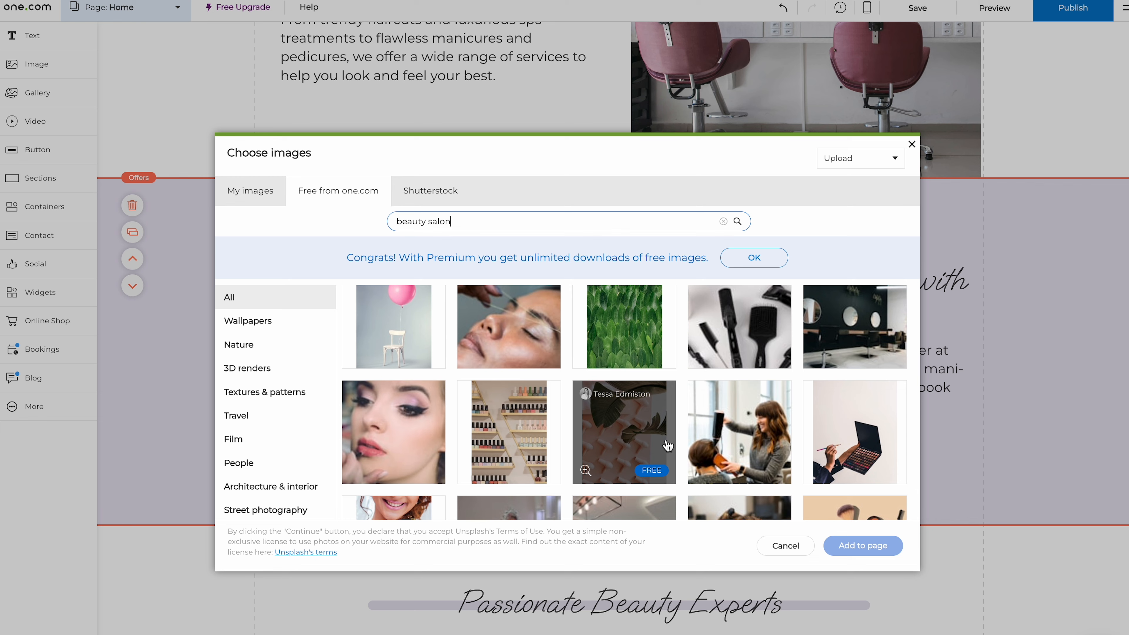
scroll(668, 446, "down", 2)
left_click(725, 360)
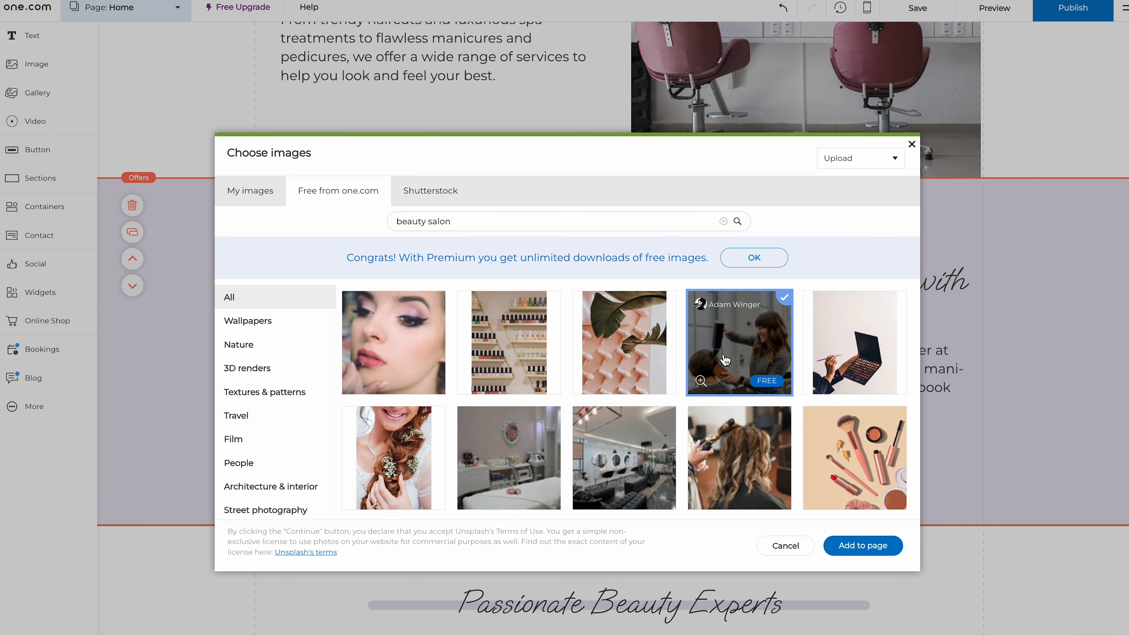
left_click(878, 550)
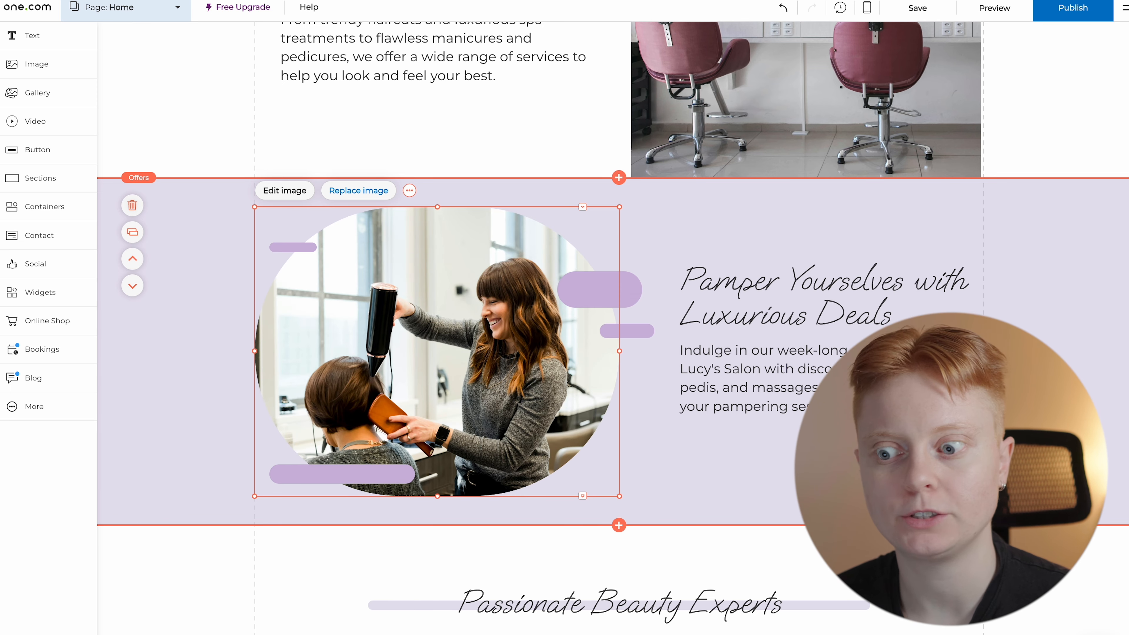
- Apply the light lavender colour theme to the Home page's About us section
scroll(614, 329, "up", 4)
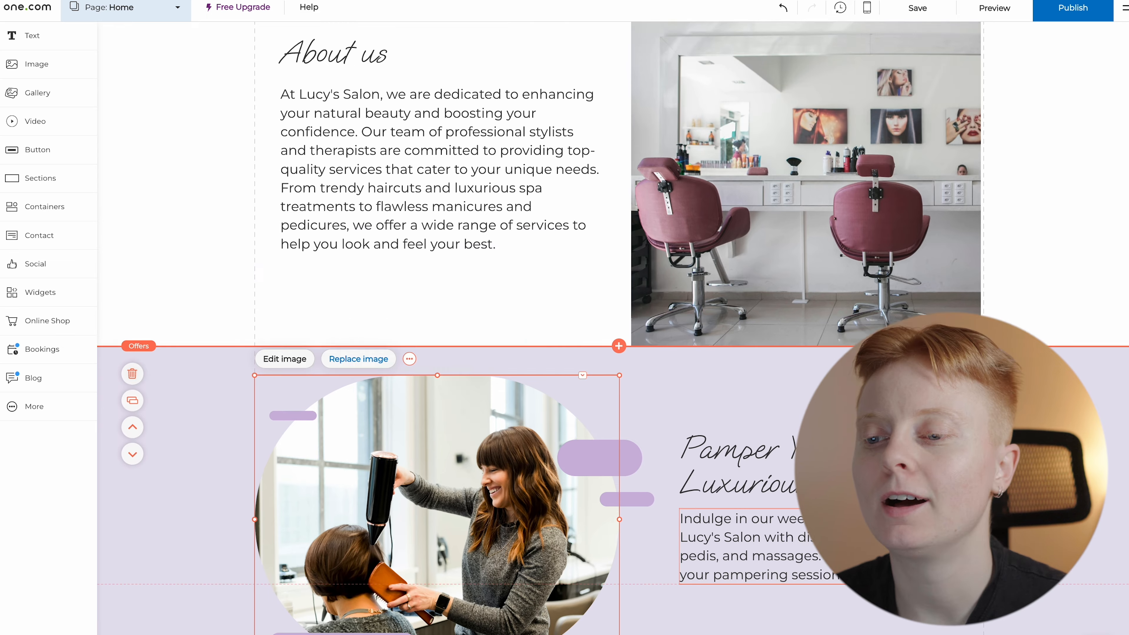
scroll(614, 329, "up", 8)
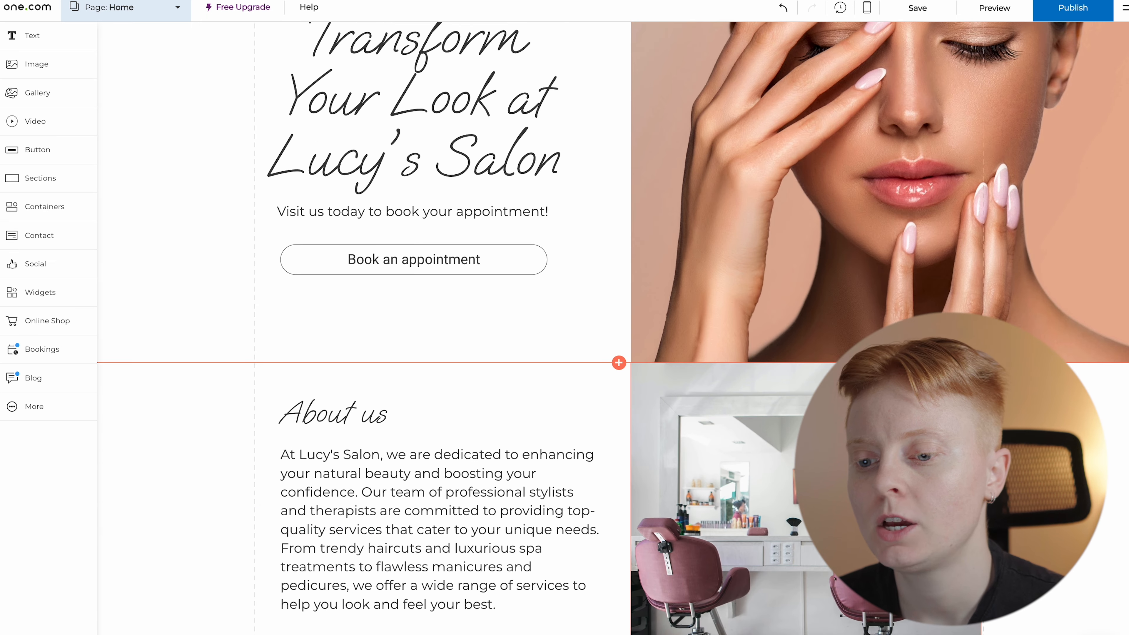
scroll(613, 330, "down", 3)
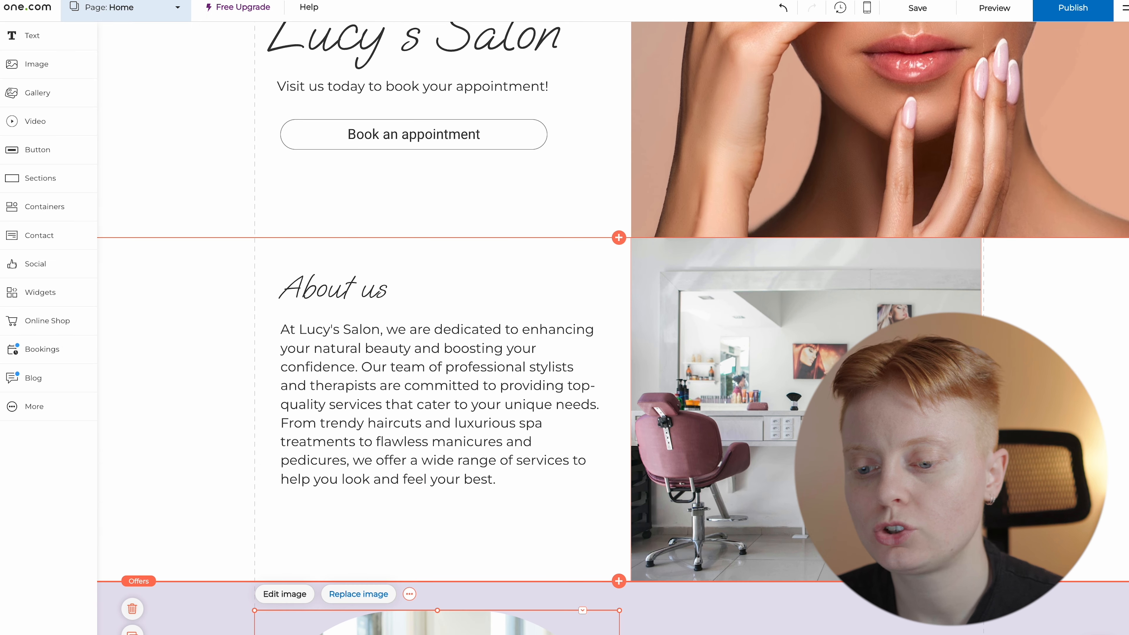
scroll(514, 266, "down", 1)
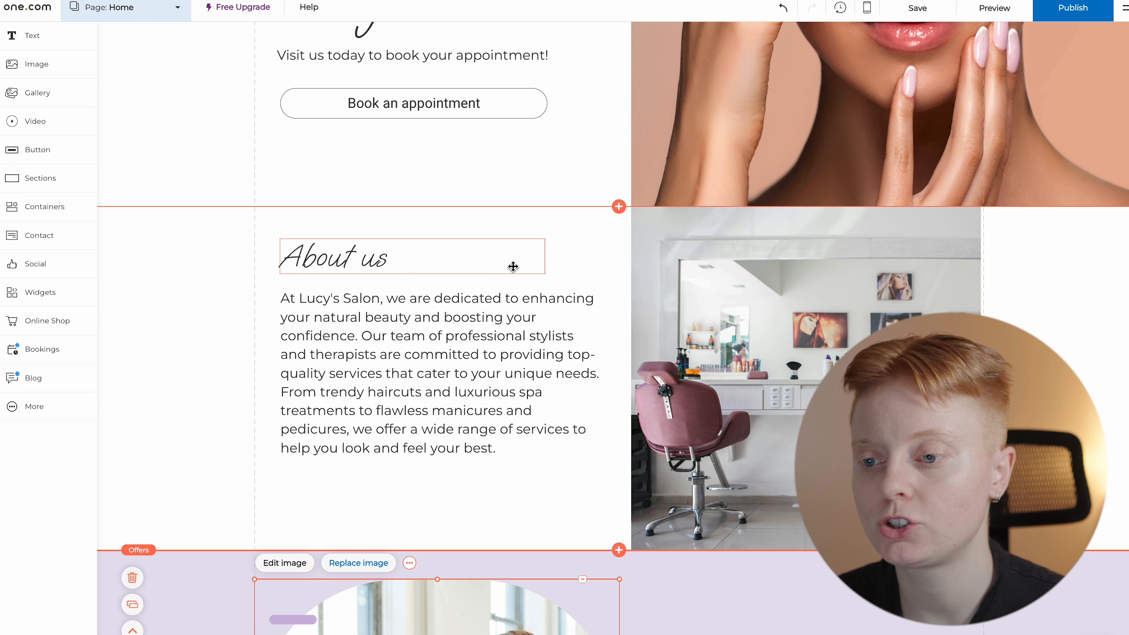
left_click(598, 242)
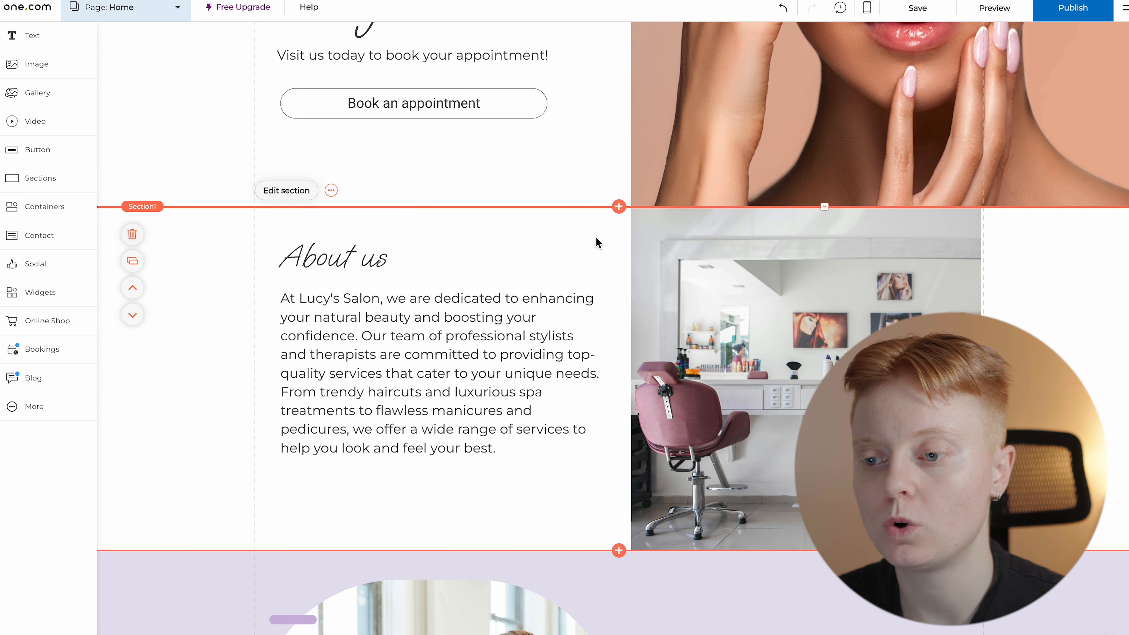
left_click(675, 595)
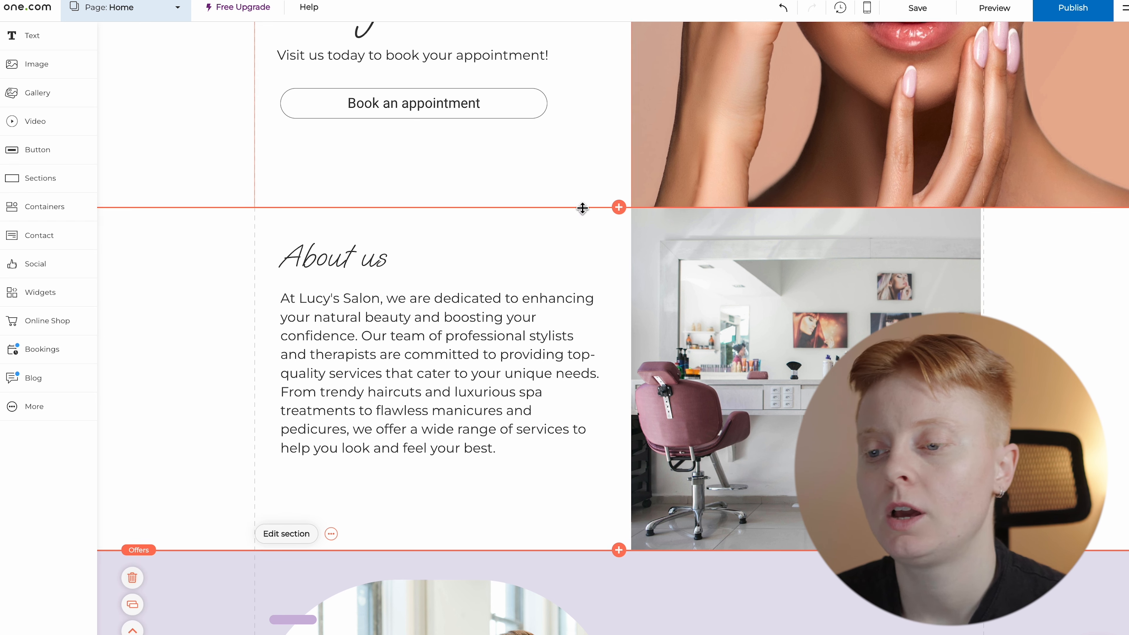
left_click(580, 214)
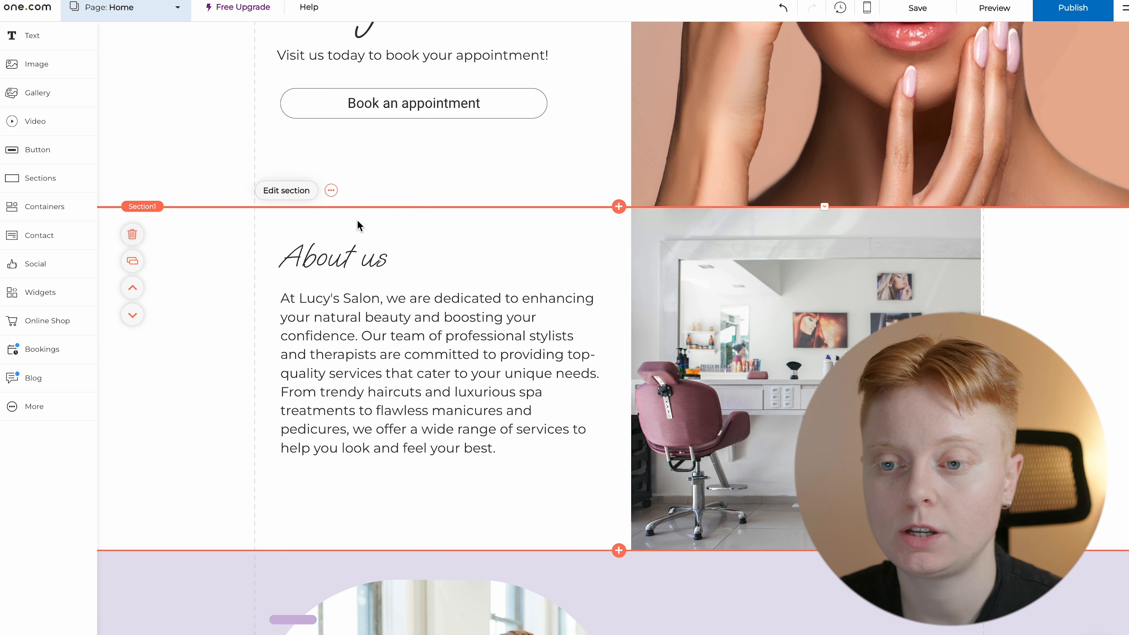
left_click(298, 204)
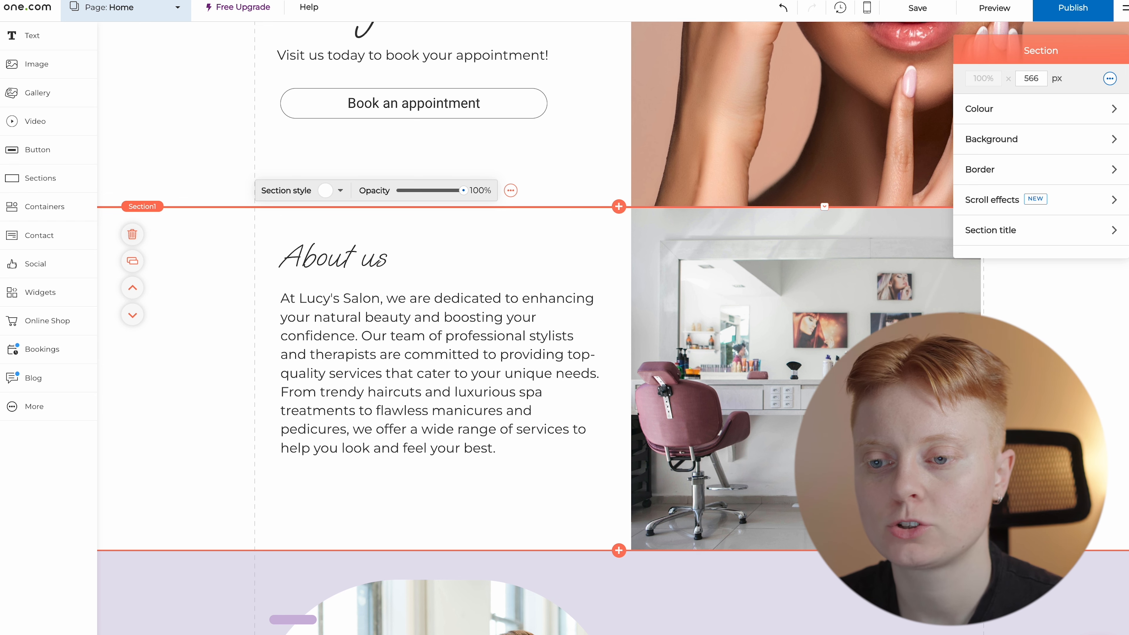
left_click(341, 191)
left_click(228, 231)
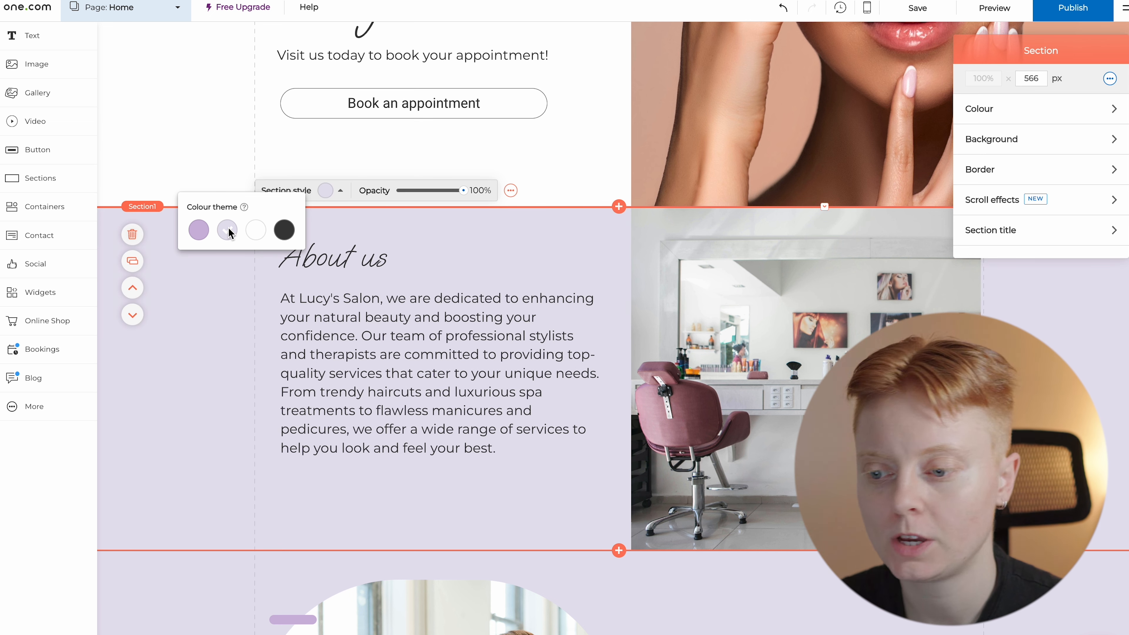
- Try the purple and dark colour themes on the About us section, and return it to light lavender
left_click(200, 234)
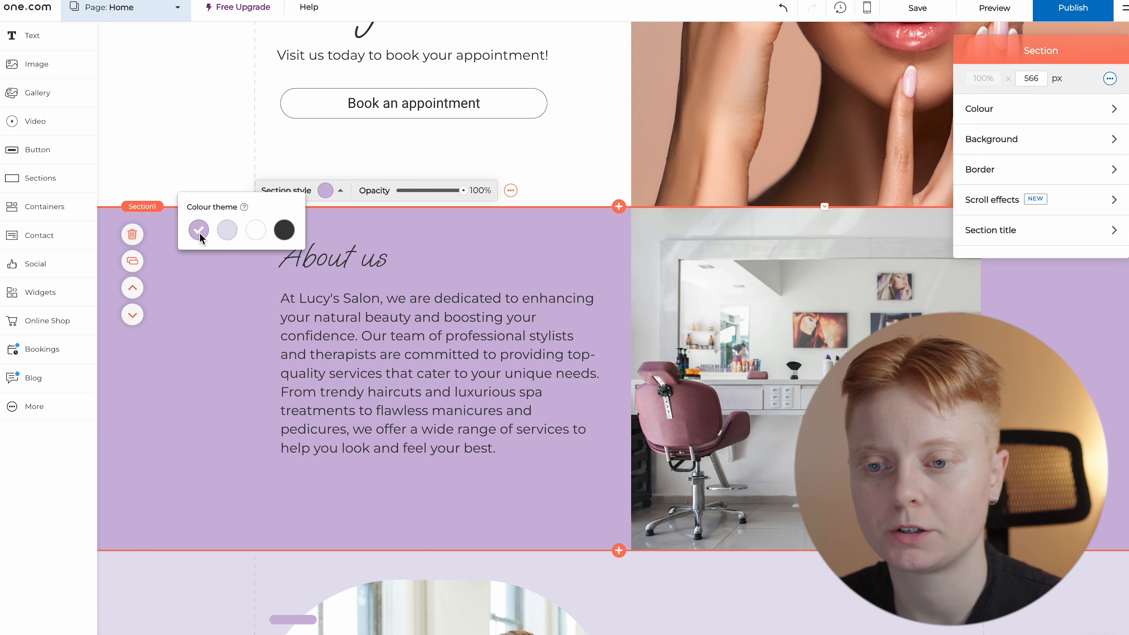
left_click(284, 232)
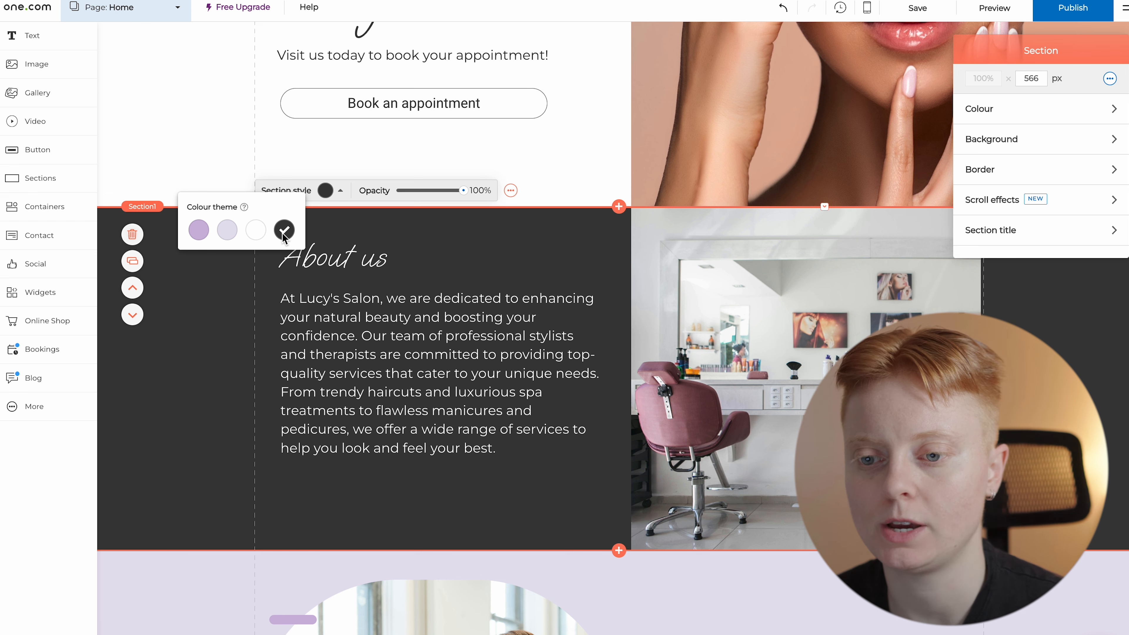
left_click(231, 231)
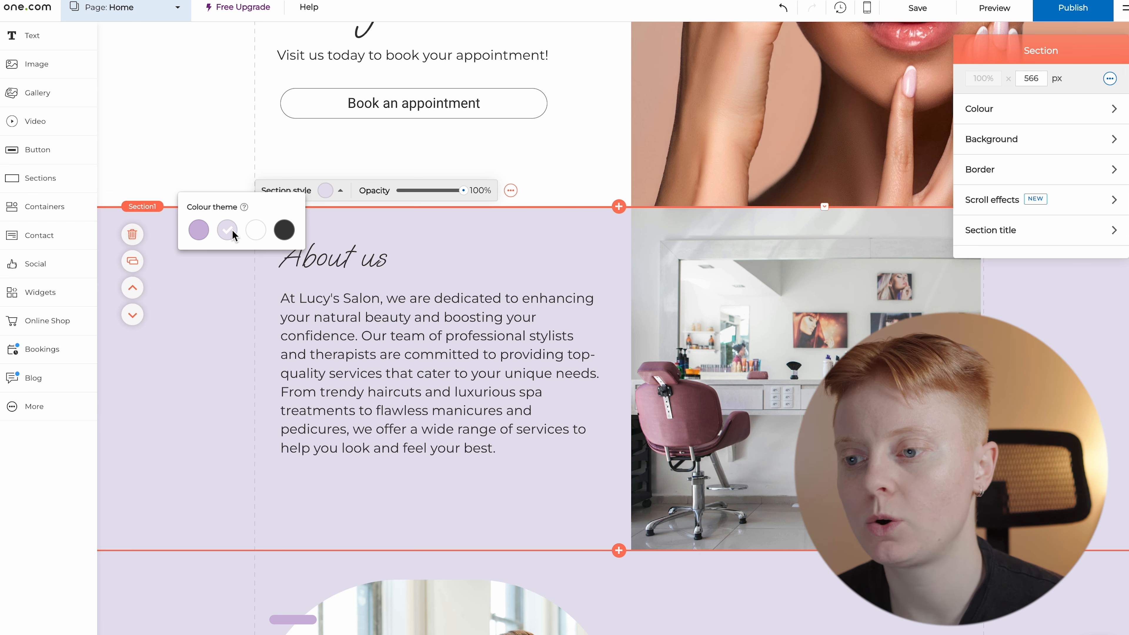
left_click(399, 242)
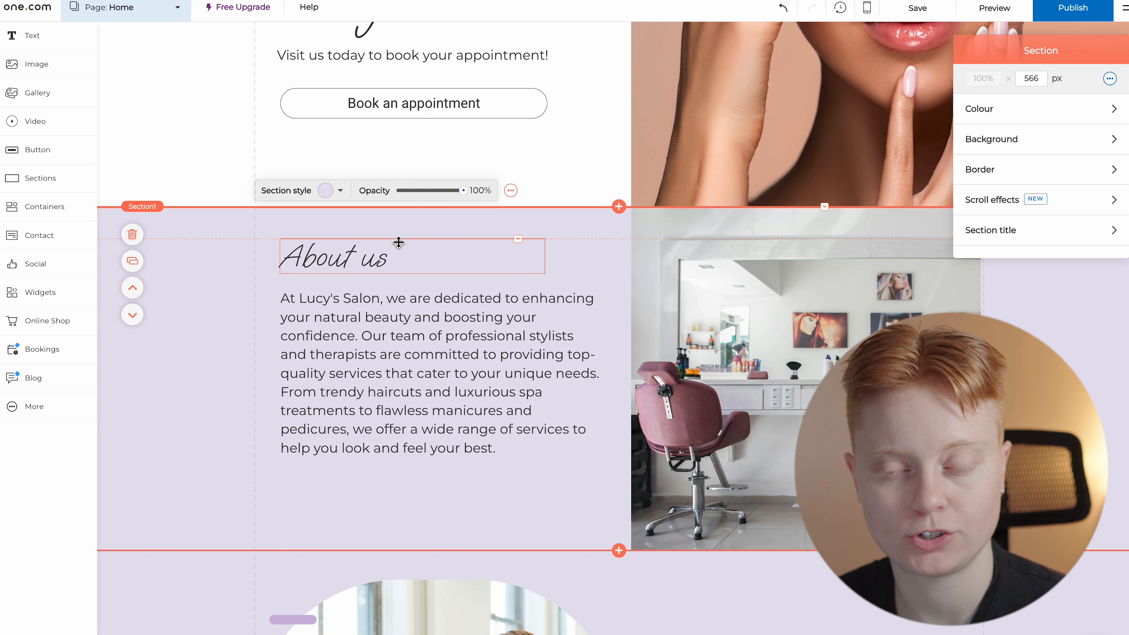
- Move the About us section down the Home page so it sits between the photo gallery and the map
scroll(491, 405, "up", 5)
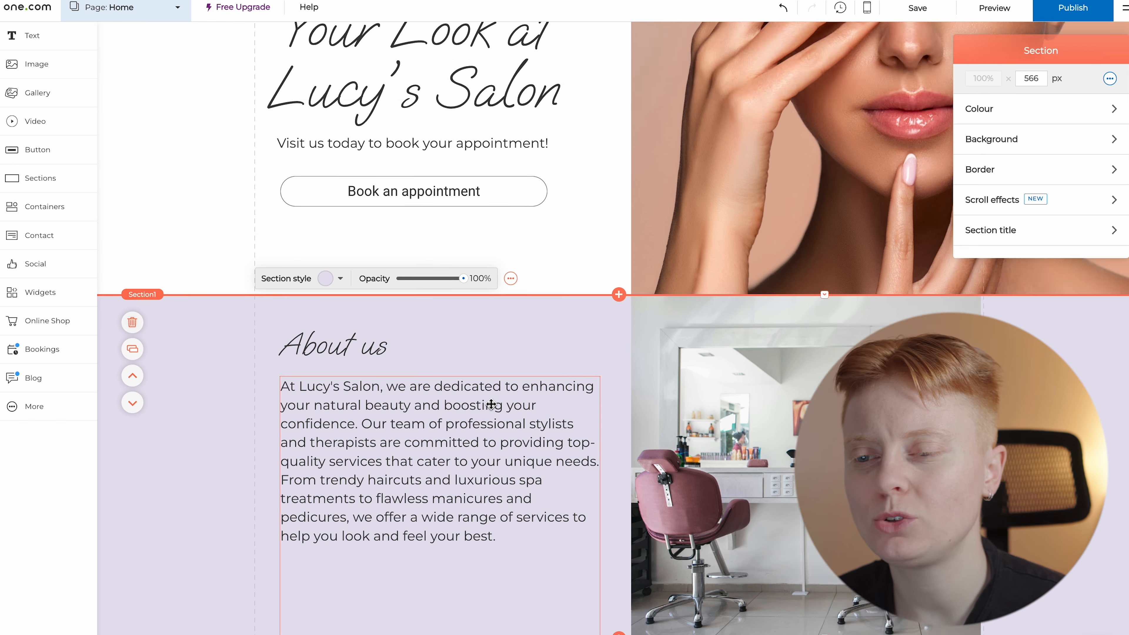
scroll(491, 405, "down", 3)
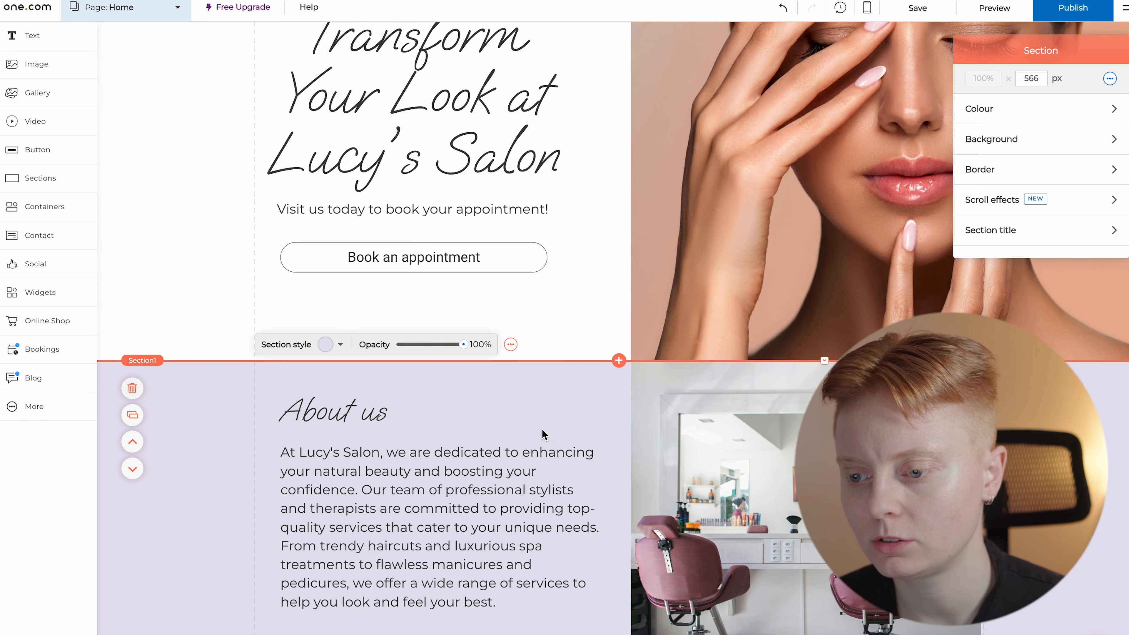
scroll(554, 441, "down", 1)
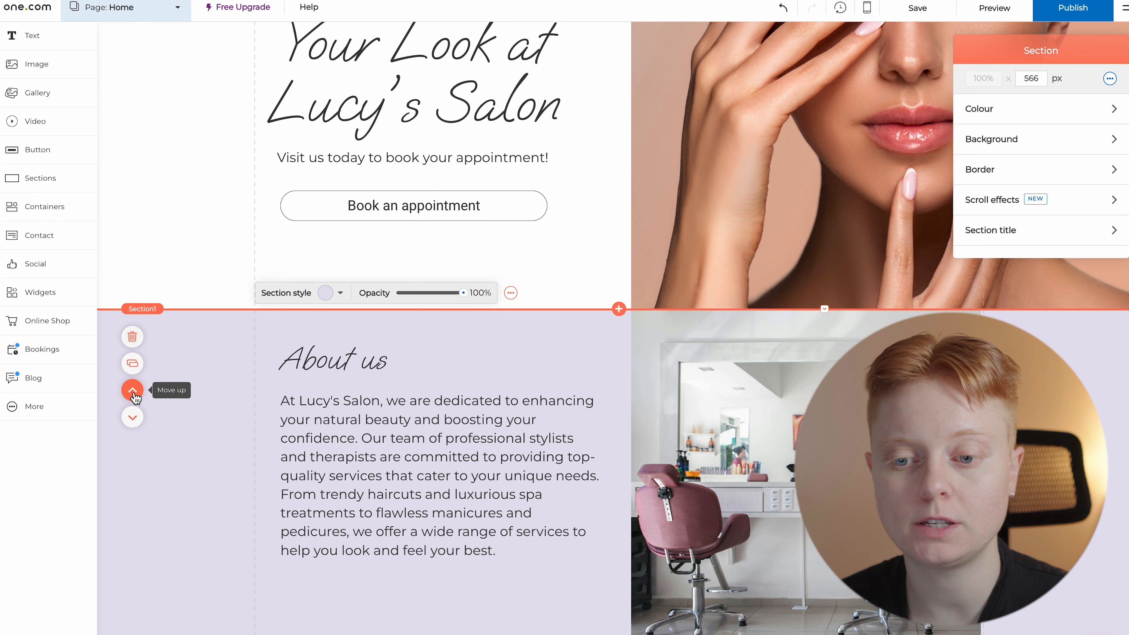
left_click(133, 418)
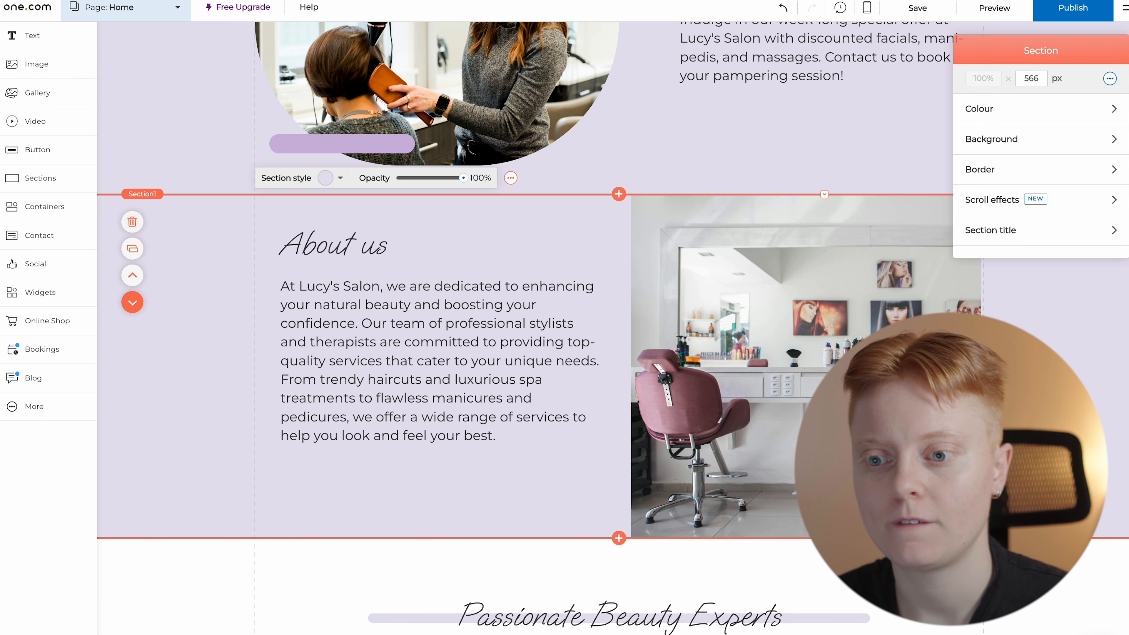
left_click(133, 305)
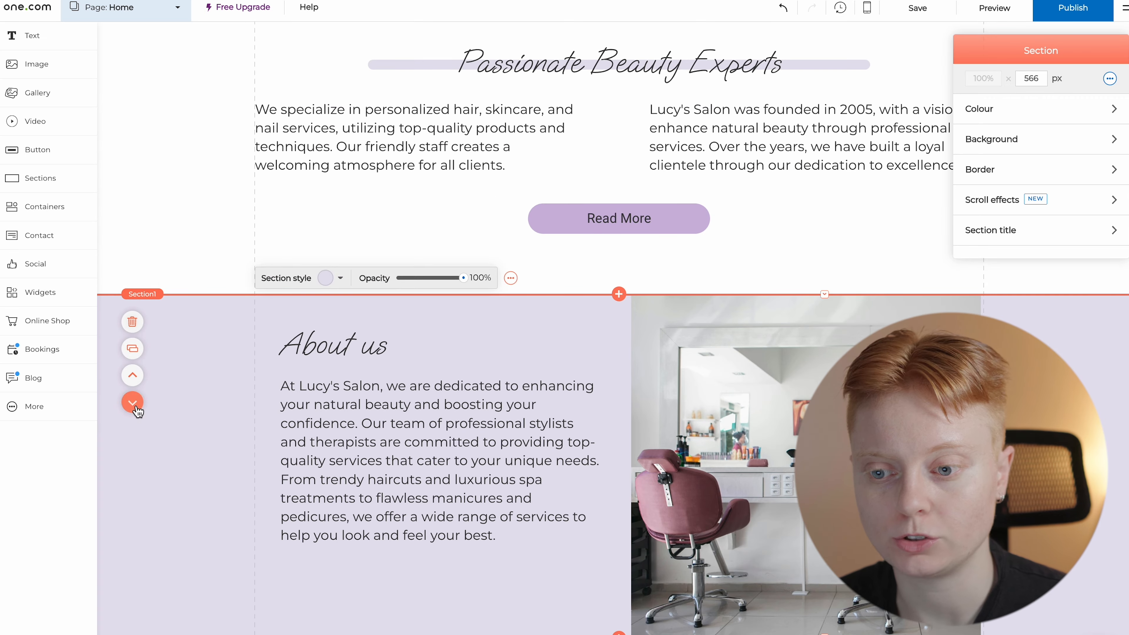
left_click(136, 406)
left_click(132, 303)
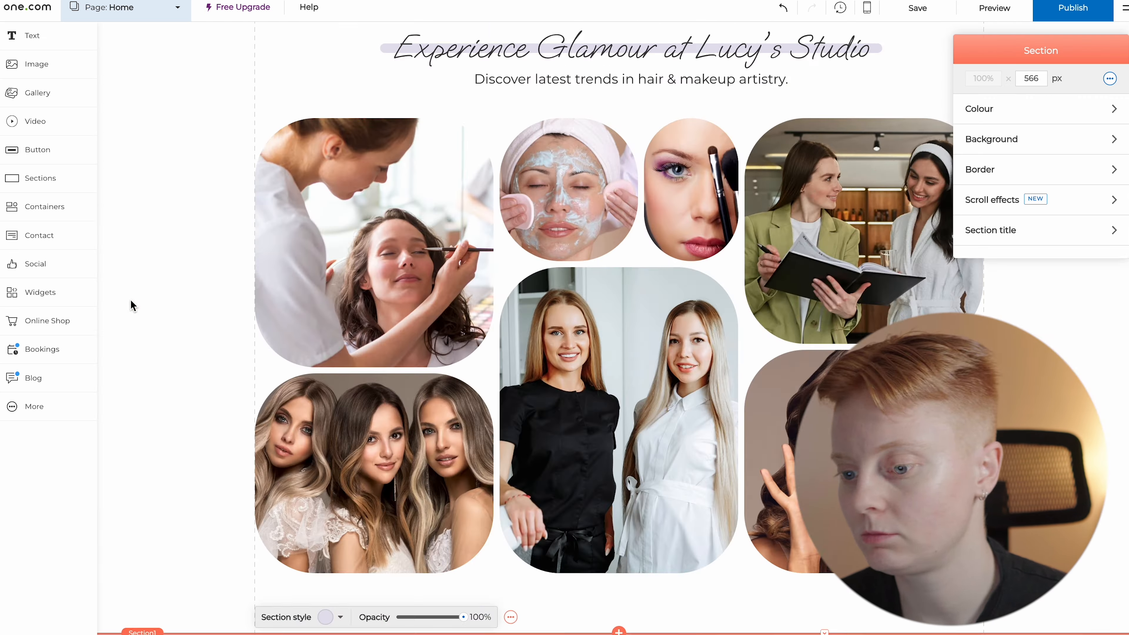
- Review the reordered Home page from the client reviews up to the header and save the website
scroll(351, 418, "down", 5)
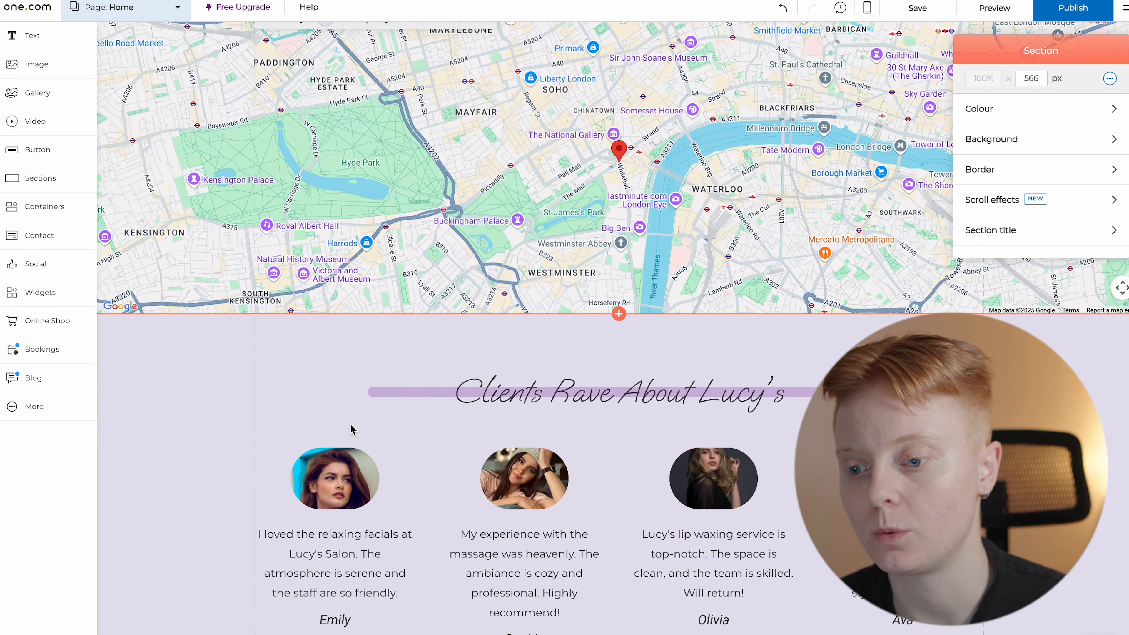
scroll(352, 427, "up", 10)
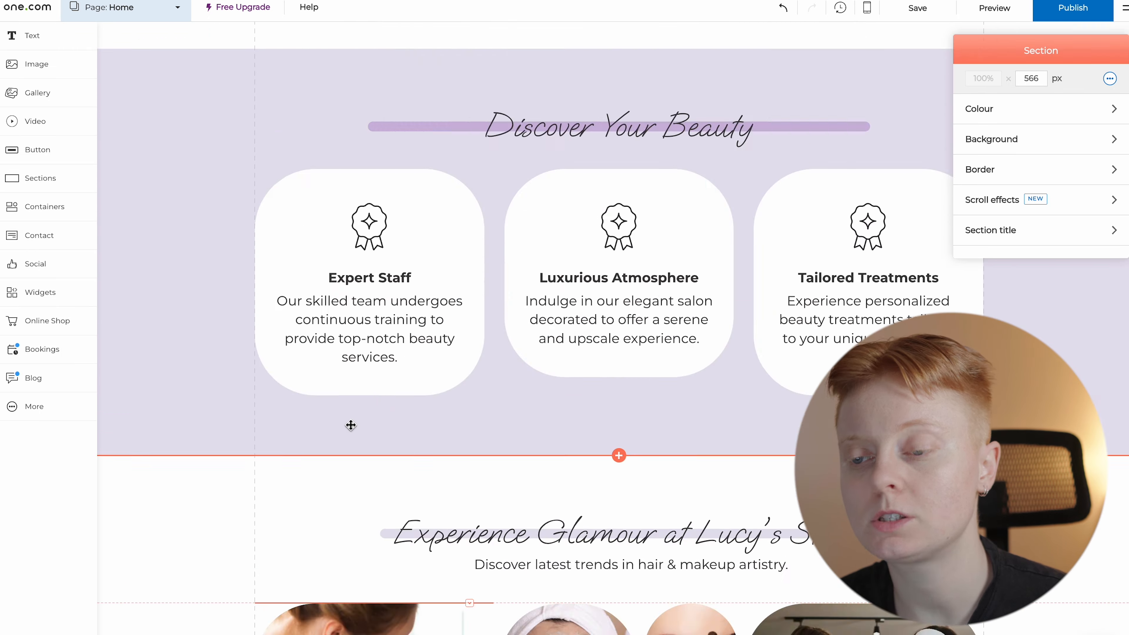
scroll(351, 426, "up", 8)
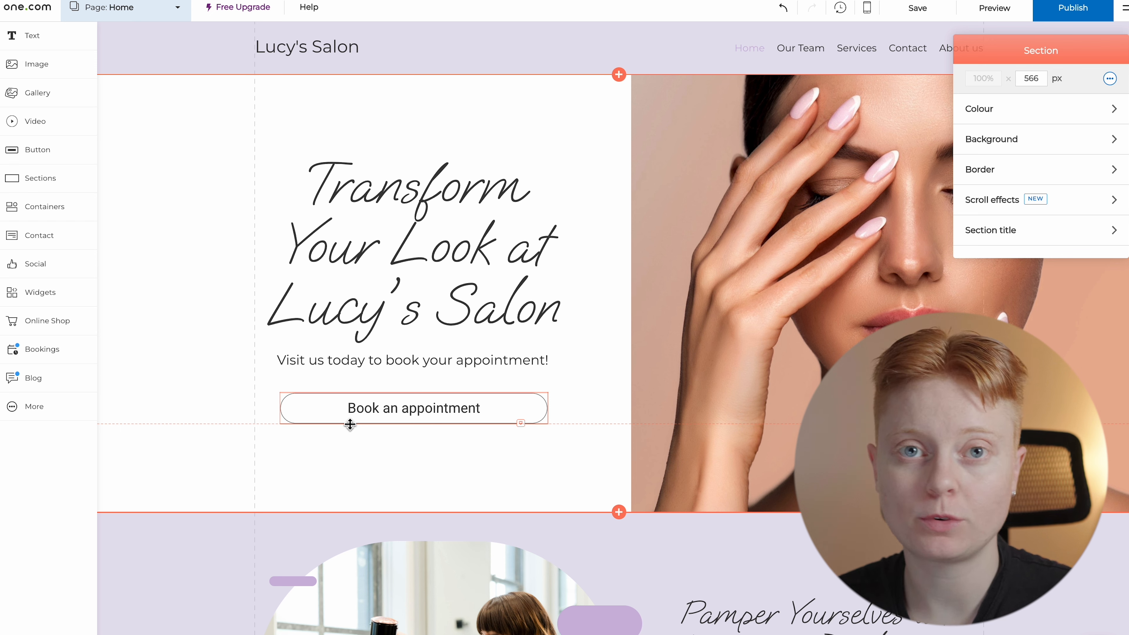
left_click(922, 11)
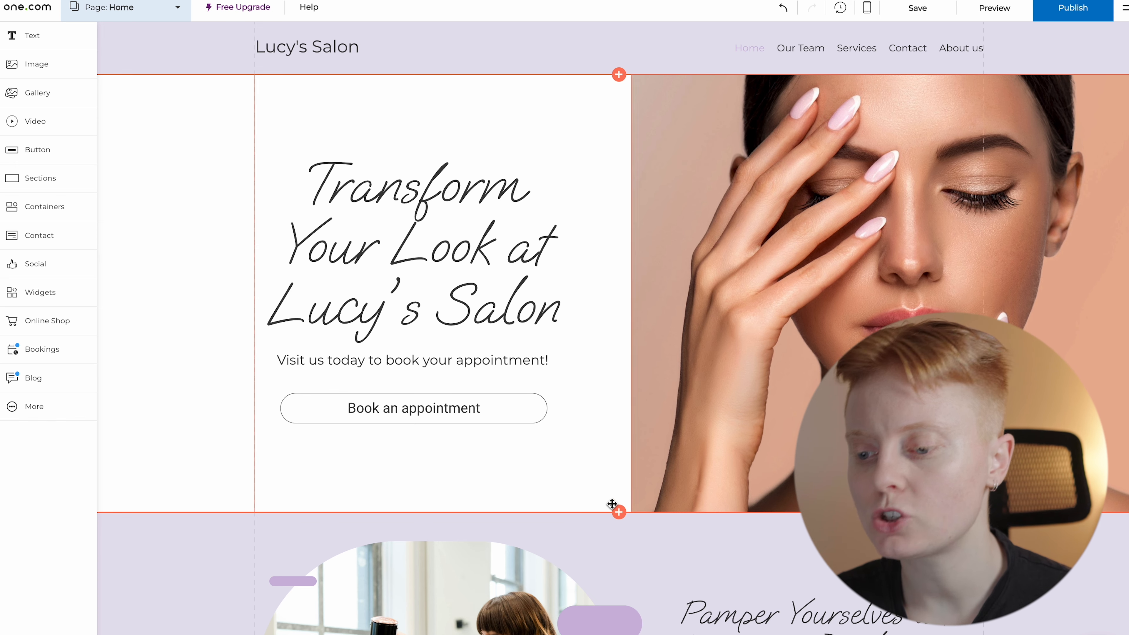
- Insert a blank section between the "Transform Your Look at Lucy's Salon" banner and the "Pamper Yourselves with Luxurious Deals" section
left_click(619, 512)
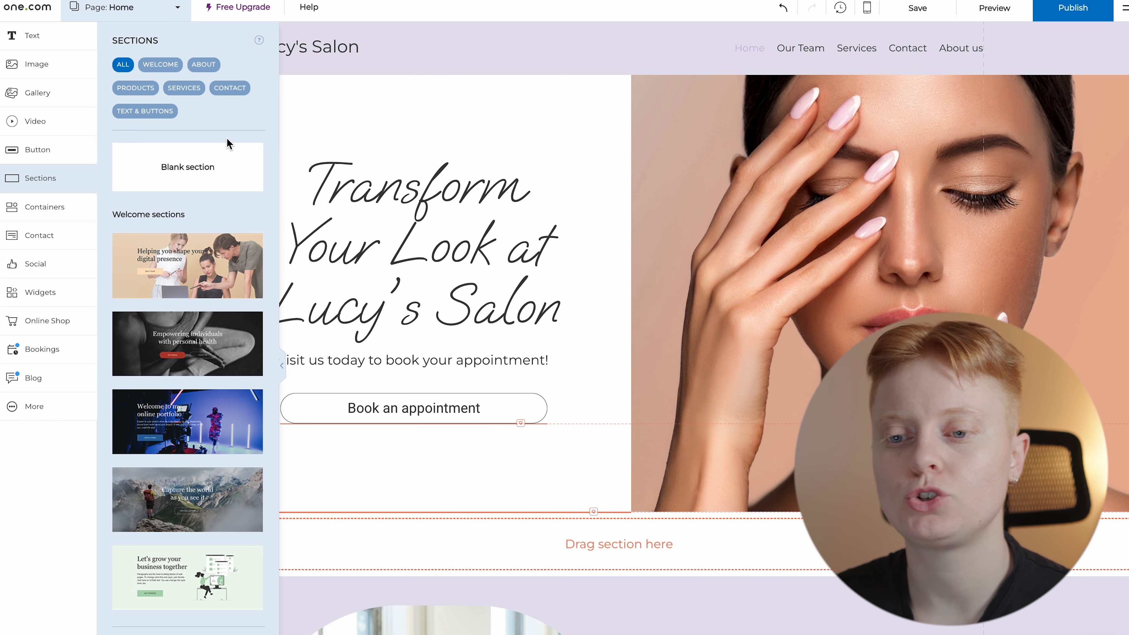
left_click(220, 167)
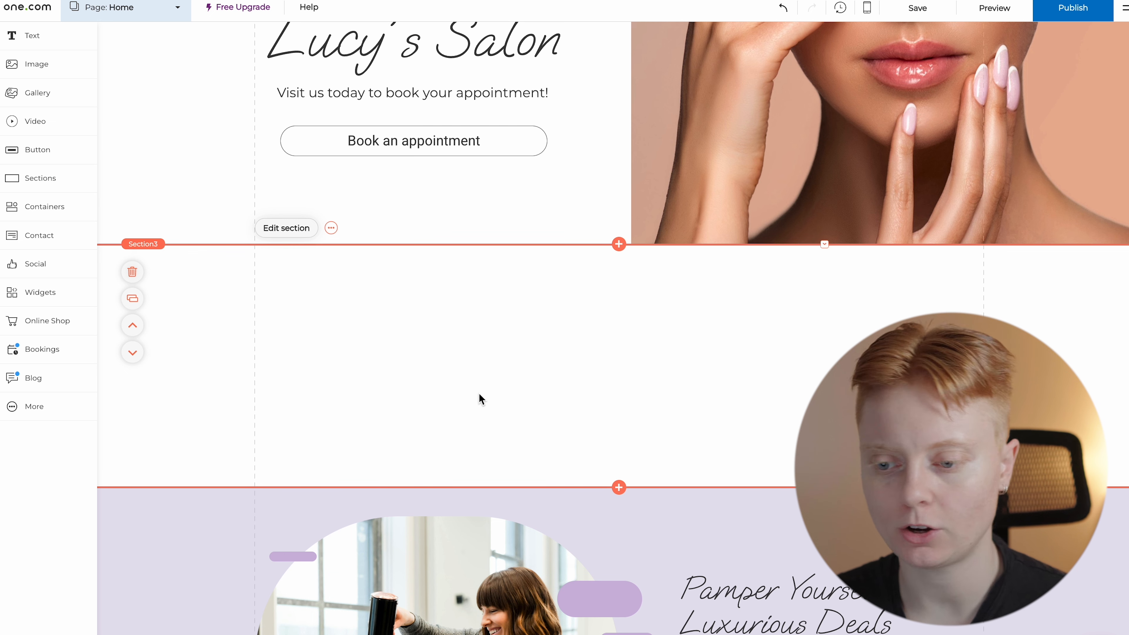
- Embed the one.com YouTube video "Build a website with AI in minutes!" in the blank section, enlarging the section and shifting the video right
left_click_drag(510, 504, 509, 510)
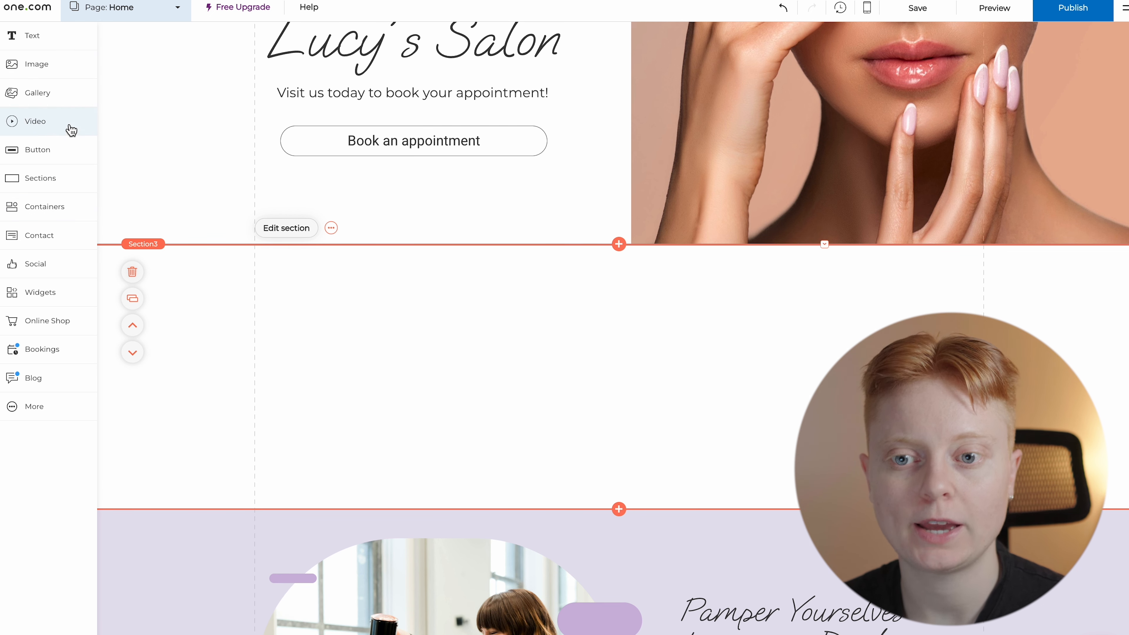
left_click(77, 133)
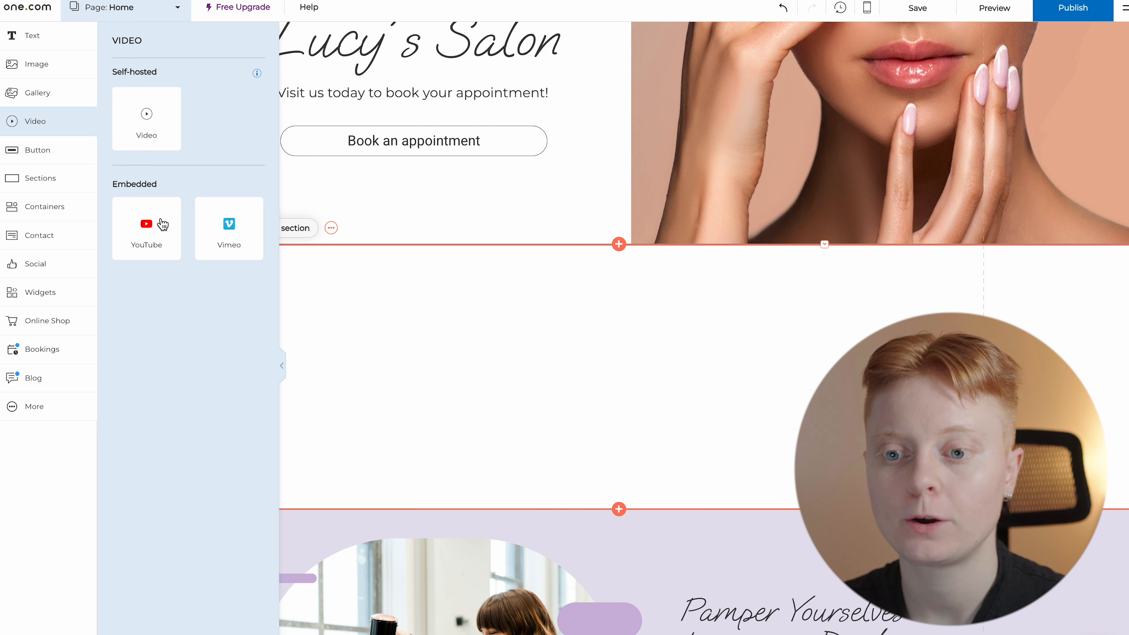
left_click(167, 226)
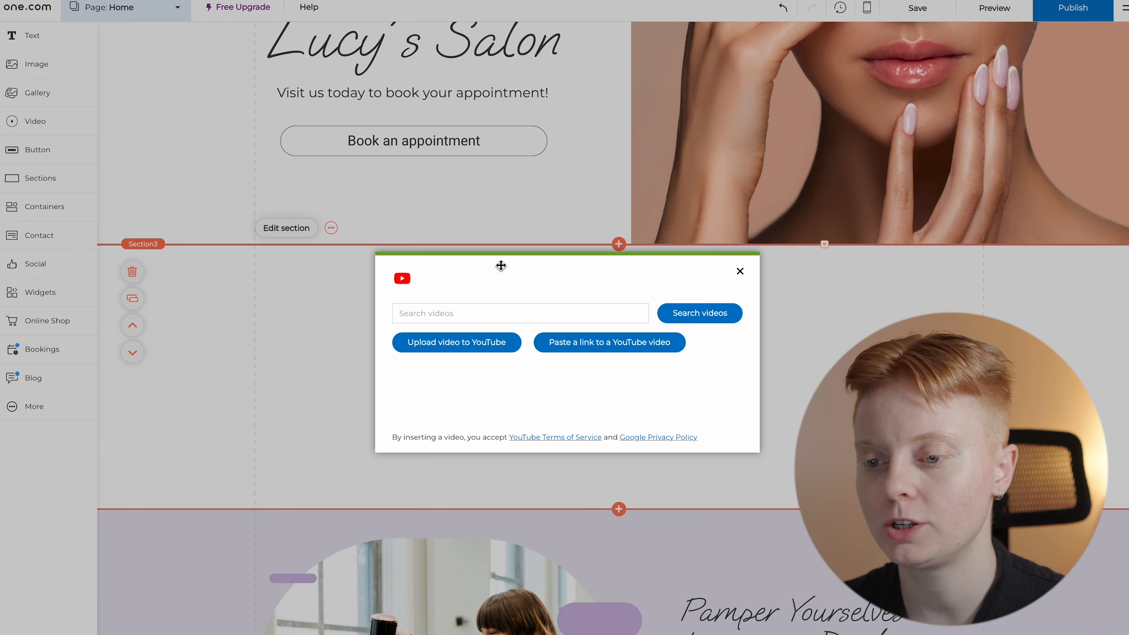
left_click(507, 308)
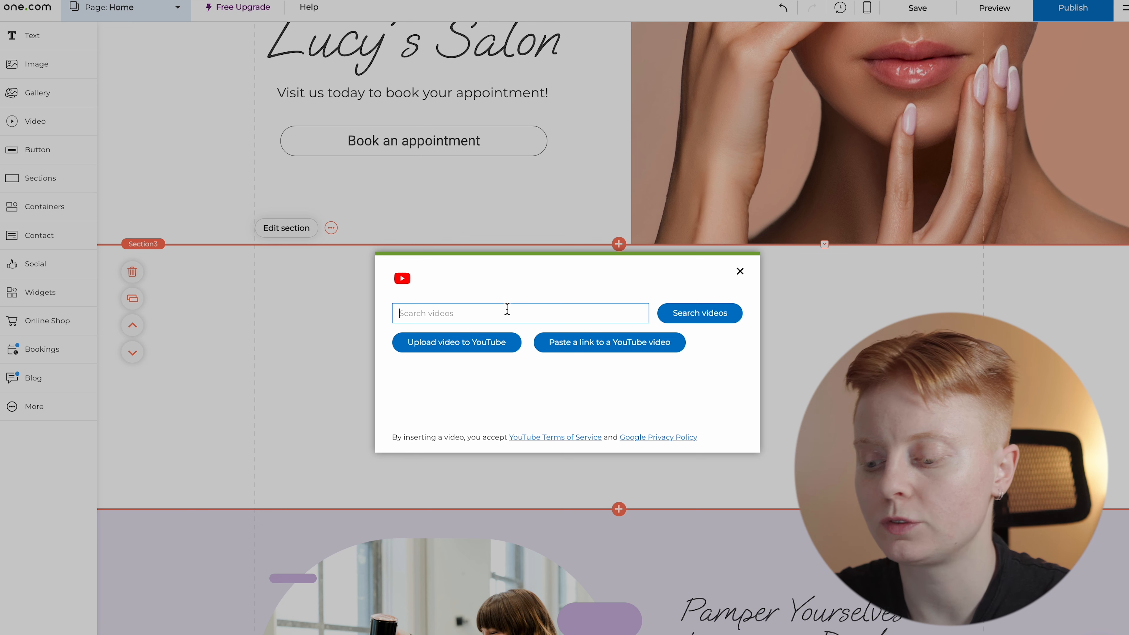
type("one.com")
key("Return")
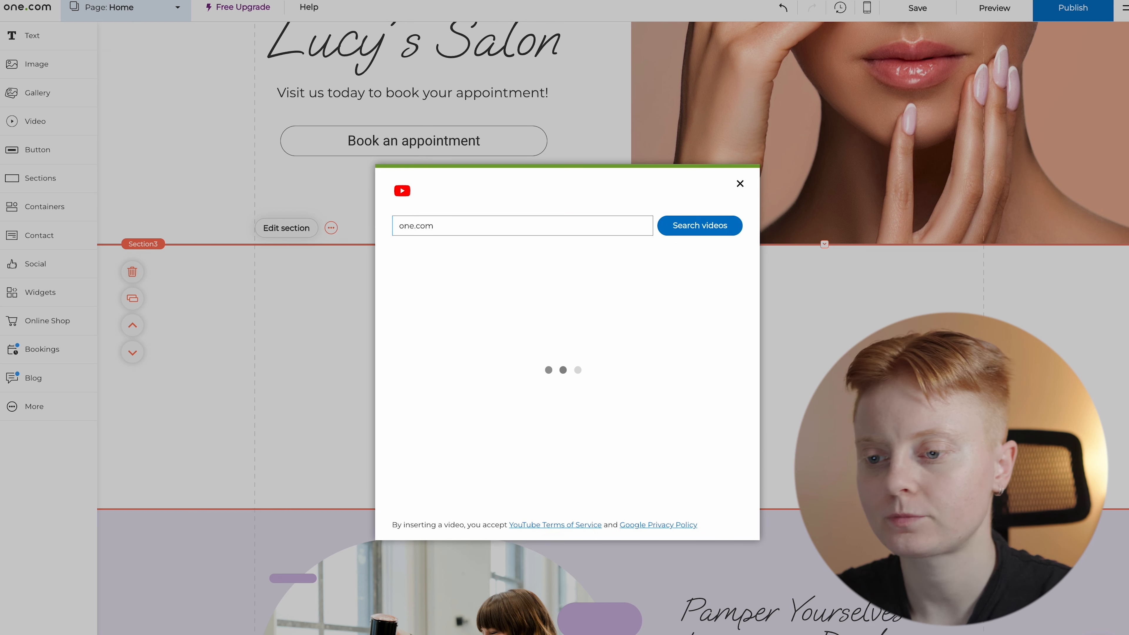
scroll(524, 418, "down", 1)
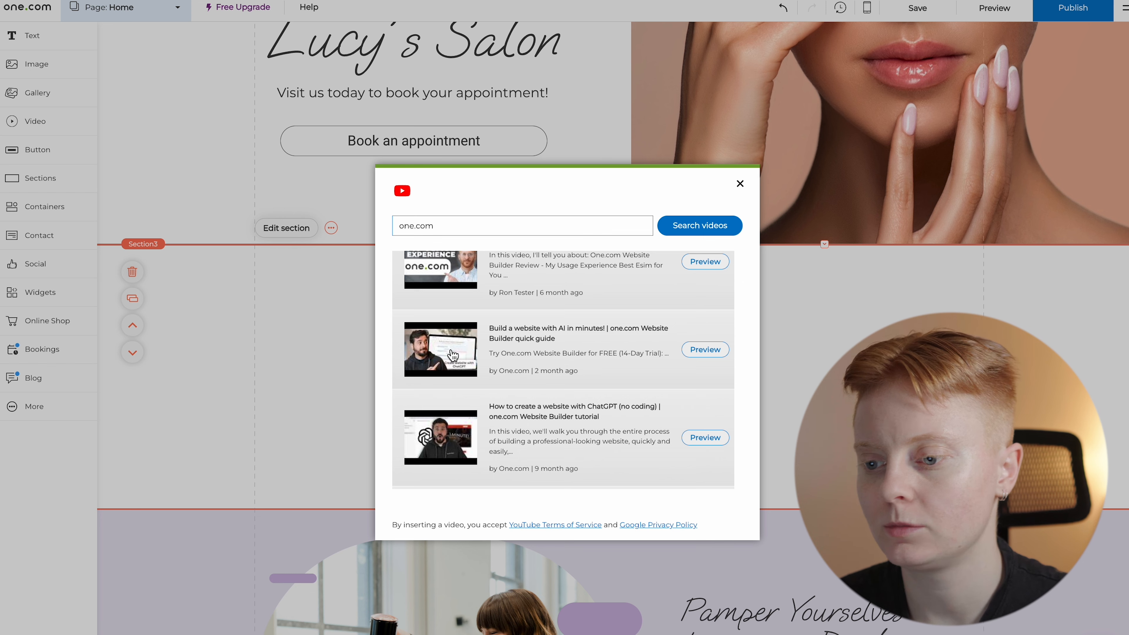
left_click(465, 350)
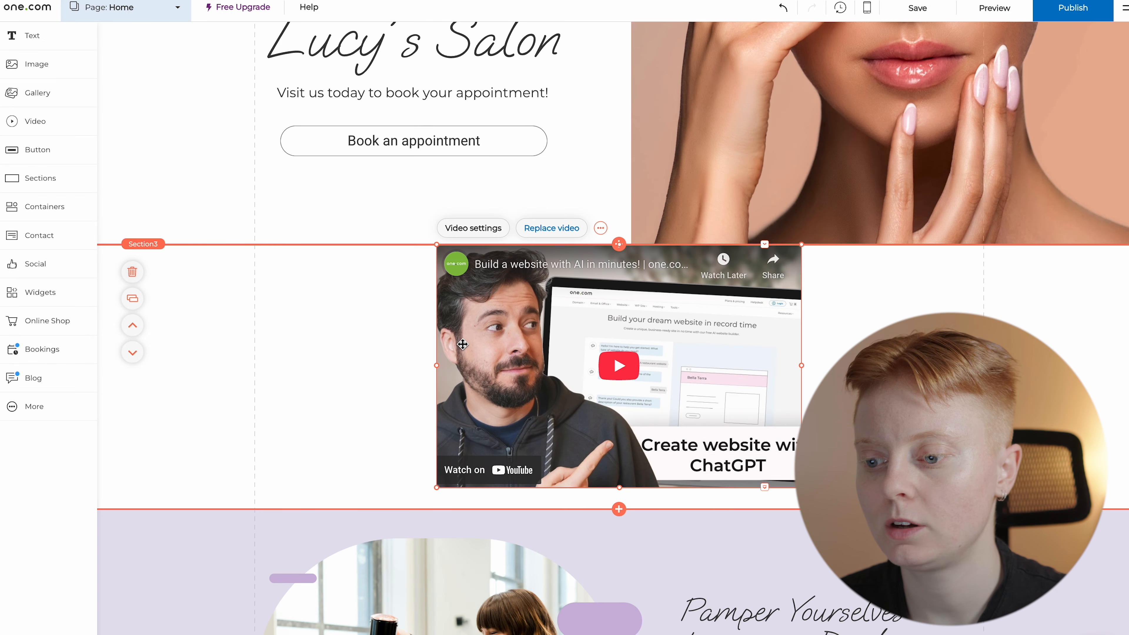
left_click_drag(517, 510, 522, 570)
left_click_drag(729, 342, 893, 383)
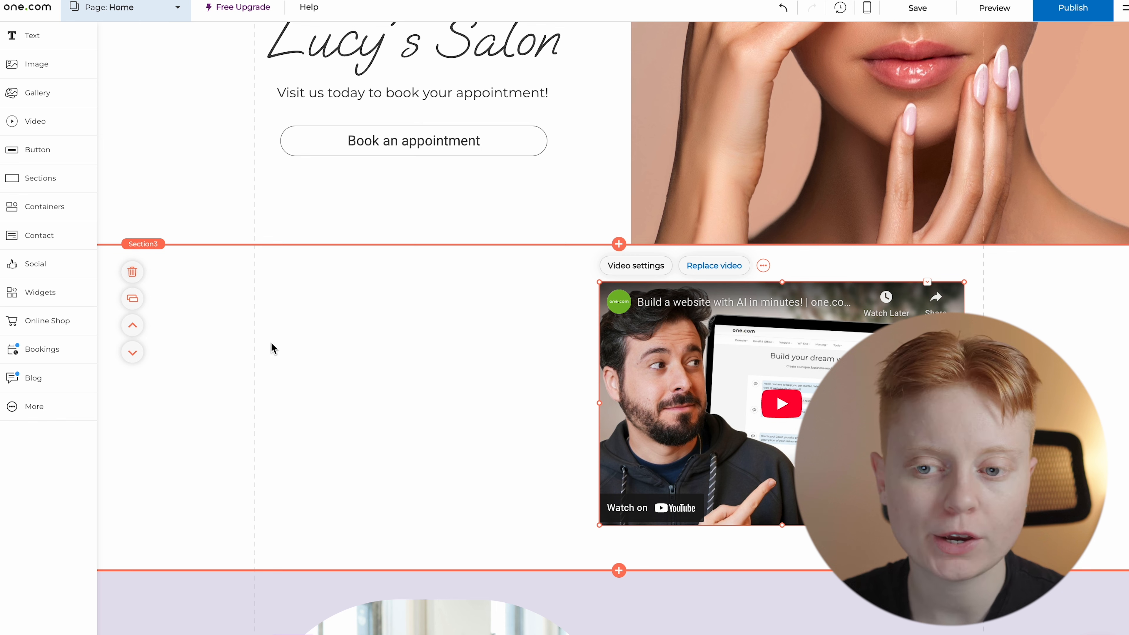
- Delete the section holding the YouTube video from the Home page and save the website
left_click(141, 277)
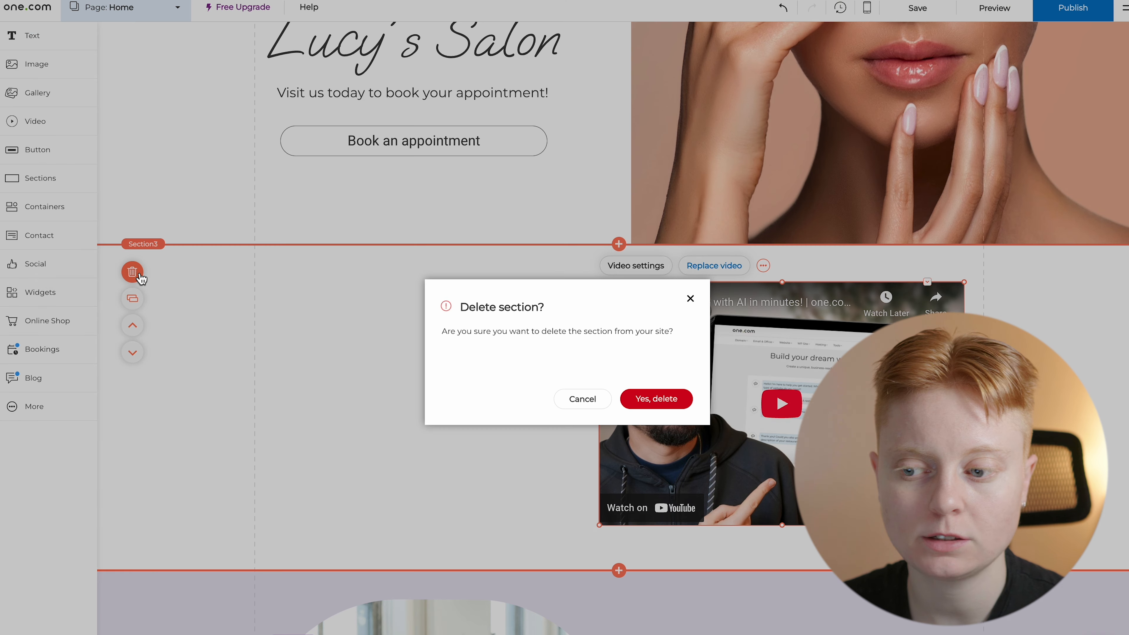
left_click(652, 406)
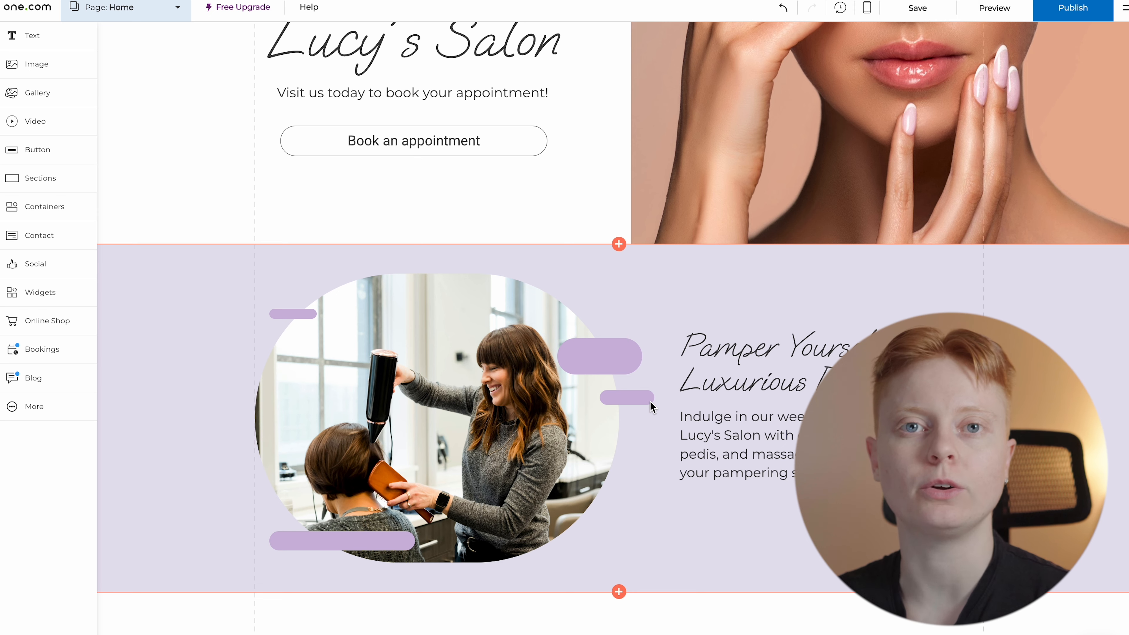
scroll(650, 403, "up", 6)
left_click(906, 19)
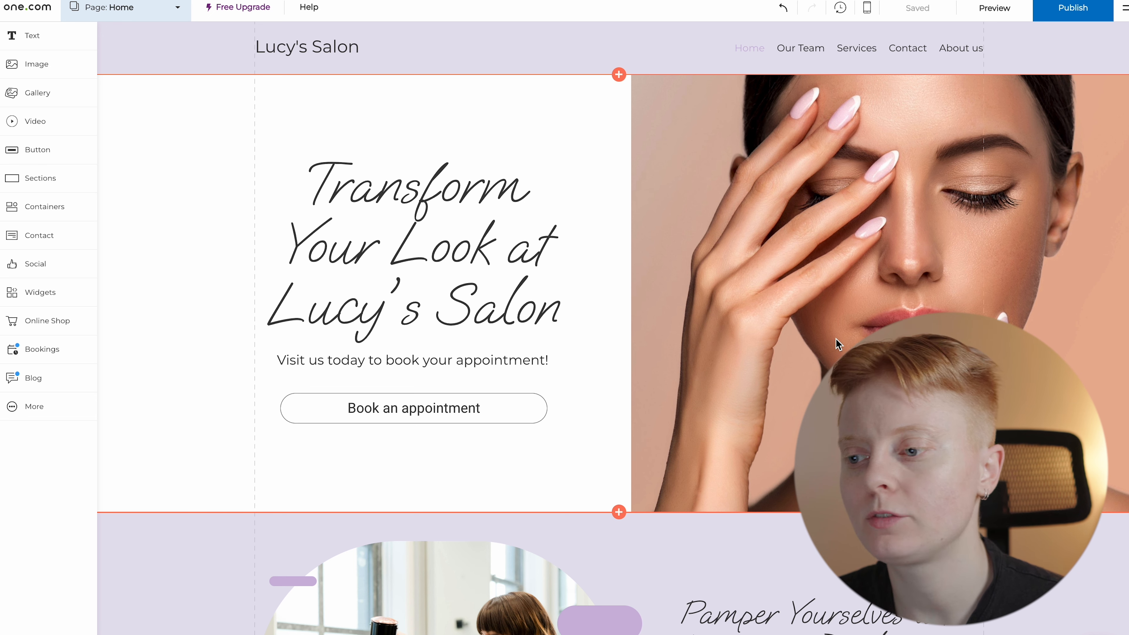
- Preview the website on desktop and review the Home page from the header banner through the map and client reviews
left_click(1004, 16)
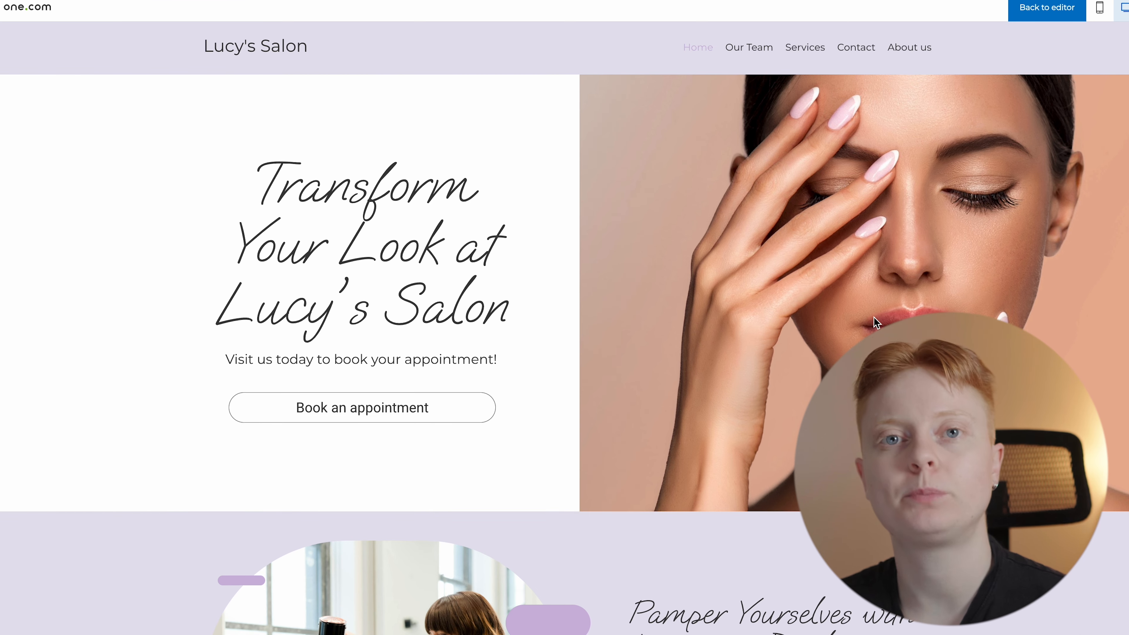
scroll(874, 318, "down", 4)
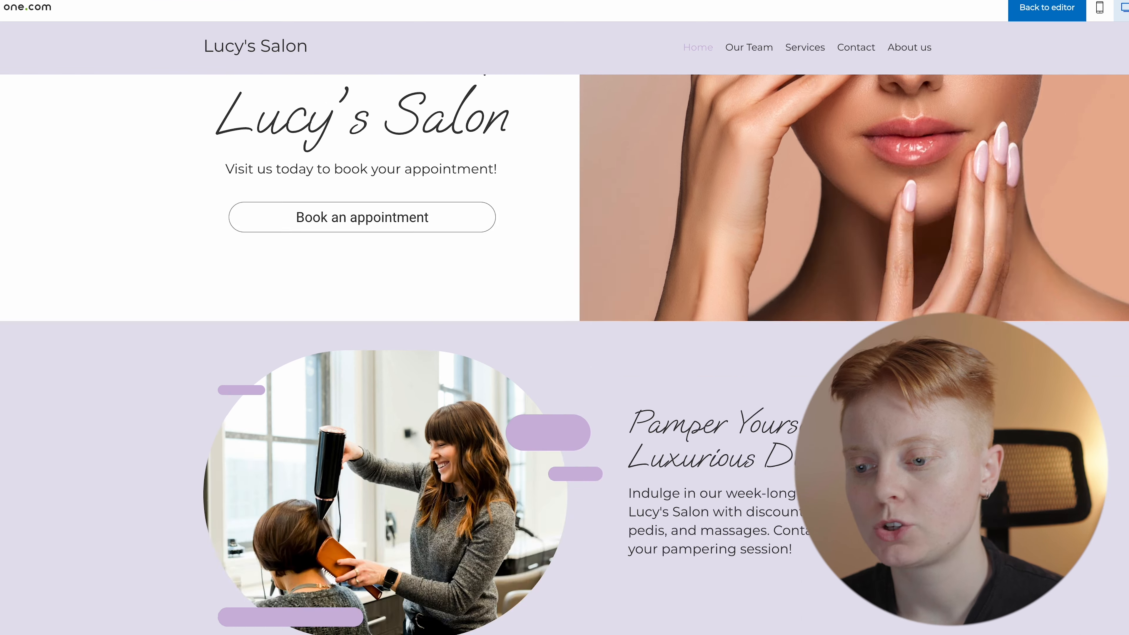
scroll(874, 317, "down", 20)
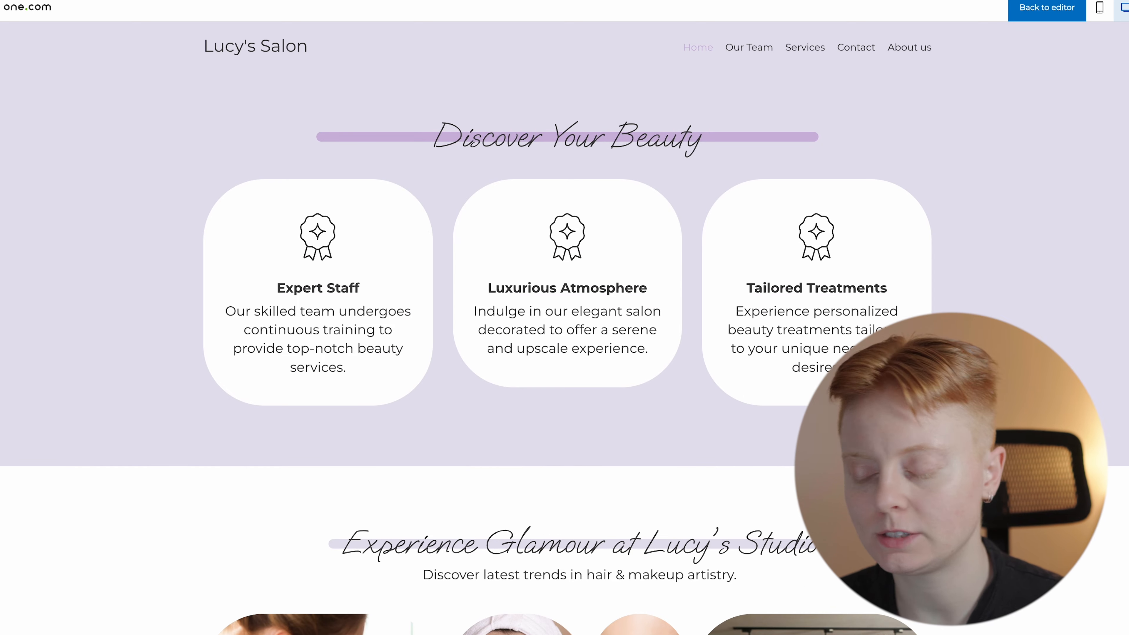
scroll(565, 356, "down", 20)
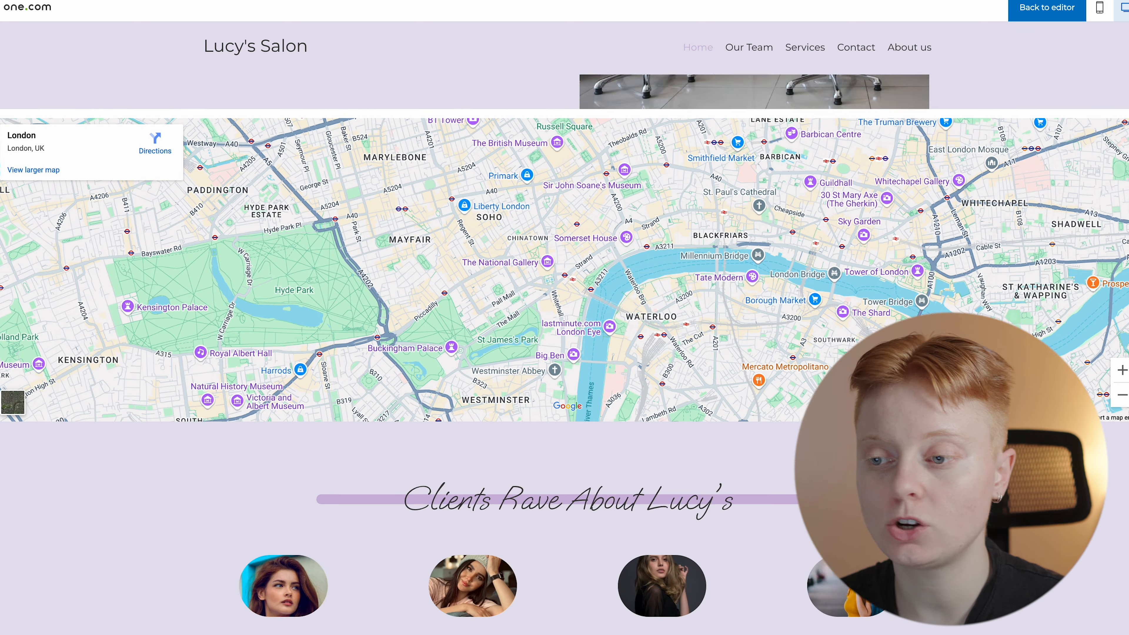
scroll(565, 356, "up", 20)
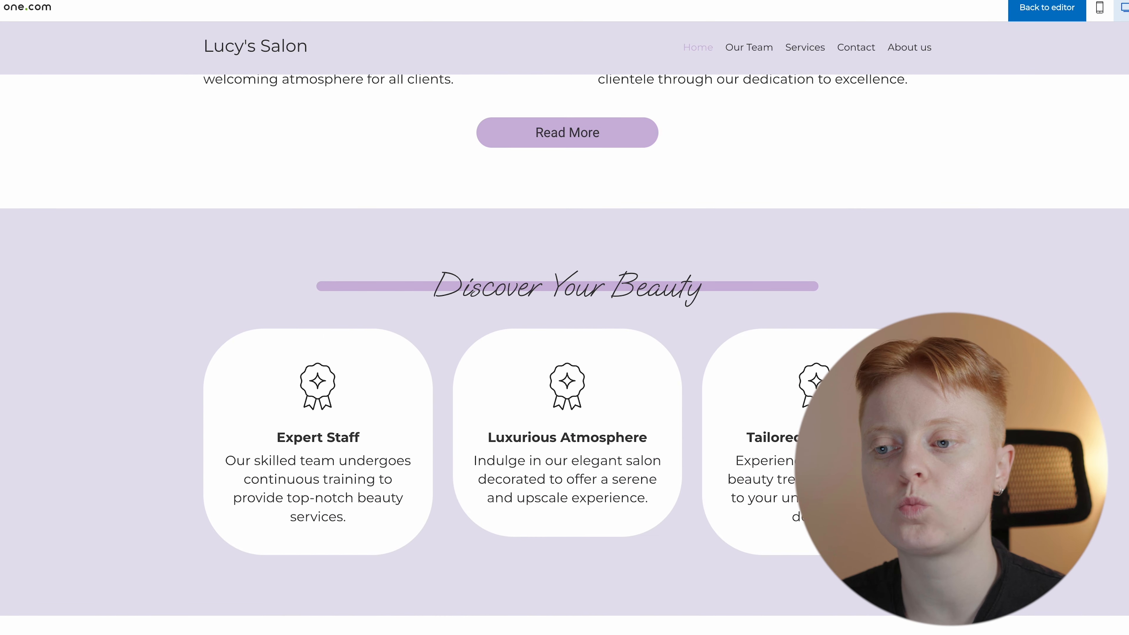
scroll(565, 356, "up", 15)
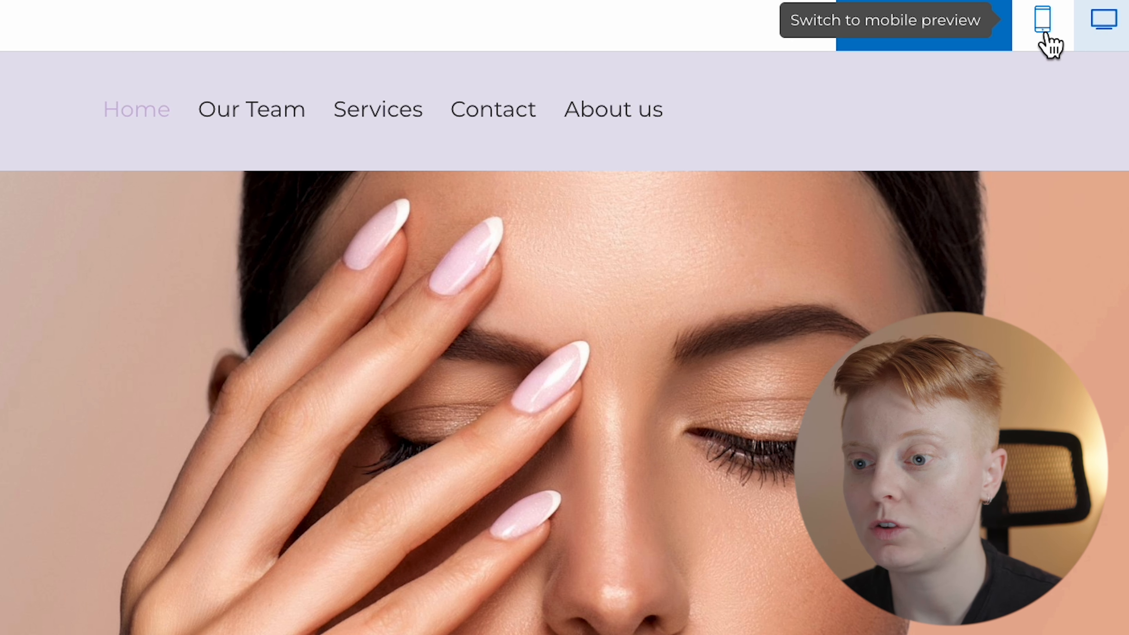
- Check the Home page's mobile preview from the banner through the "Experience Glamour at Lucy's Studio" heading, and return to the editor
left_click(1044, 34)
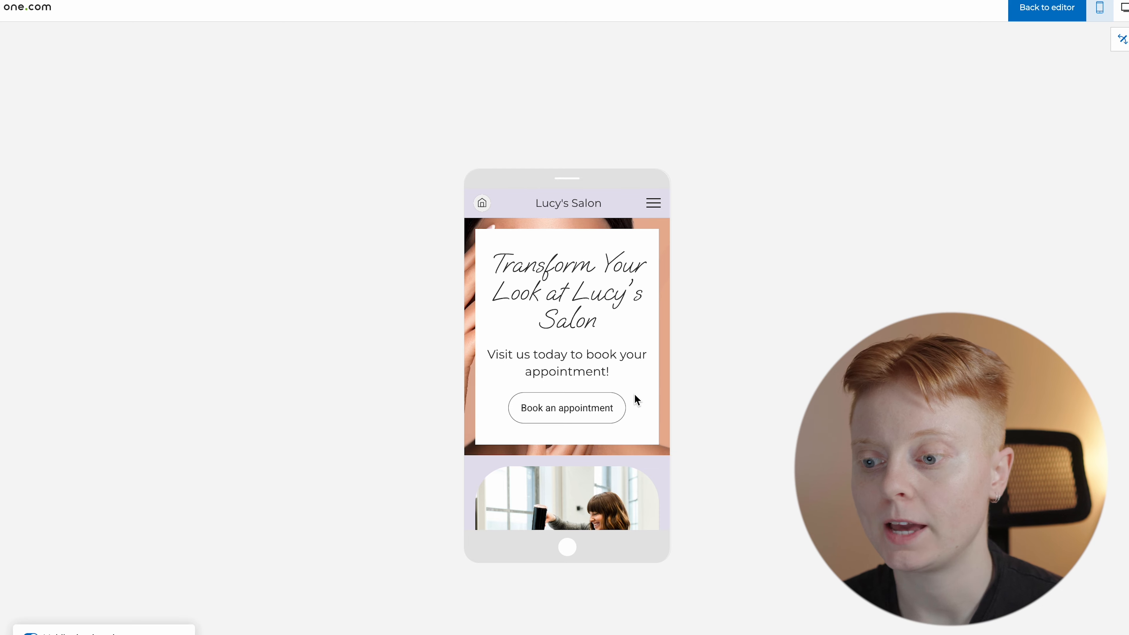
scroll(634, 394, "down", 5)
scroll(635, 394, "down", 6)
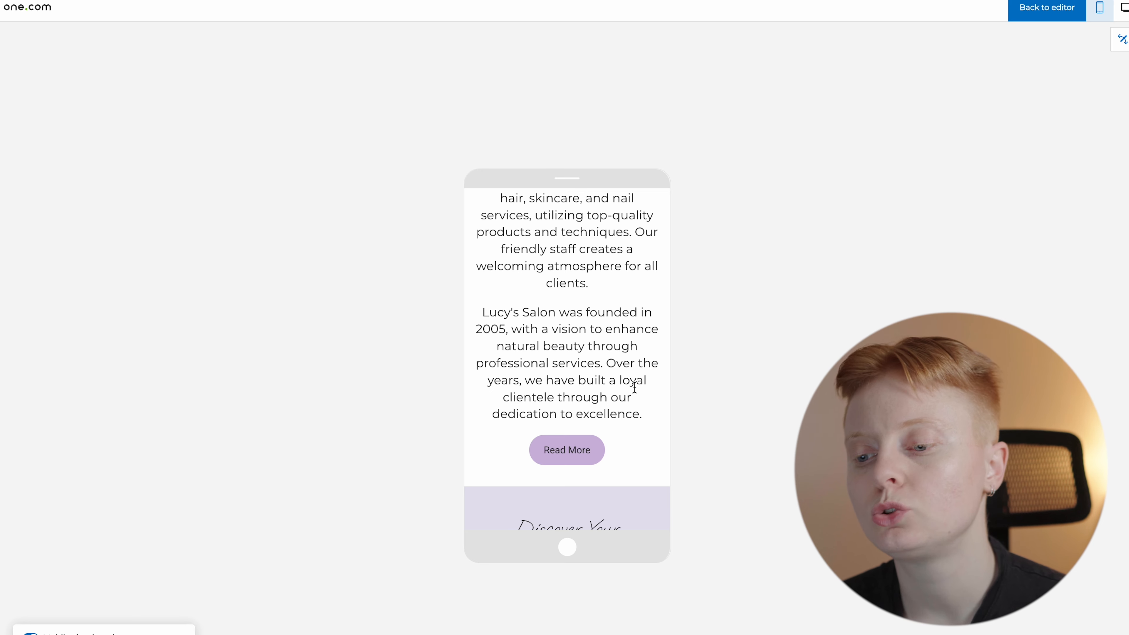
scroll(635, 387, "up", 1)
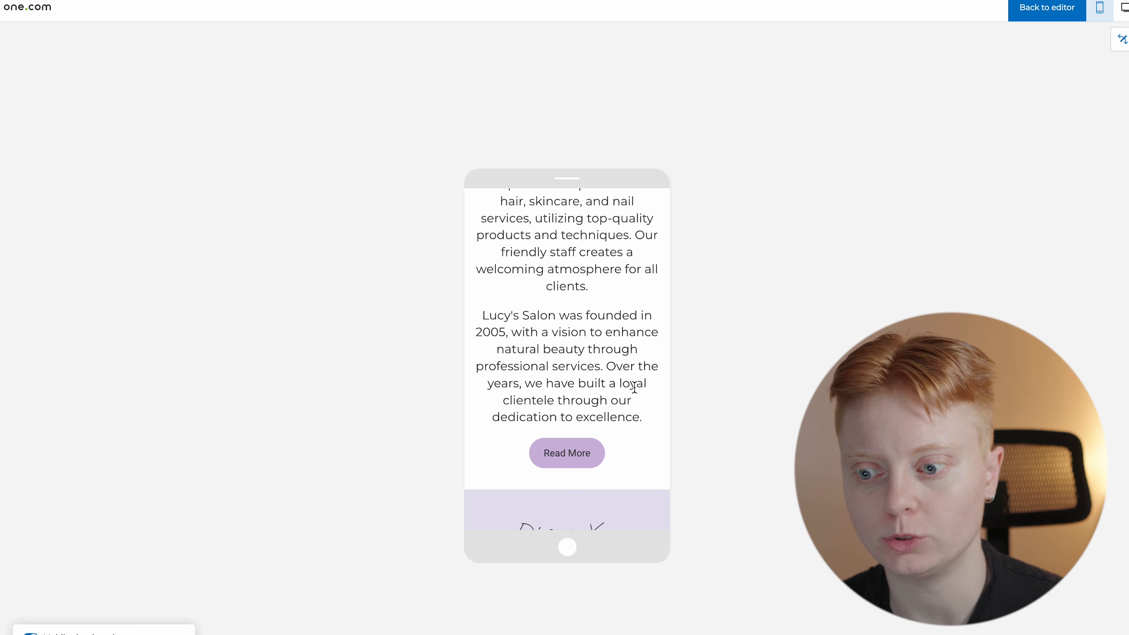
scroll(634, 387, "down", 10)
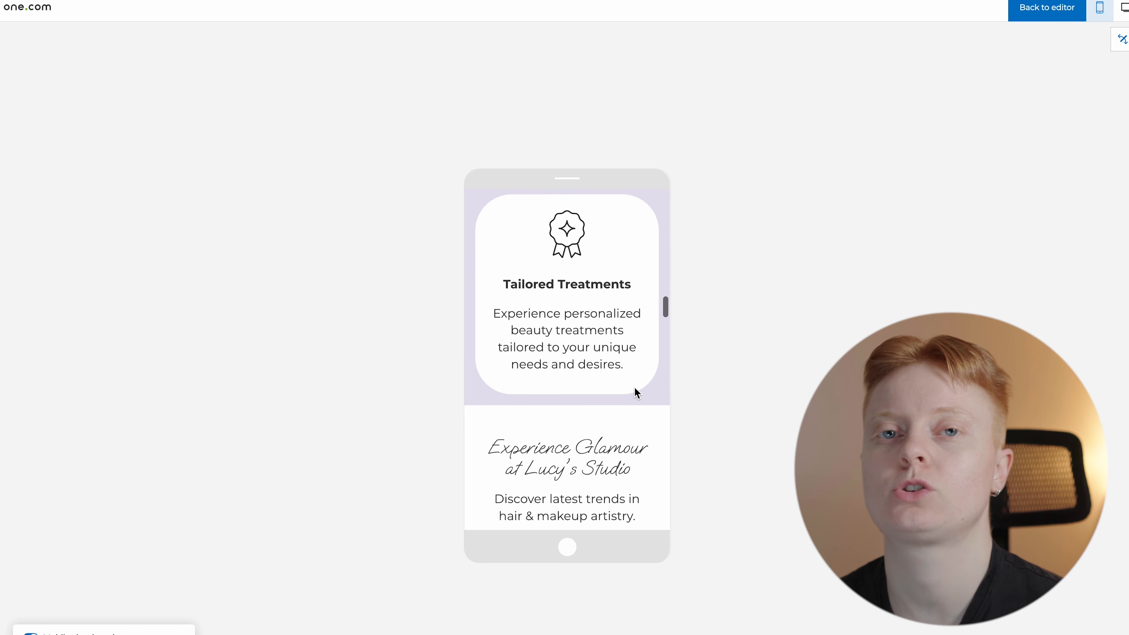
scroll(634, 386, "up", 1)
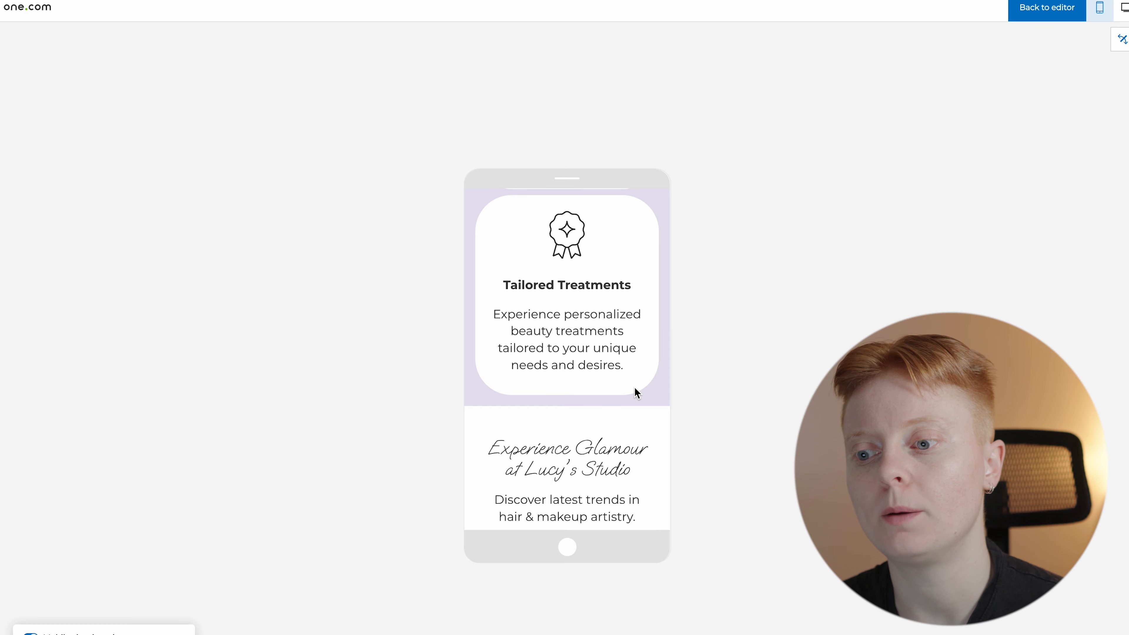
scroll(634, 386, "up", 15)
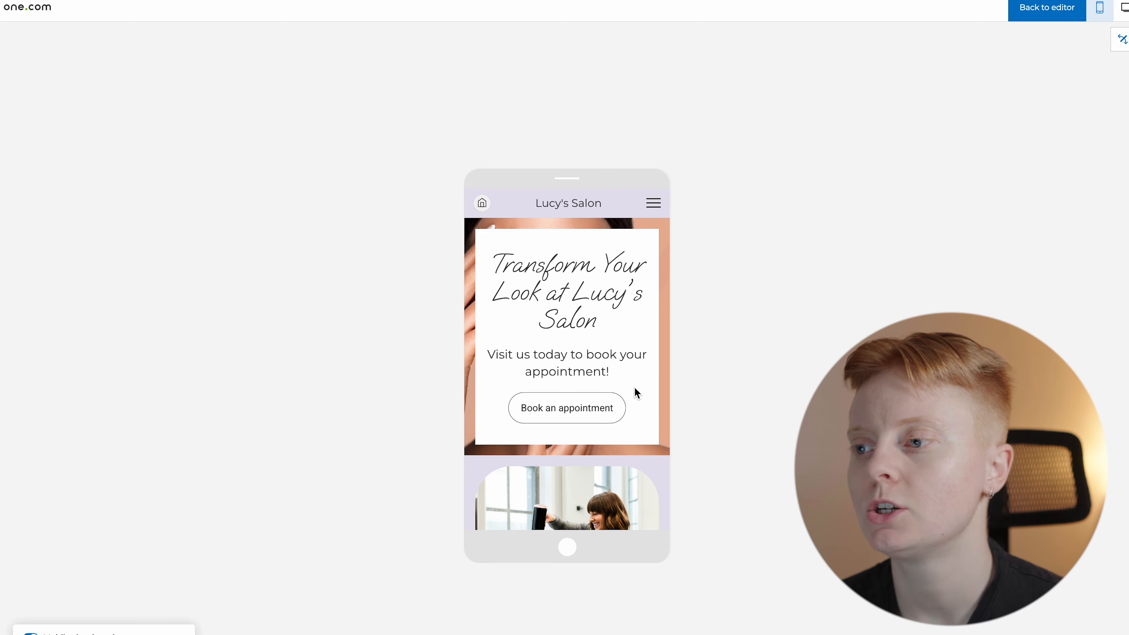
left_click(1067, 10)
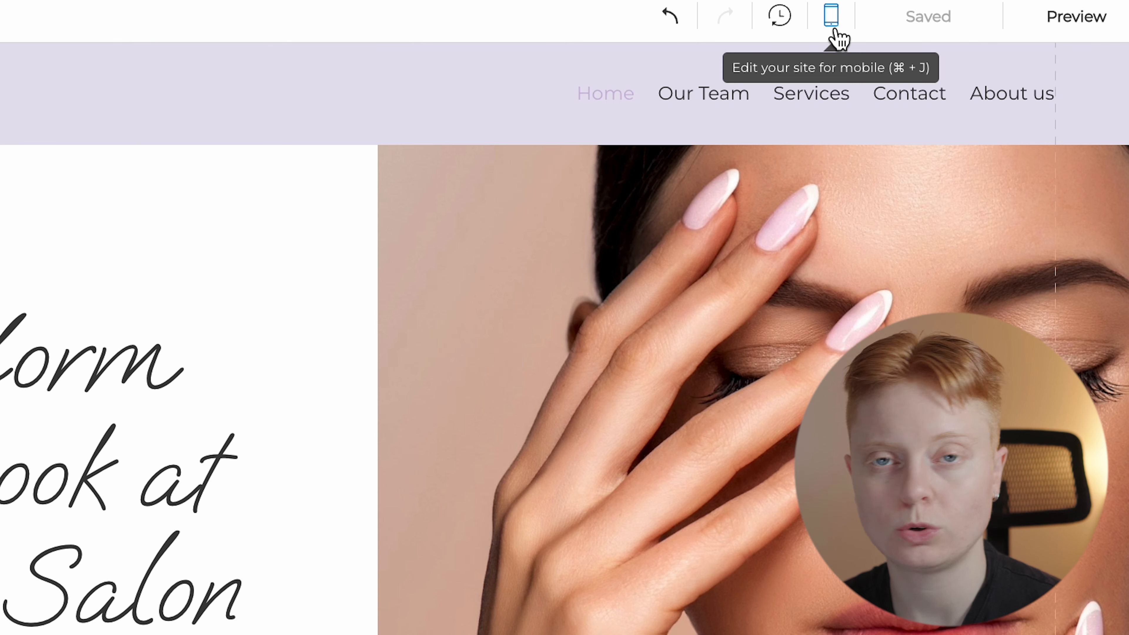
- In the mobile editor, move the hair-drying photo below the "Pamper Yourselves with Luxurious Deals" heading and hide it on mobile
left_click(835, 30)
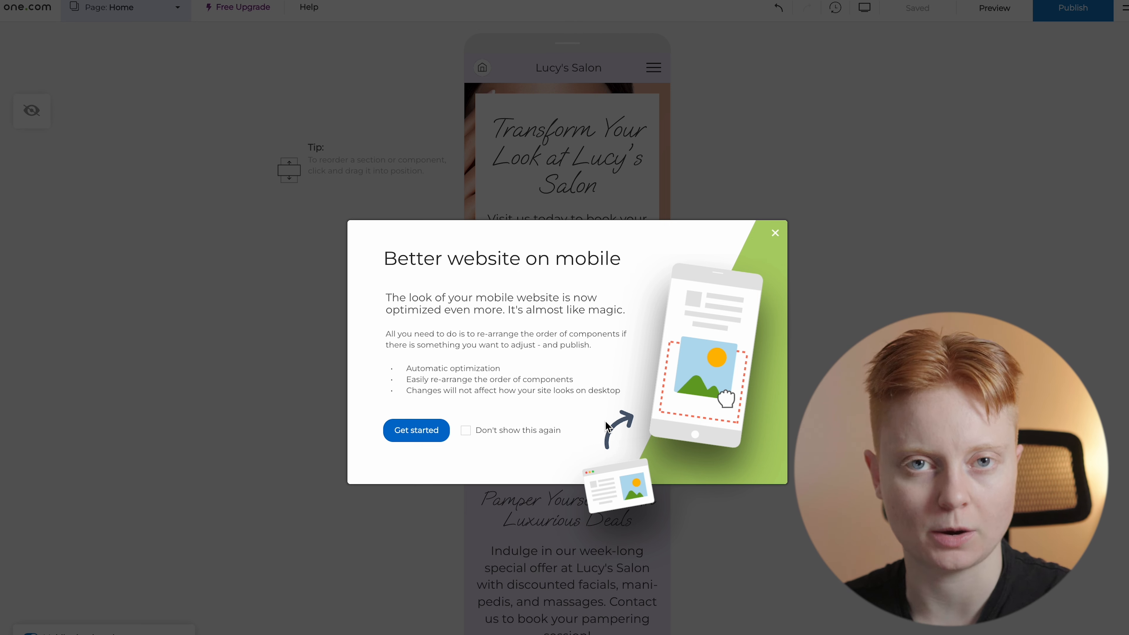
left_click(775, 233)
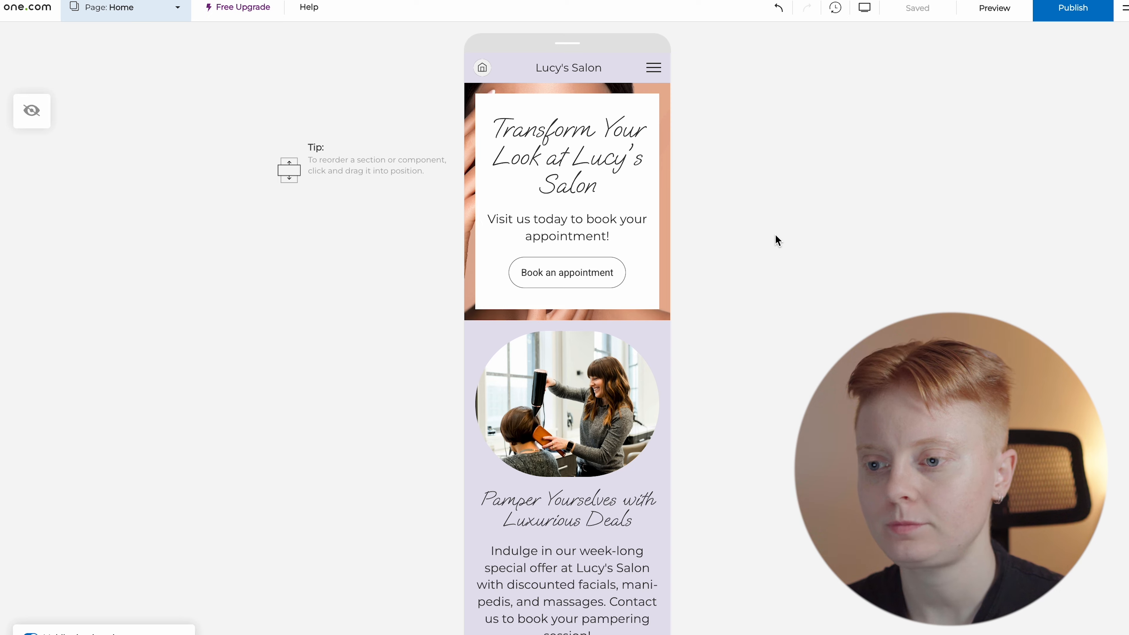
scroll(596, 340, "down", 5)
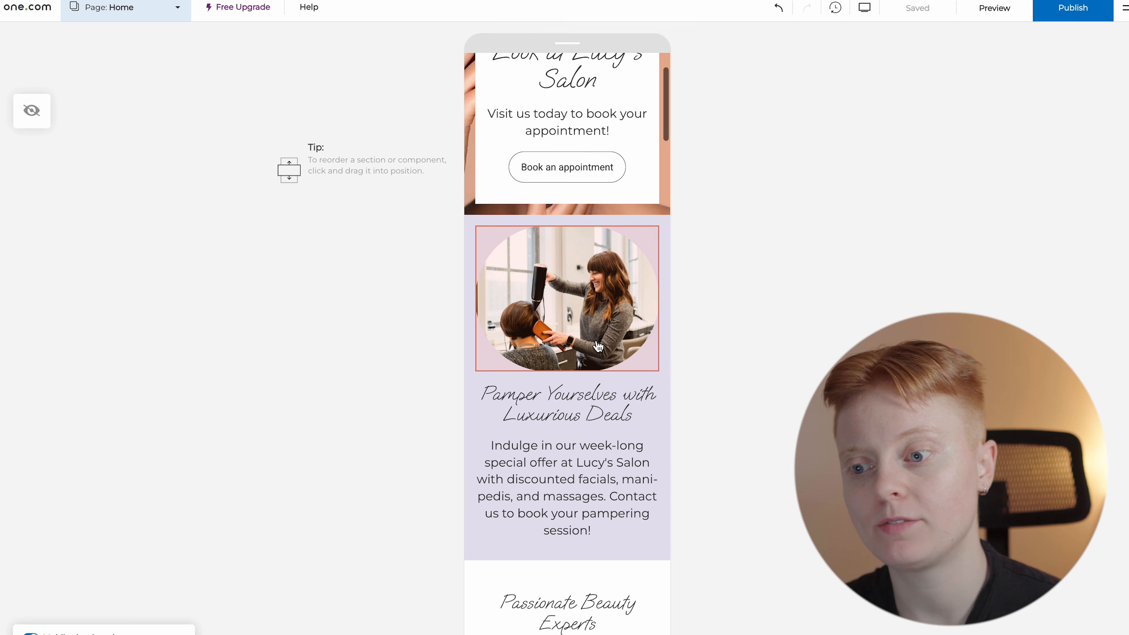
scroll(596, 340, "down", 15)
scroll(596, 340, "up", 20)
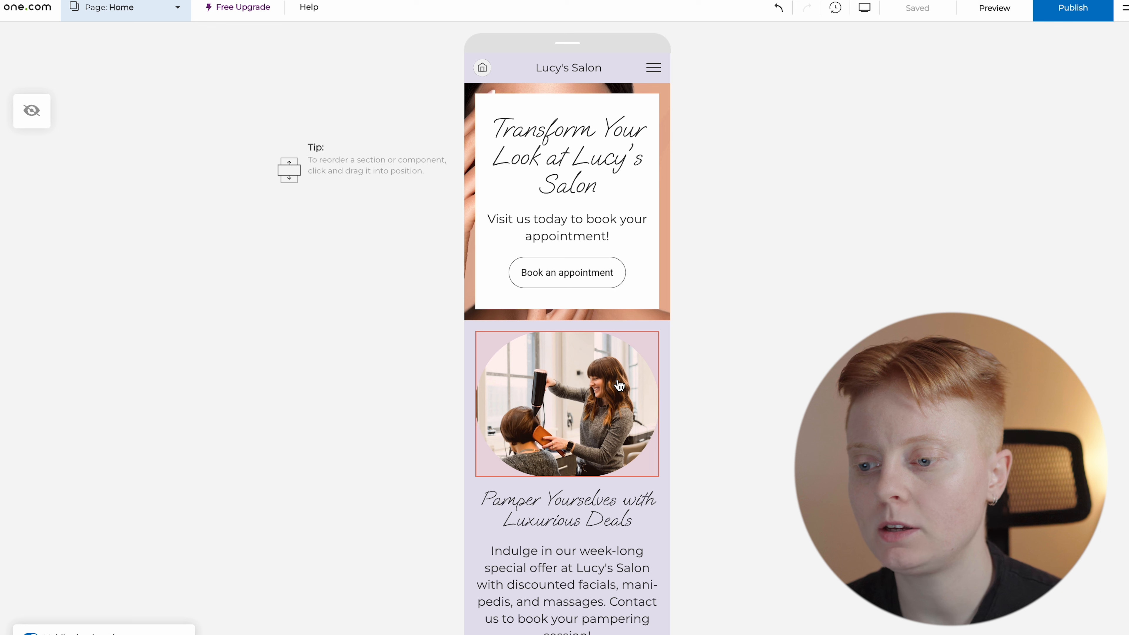
mouse_move(619, 384)
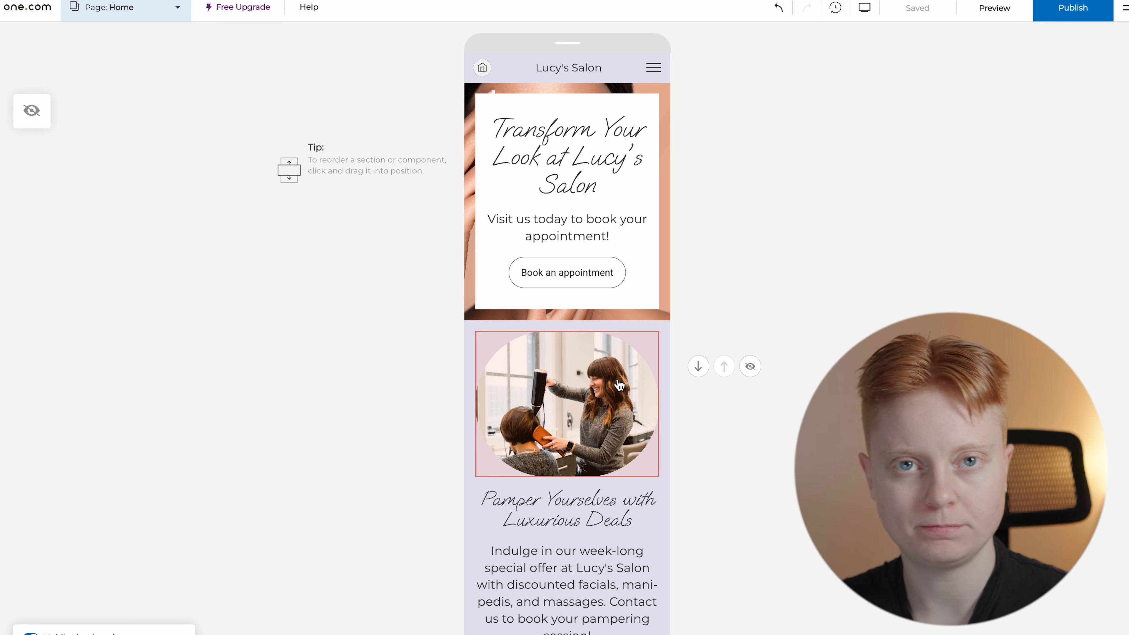
left_click(699, 369)
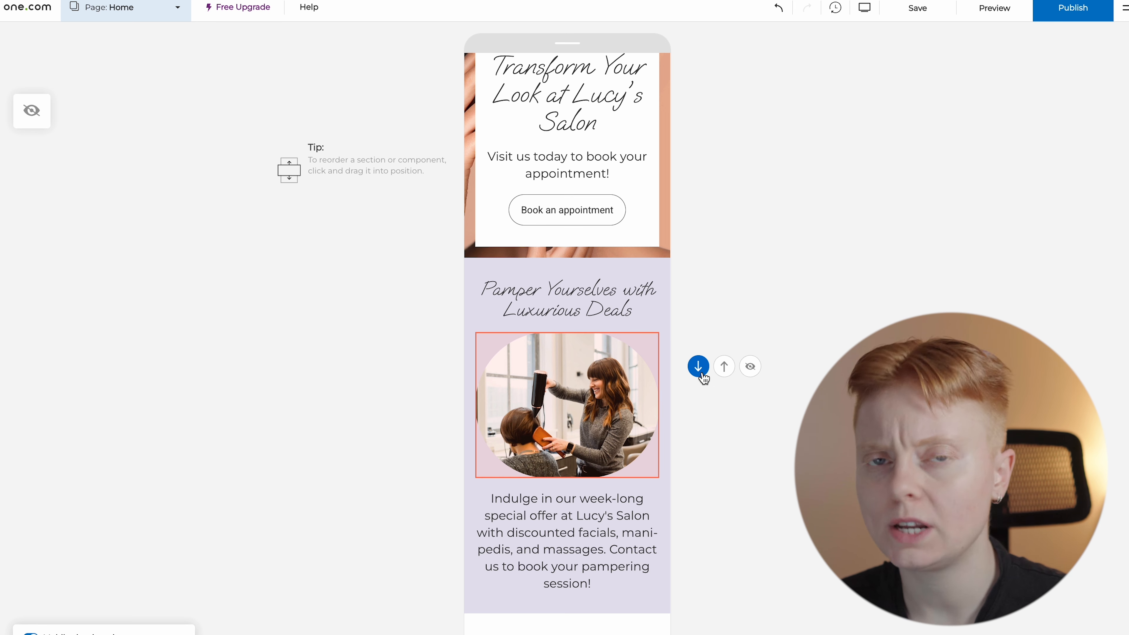
left_click(750, 368)
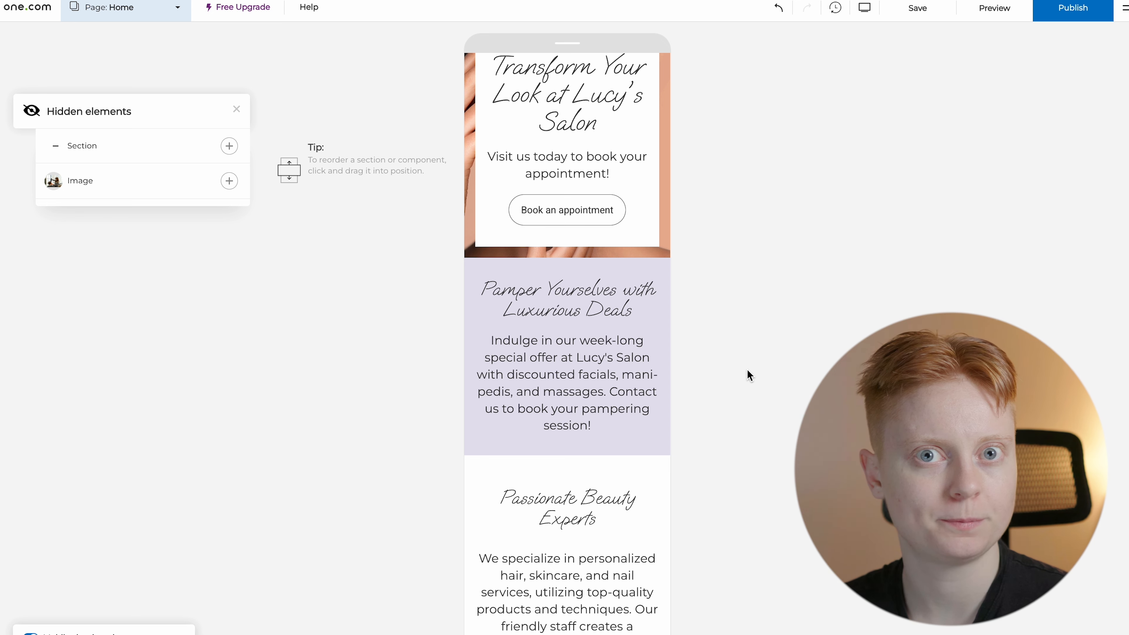
- Return to the desktop editor and look over the Home page's sections to check the desktop layout
left_click(865, 9)
scroll(649, 381, "down", 15)
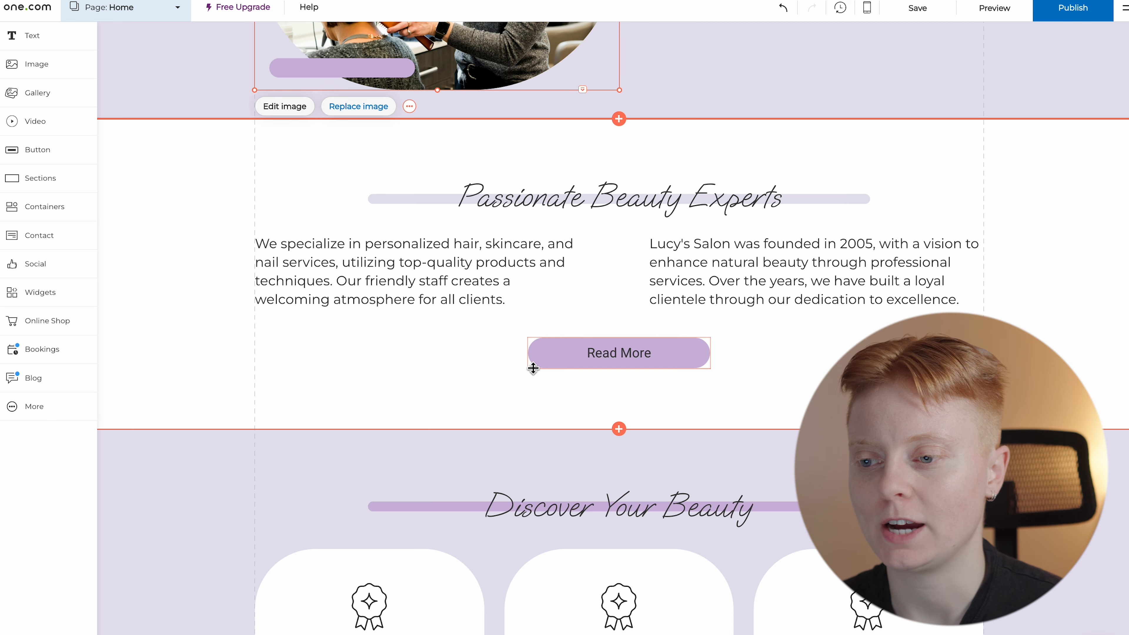
scroll(531, 368, "up", 10)
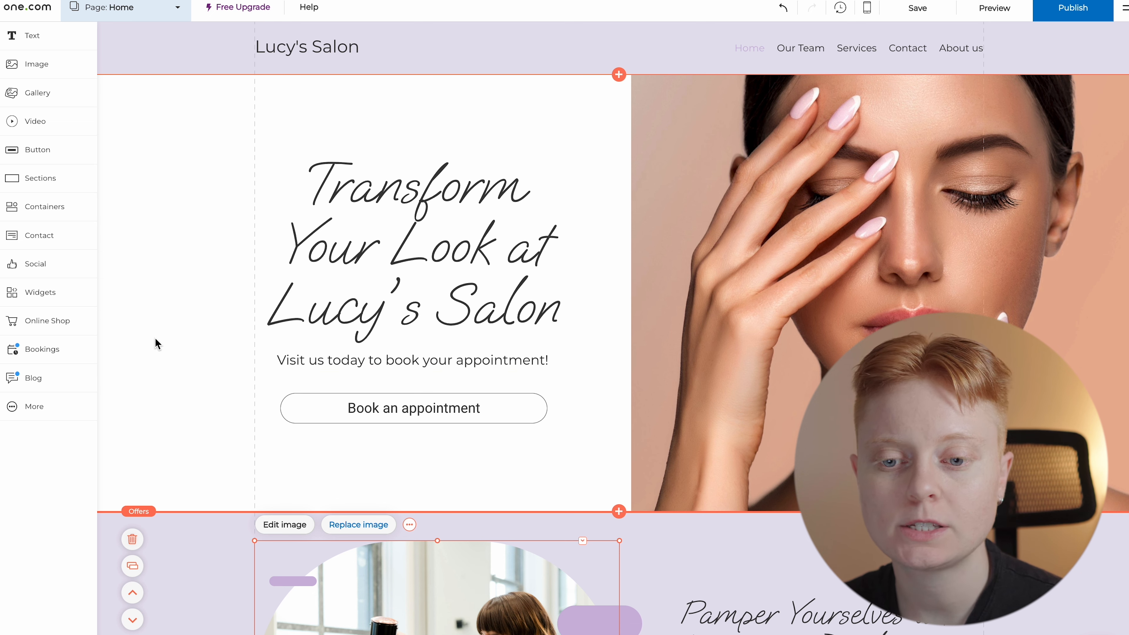
- Start setting up online bookings for the website, saving the pending changes to the Home page
left_click(70, 354)
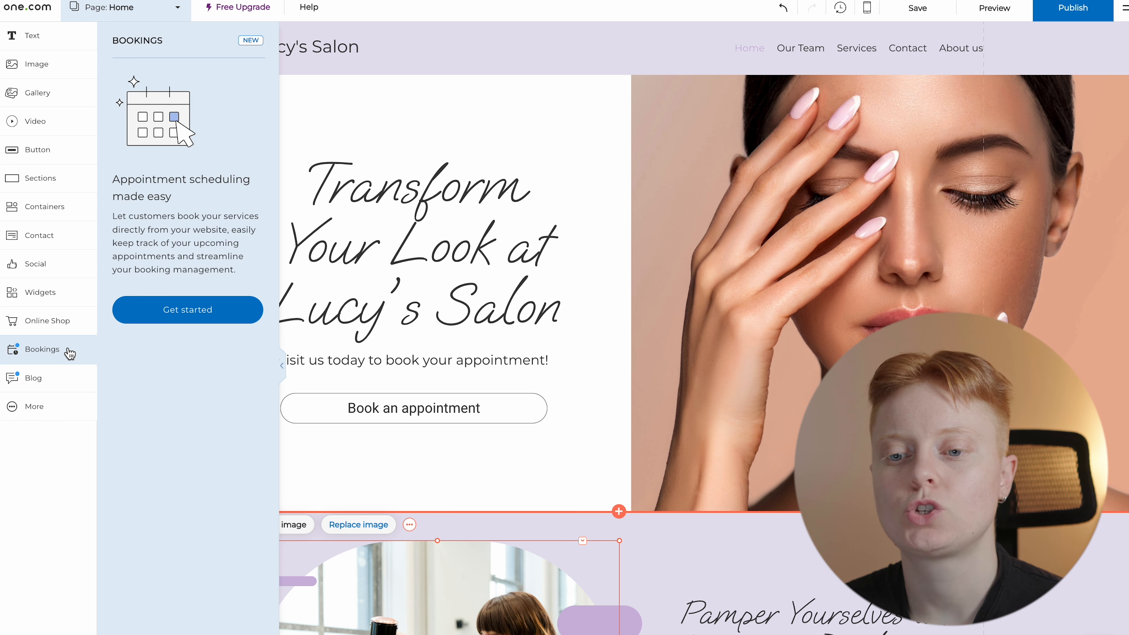
left_click(230, 321)
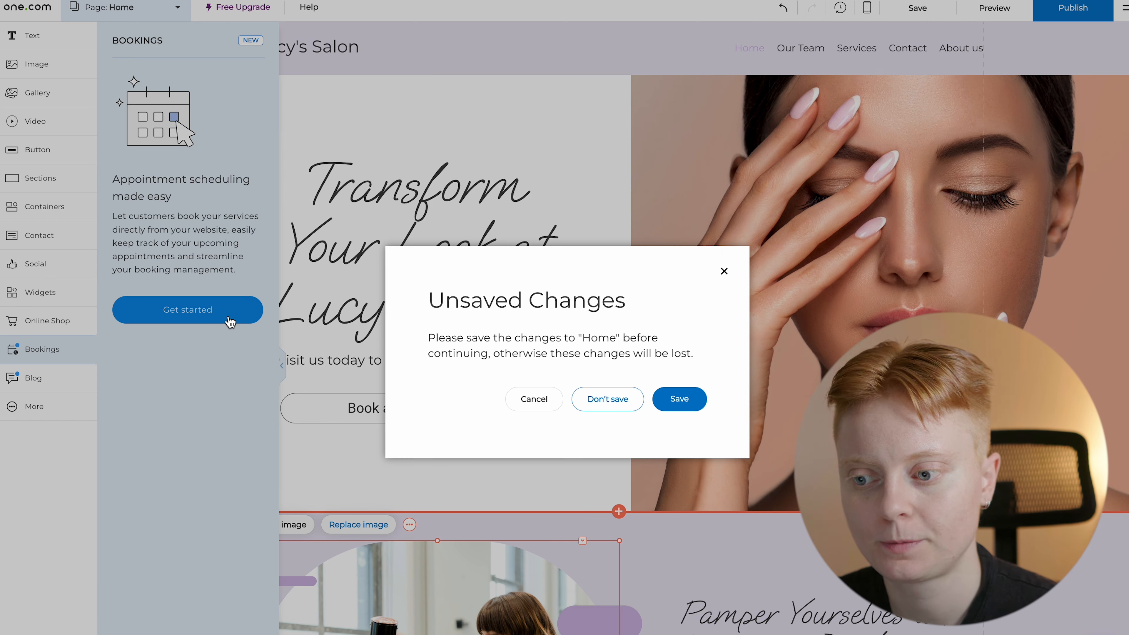
left_click(693, 399)
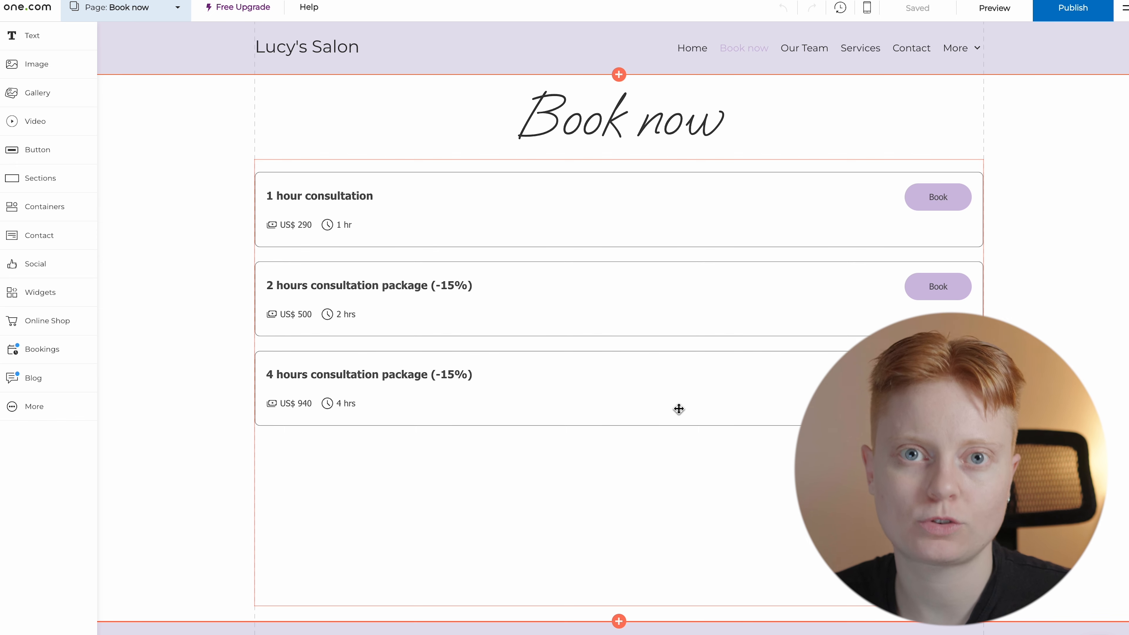
- Open the management area of the Book now page's bookings block and make Tuesday unavailable in the general availability
left_click(645, 449)
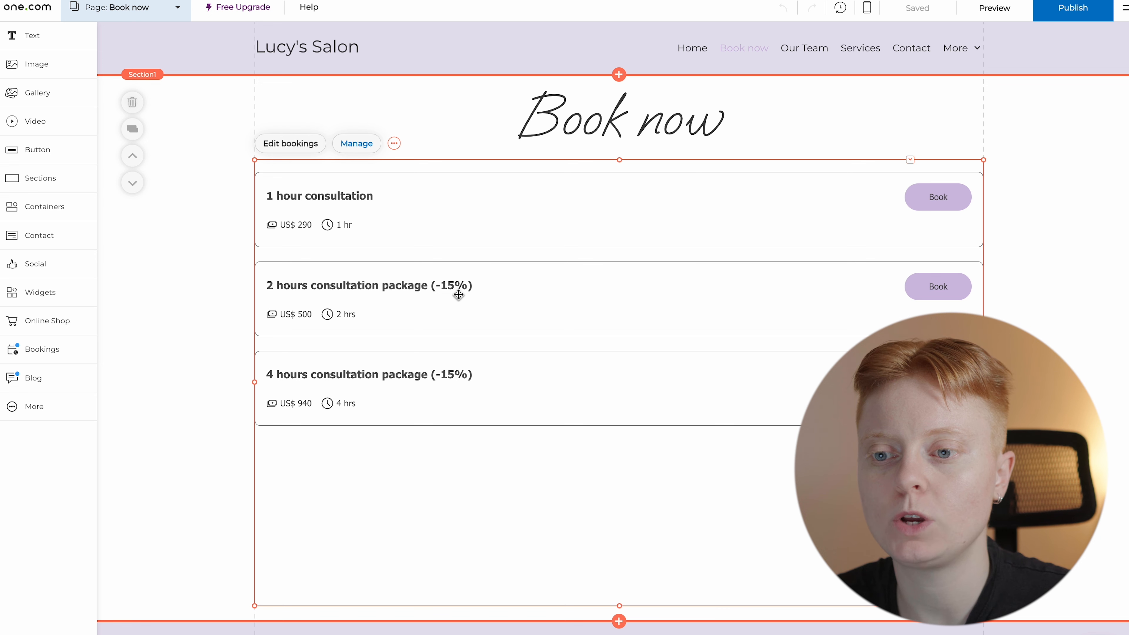
left_click(360, 150)
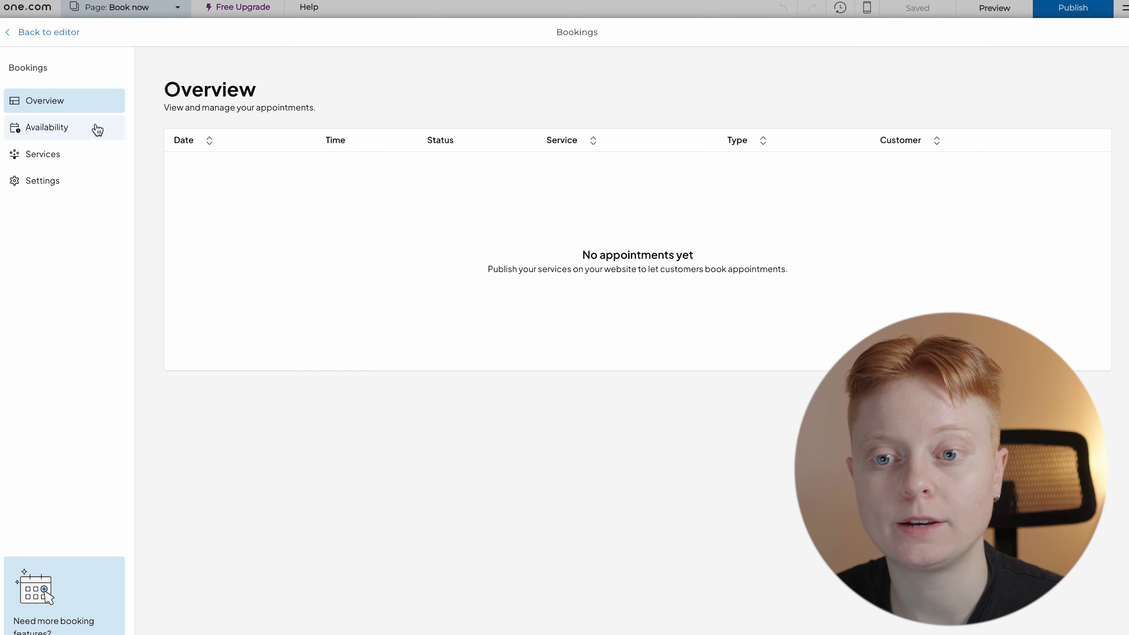
left_click(87, 132)
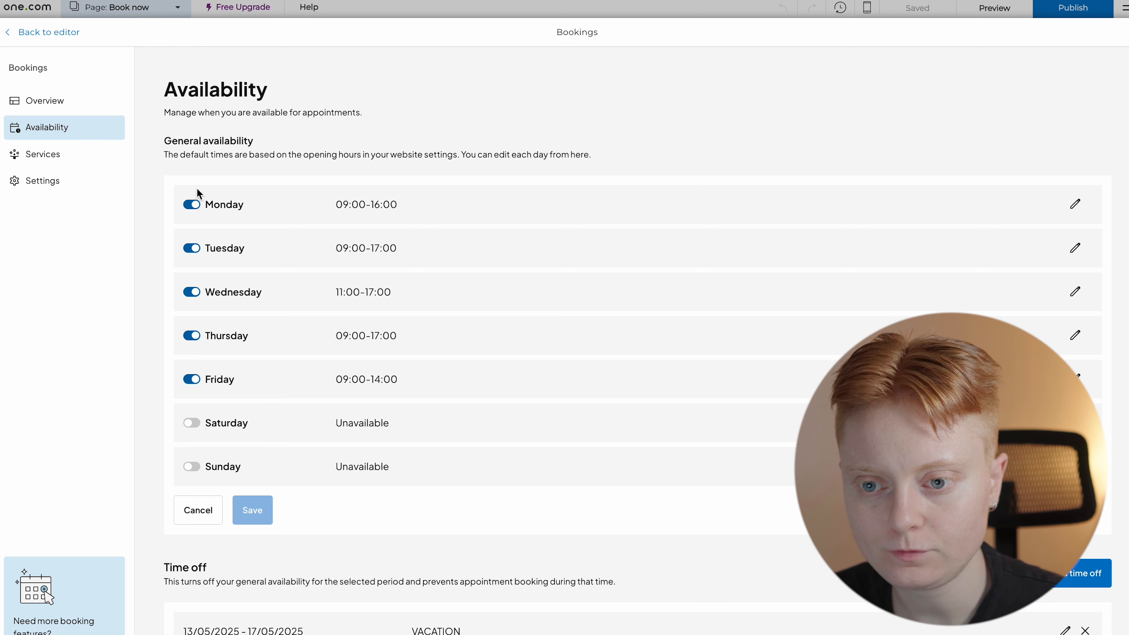
left_click(200, 211)
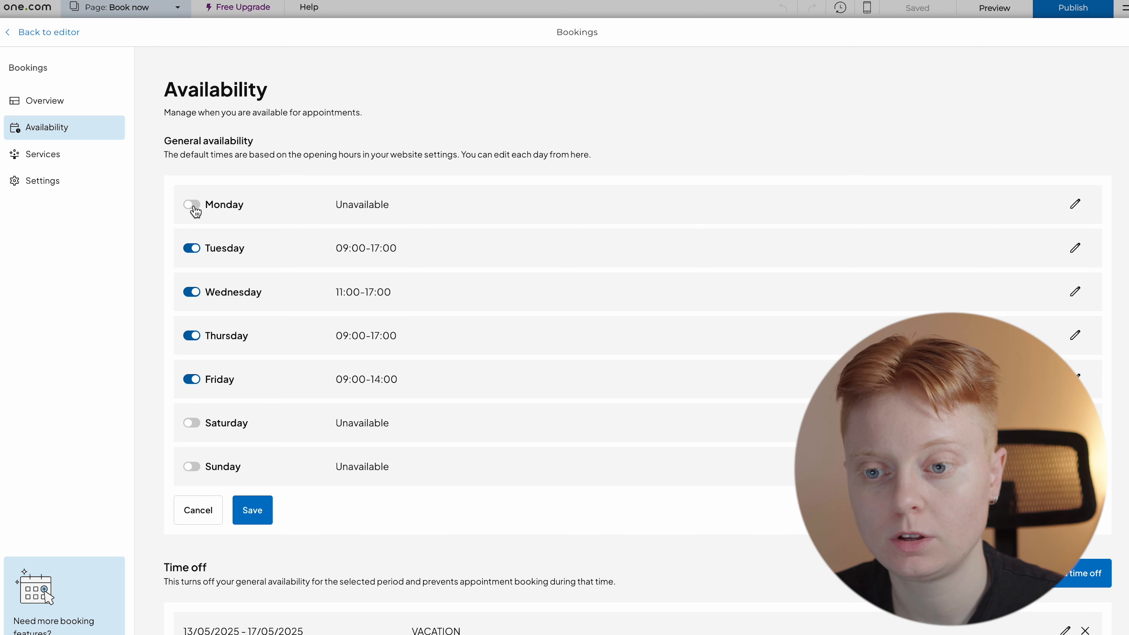
left_click(194, 211)
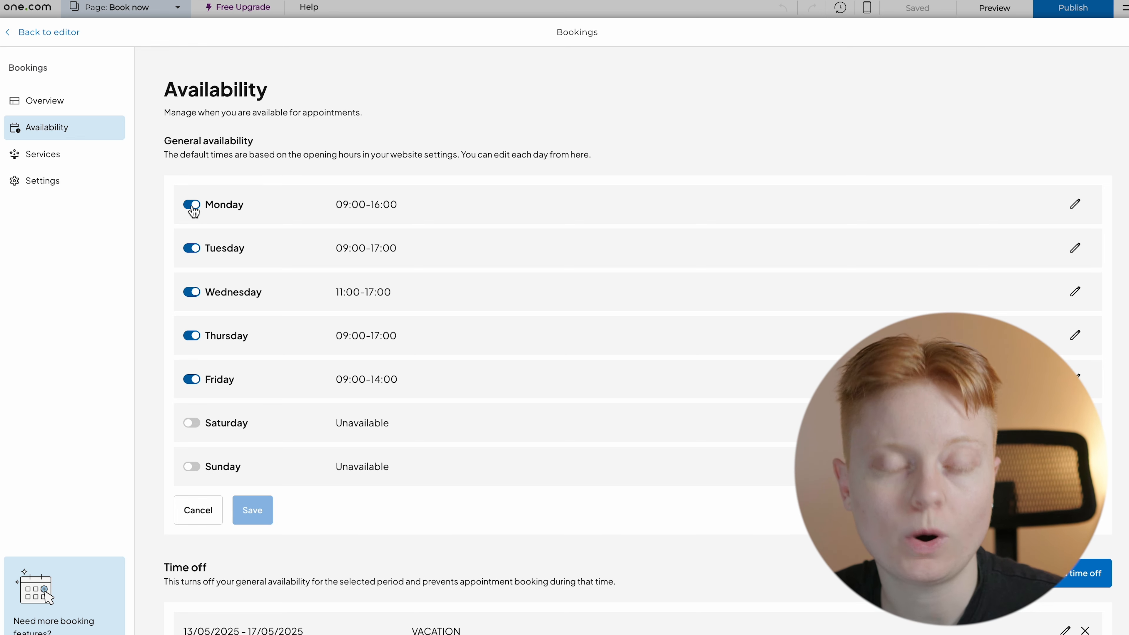
left_click(194, 247)
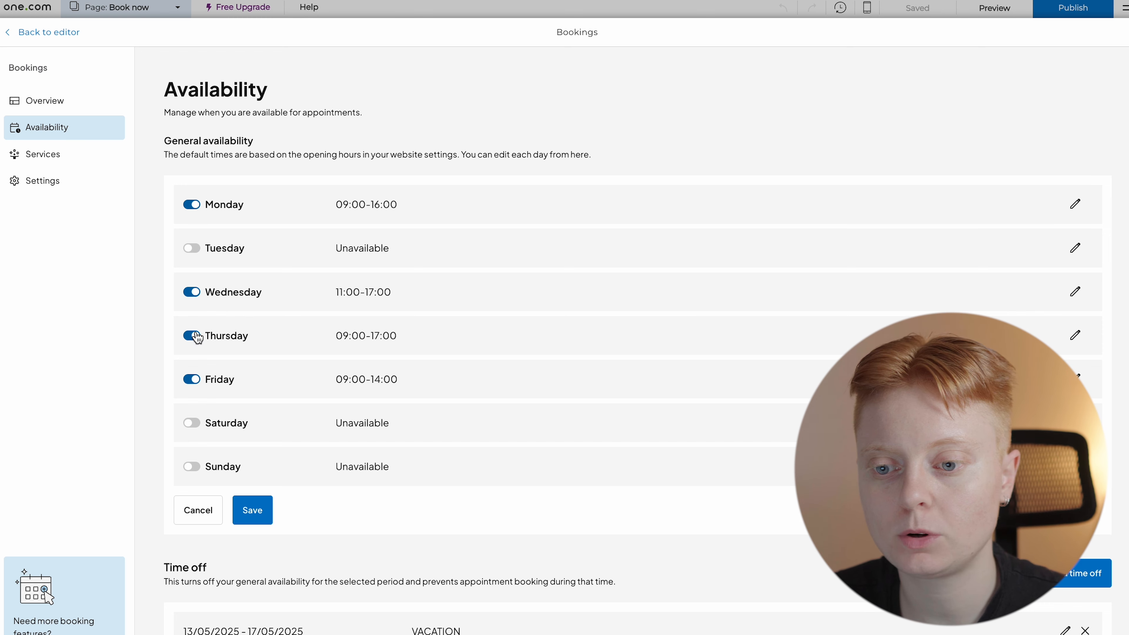
- Make Saturday available for appointments with a start time of 08:00
left_click(191, 423)
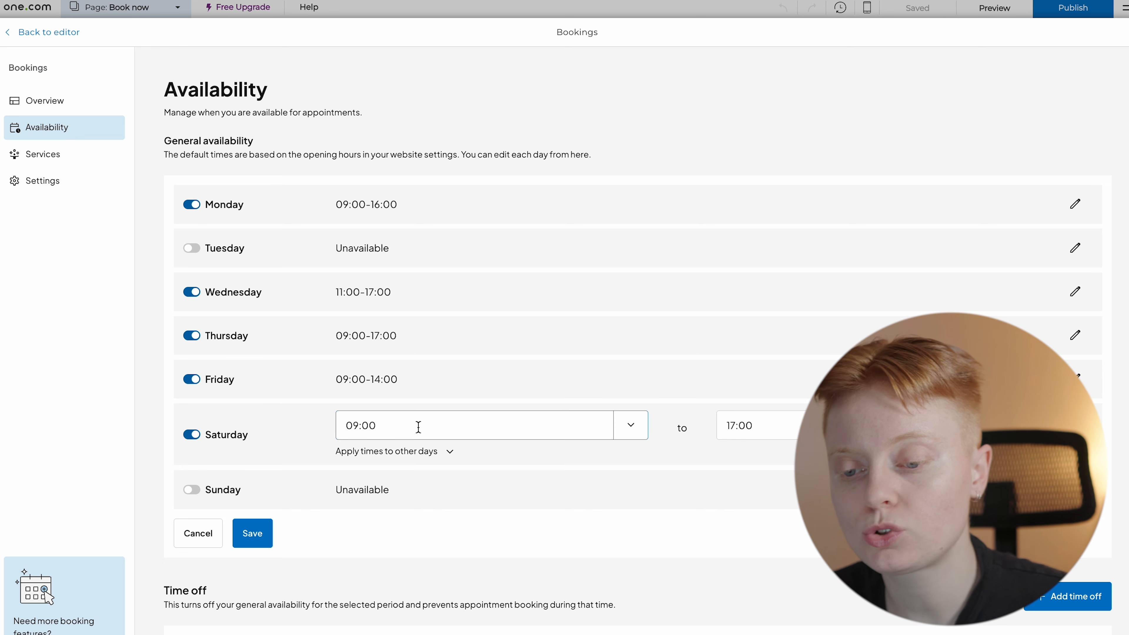
left_click(629, 434)
scroll(487, 561, "down", 6)
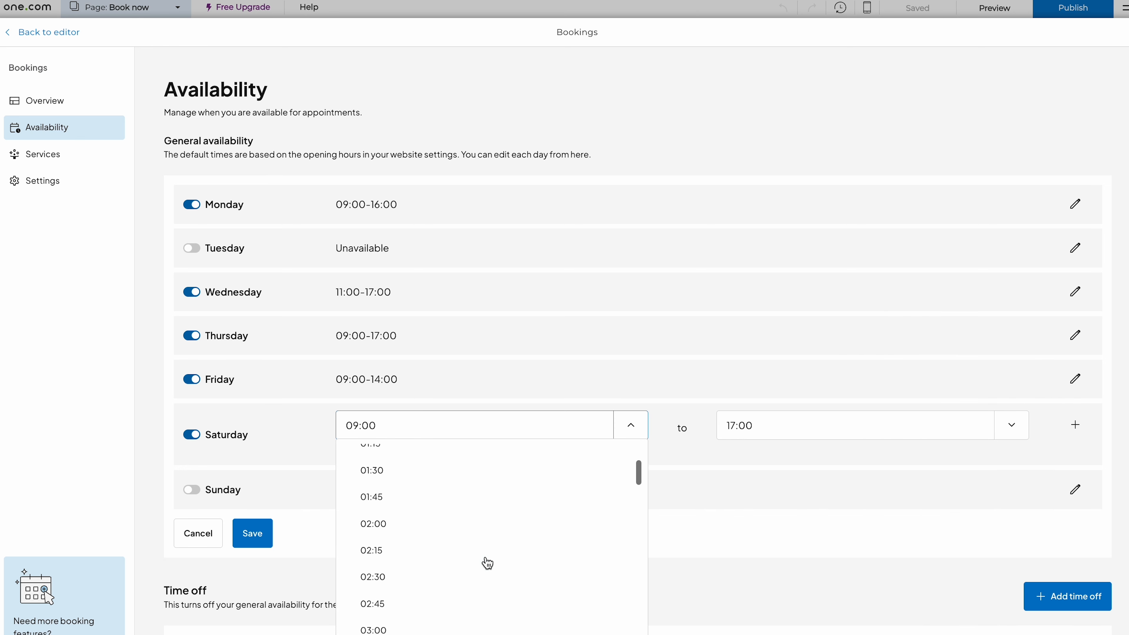
scroll(486, 561, "down", 6)
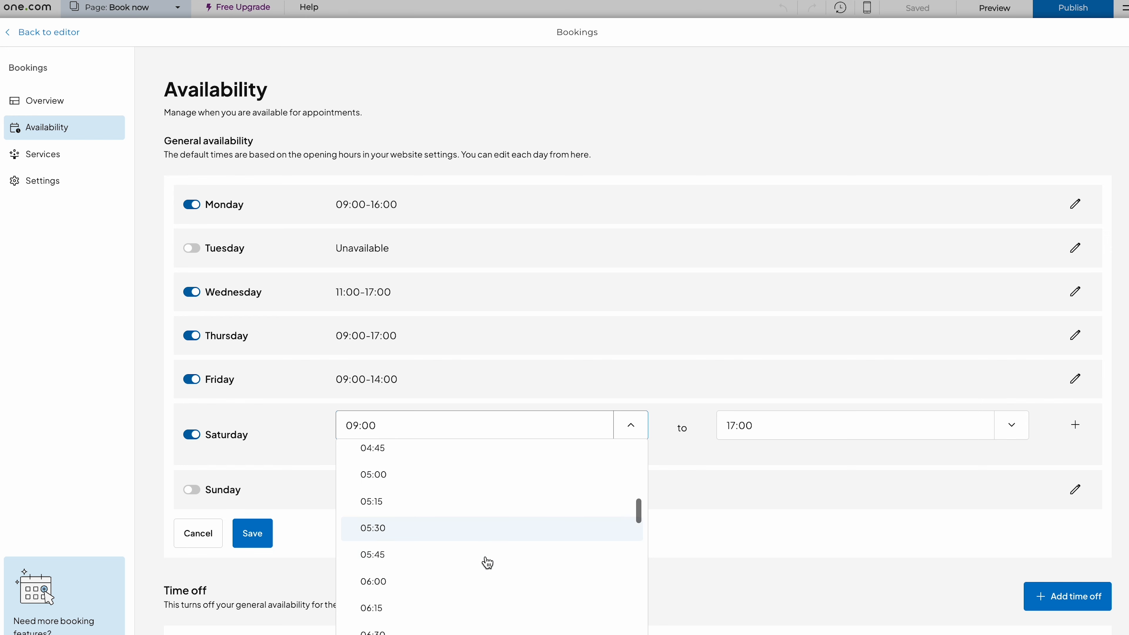
scroll(425, 587, "down", 2)
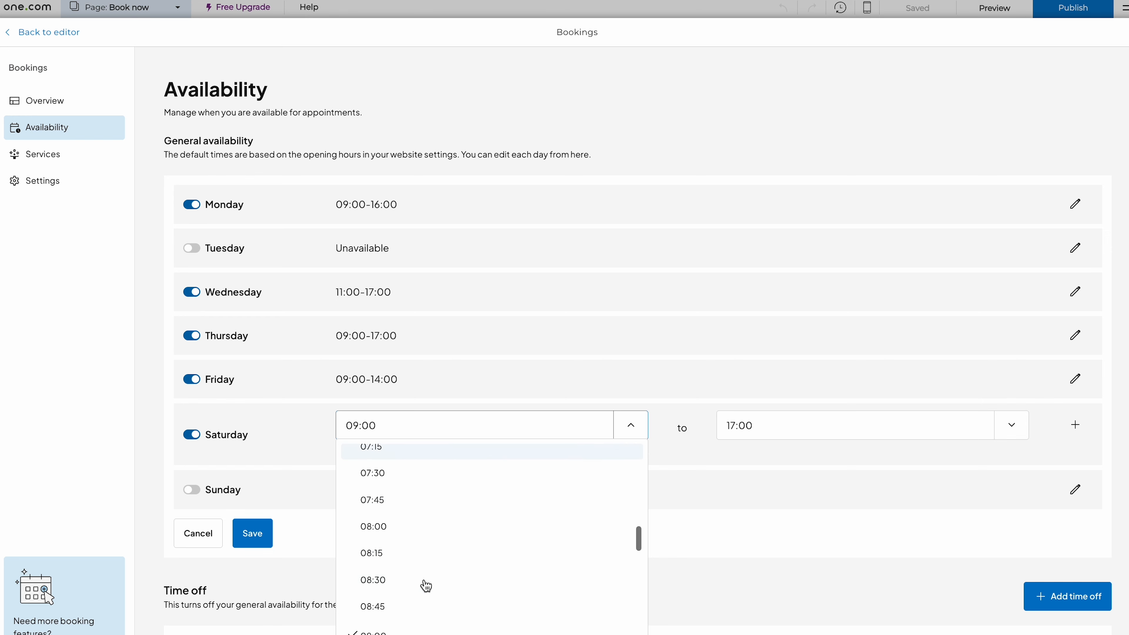
left_click(383, 529)
- Set Saturday's end time to 16:30 and save the general availability
left_click(1015, 428)
scroll(866, 615, "down", 8)
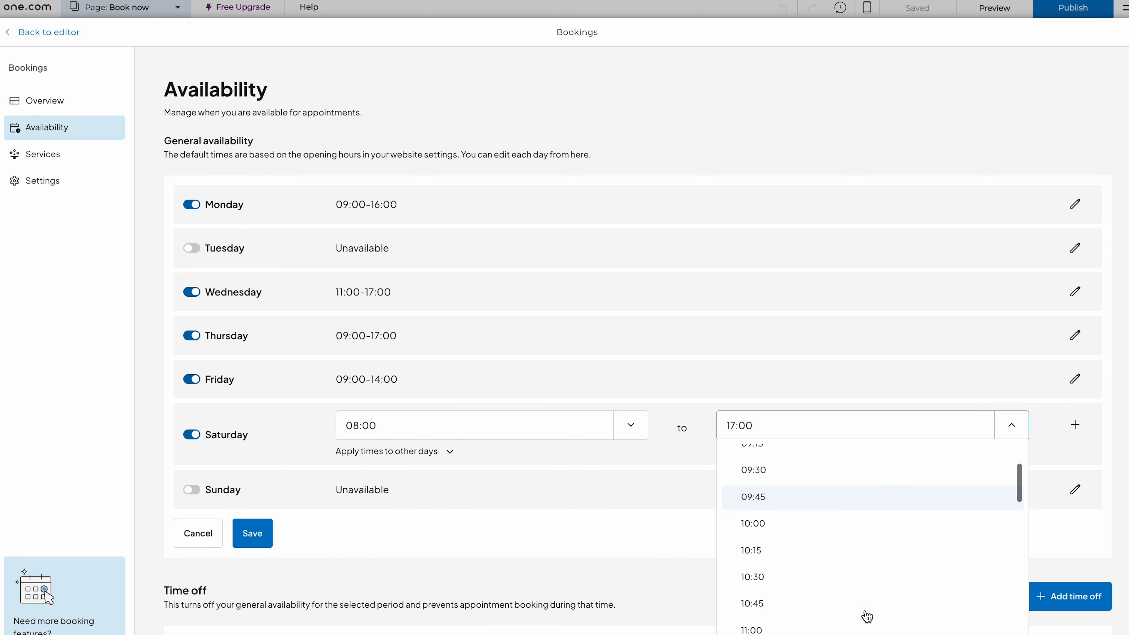
scroll(866, 615, "down", 5)
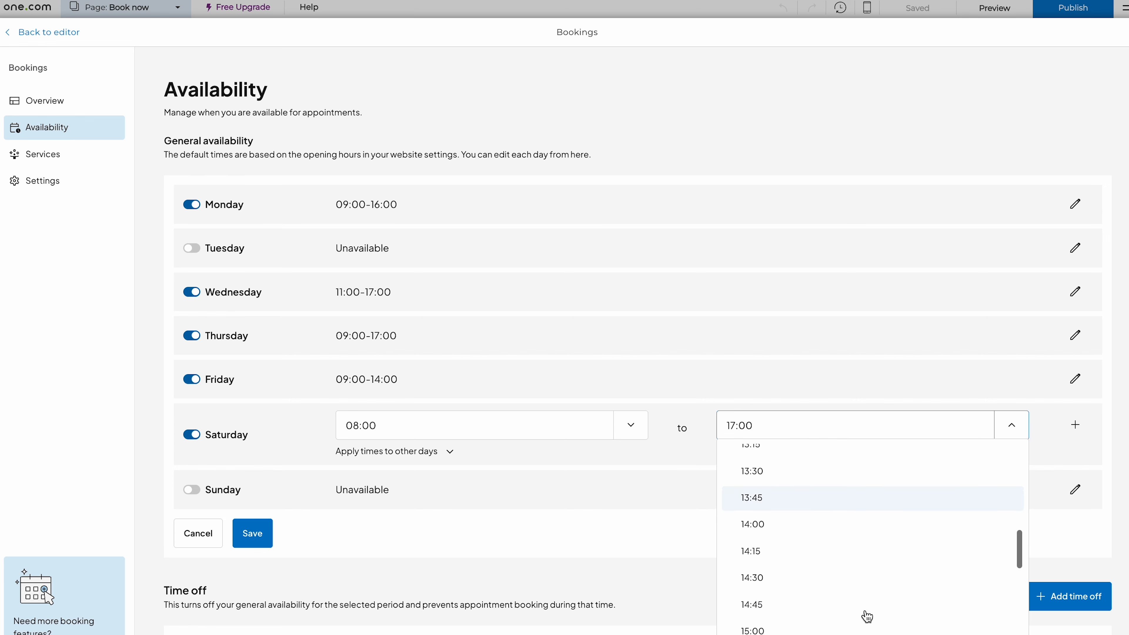
scroll(823, 615, "down", 3)
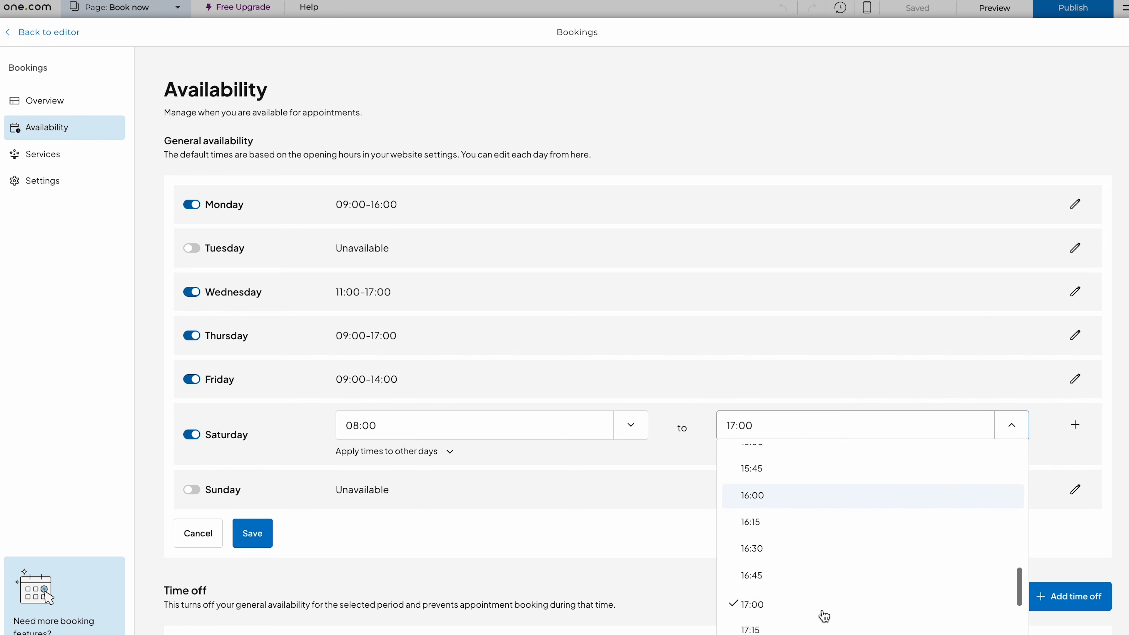
left_click(783, 558)
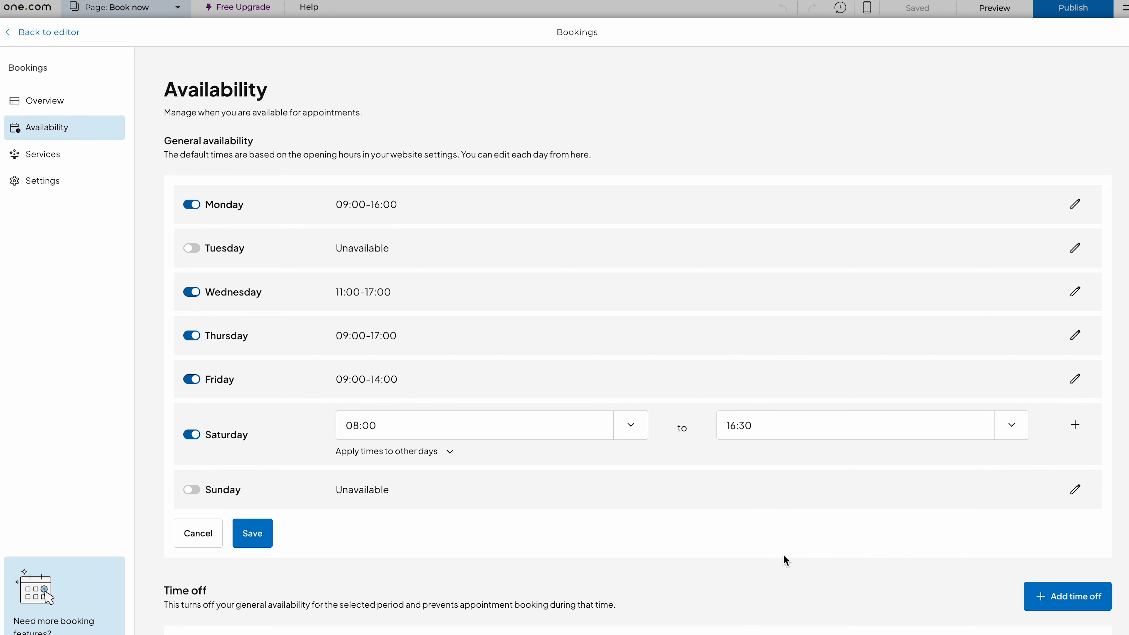
scroll(784, 554, "down", 1)
scroll(598, 499, "down", 1)
scroll(598, 499, "up", 2)
scroll(599, 499, "down", 2)
left_click(249, 492)
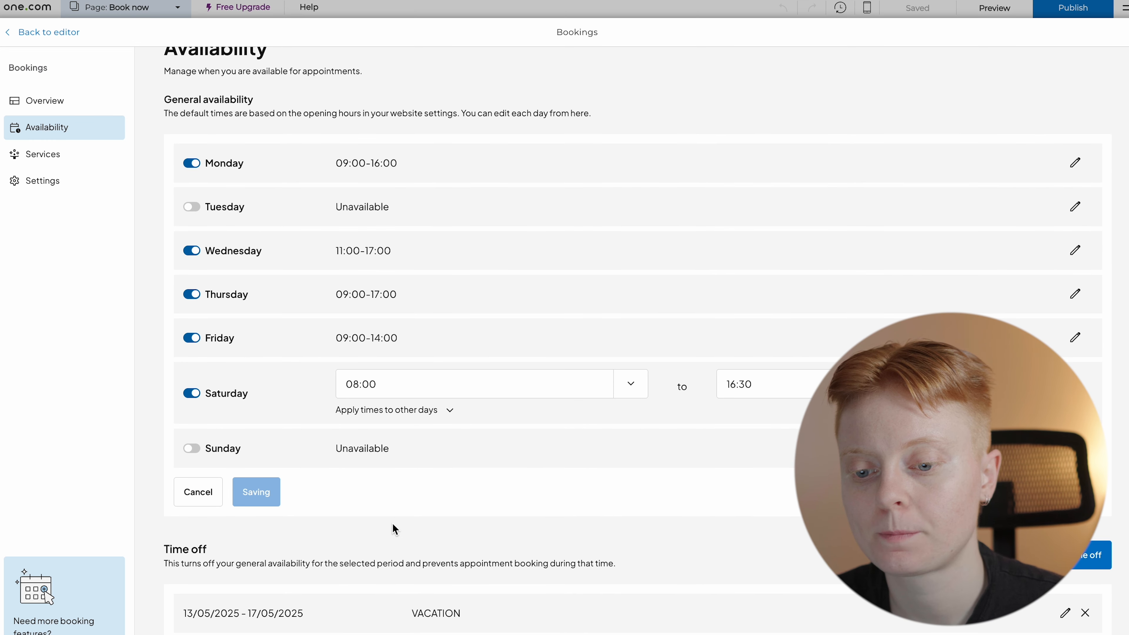
scroll(391, 522, "down", 3)
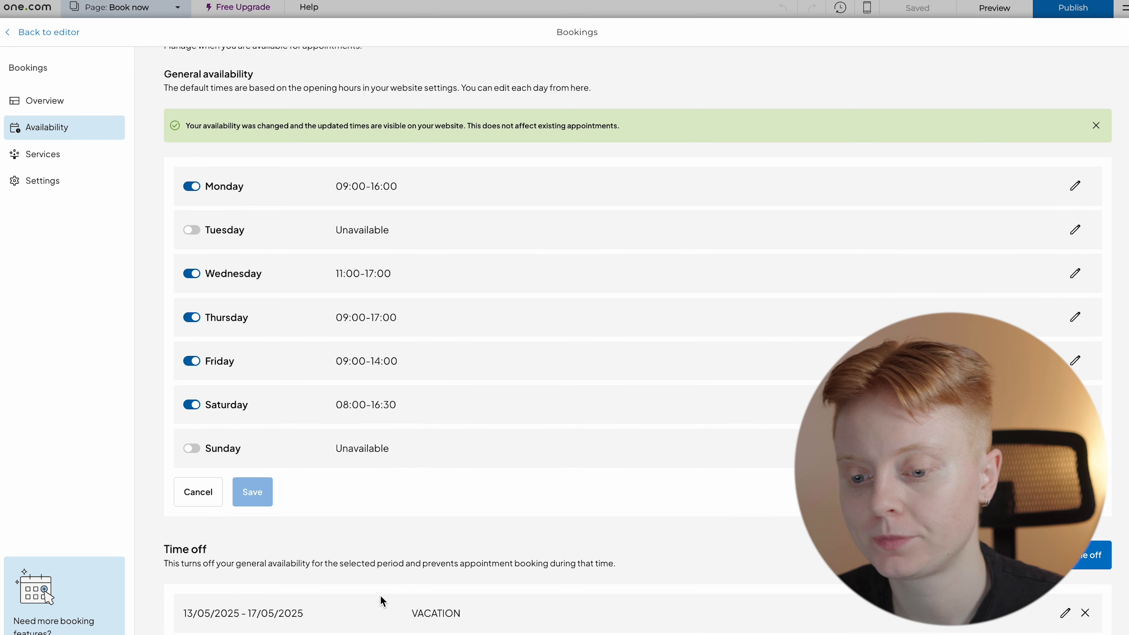
- Delete the 4-hour, 2-hour and 1-hour consultation services from the bookings services list
left_click(95, 164)
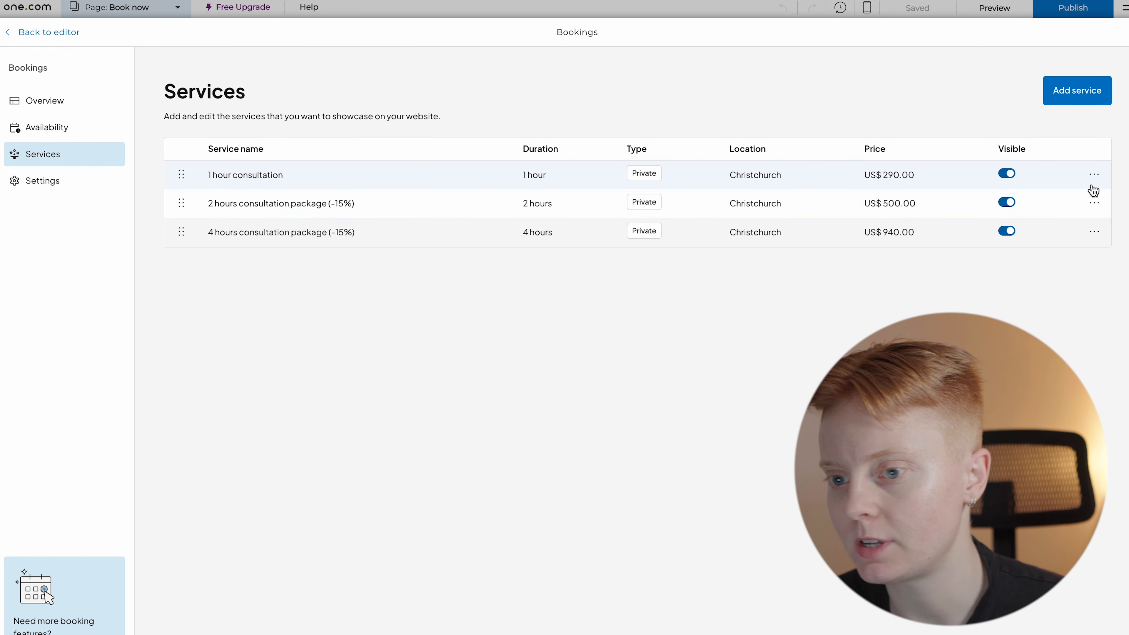
left_click(1097, 235)
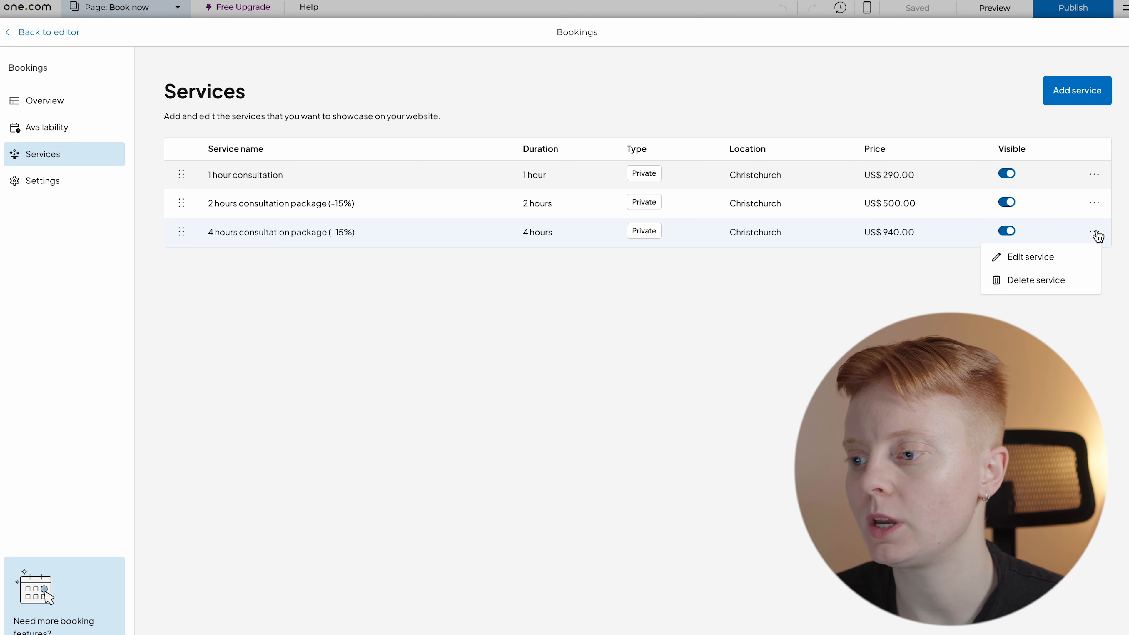
left_click(1054, 281)
left_click(460, 426)
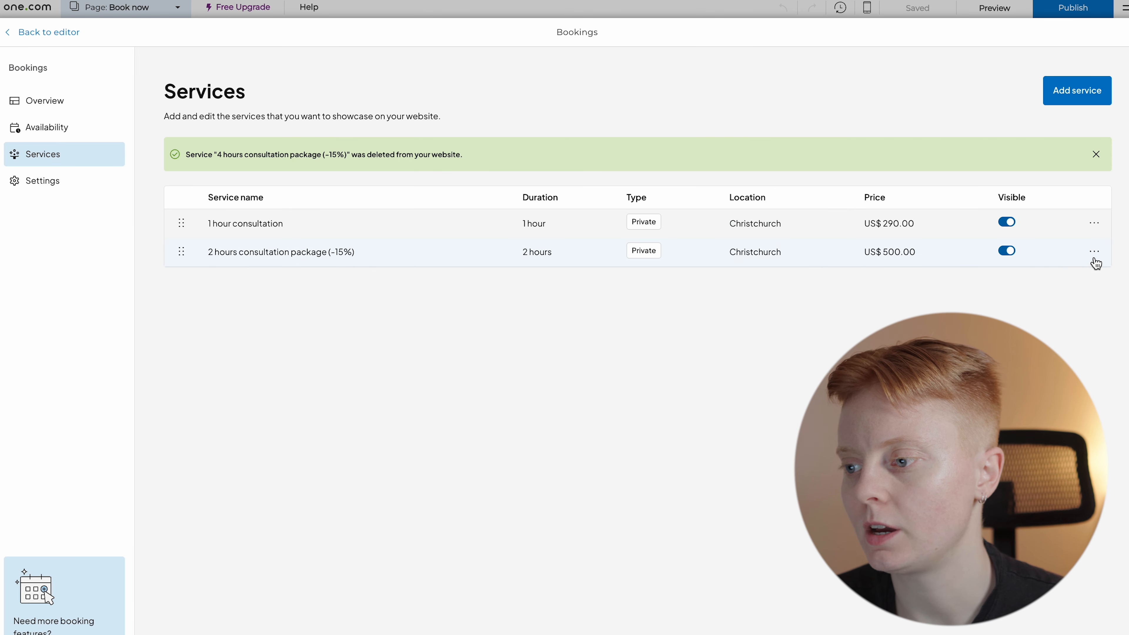
left_click(1095, 252)
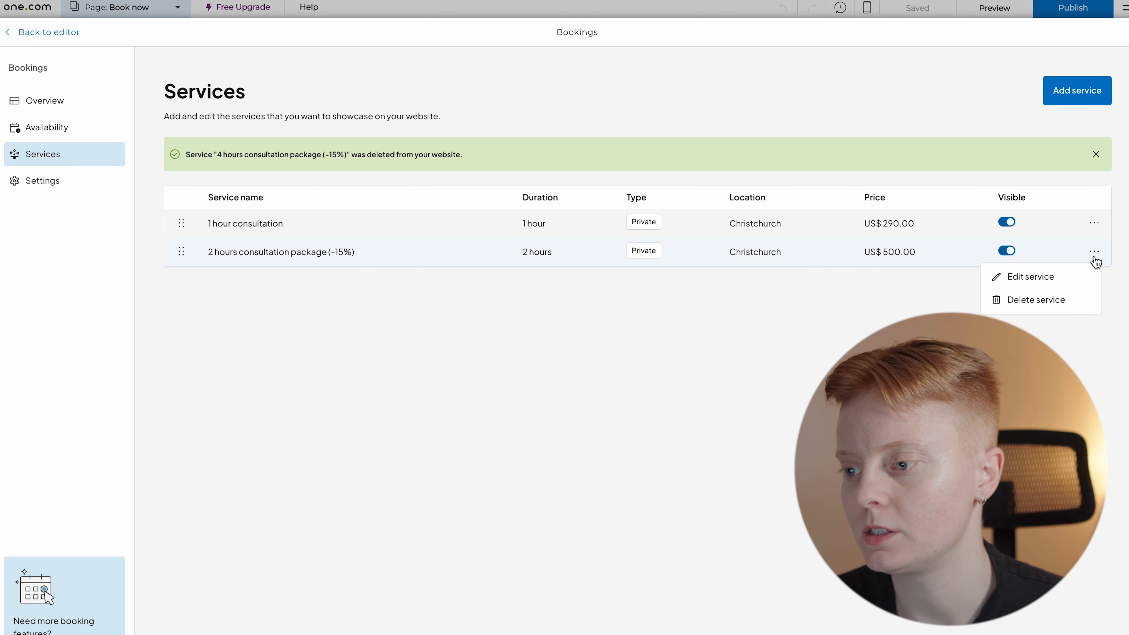
left_click(1048, 301)
left_click(478, 414)
left_click(1096, 224)
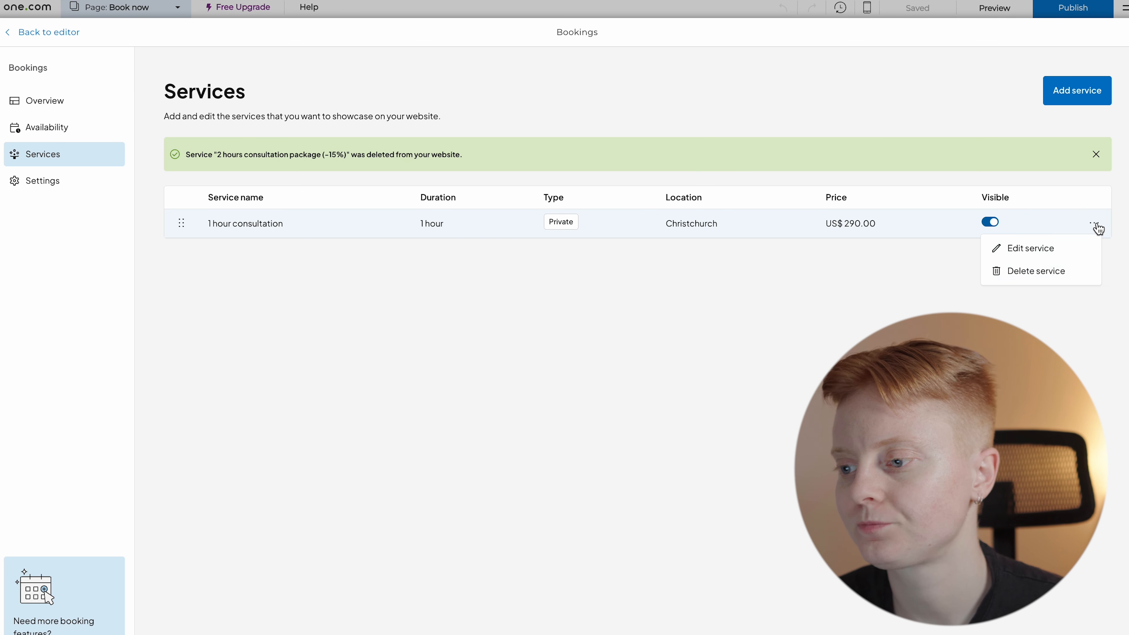
left_click(1022, 272)
left_click(477, 409)
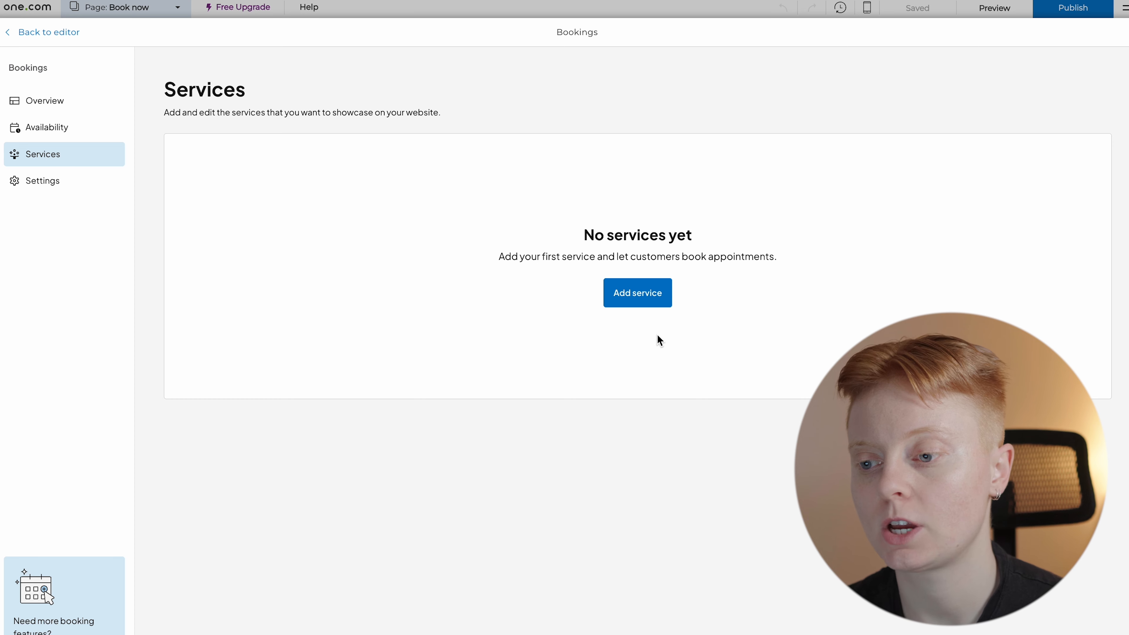
- Begin adding a new private session service to the bookings and name it Manicure
left_click(649, 303)
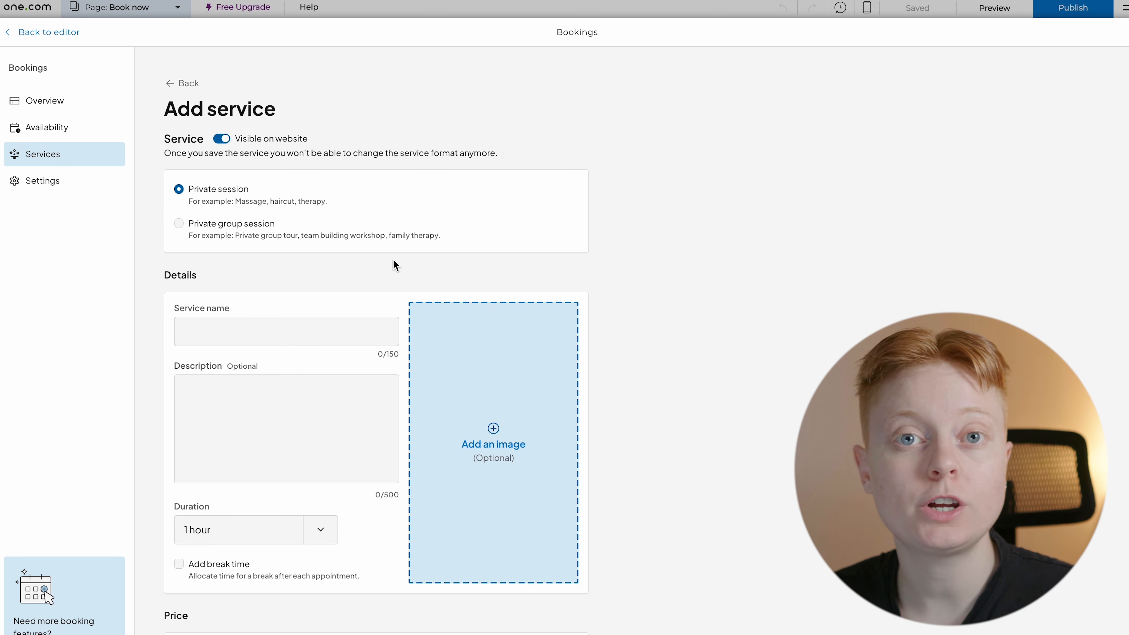
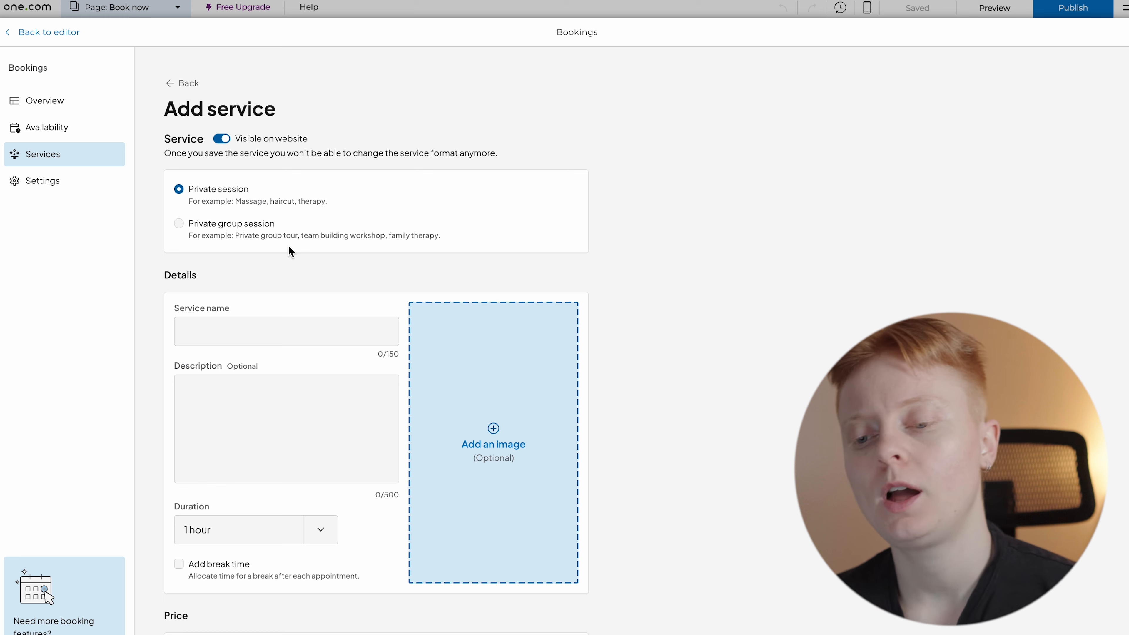
scroll(264, 329, "down", 1)
left_click(257, 267)
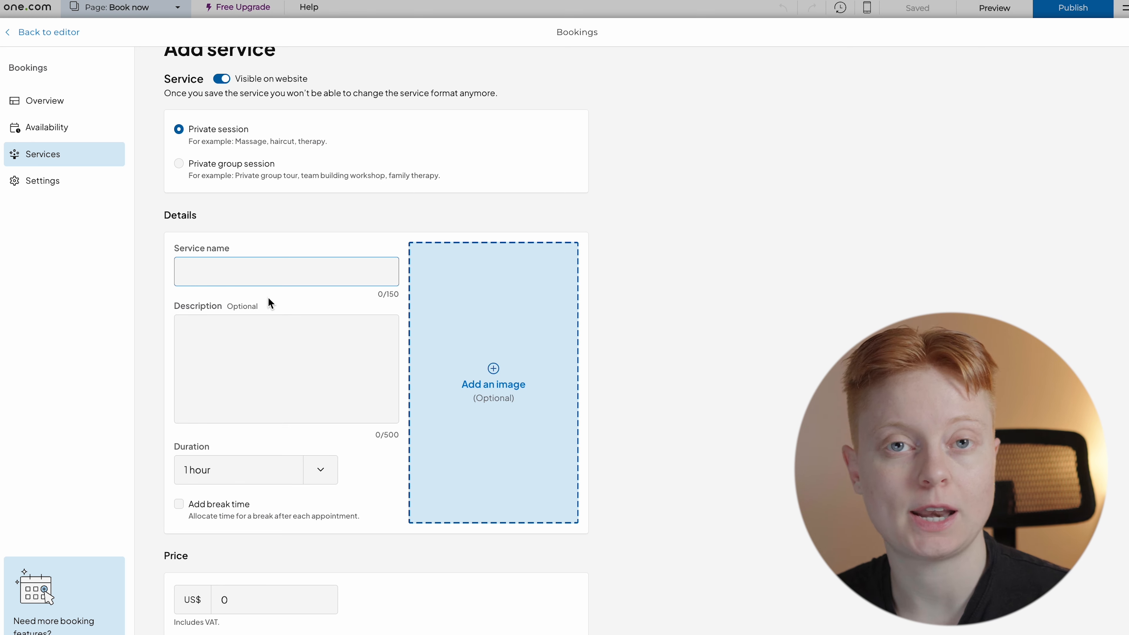
type("Manicure")
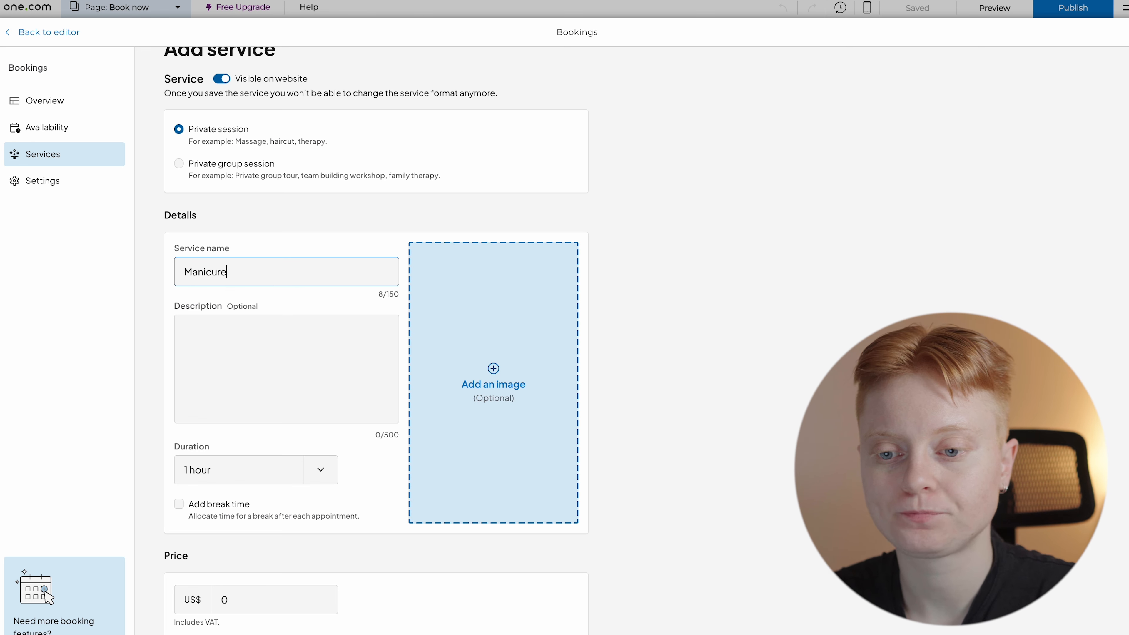
left_click(270, 333)
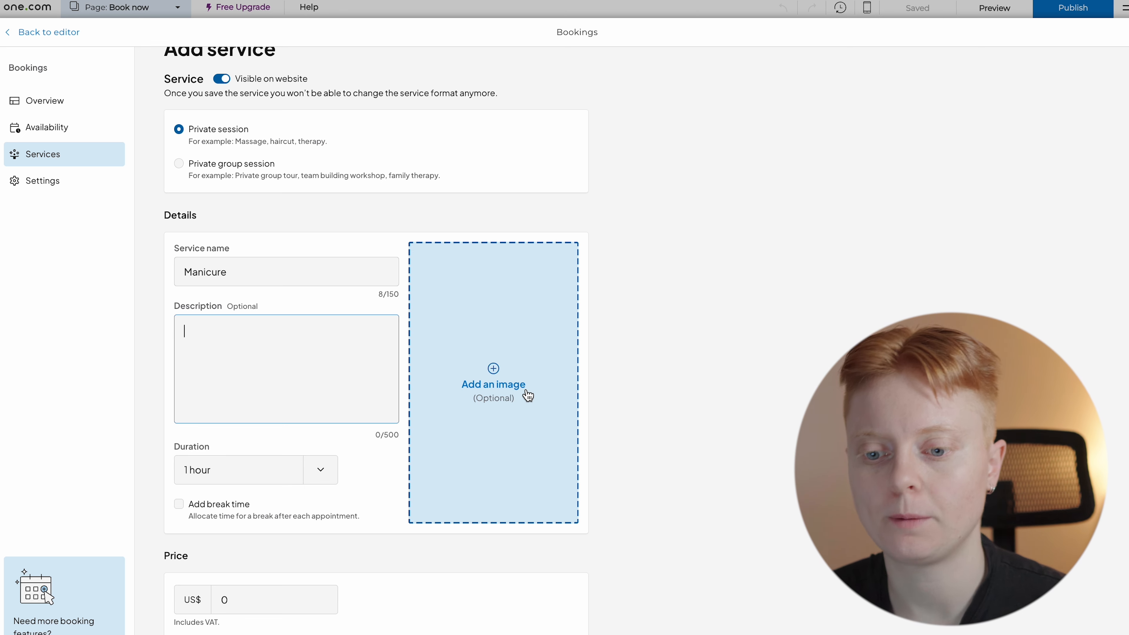
- Check the duration options for the Manicure service, keep 1 hour, and set its price to US$ 50
left_click(332, 478)
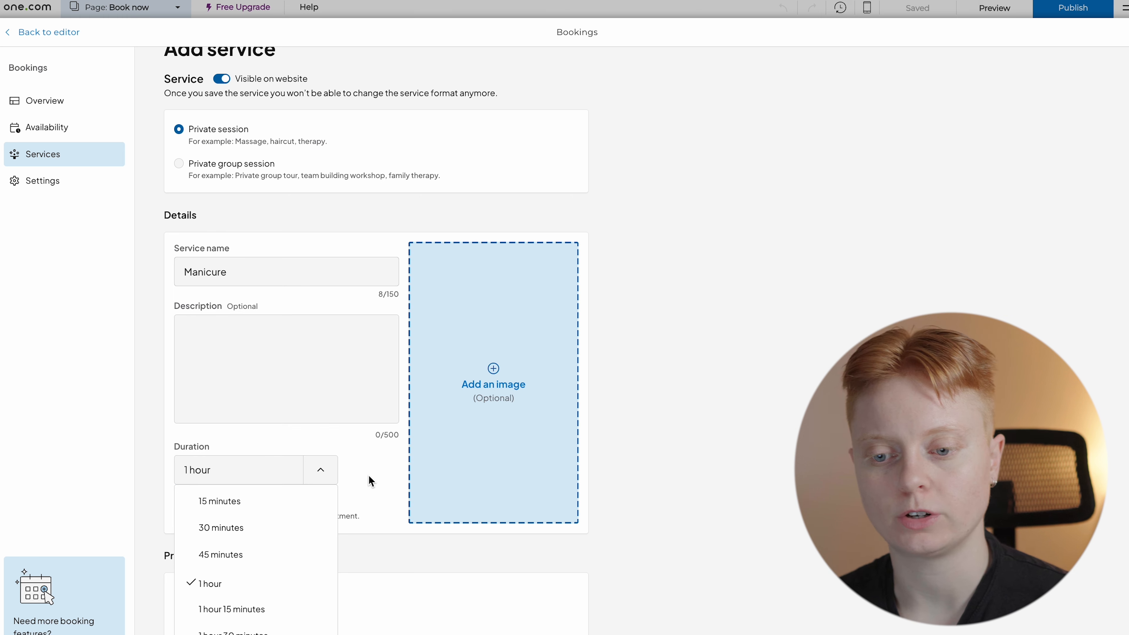
scroll(276, 588, "down", 1)
scroll(277, 588, "down", 1)
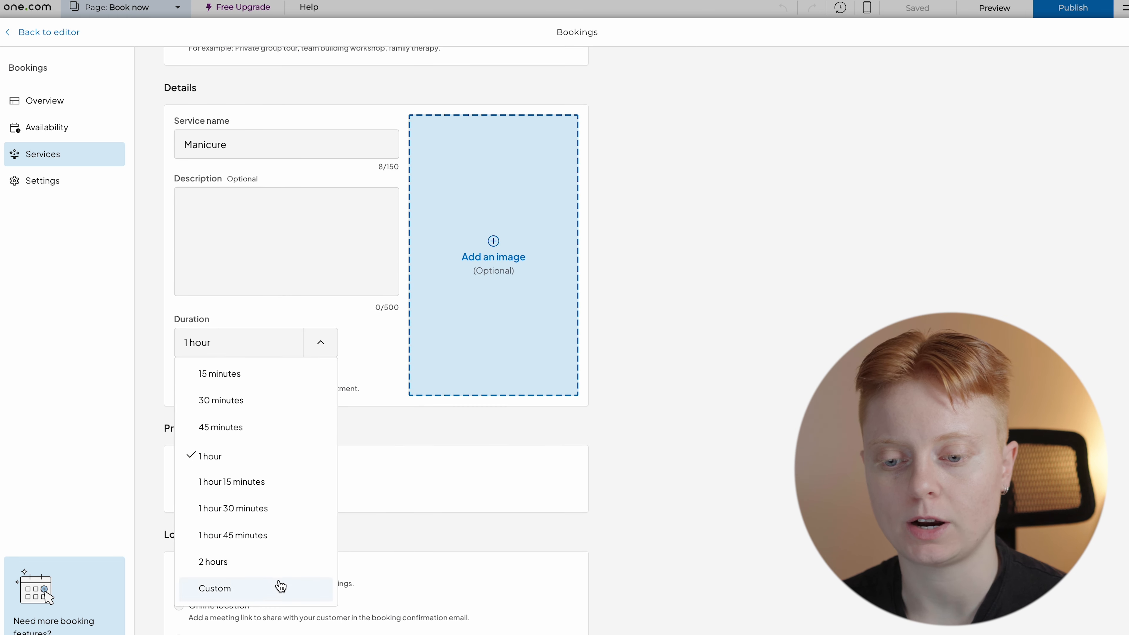
left_click(372, 427)
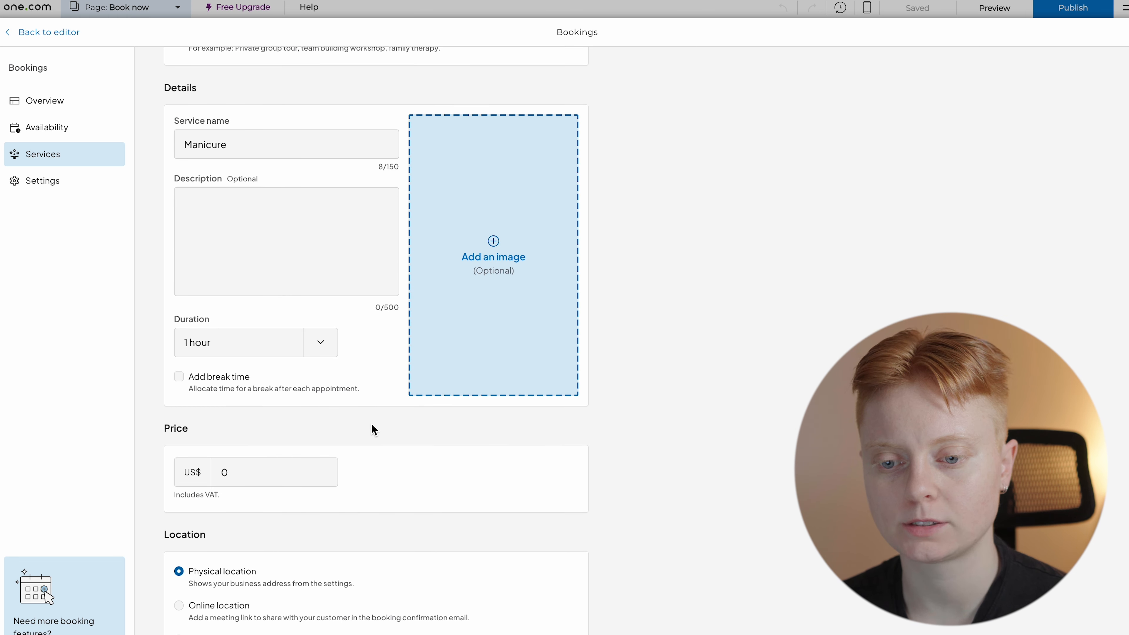
scroll(371, 424, "down", 1)
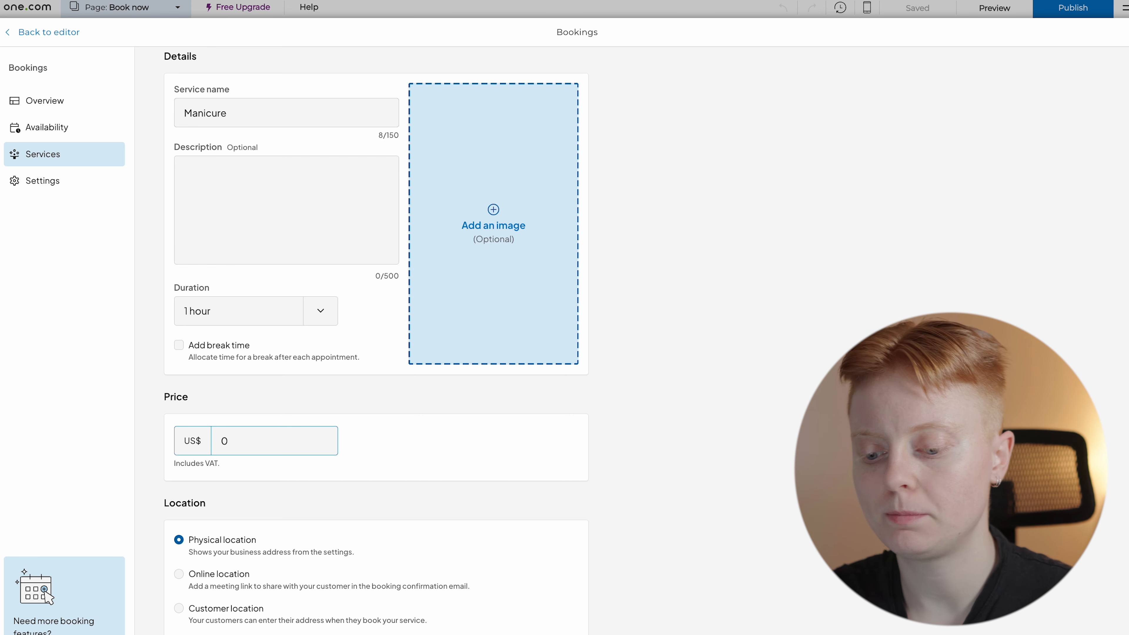
key("BackSpace")
type("50")
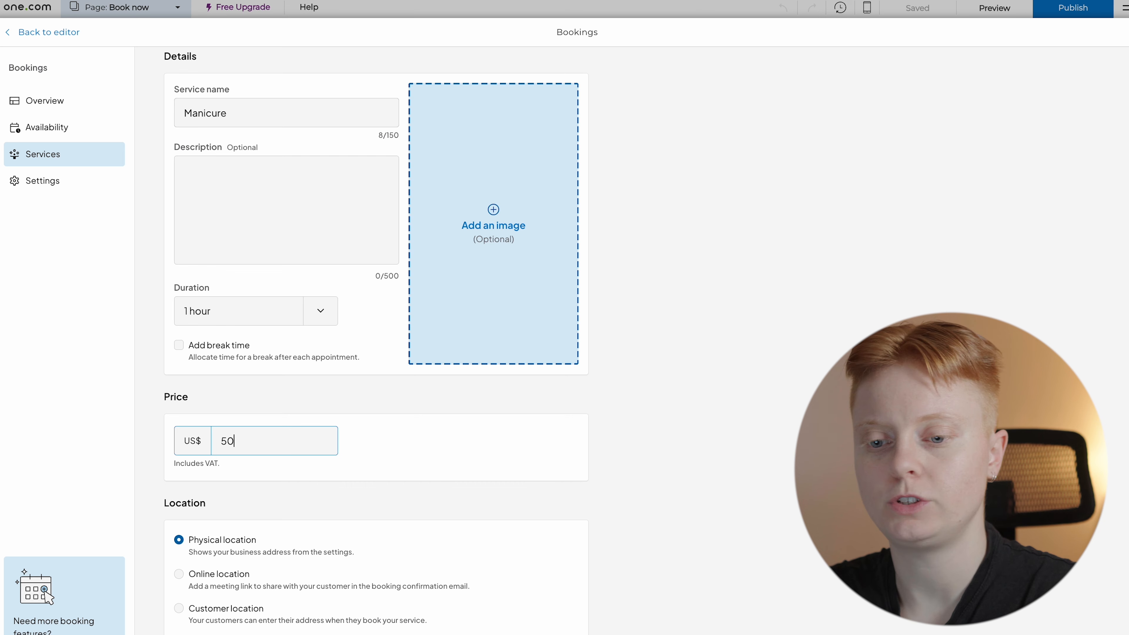
- Save the Manicure service with its physical location, and try its website visibility off and on in the services list
left_click(500, 473)
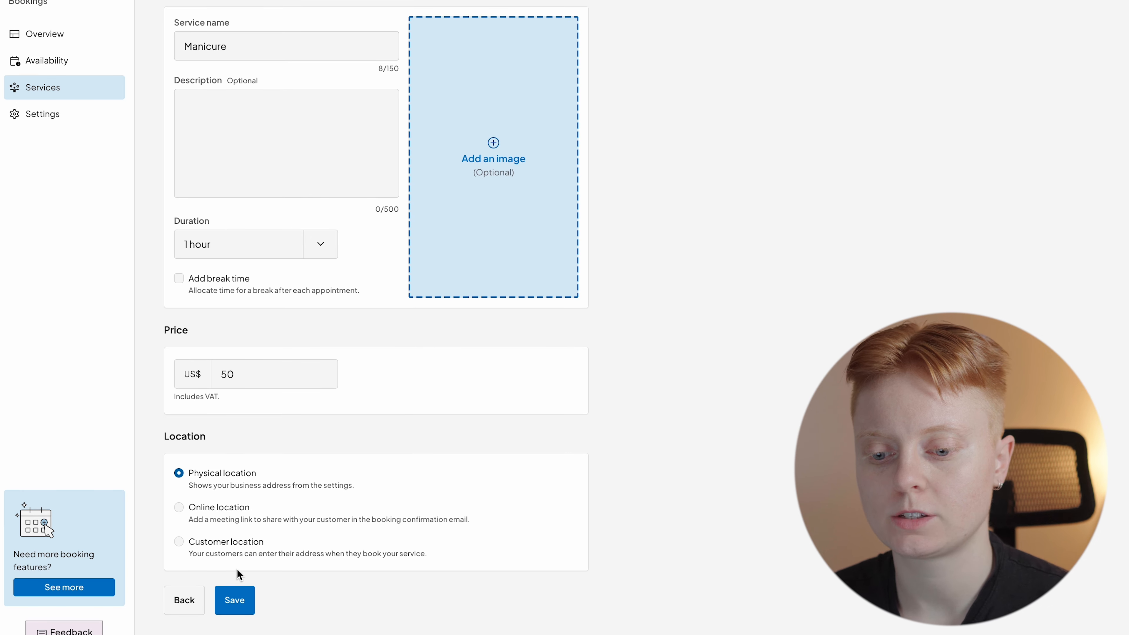
left_click(238, 600)
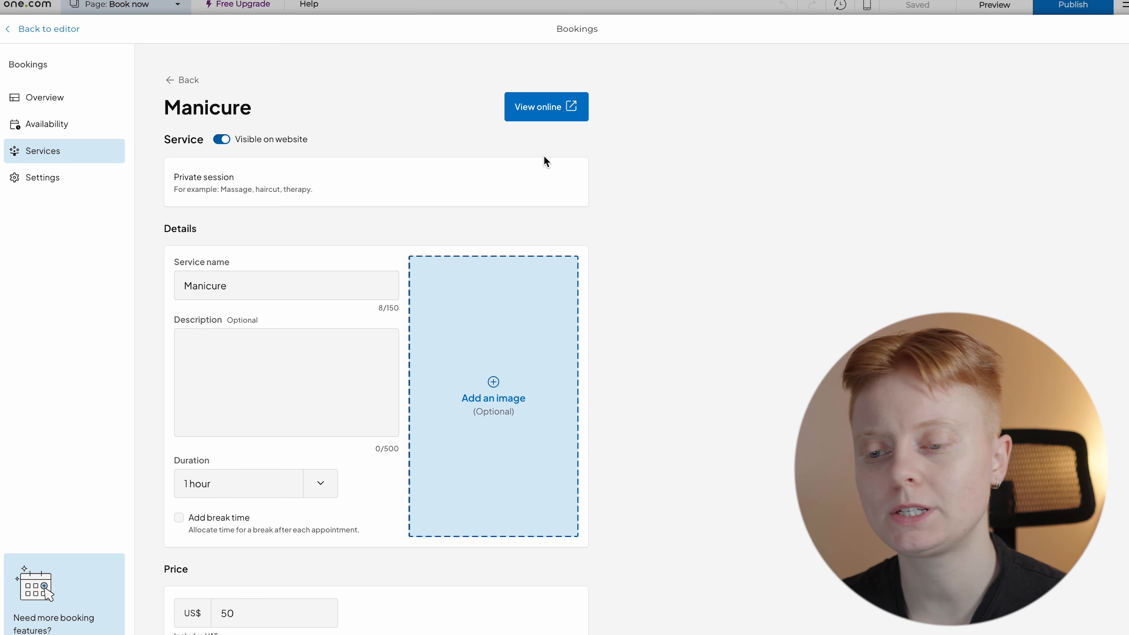
left_click(189, 81)
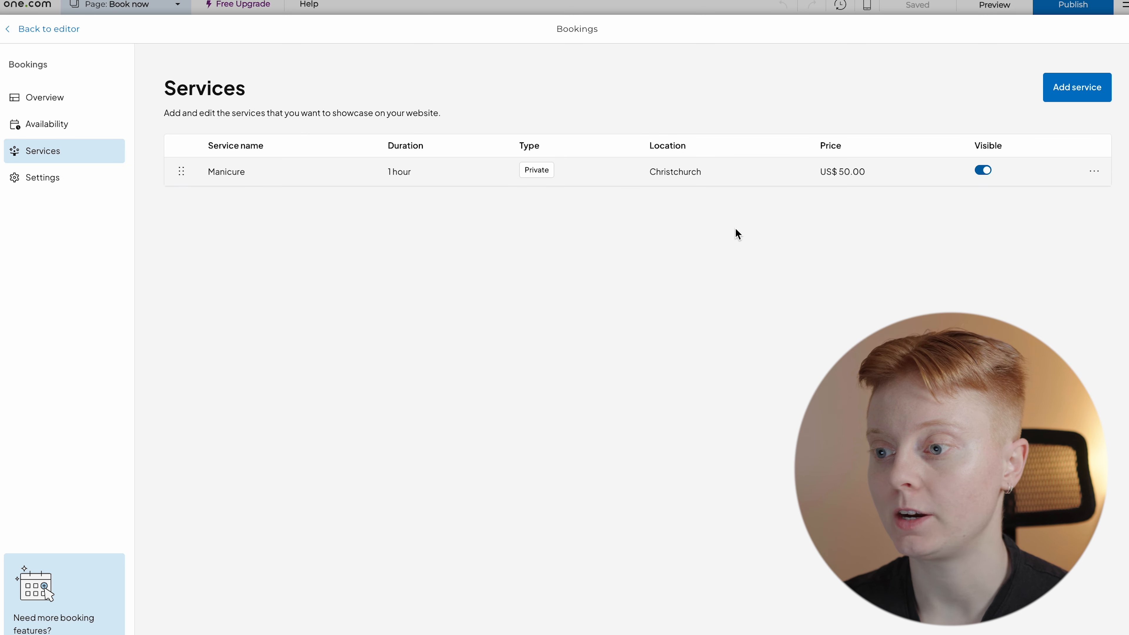
left_click(987, 175)
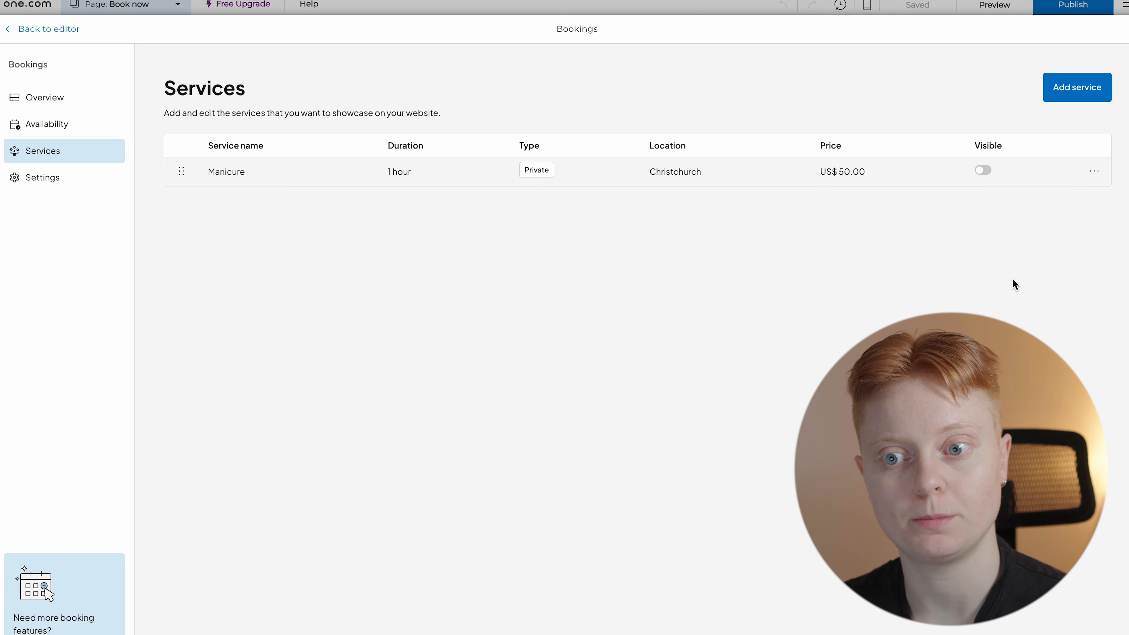
left_click(984, 172)
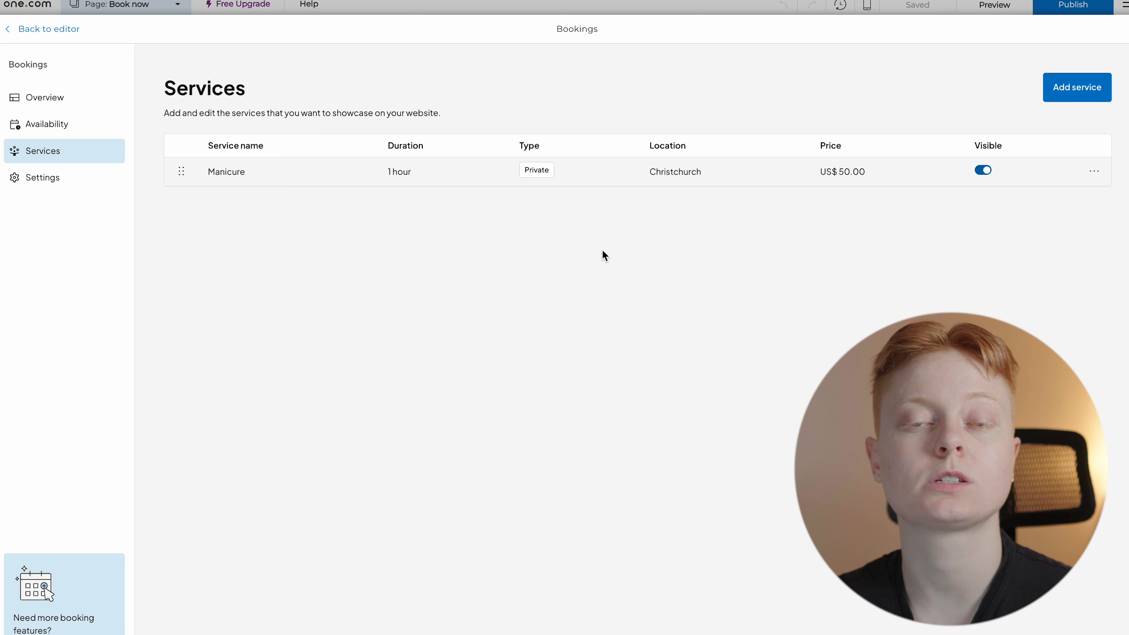
- Review the booking settings, including the cancellation deadline's number and unit options, the booking limits and the business details
left_click(79, 182)
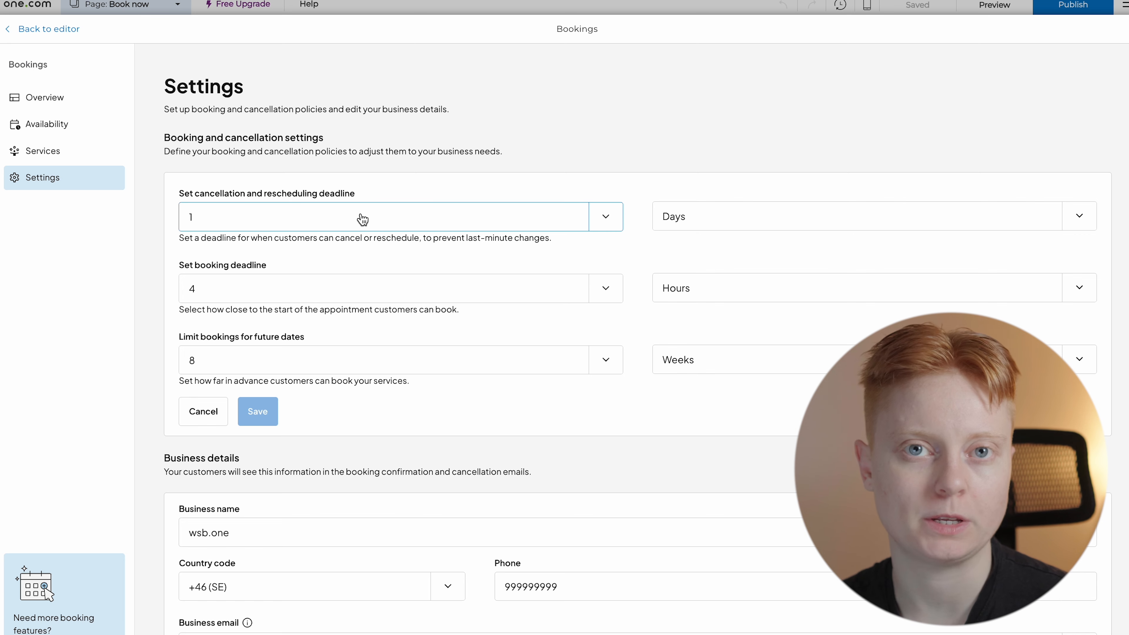
left_click(609, 220)
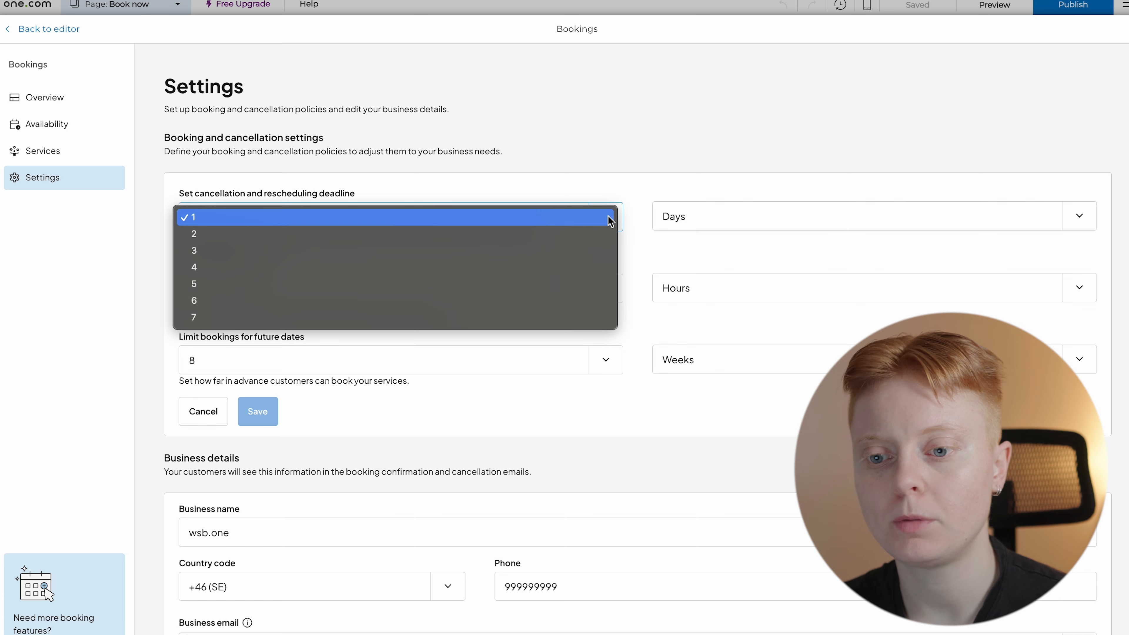
left_click(629, 162)
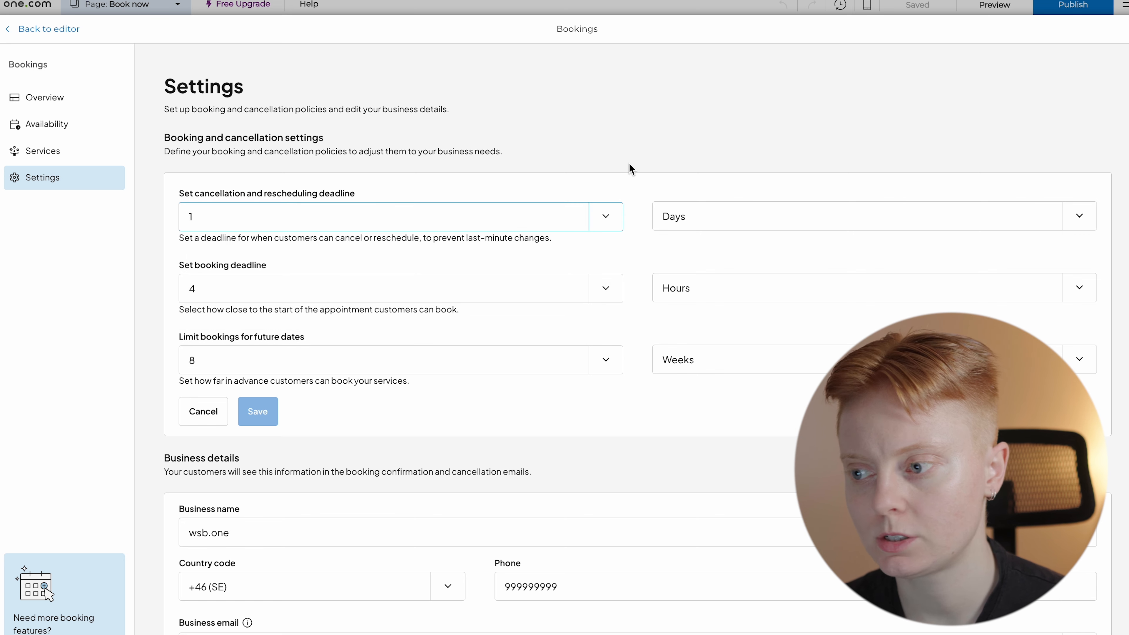
left_click(1078, 228)
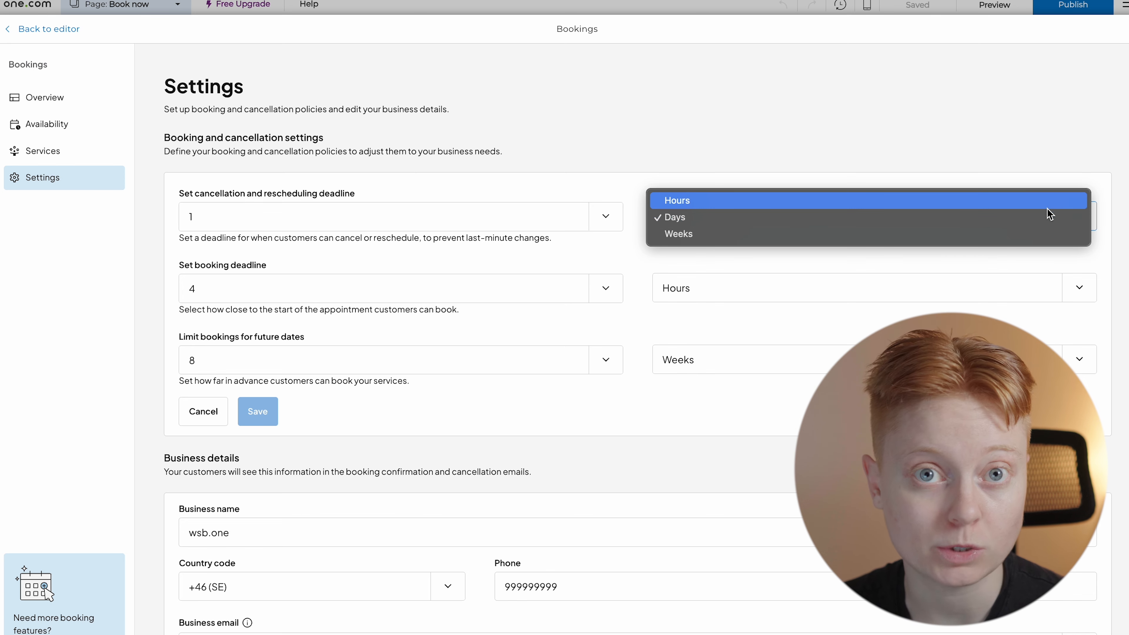
left_click(937, 153)
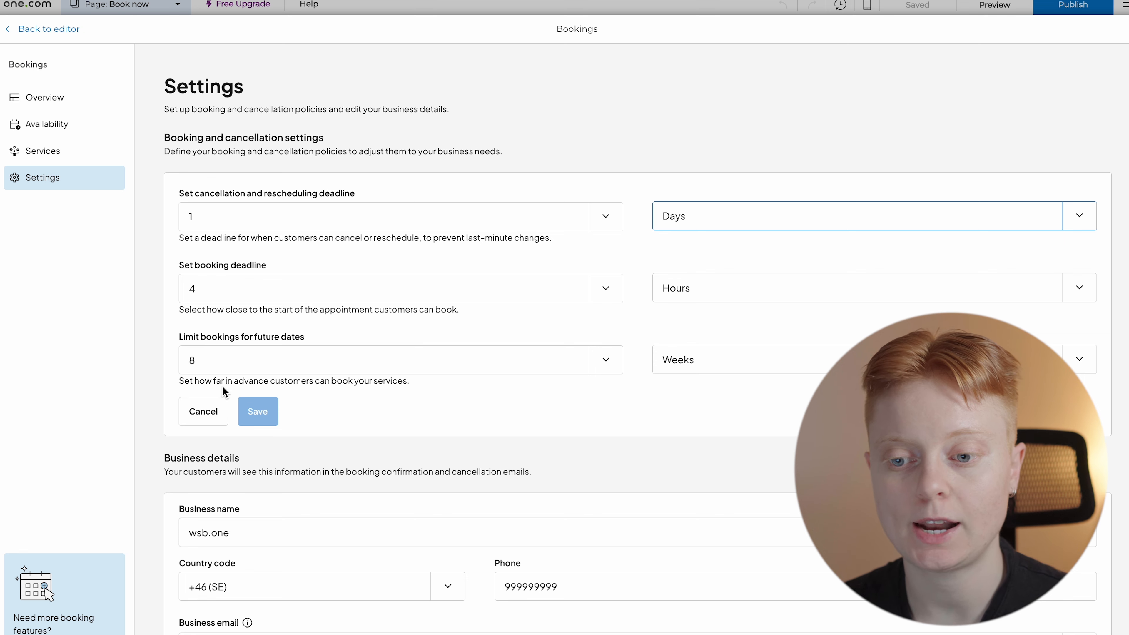
left_click(352, 391)
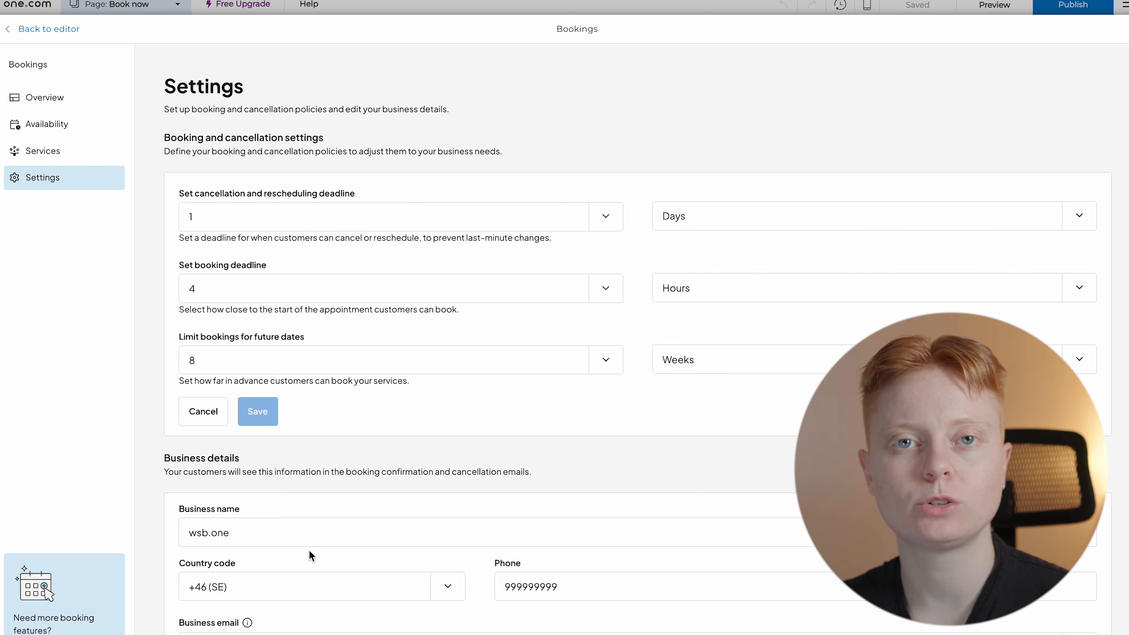
scroll(310, 552, "down", 3)
scroll(310, 552, "up", 1)
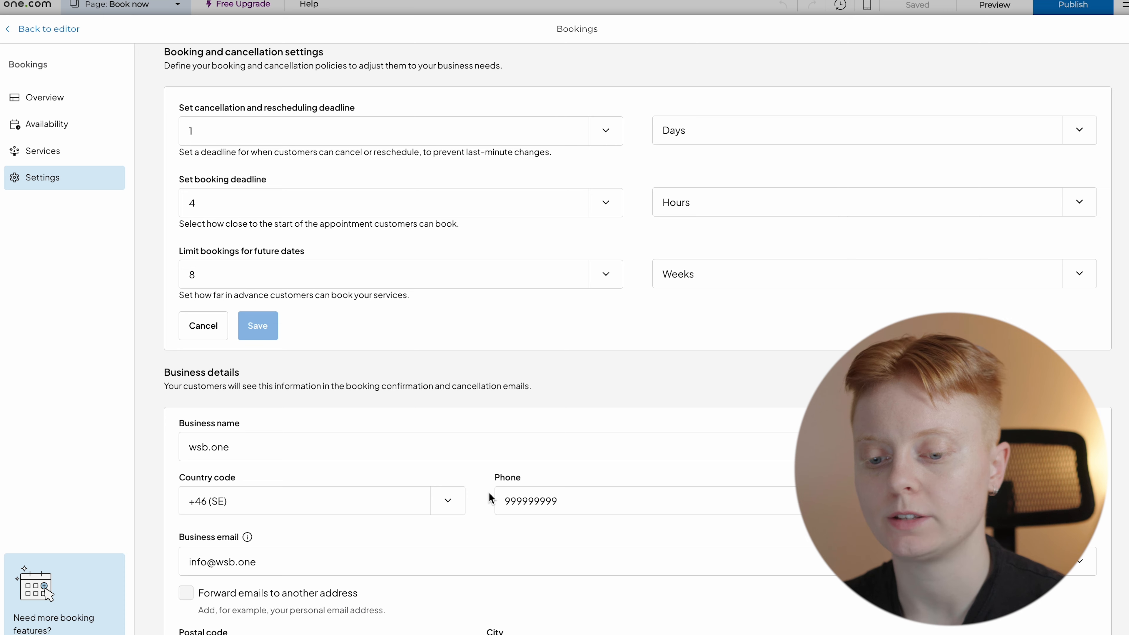
scroll(489, 494, "down", 1)
scroll(489, 493, "up", 3)
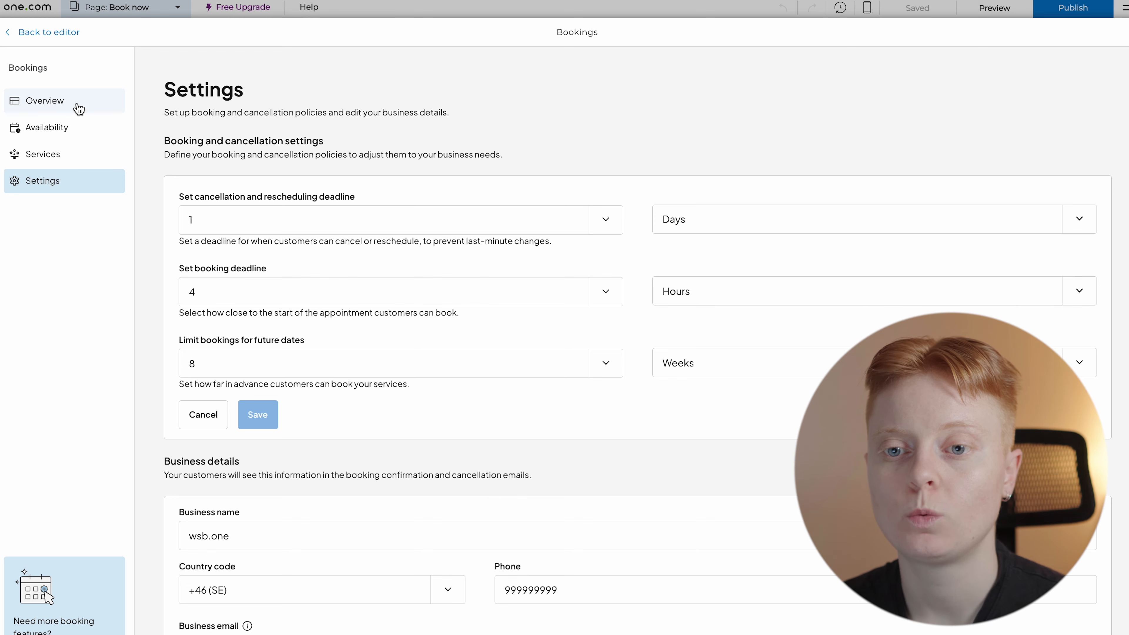
- Leave the bookings setup, preview the Book now page, and look through the Manicure's available appointment times
left_click(49, 36)
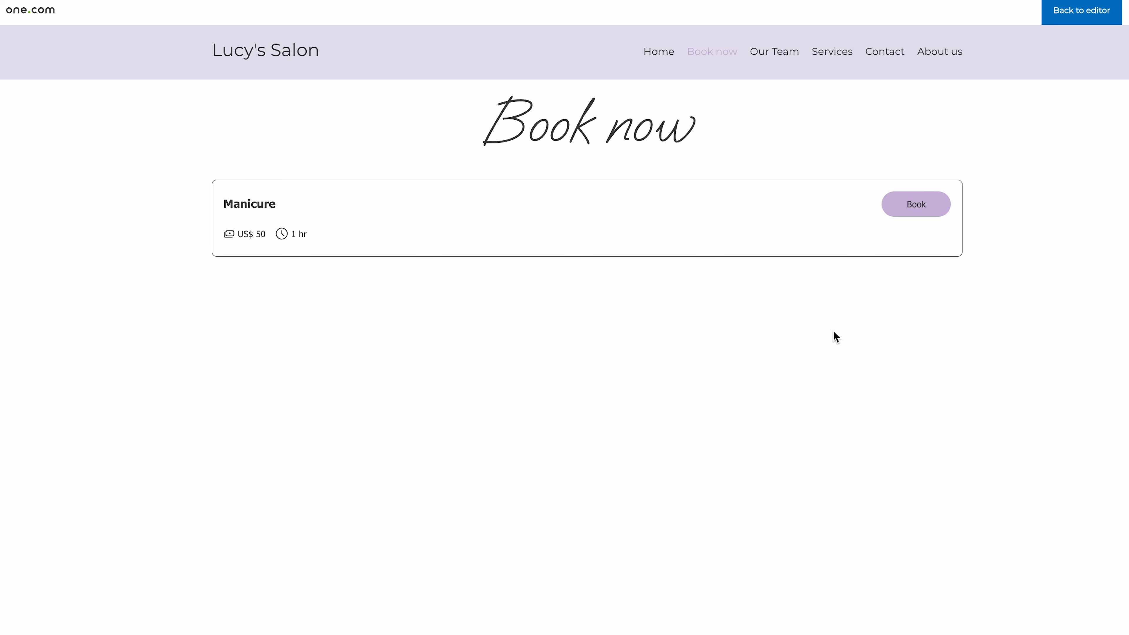
left_click(922, 206)
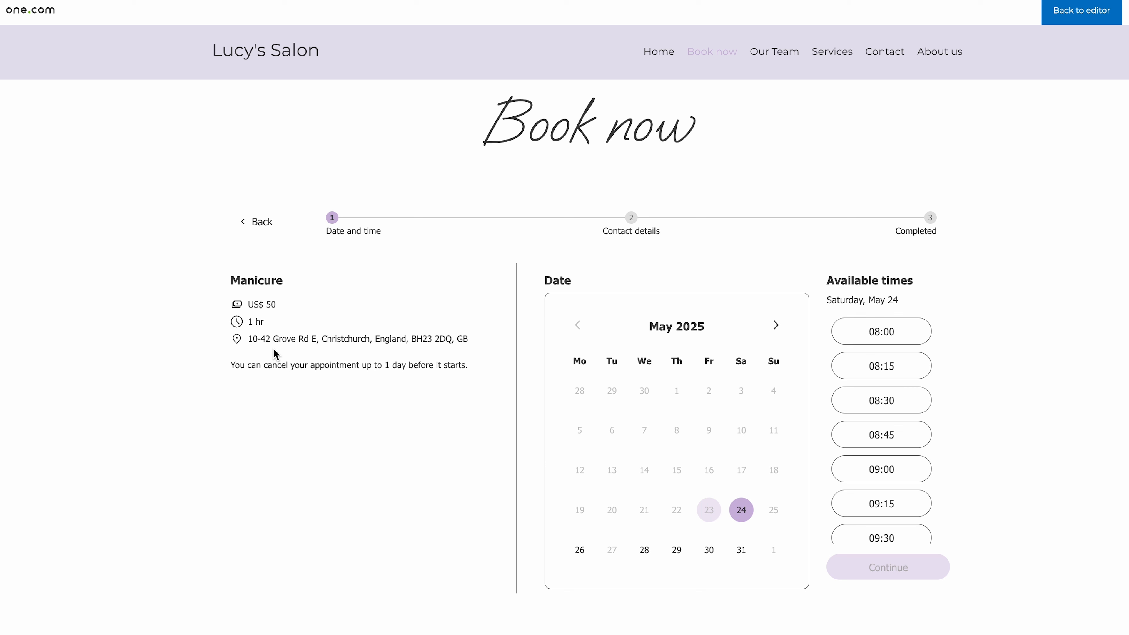
scroll(892, 472, "down", 1)
scroll(893, 474, "down", 2)
scroll(893, 474, "down", 5)
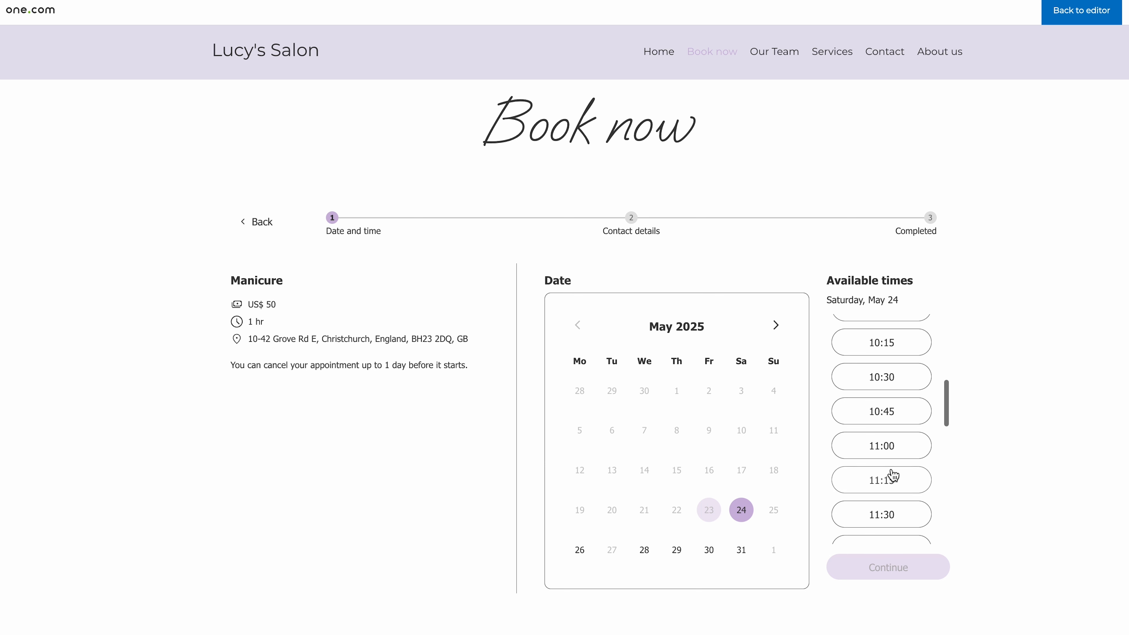
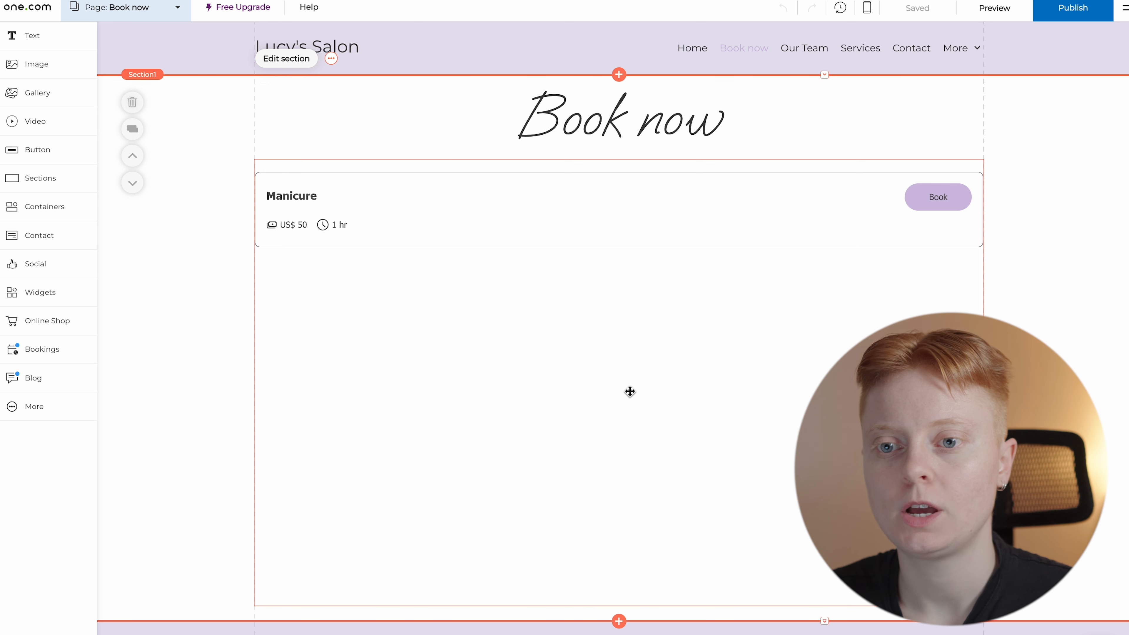
- Link the Home page's "Book an appointment" button to the Book now page and save the site
left_click(180, 7)
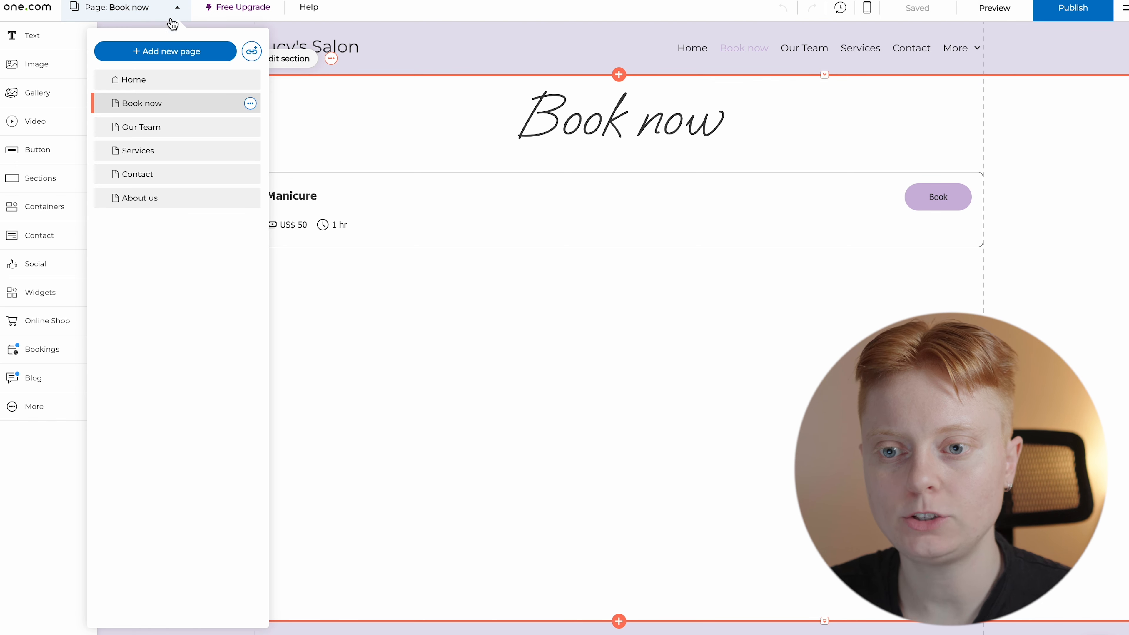
left_click(153, 84)
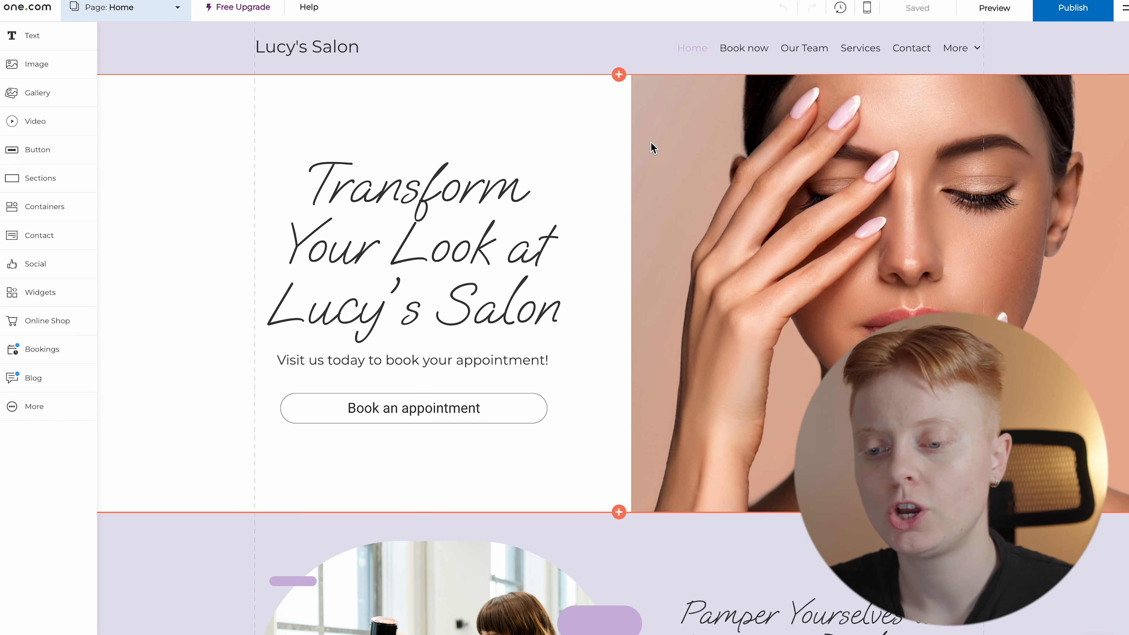
left_click(518, 417)
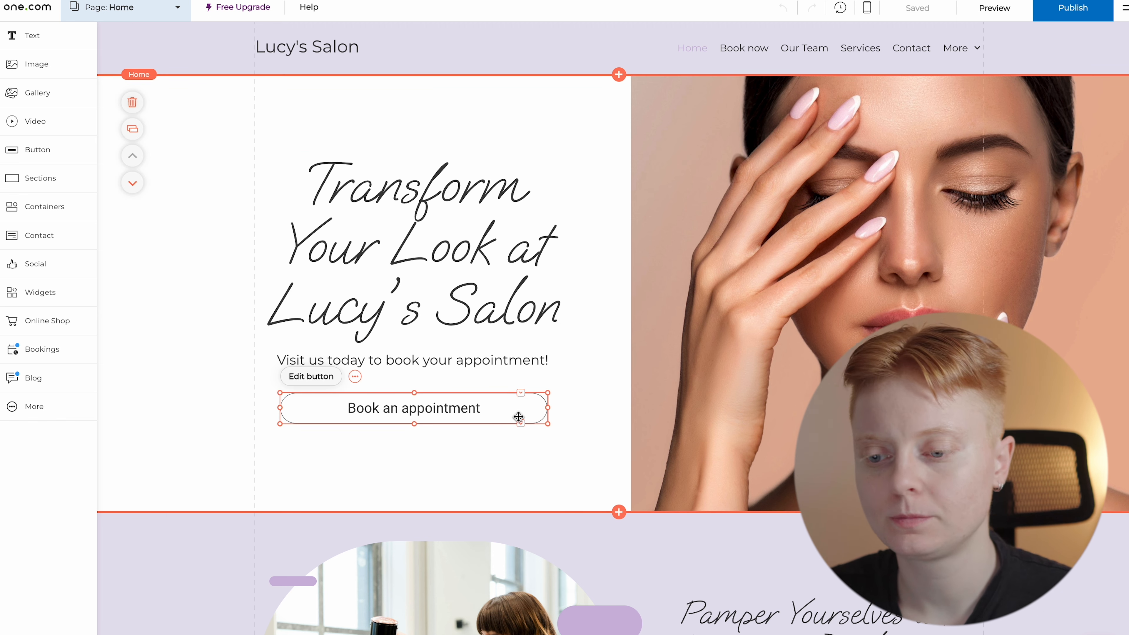
left_click(311, 377)
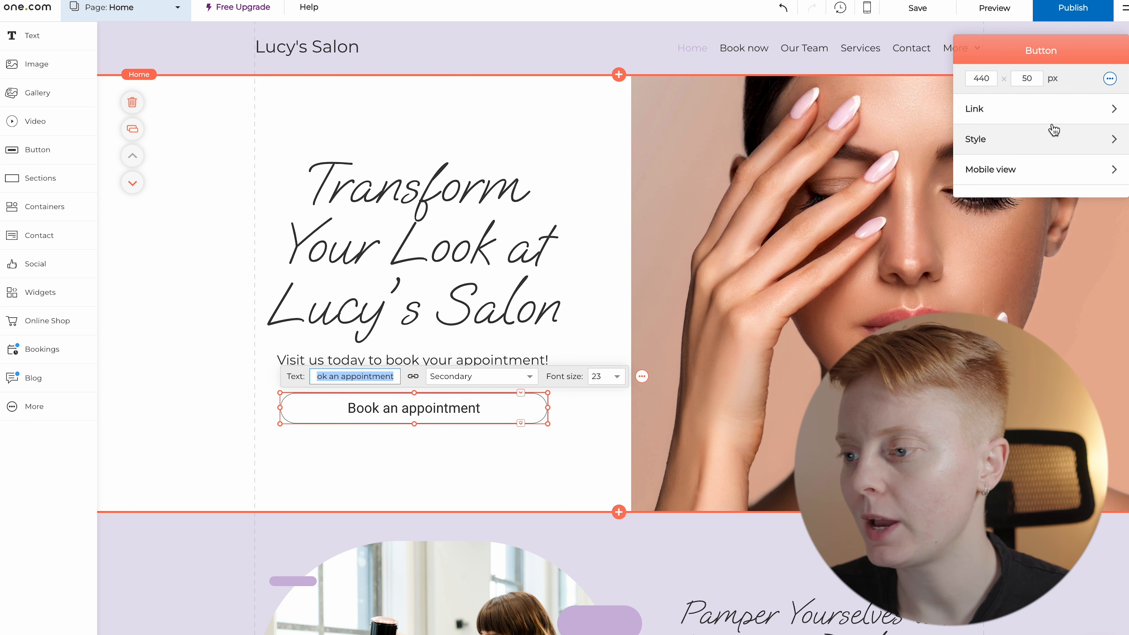
left_click(1079, 110)
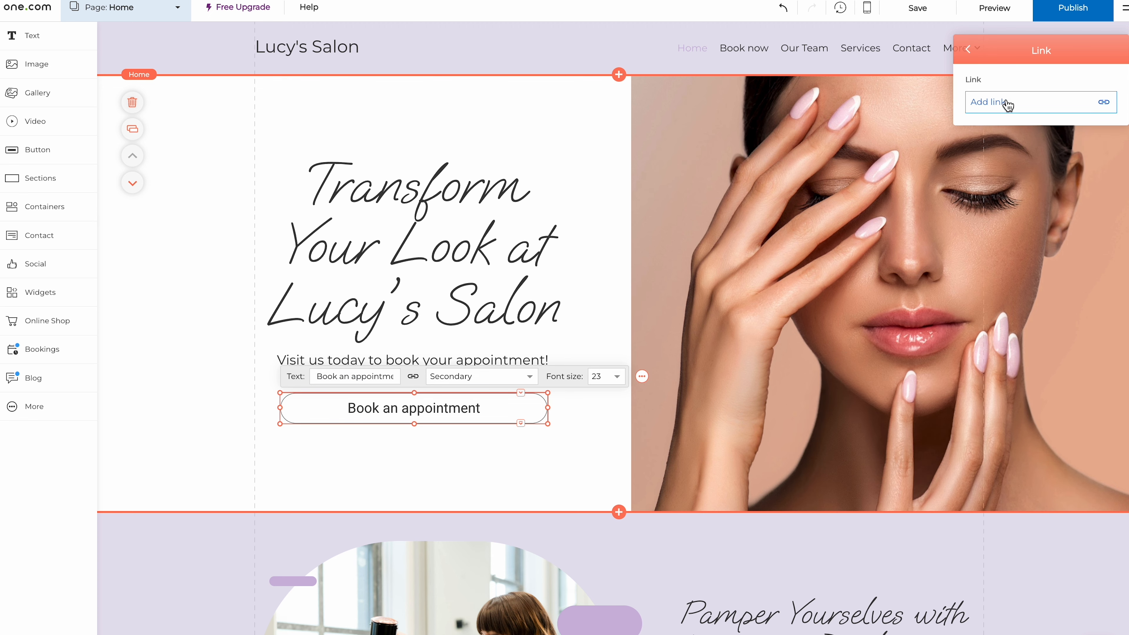
left_click(1027, 111)
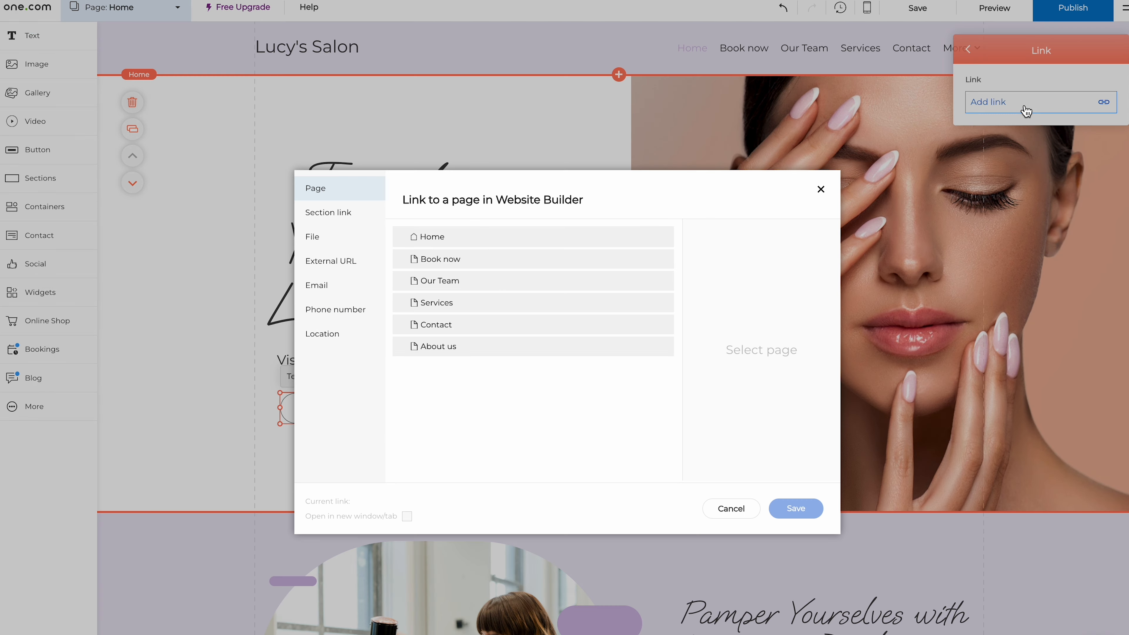
left_click(495, 259)
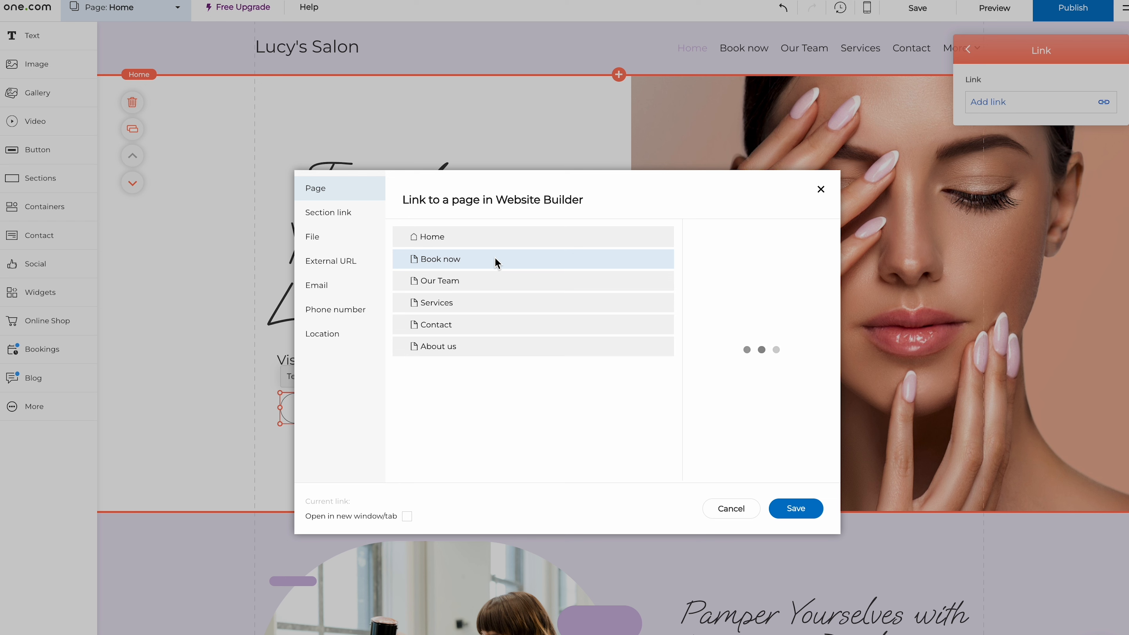
left_click(796, 508)
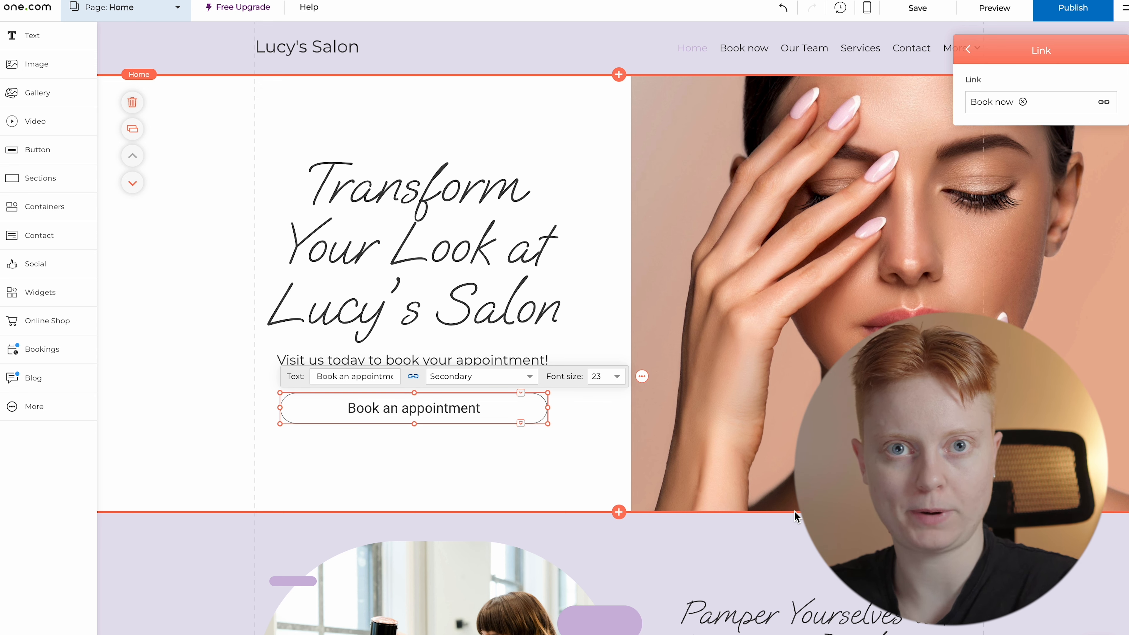
left_click(593, 468)
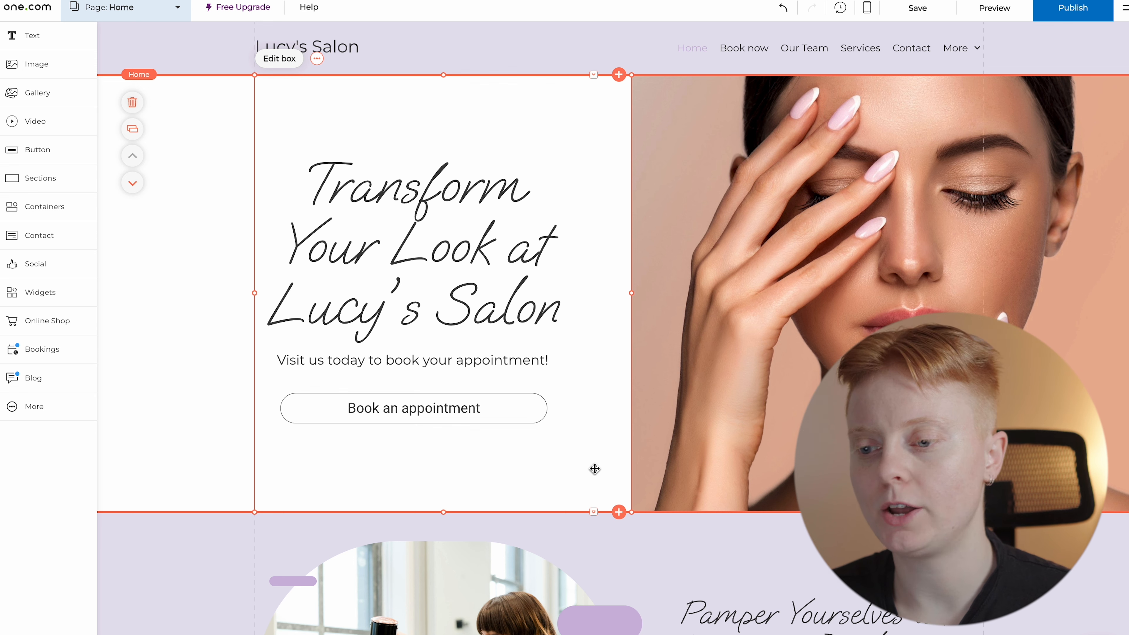
left_click(926, 15)
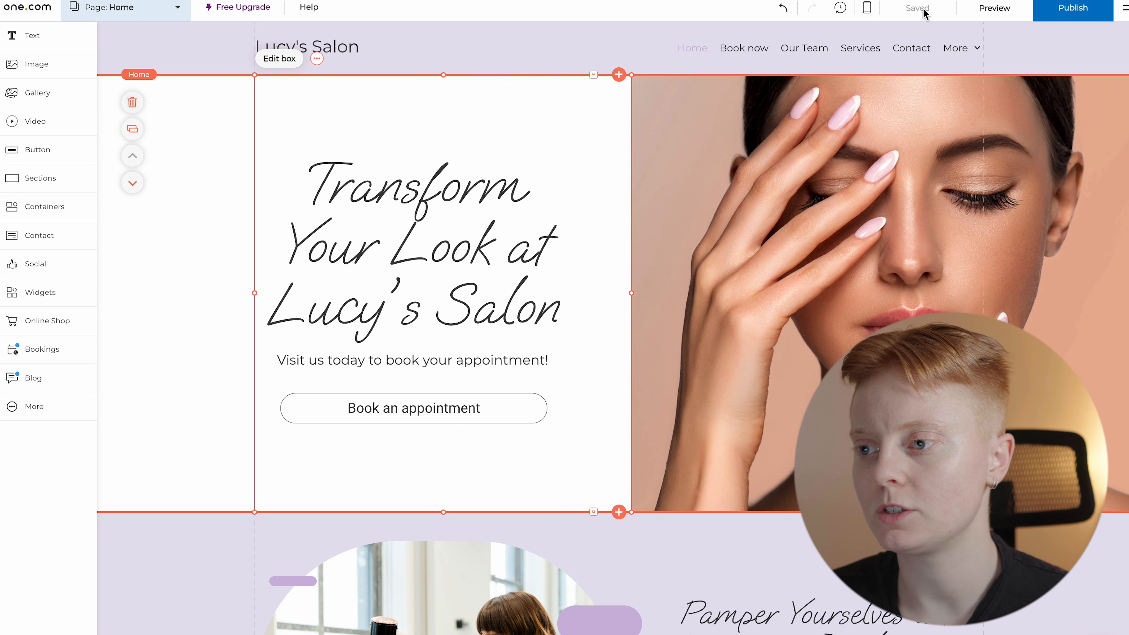
- Test the "Book an appointment" button in the site preview, and return to the editor
left_click(994, 9)
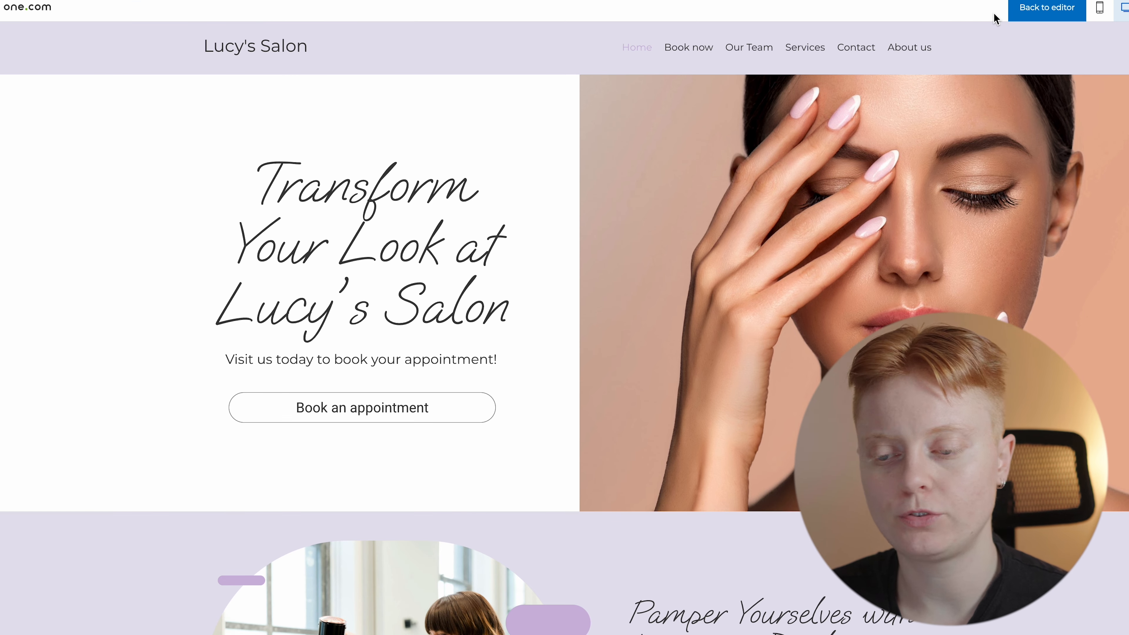
left_click(470, 414)
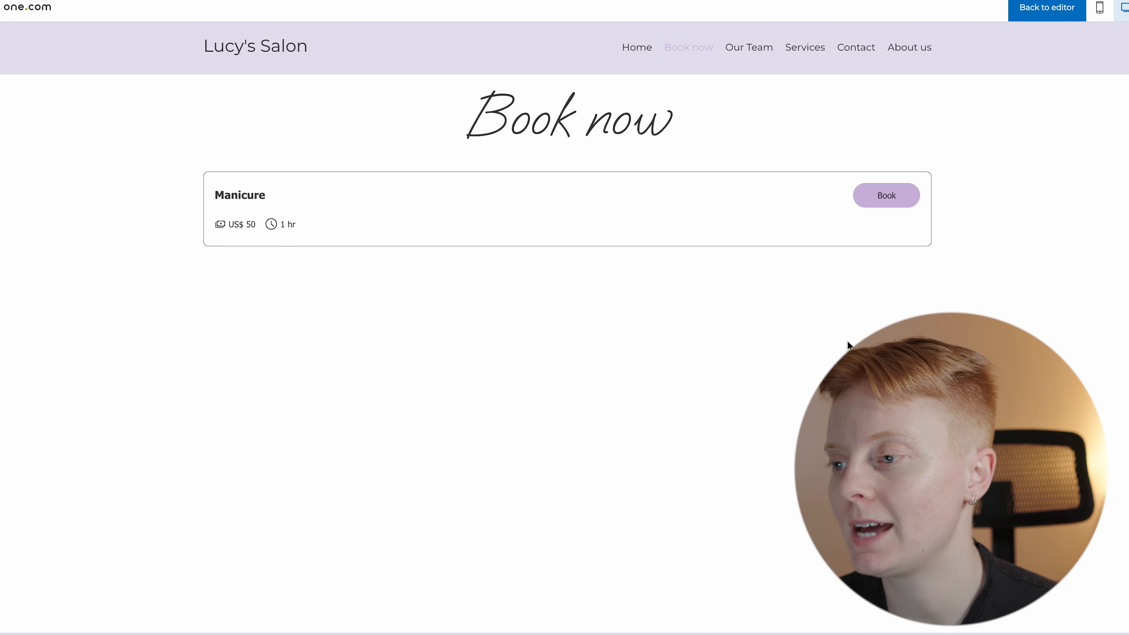
left_click(1045, 13)
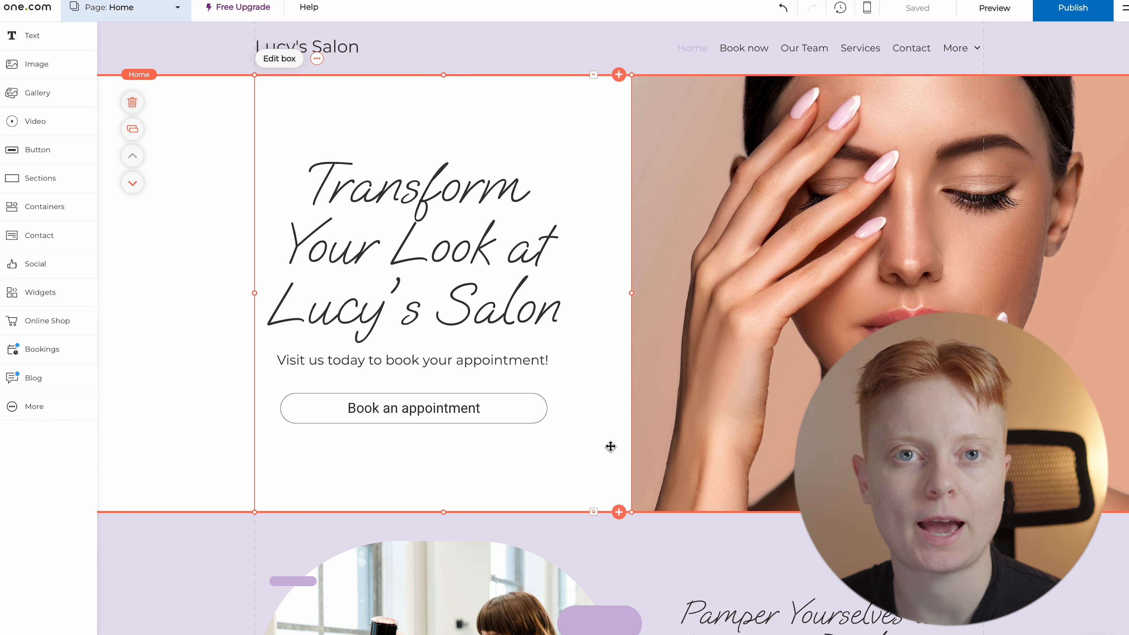
- Insert a blank section between the map and "Clients Rave About Lucy's" on the Home page, and make it taller
scroll(611, 446, "down", 10)
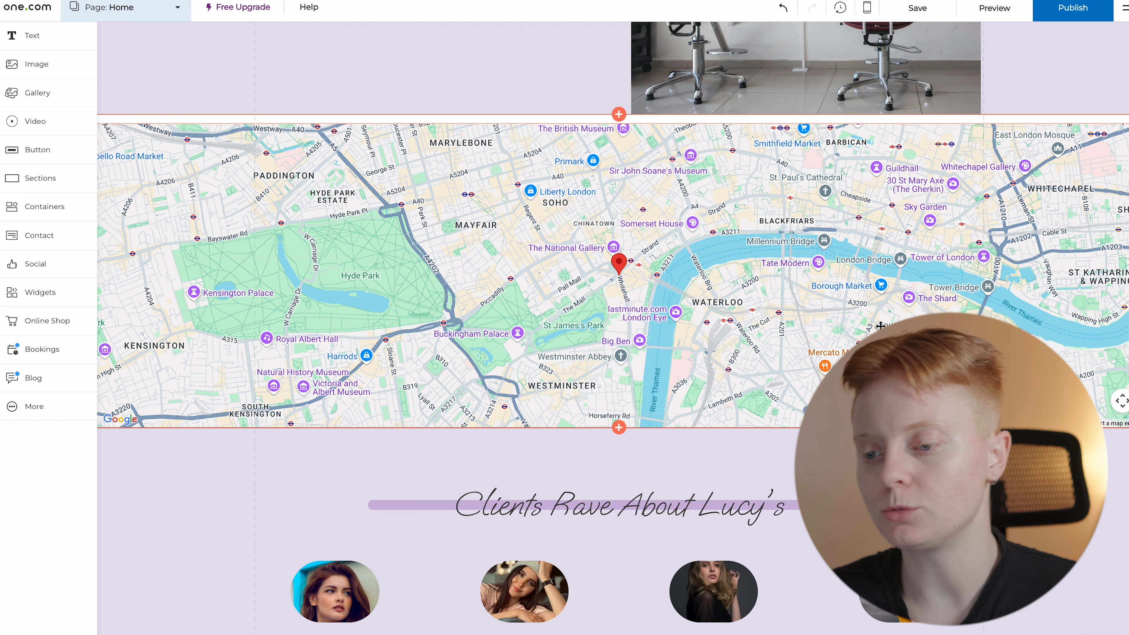
left_click(618, 427)
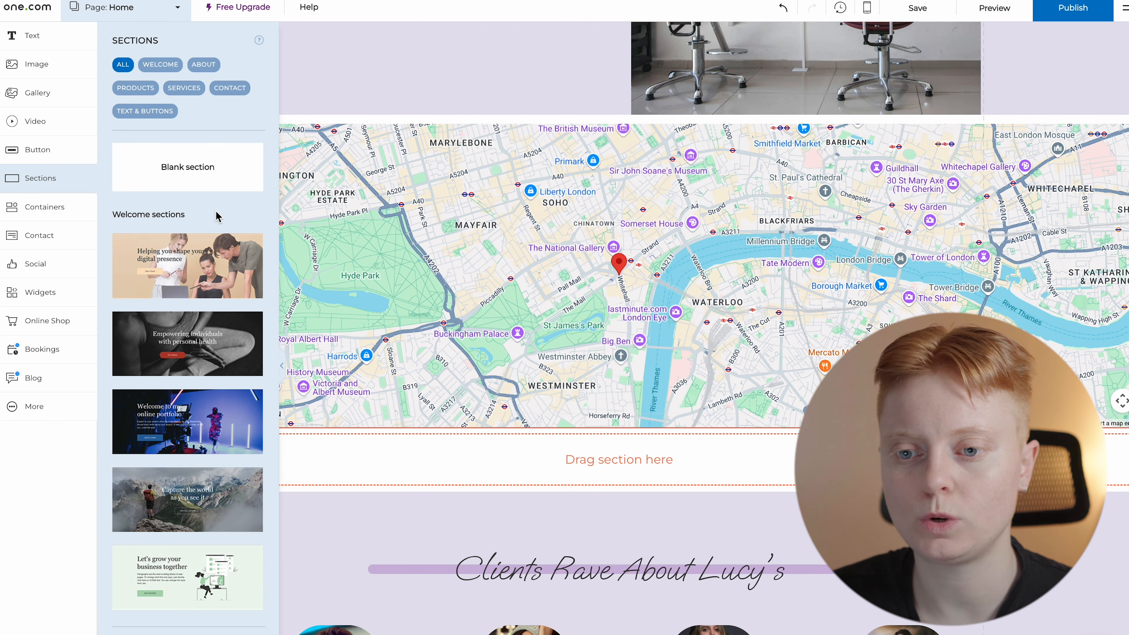
left_click(204, 171)
scroll(608, 550, "down", 4)
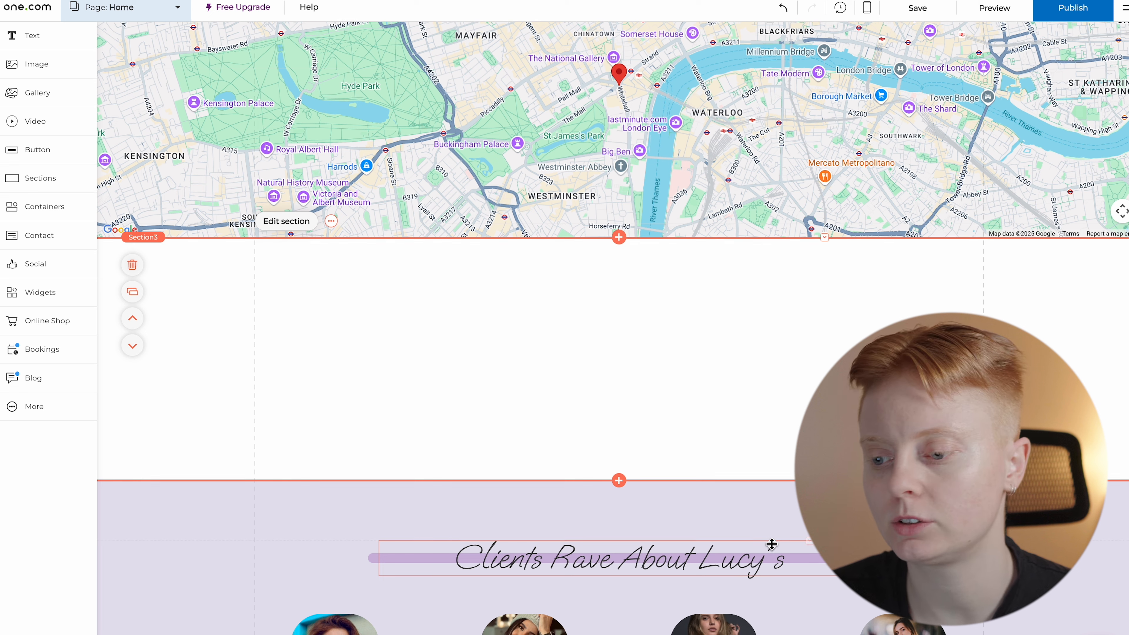
left_click_drag(763, 480, 770, 538)
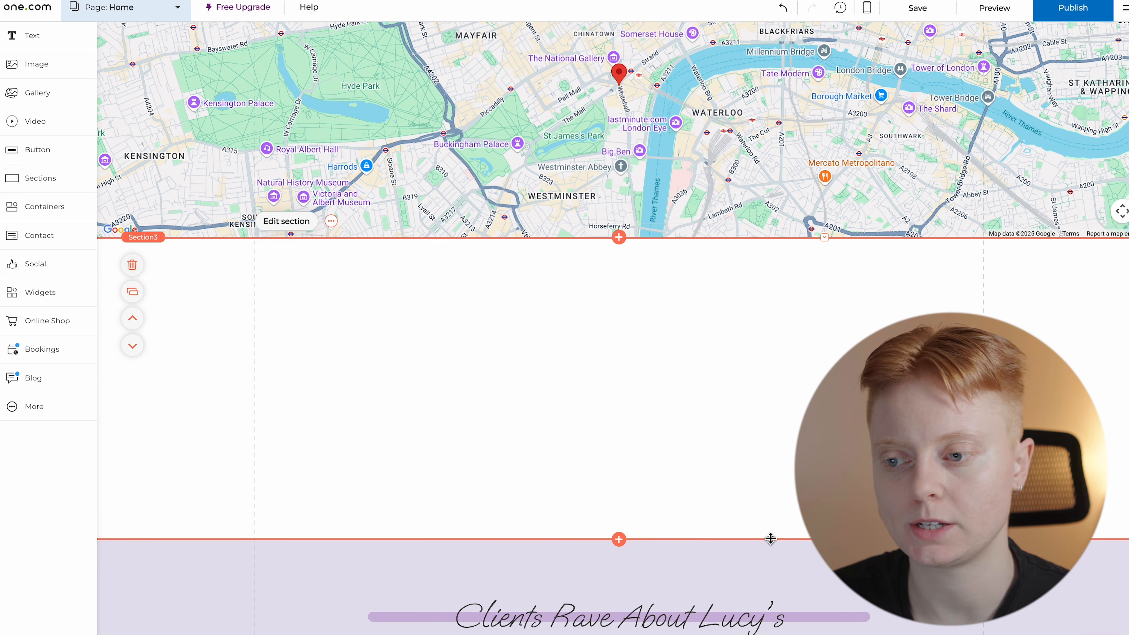
scroll(734, 400, "down", 2)
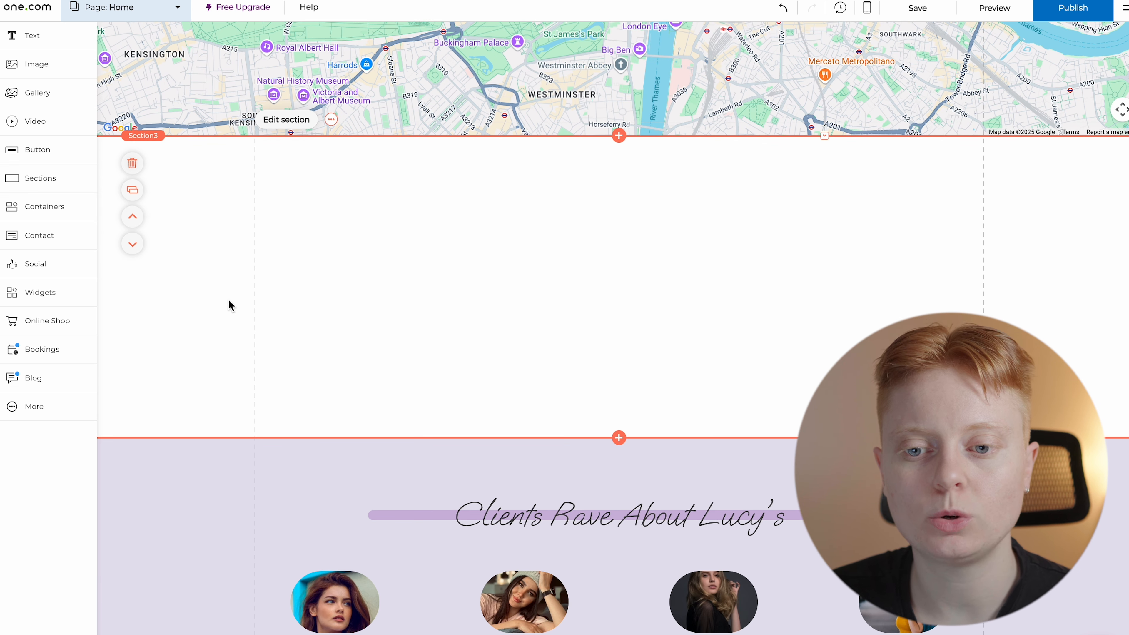
- Add a contact form to the blank section below the map, keeping the preset response email and no subject
left_click(75, 240)
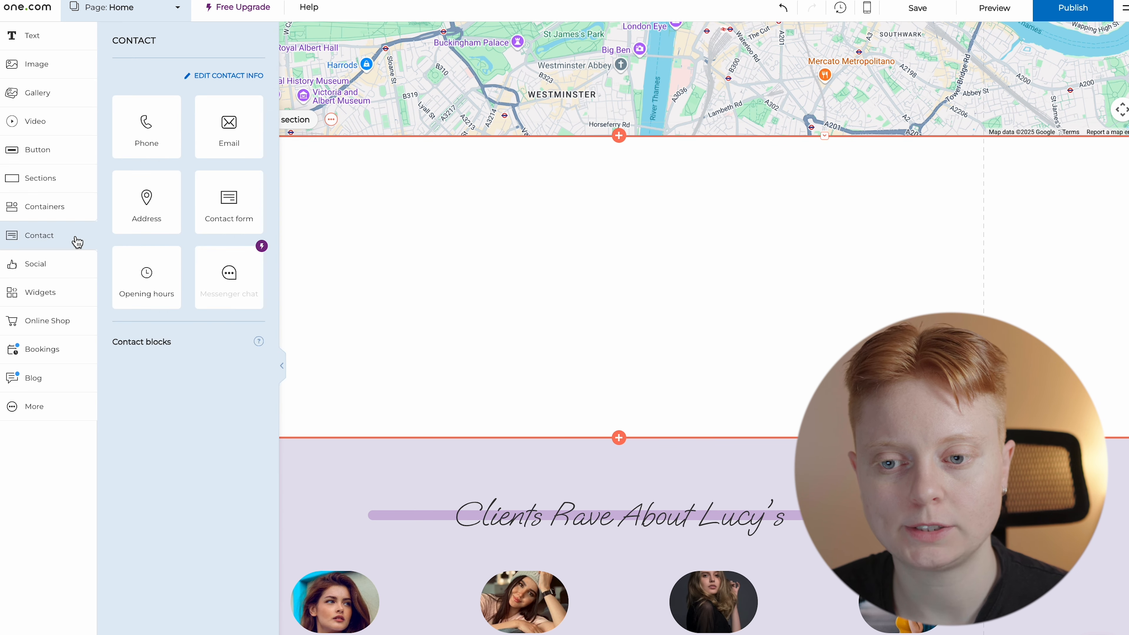
left_click(228, 206)
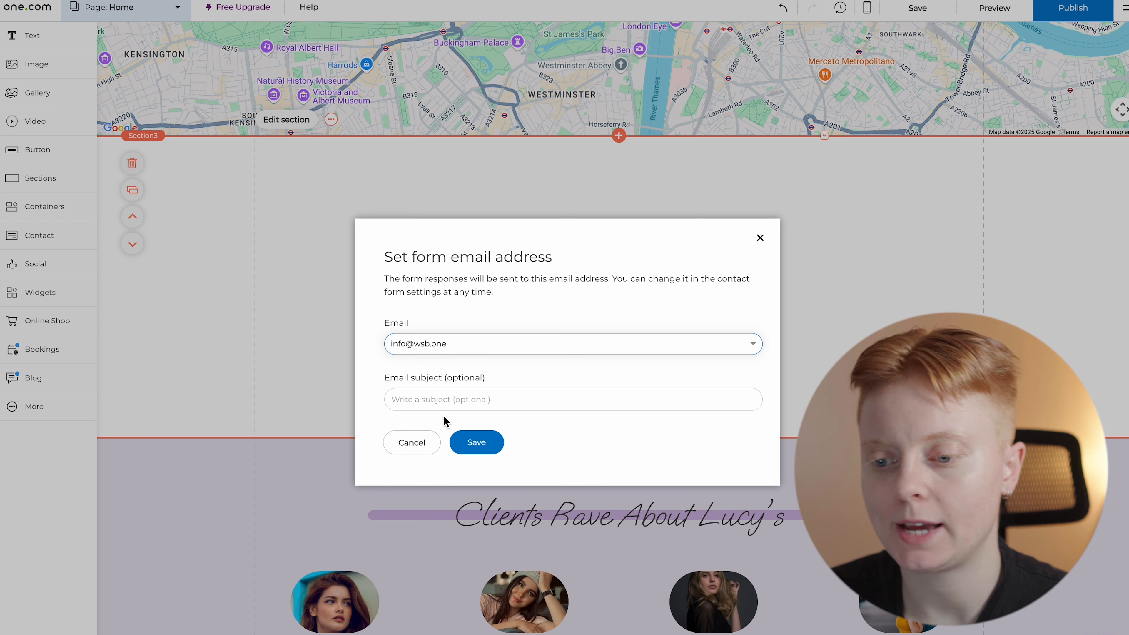
left_click(477, 443)
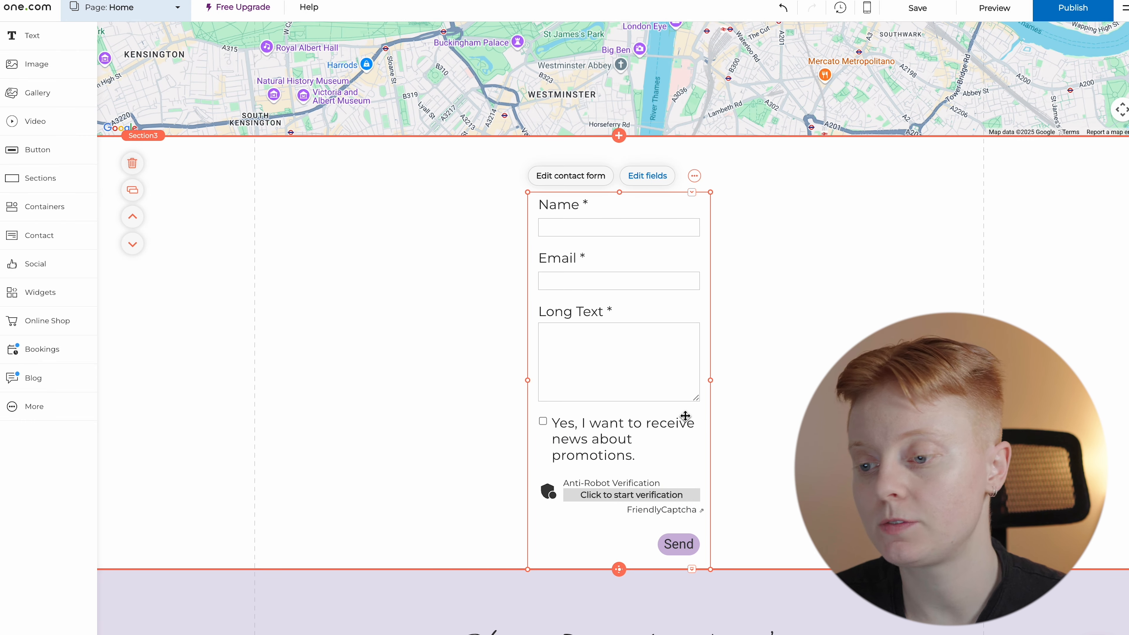
- Move the contact form up within its section and widen it towards the section's left margin
left_click_drag(695, 449, 683, 412)
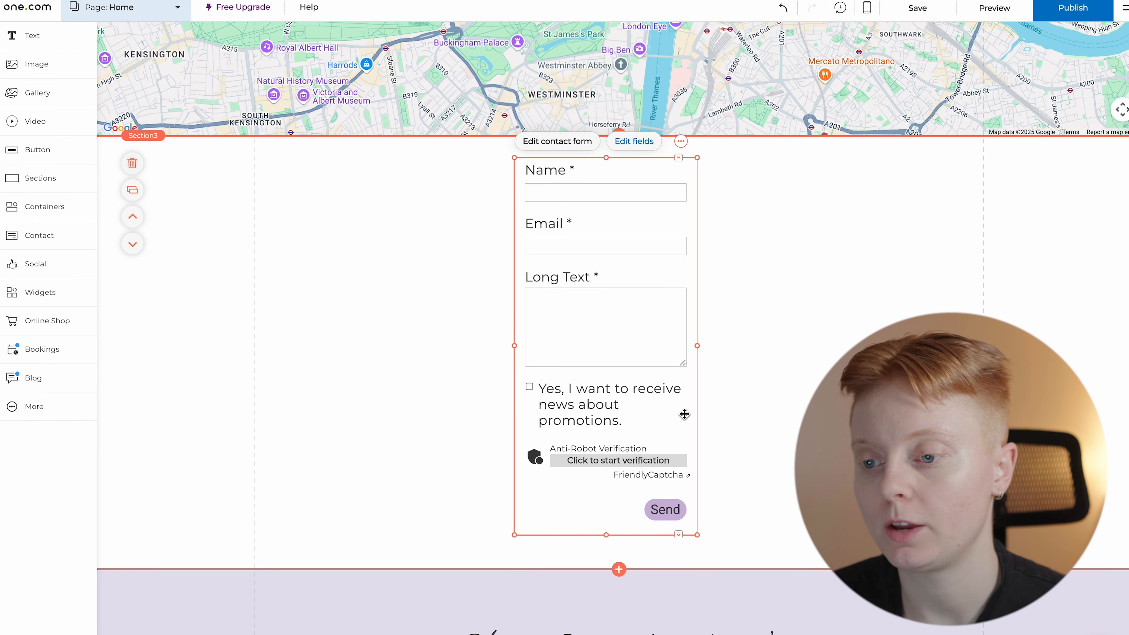
left_click_drag(515, 346, 299, 346)
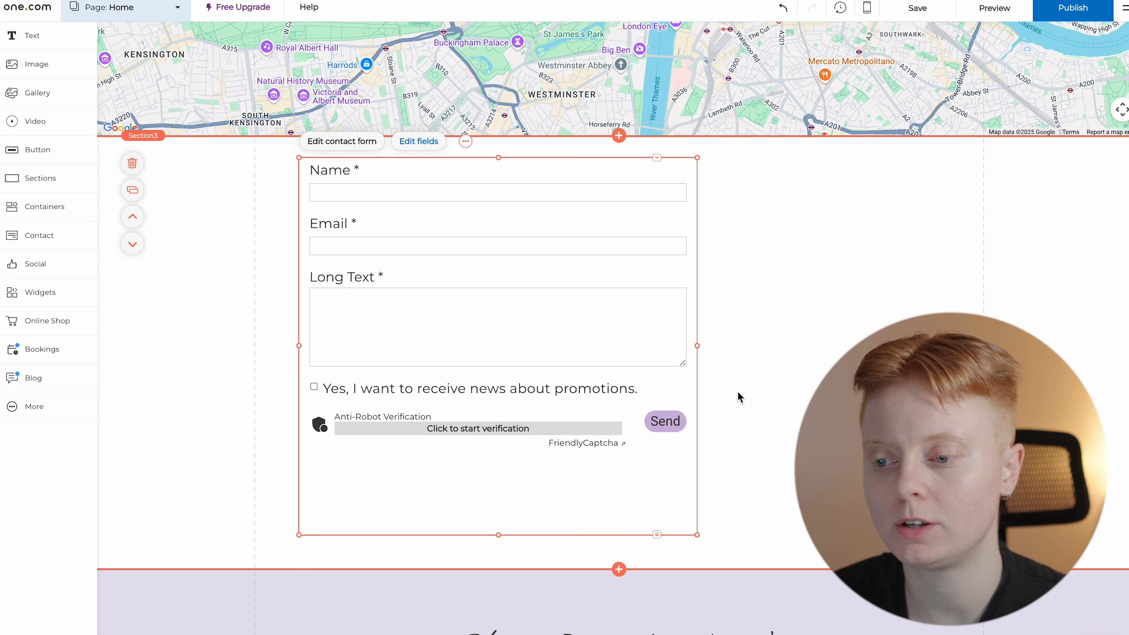
left_click_drag(651, 454, 650, 461)
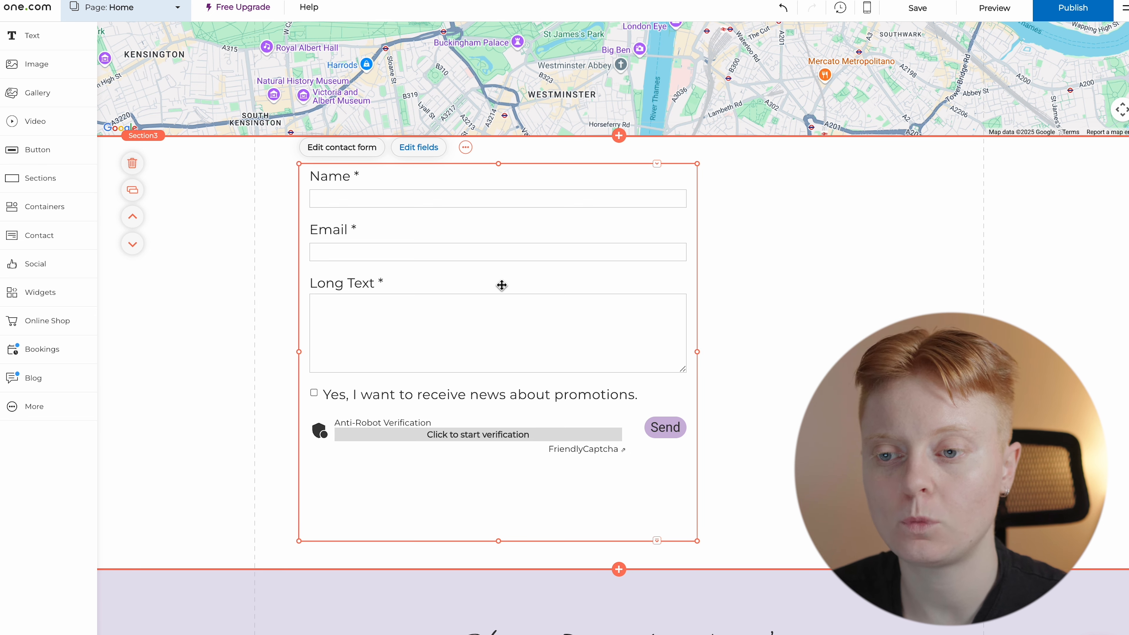
- Add Phone and Checkboxes fields between the contact form's Email and Long Text fields, and widen the form slightly to the right
left_click(424, 153)
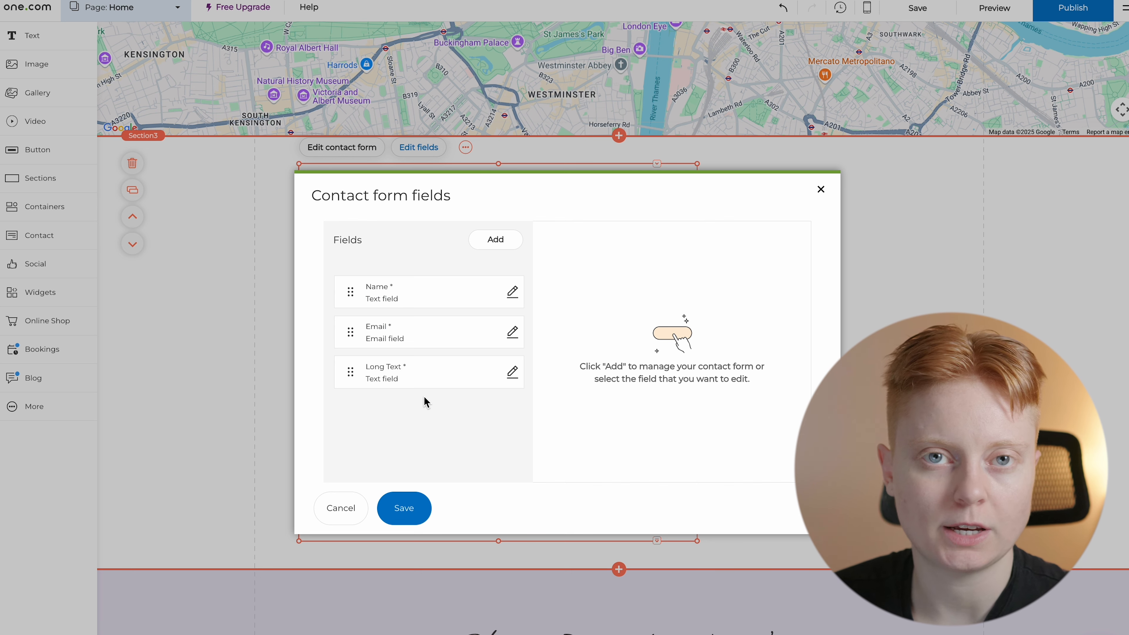
left_click(505, 248)
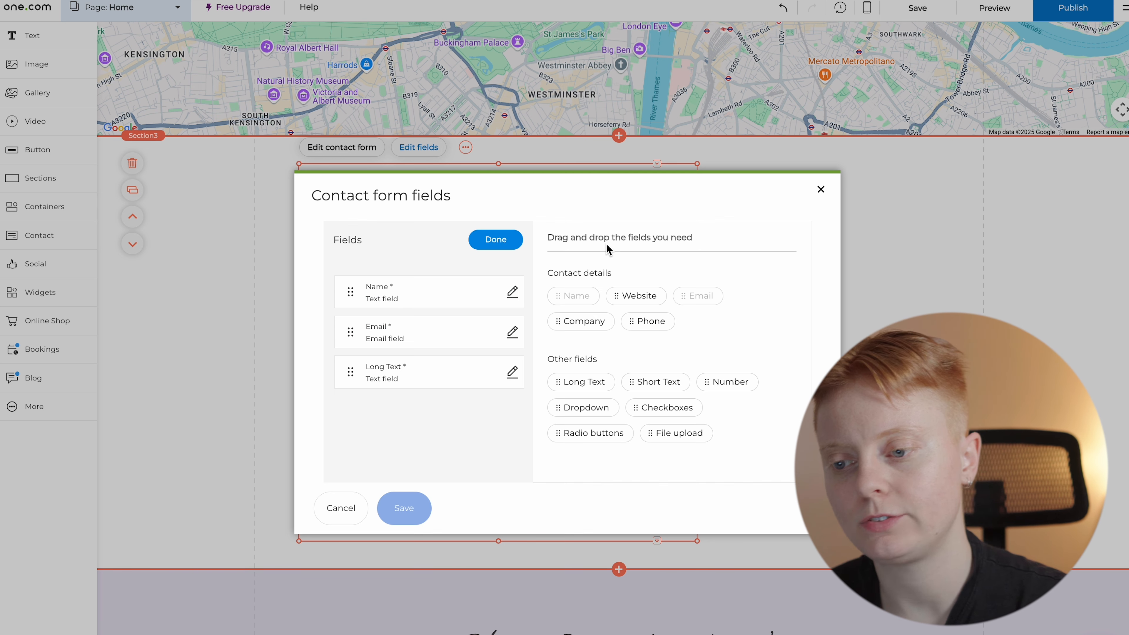
left_click_drag(647, 328, 463, 375)
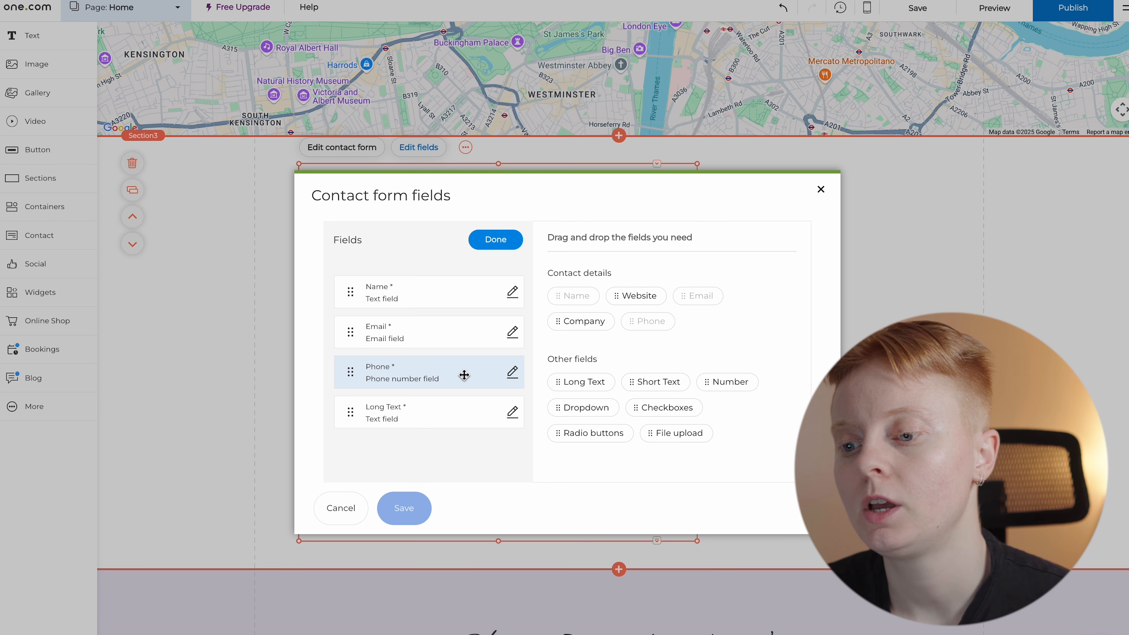
left_click_drag(688, 414, 445, 416)
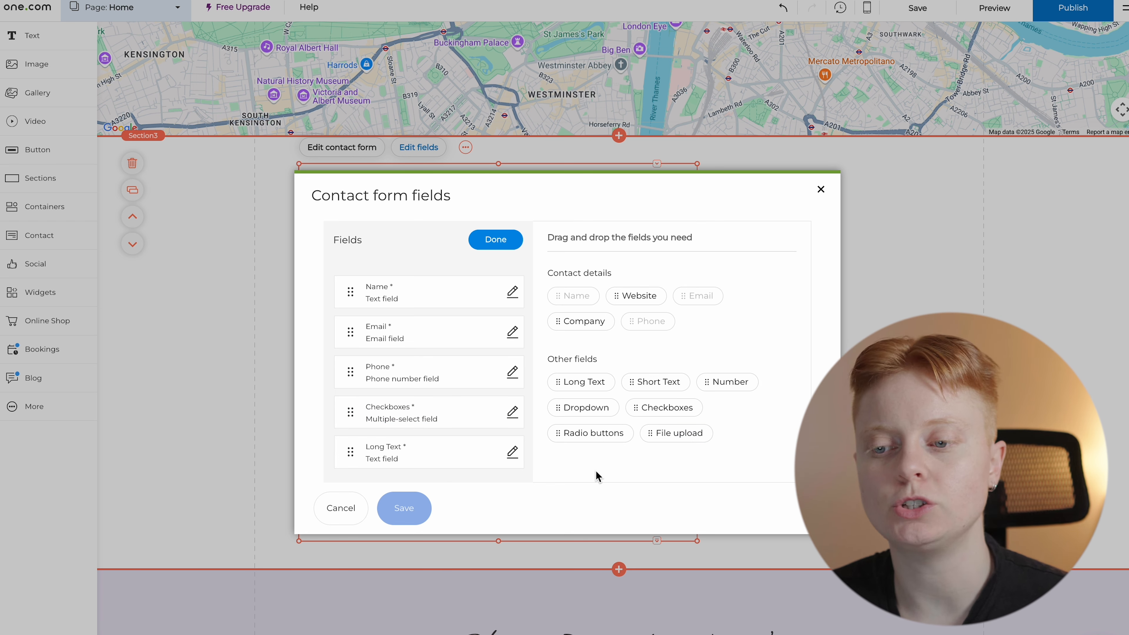
left_click(512, 242)
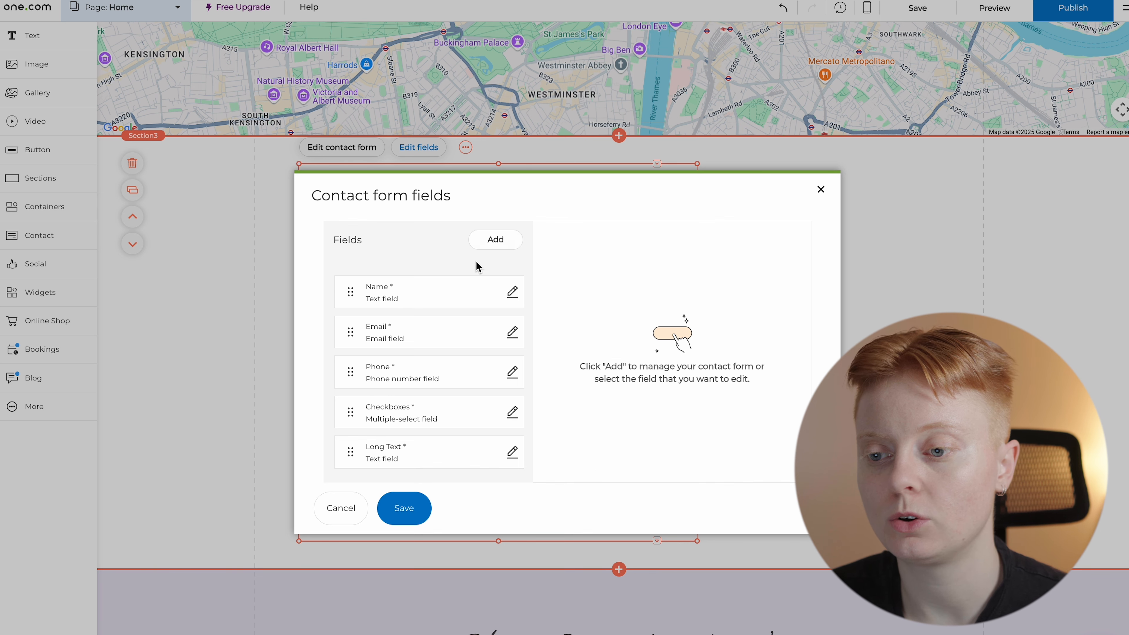
left_click(405, 508)
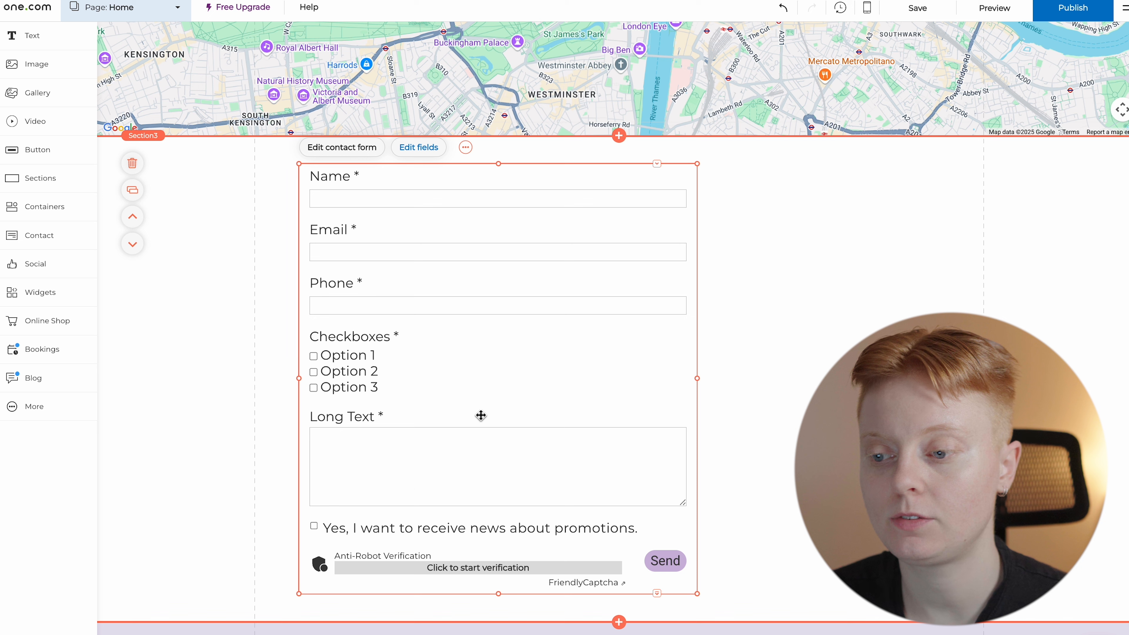
left_click_drag(697, 378, 743, 375)
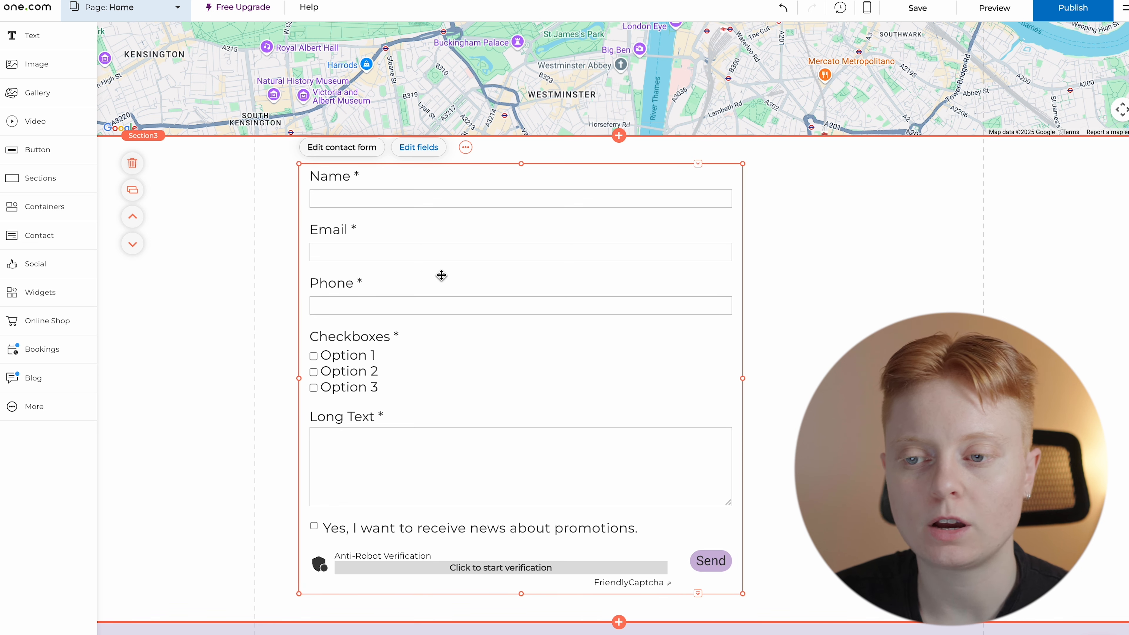